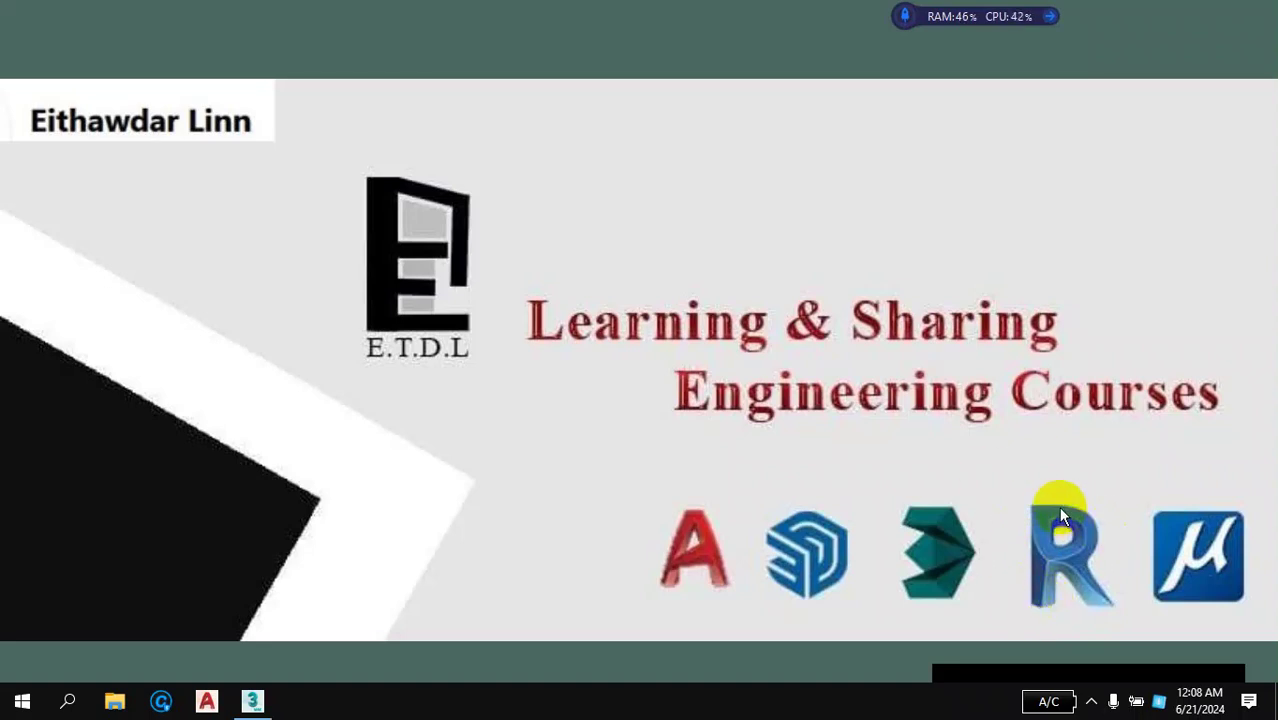
# - Search Windows for '3d' to locate 3ds Max 2020, then dismiss the search results
pyautogui.click(255, 700)
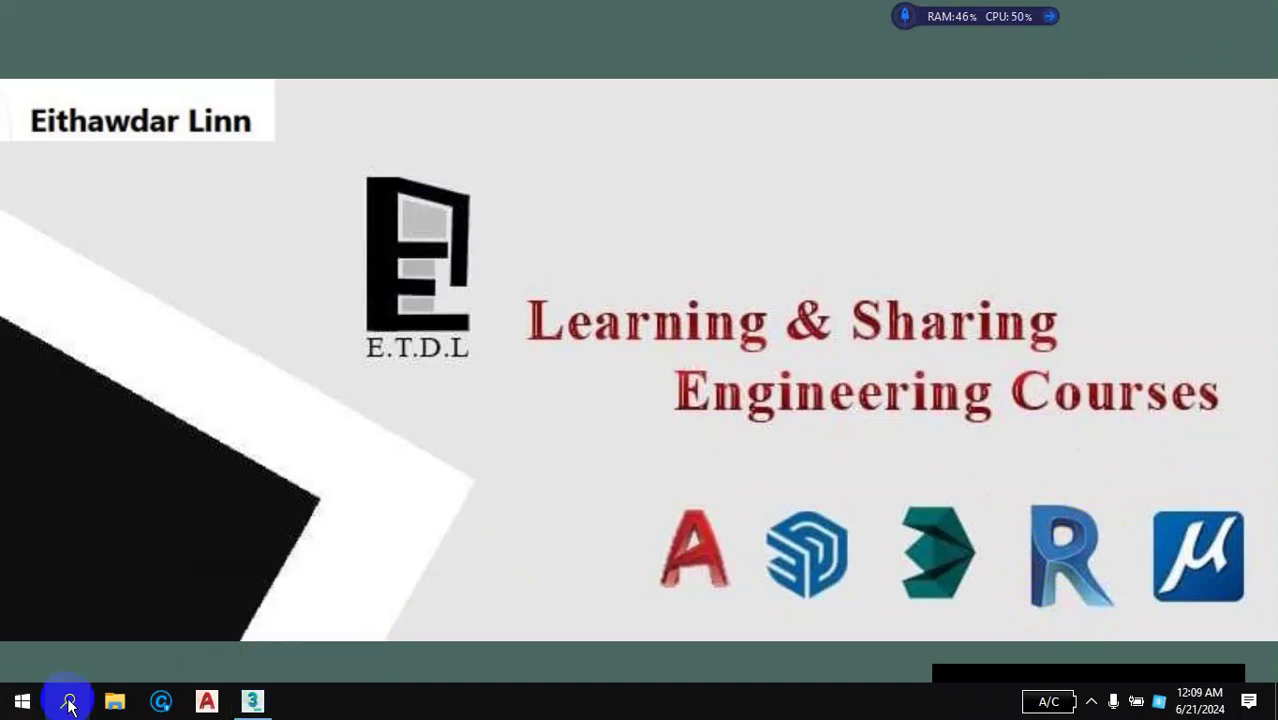
pyautogui.click(69, 703)
pyautogui.write('3d')
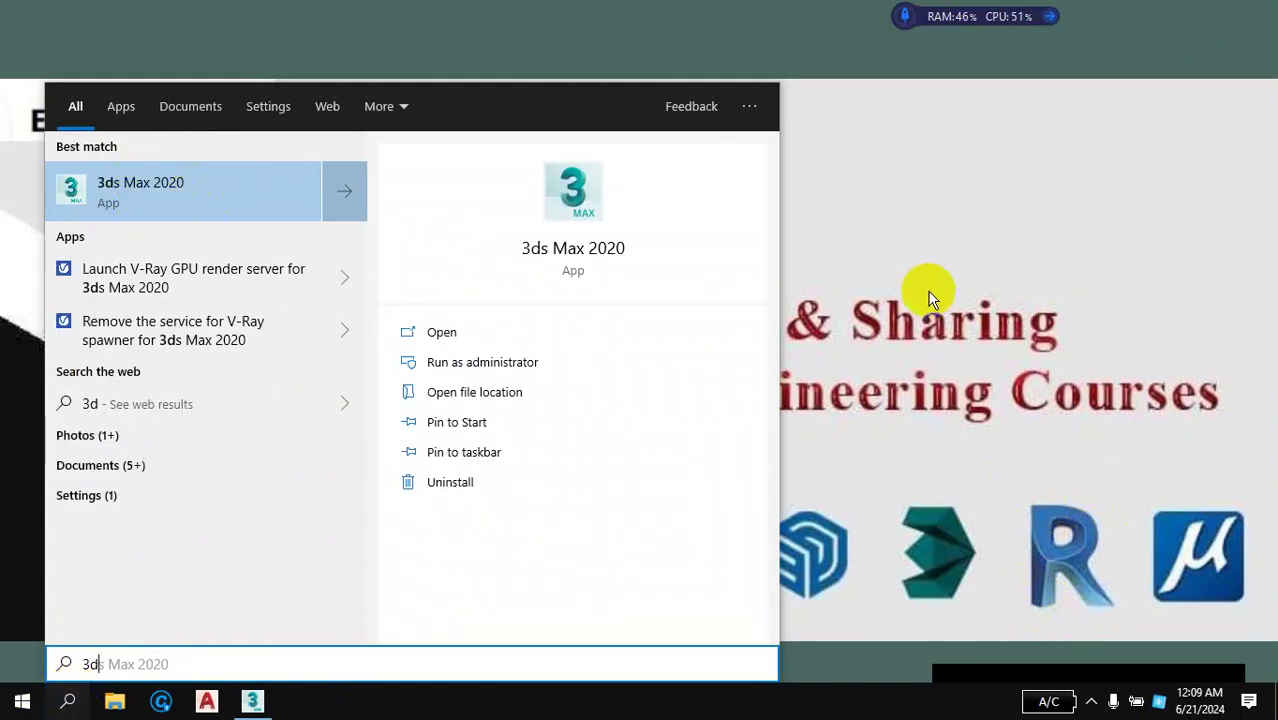
pyautogui.click(930, 213)
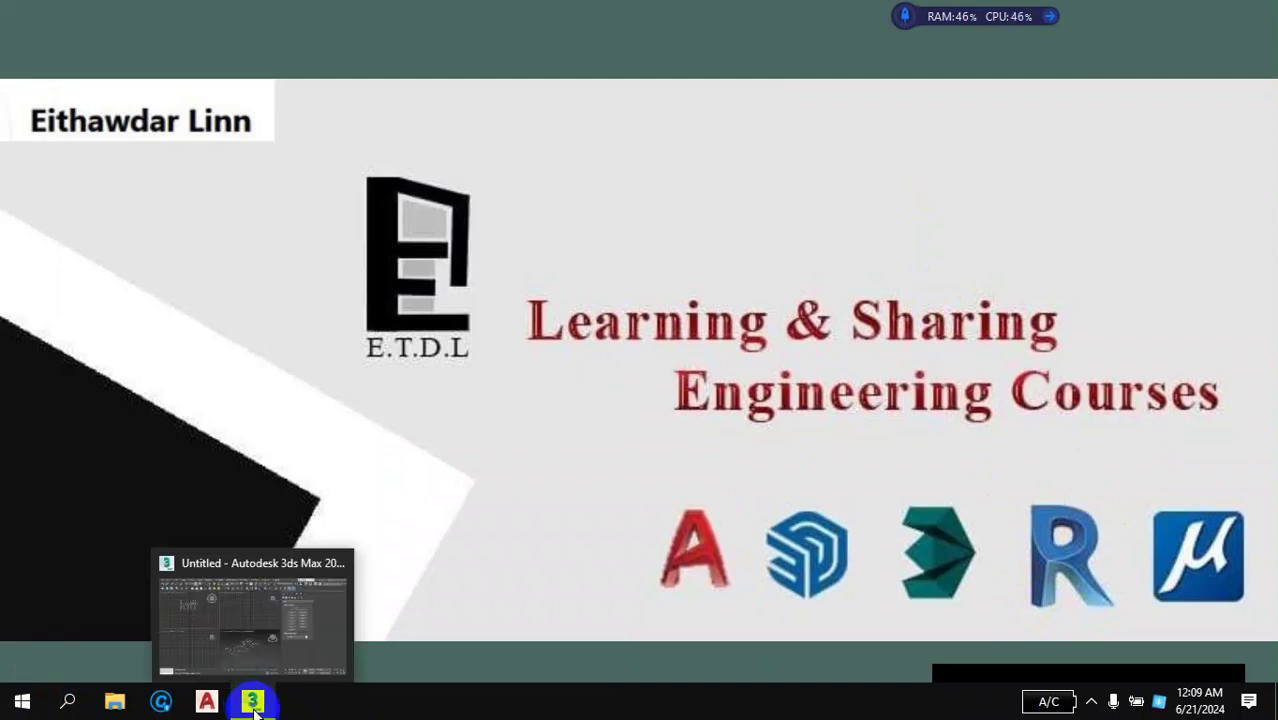
pyautogui.moveTo(252, 701)
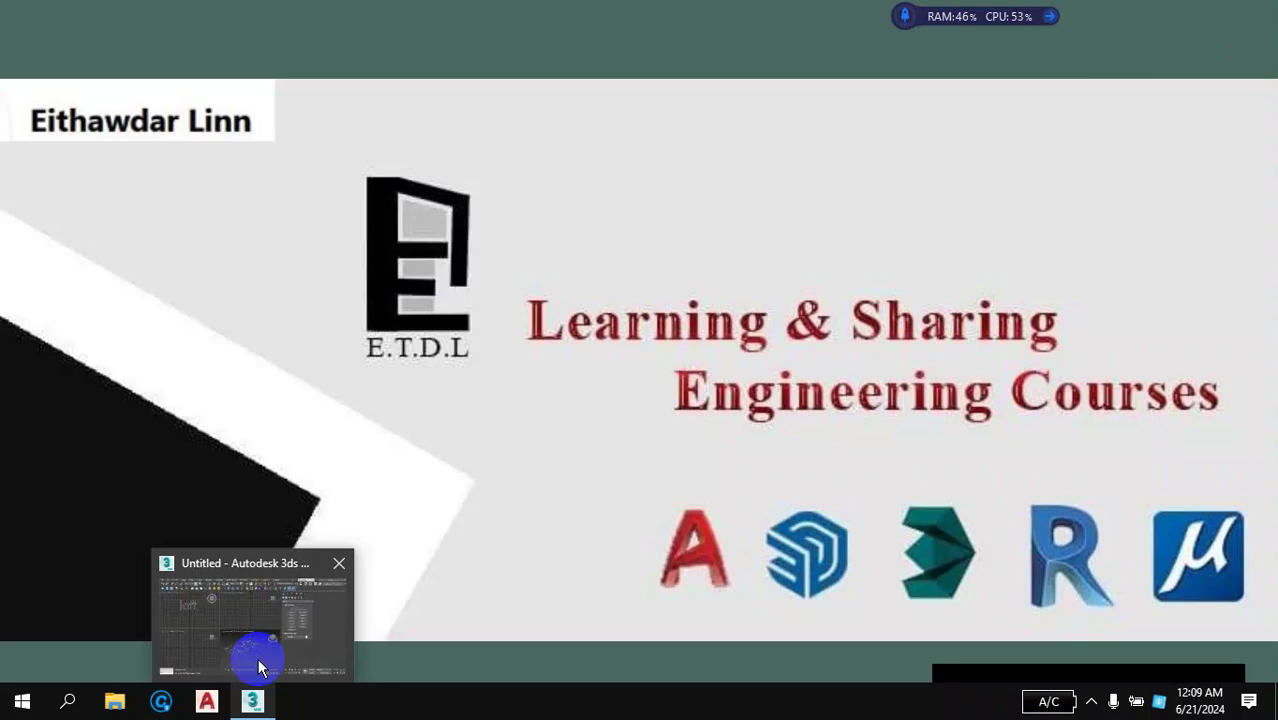
# - Bring 3ds Max forward and delete the 'loft' text shape Text001
pyautogui.click(258, 664)
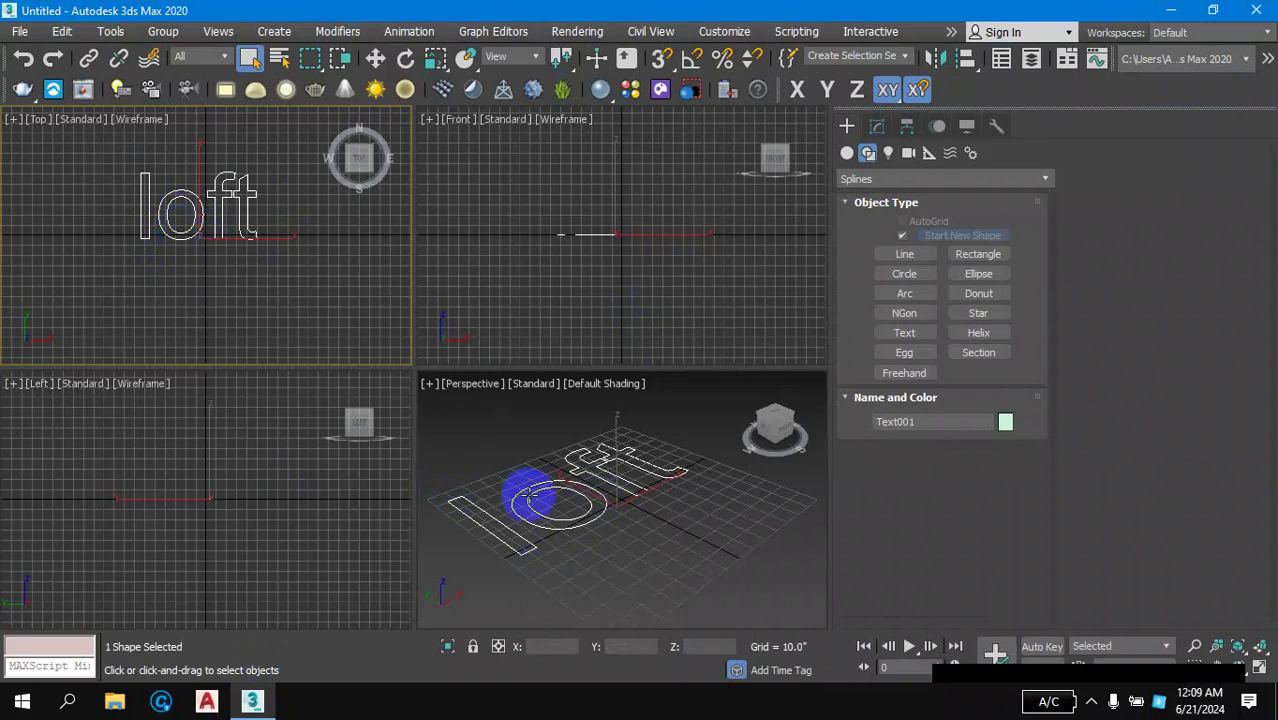
pyautogui.press('Delete')
pyautogui.click(529, 494)
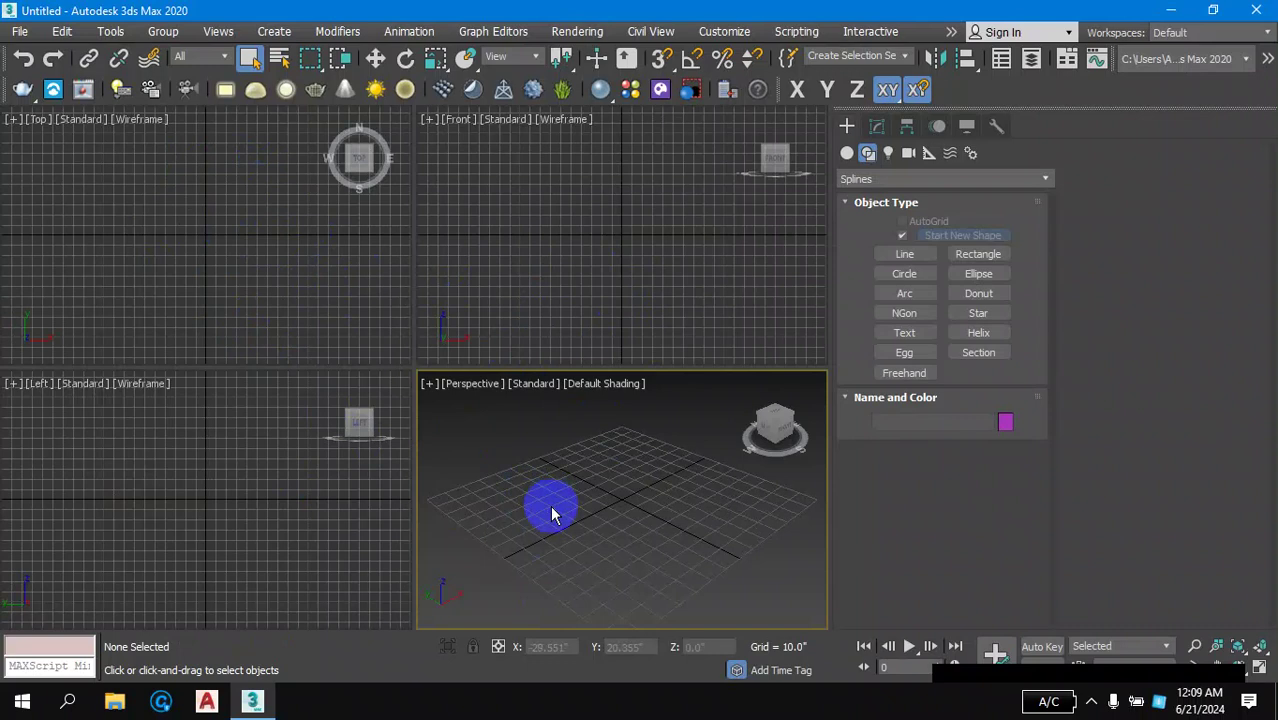
# - Turn off the home grid in the Left, Top and Perspective viewports
pyautogui.rightClick(583, 271)
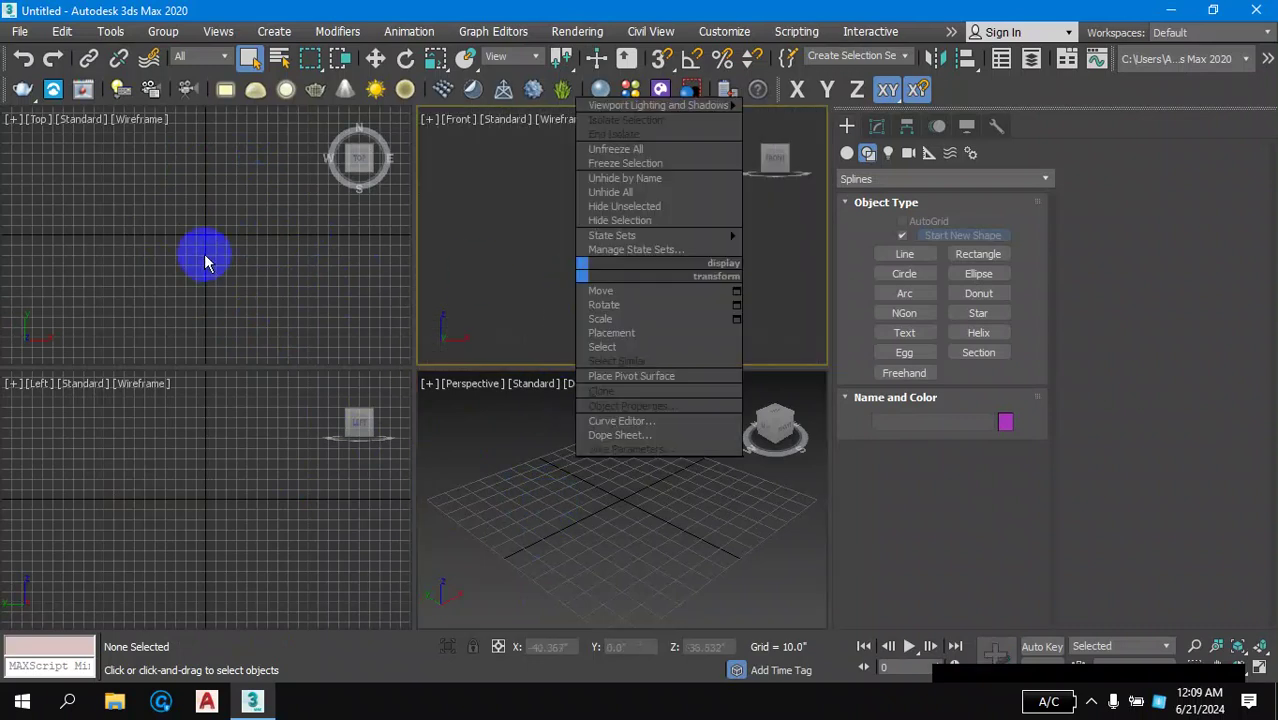
pyautogui.click(290, 234)
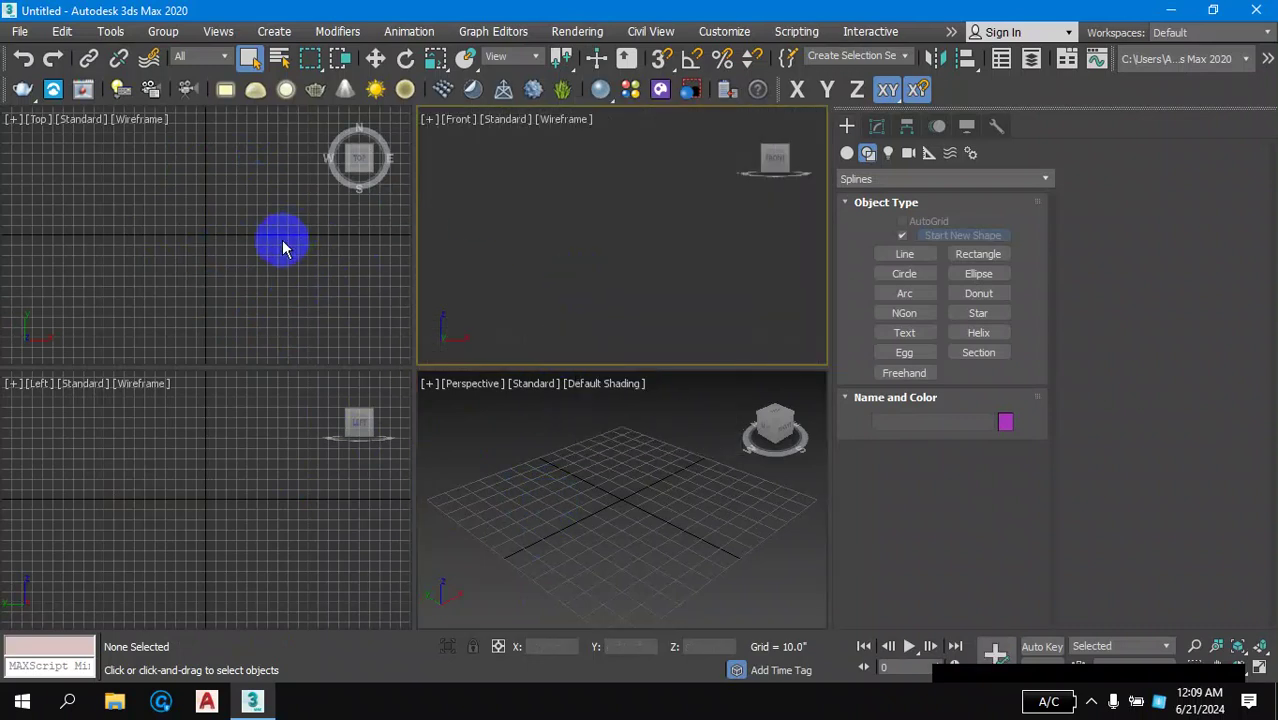
pyautogui.click(280, 250)
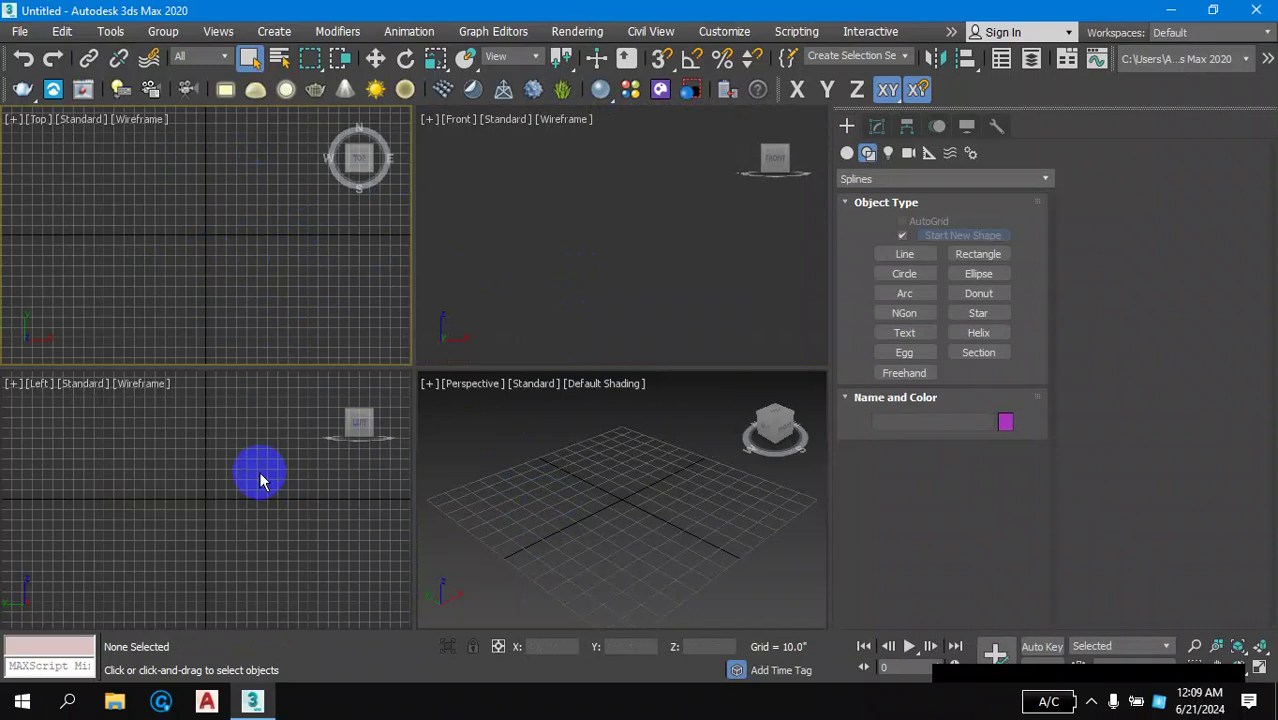
pyautogui.click(260, 481)
pyautogui.press('g')
pyautogui.click(243, 266)
pyautogui.press('g')
pyautogui.click(590, 555)
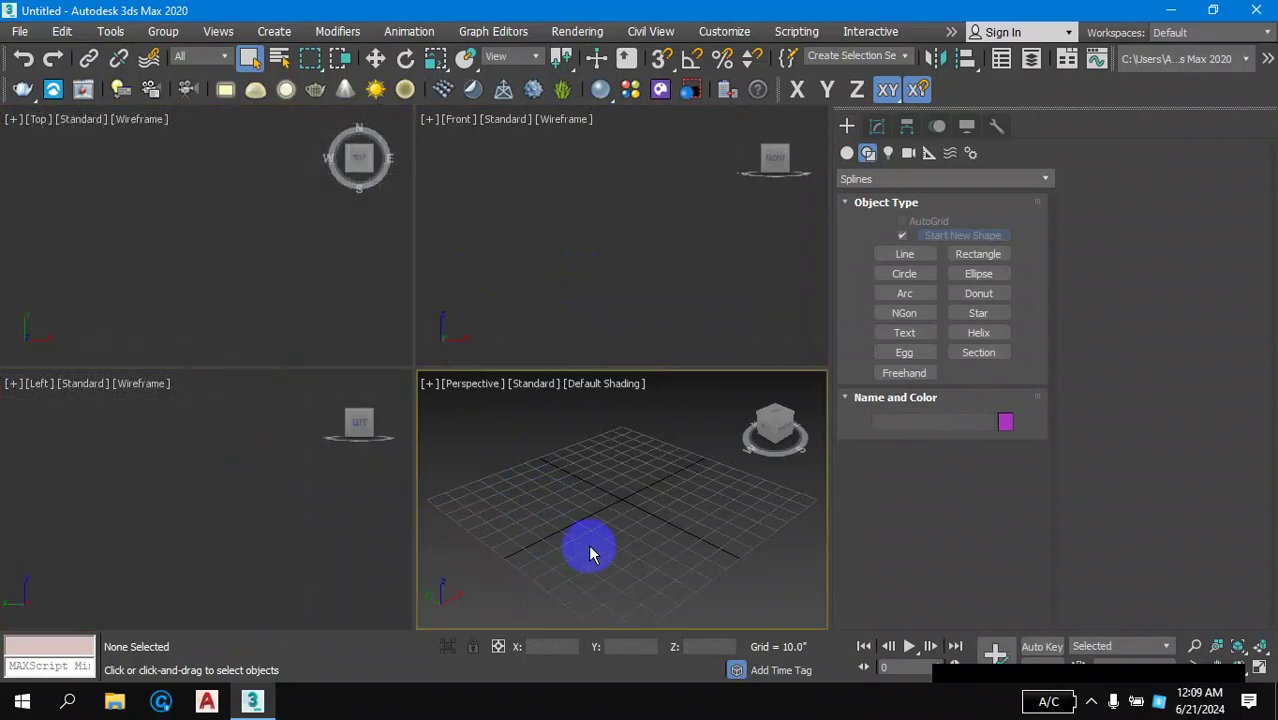
pyautogui.press('g')
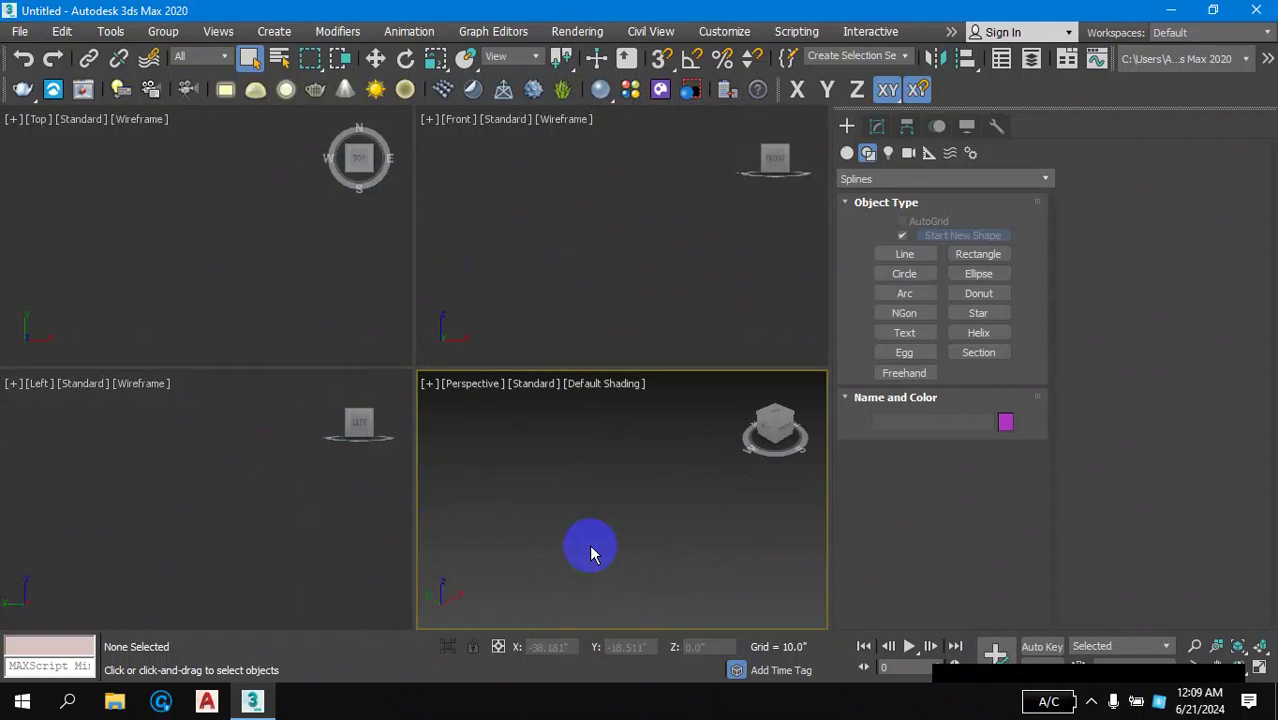
# - Cycle the active viewport through Top, Left, Front and Perspective, ending on Top
pyautogui.click(270, 260)
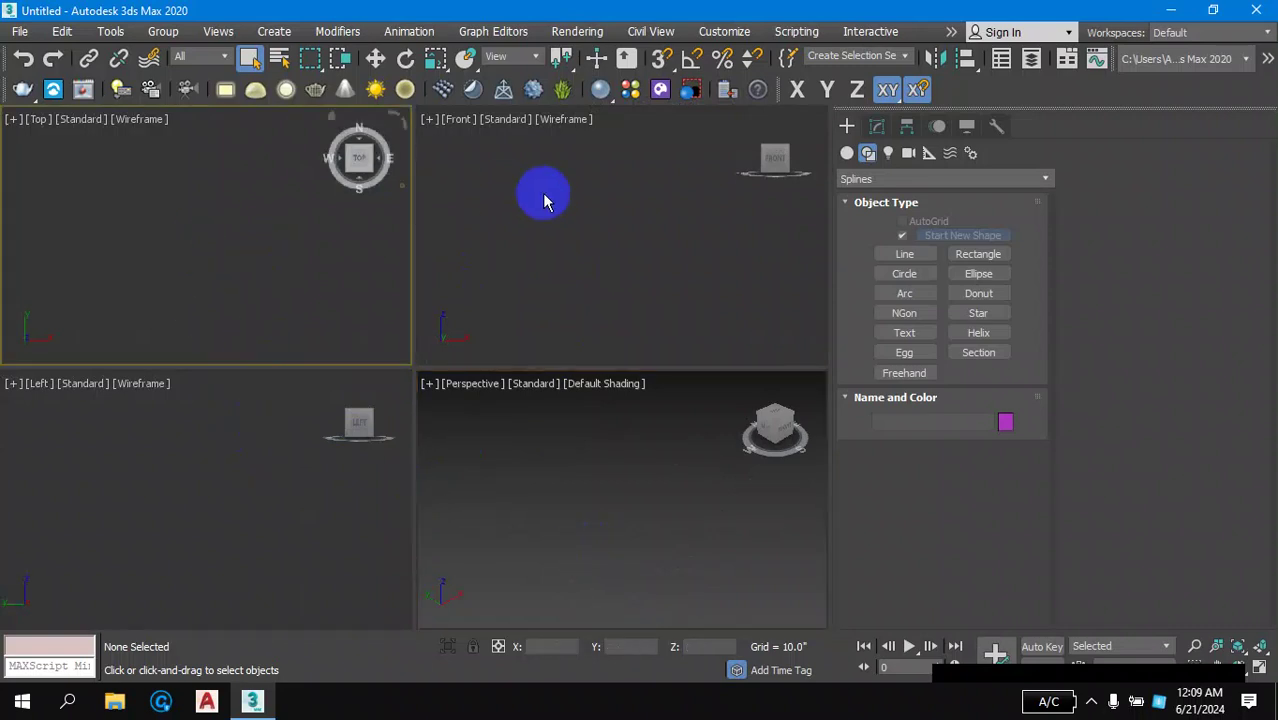
pyautogui.click(255, 420)
pyautogui.click(500, 290)
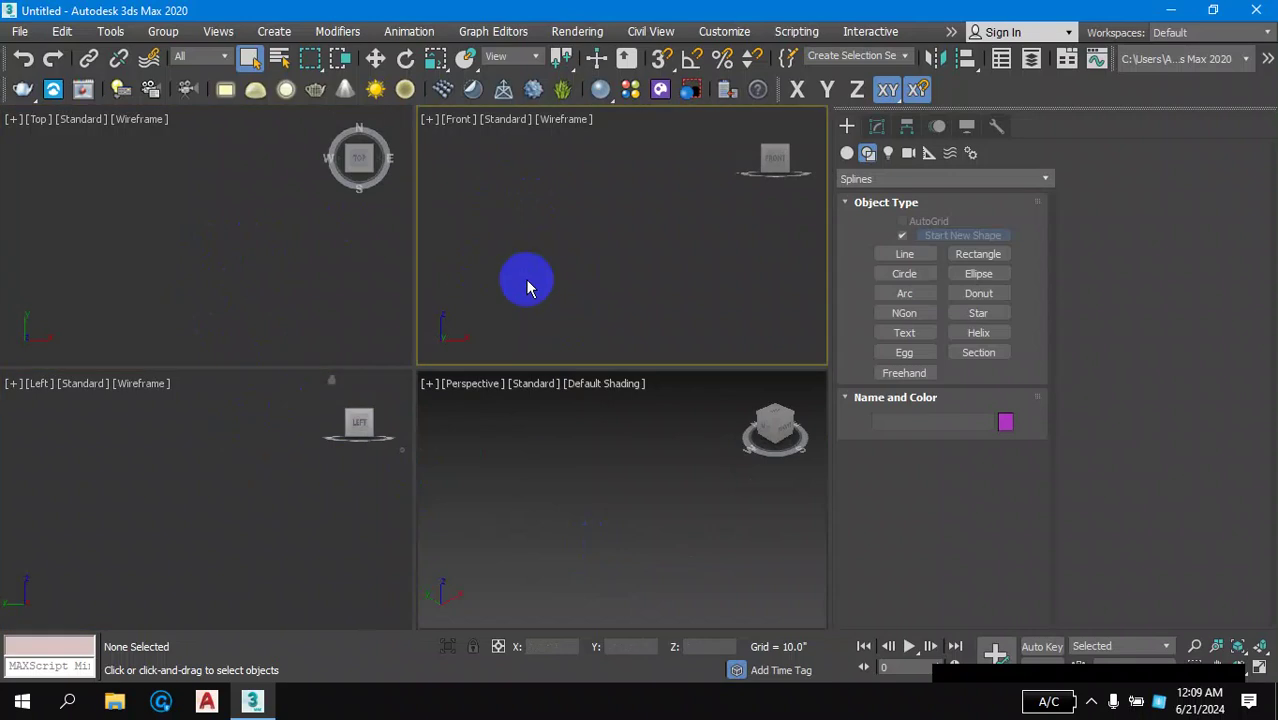
pyautogui.click(535, 455)
pyautogui.click(242, 285)
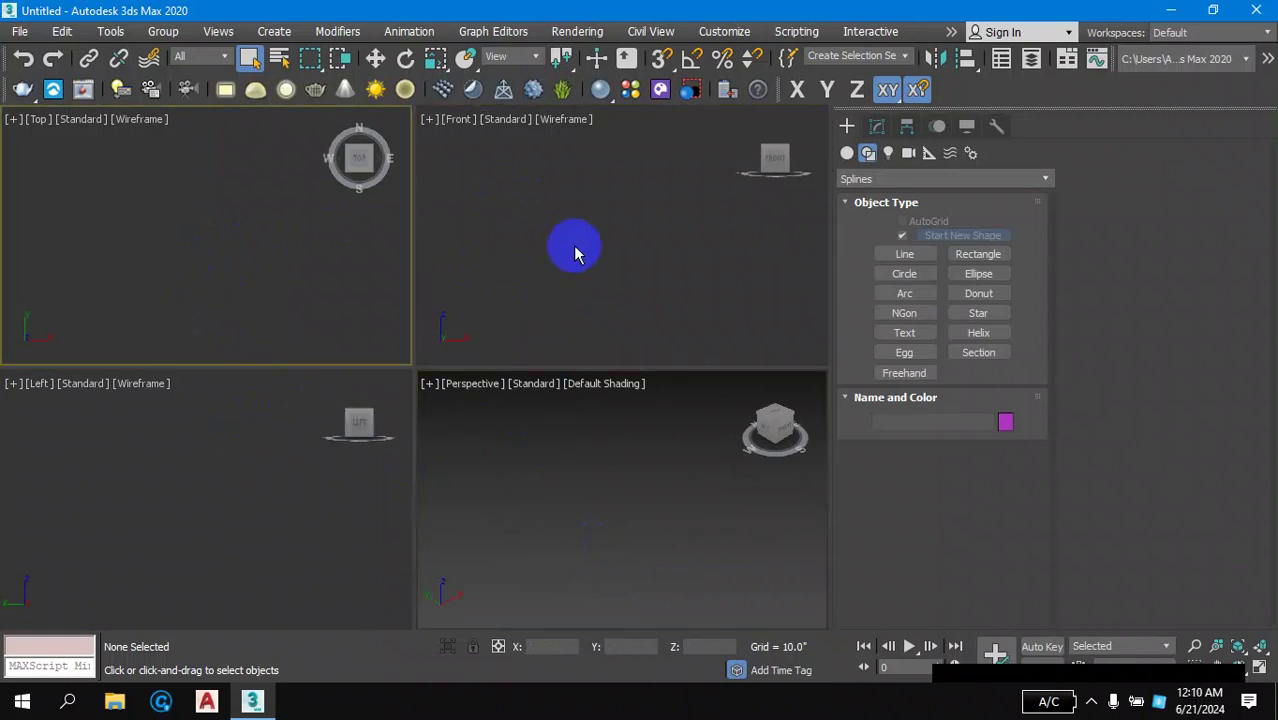
pyautogui.click(575, 253)
pyautogui.click(228, 465)
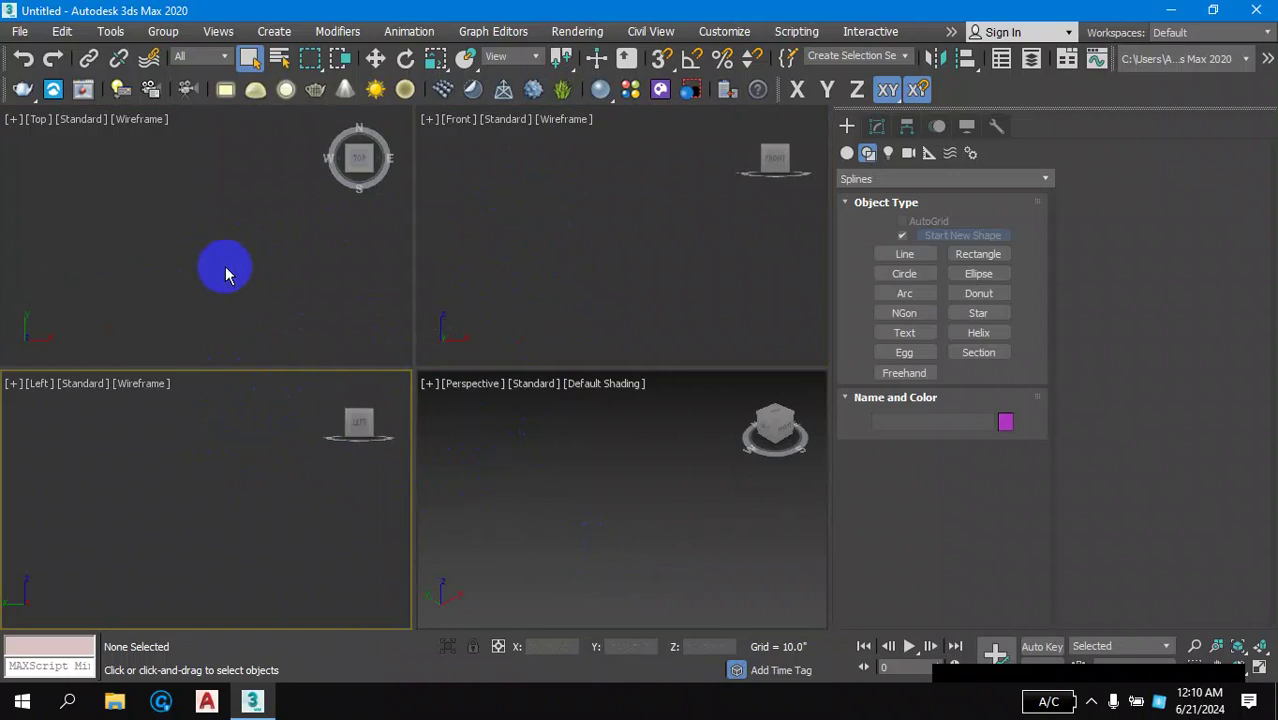
pyautogui.click(125, 245)
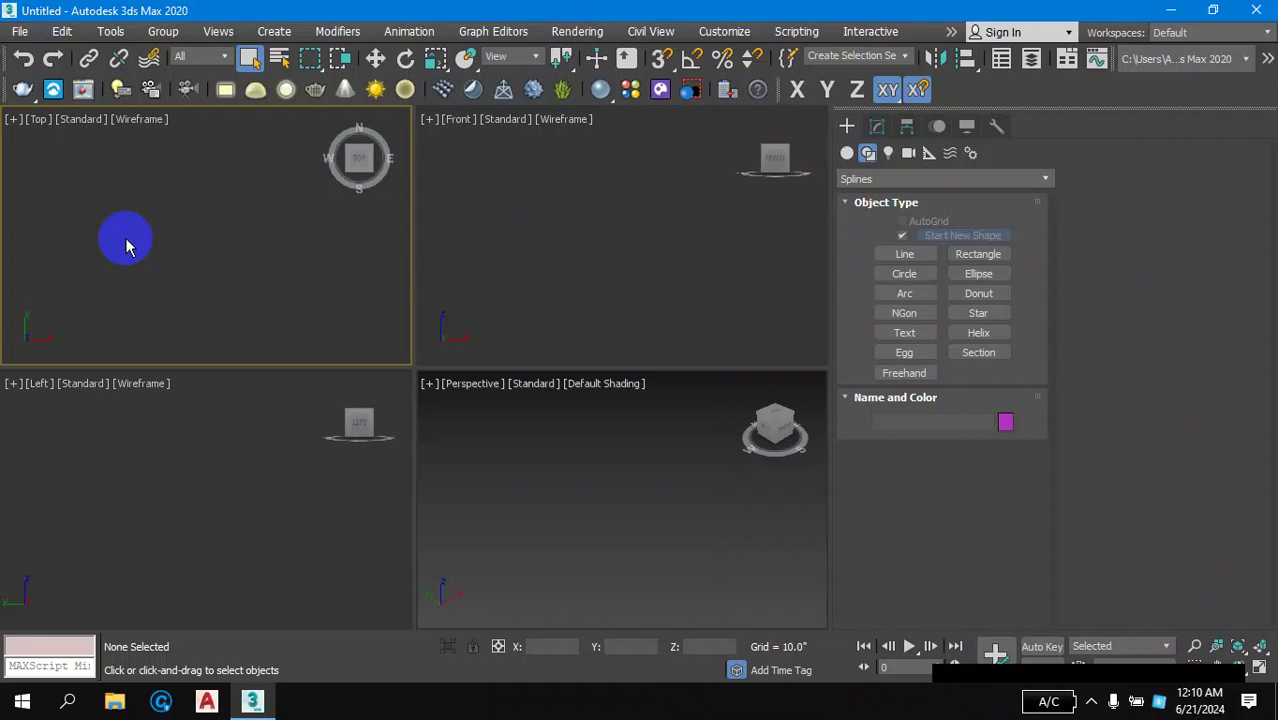
pyautogui.hotkey('alt', 'w')
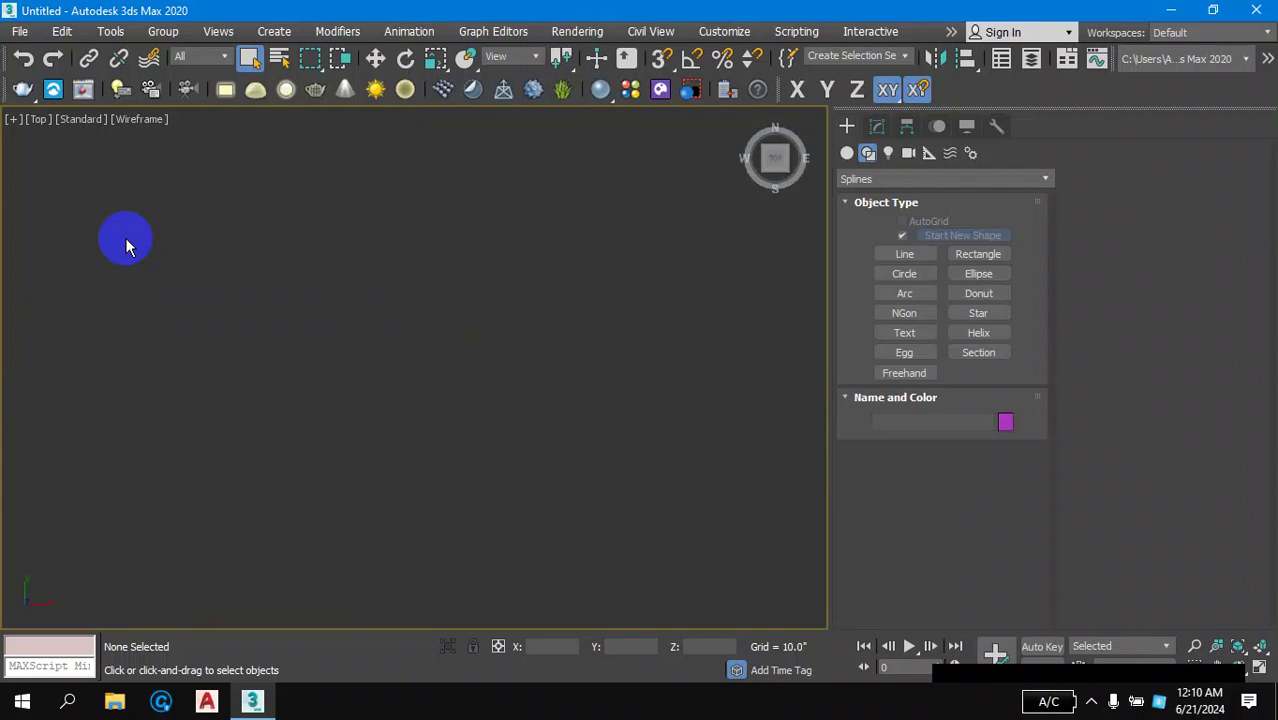
pyautogui.hotkey('alt', 'w')
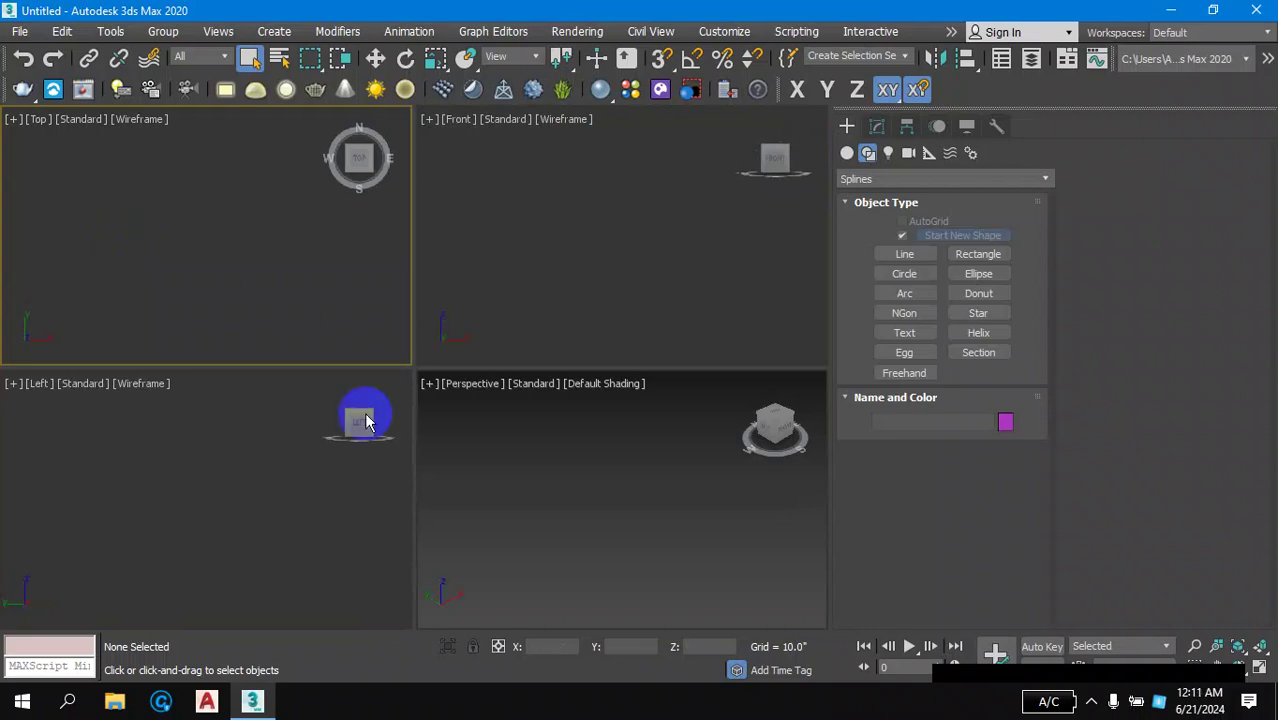
pyautogui.click(479, 458)
pyautogui.click(182, 534)
pyautogui.click(172, 316)
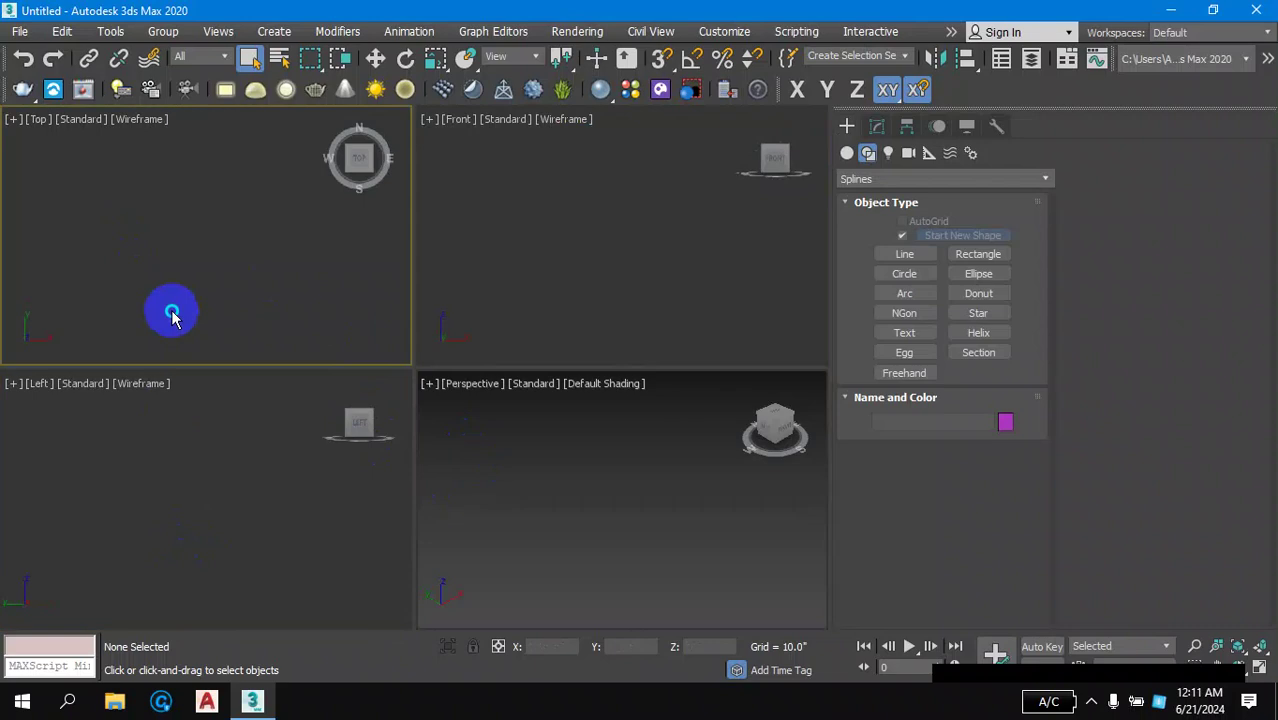
pyautogui.hotkey('alt', 'w')
pyautogui.hotkey('alt', 'w')
pyautogui.click(574, 298)
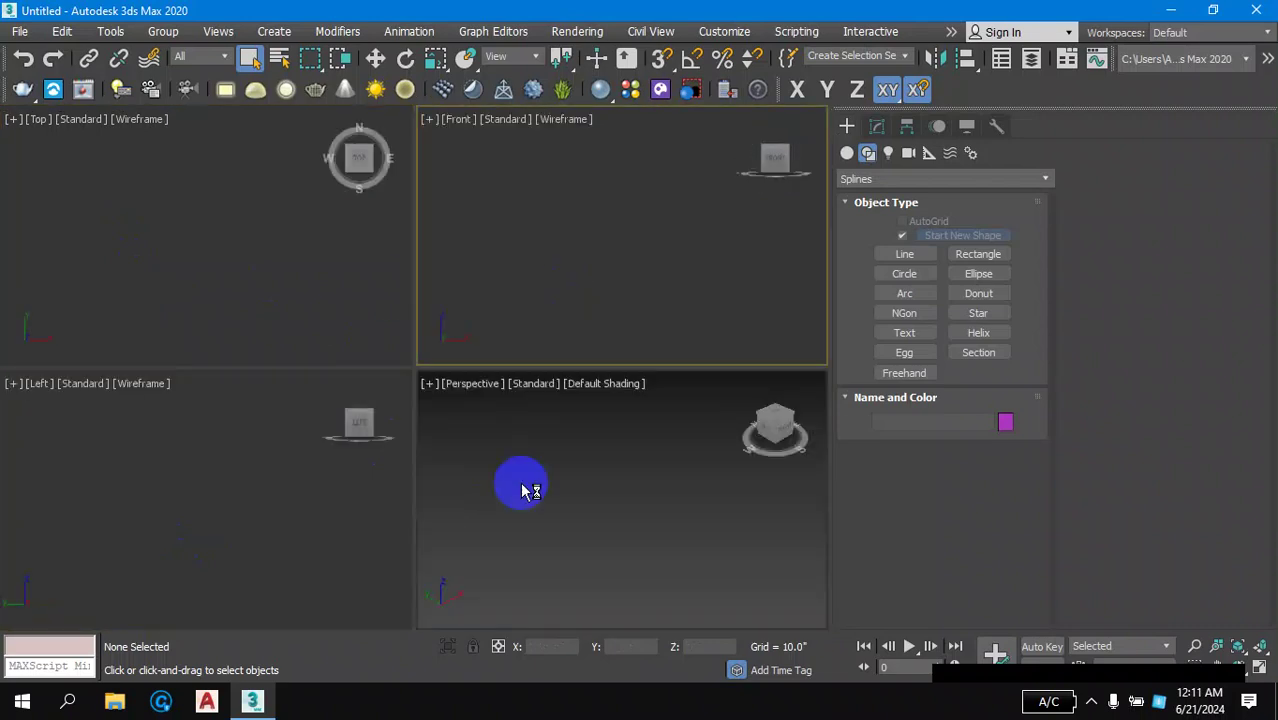
pyautogui.click(524, 487)
pyautogui.click(297, 480)
pyautogui.click(294, 299)
pyautogui.click(483, 265)
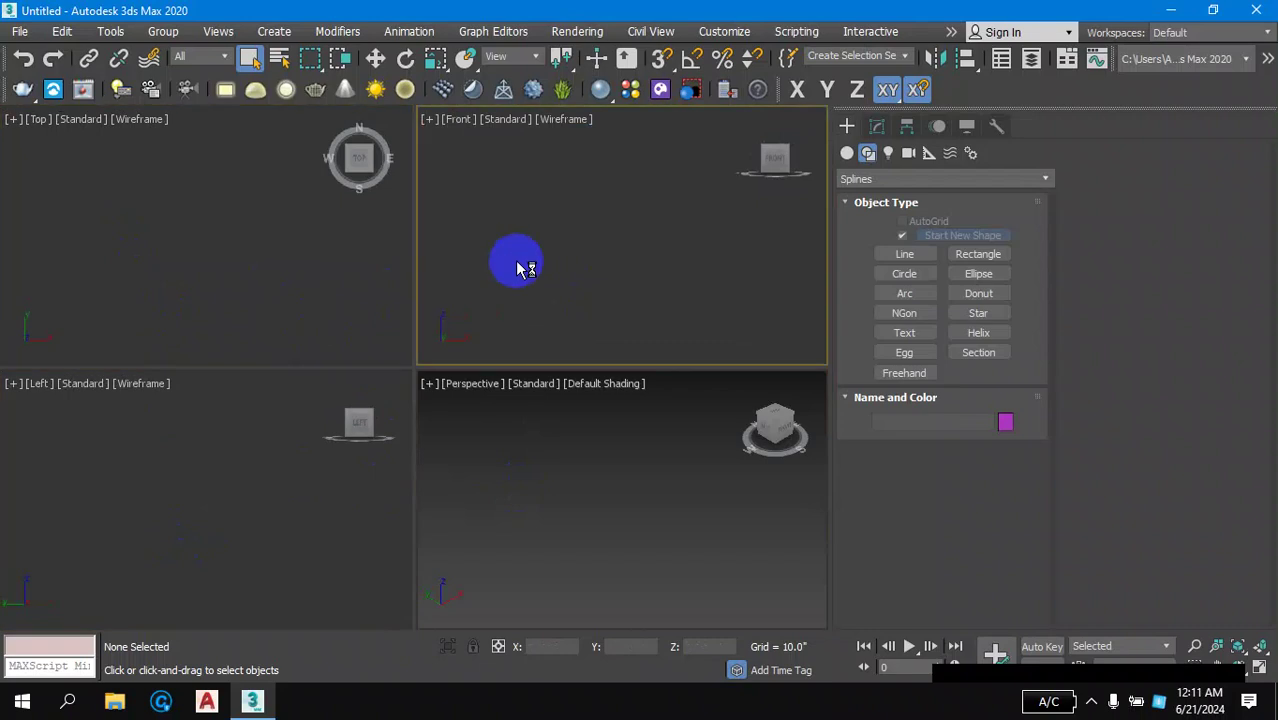
pyautogui.click(539, 507)
pyautogui.click(257, 483)
pyautogui.click(245, 303)
pyautogui.click(495, 312)
pyautogui.click(523, 517)
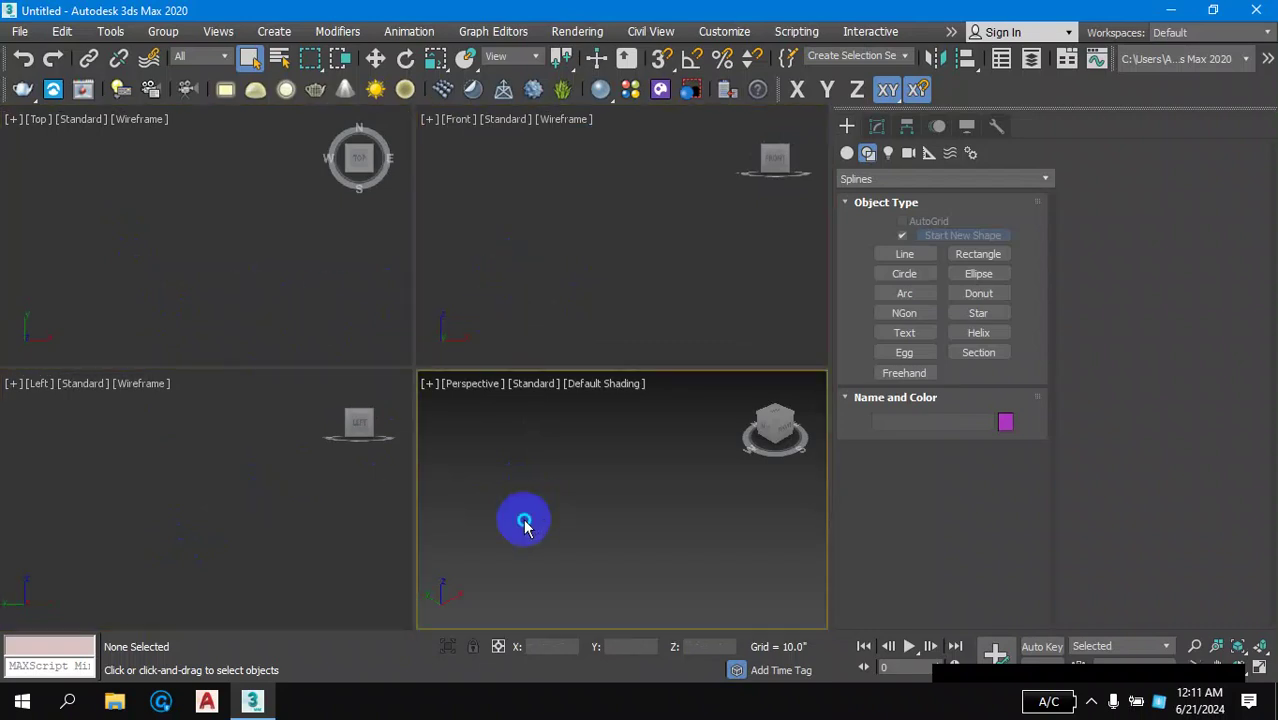
pyautogui.click(299, 460)
pyautogui.click(281, 330)
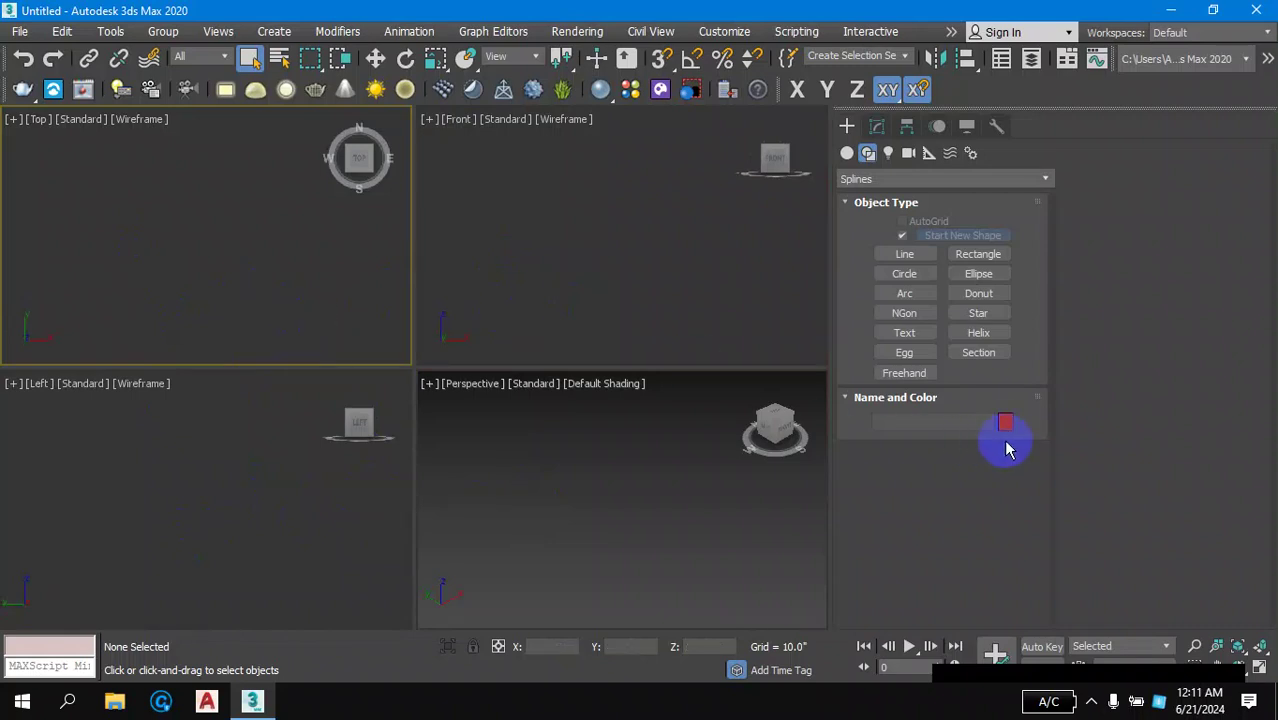
# - Turn off Assign Random Colors and set the new-object colour to light yellow
pyautogui.click(1005, 425)
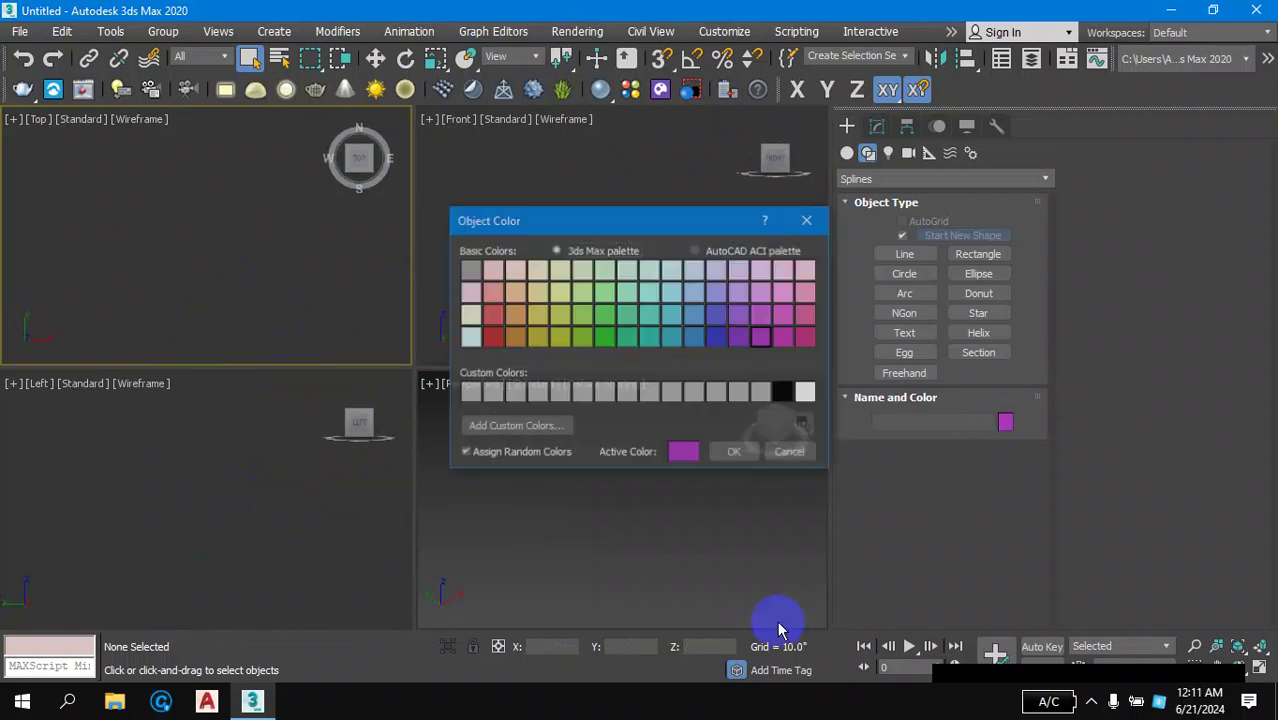
pyautogui.click(485, 457)
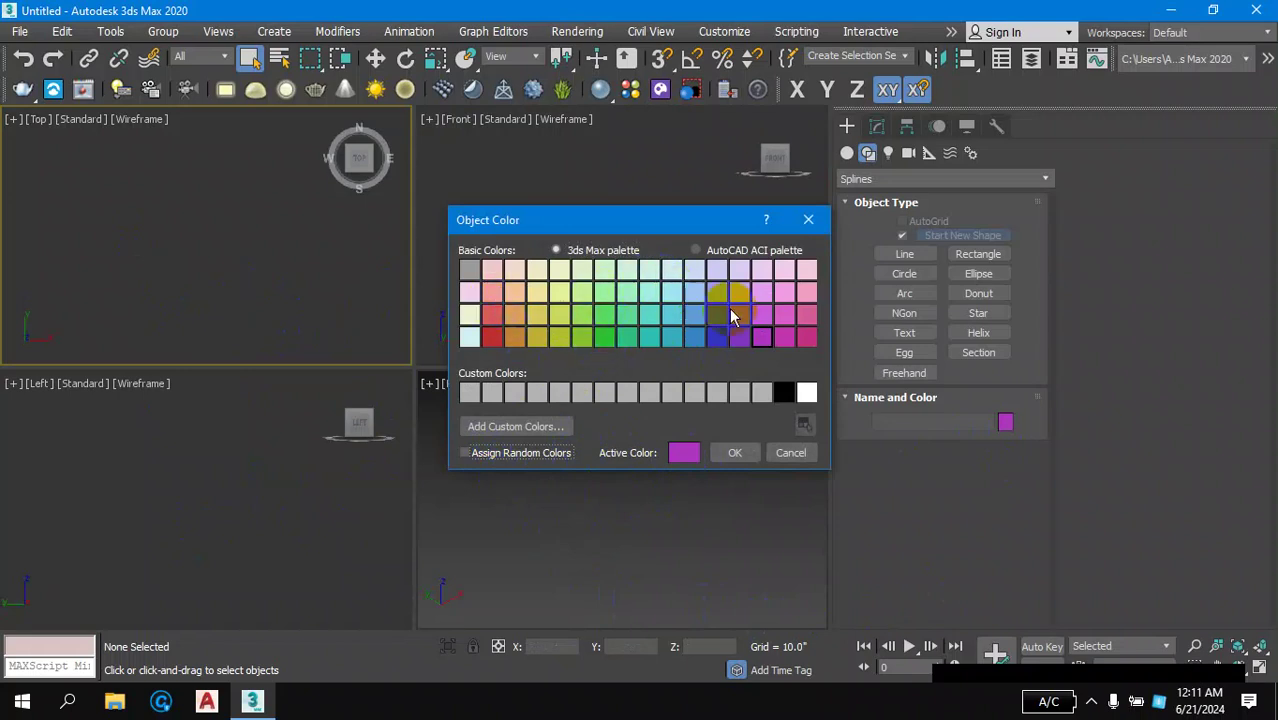
pyautogui.click(537, 292)
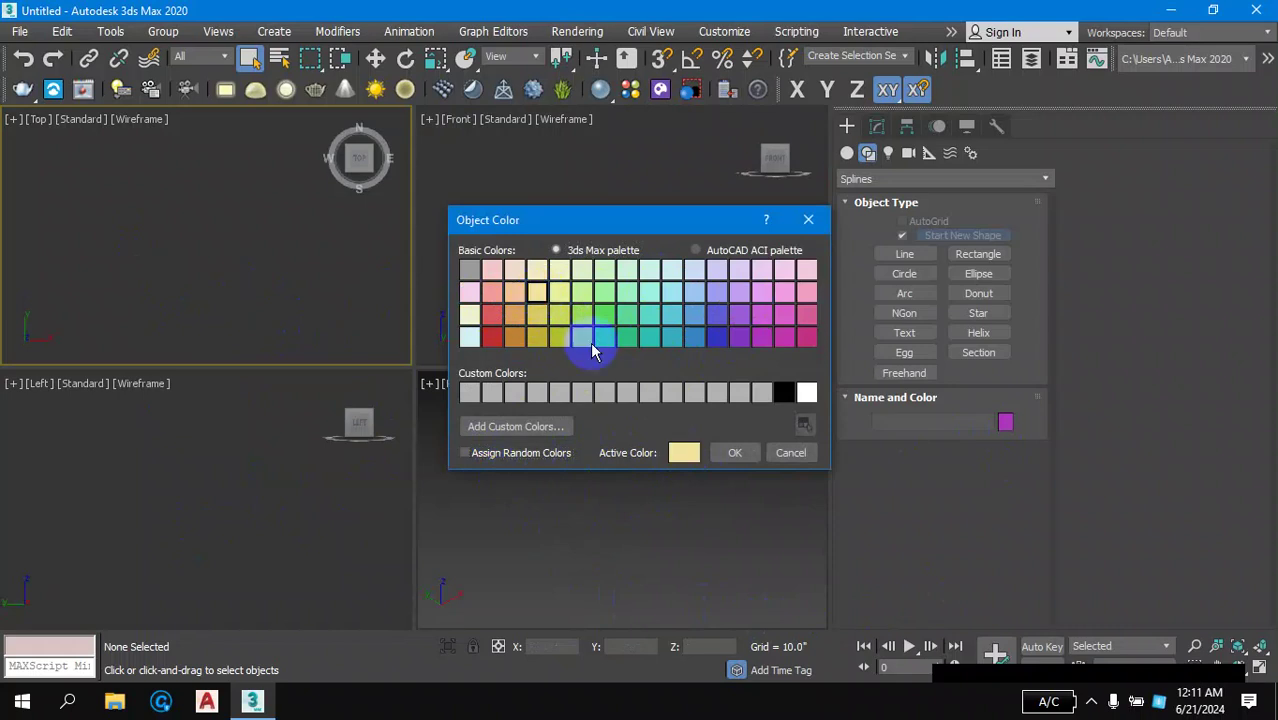
pyautogui.click(734, 452)
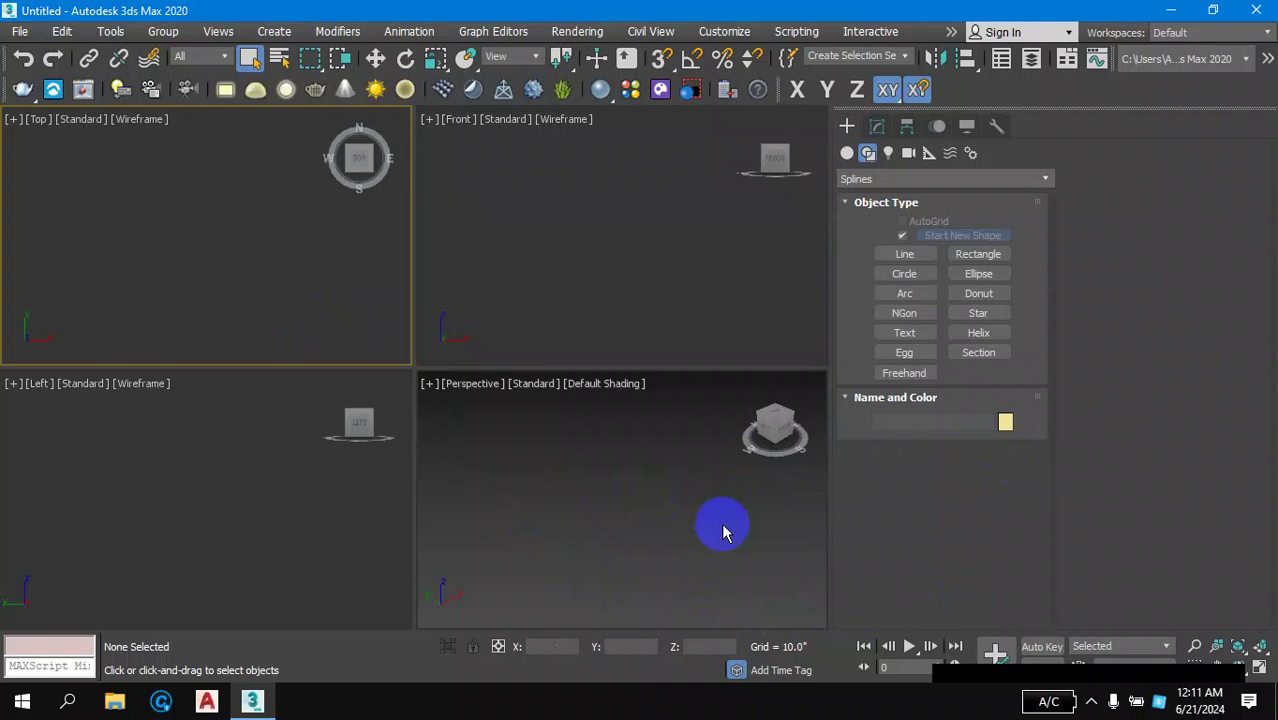
pyautogui.click(1003, 424)
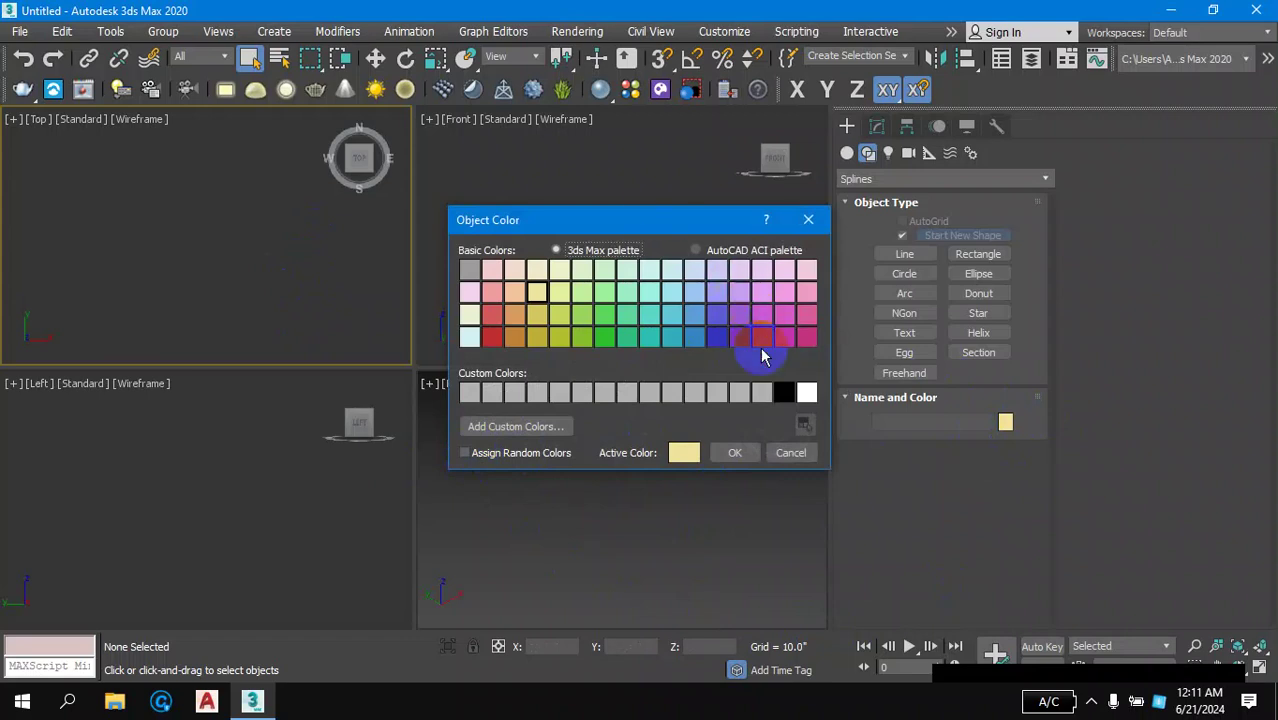
pyautogui.click(733, 452)
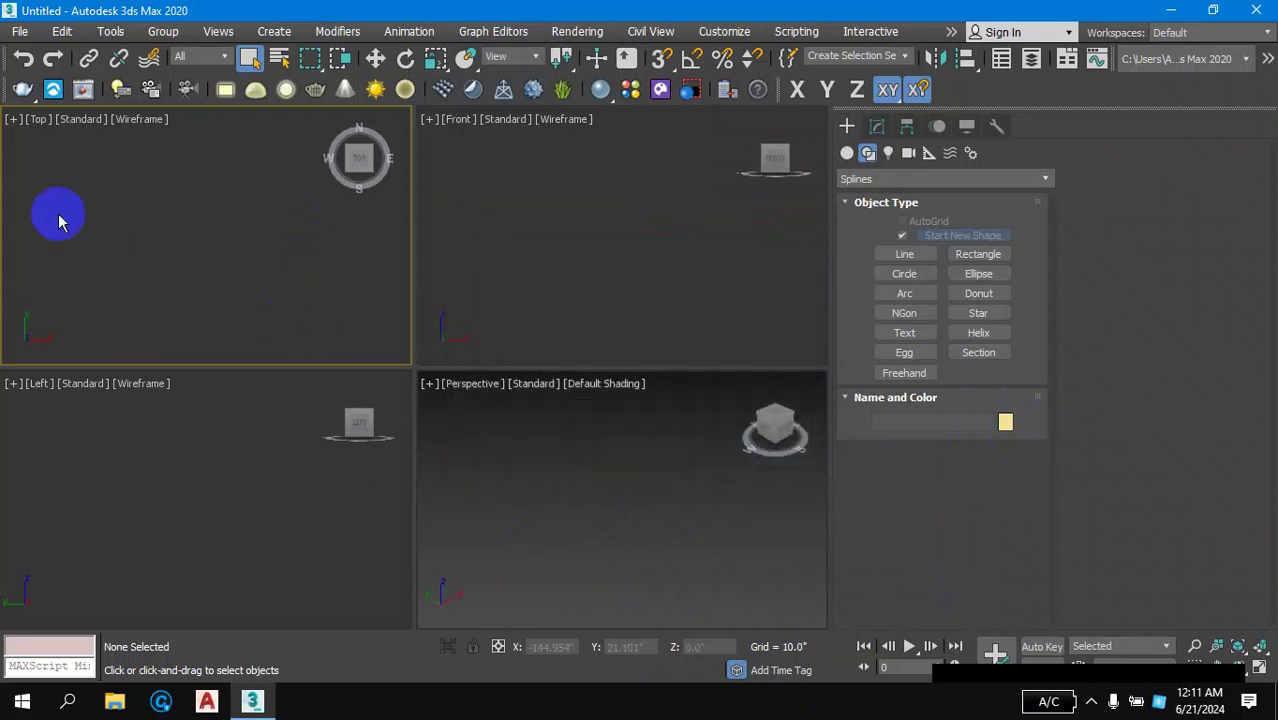
pyautogui.rightClick(134, 222)
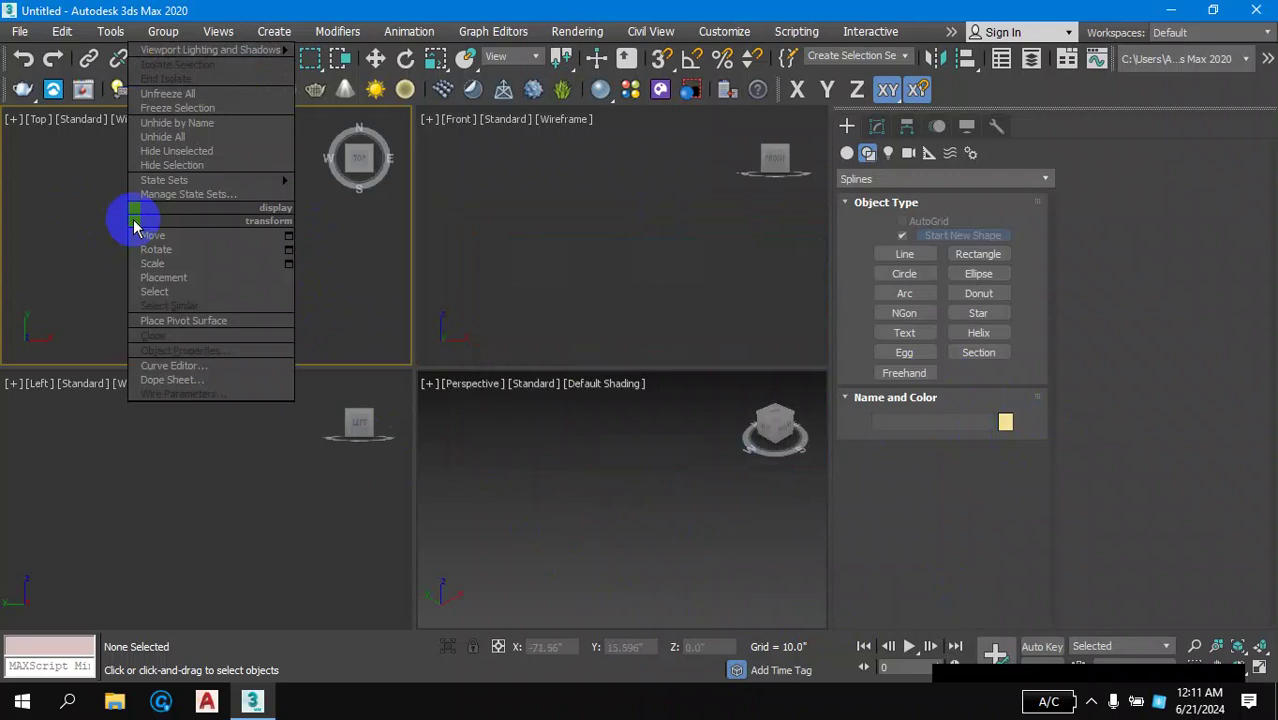
pyautogui.click(93, 228)
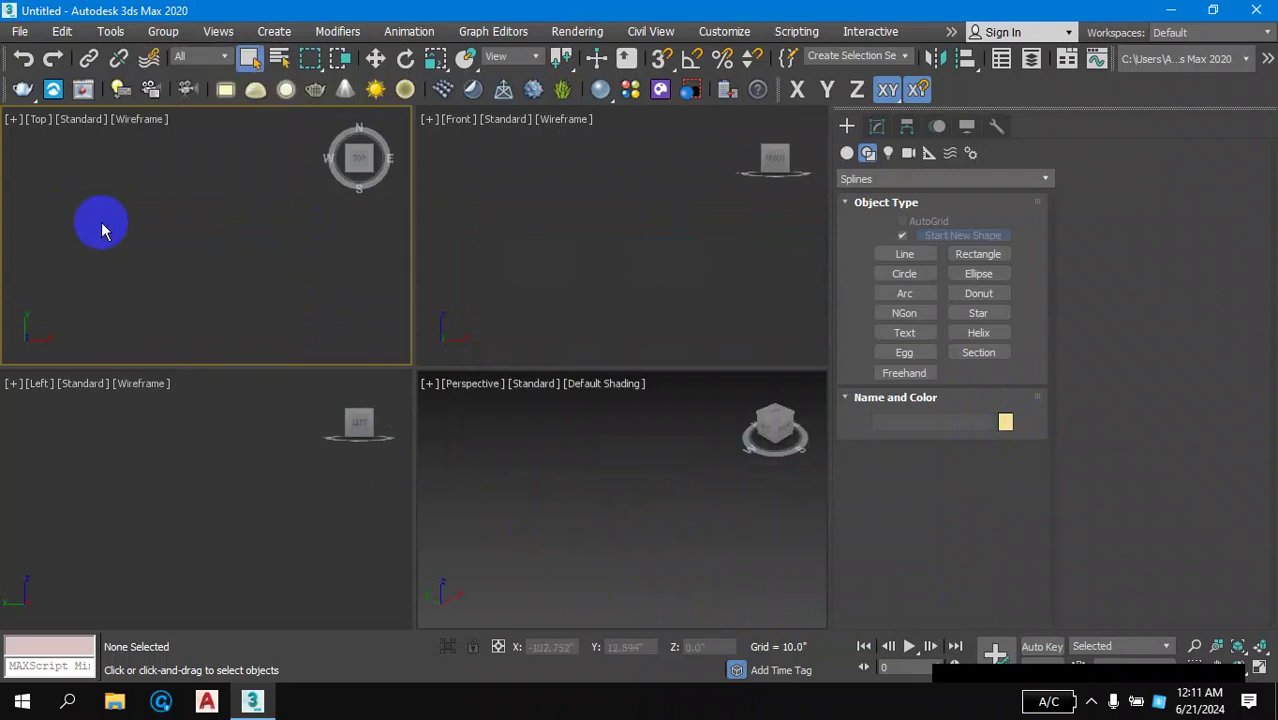
pyautogui.hotkey('alt', 'w')
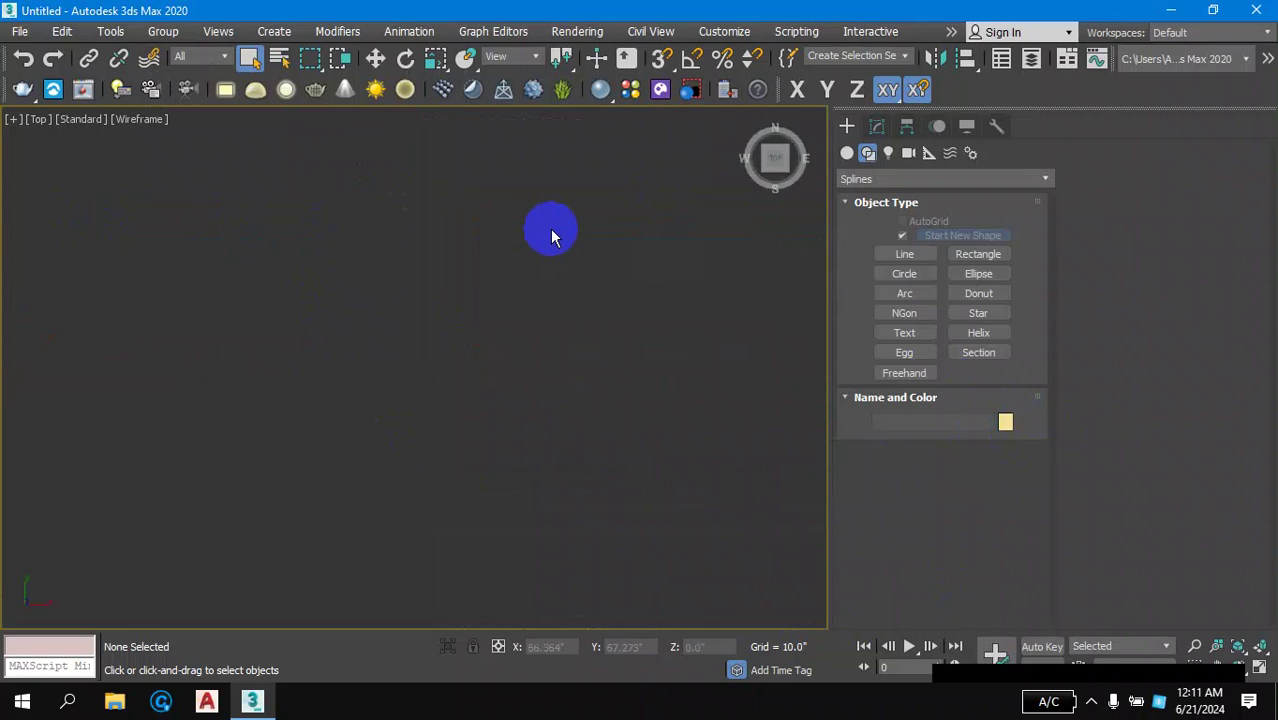
pyautogui.click(846, 155)
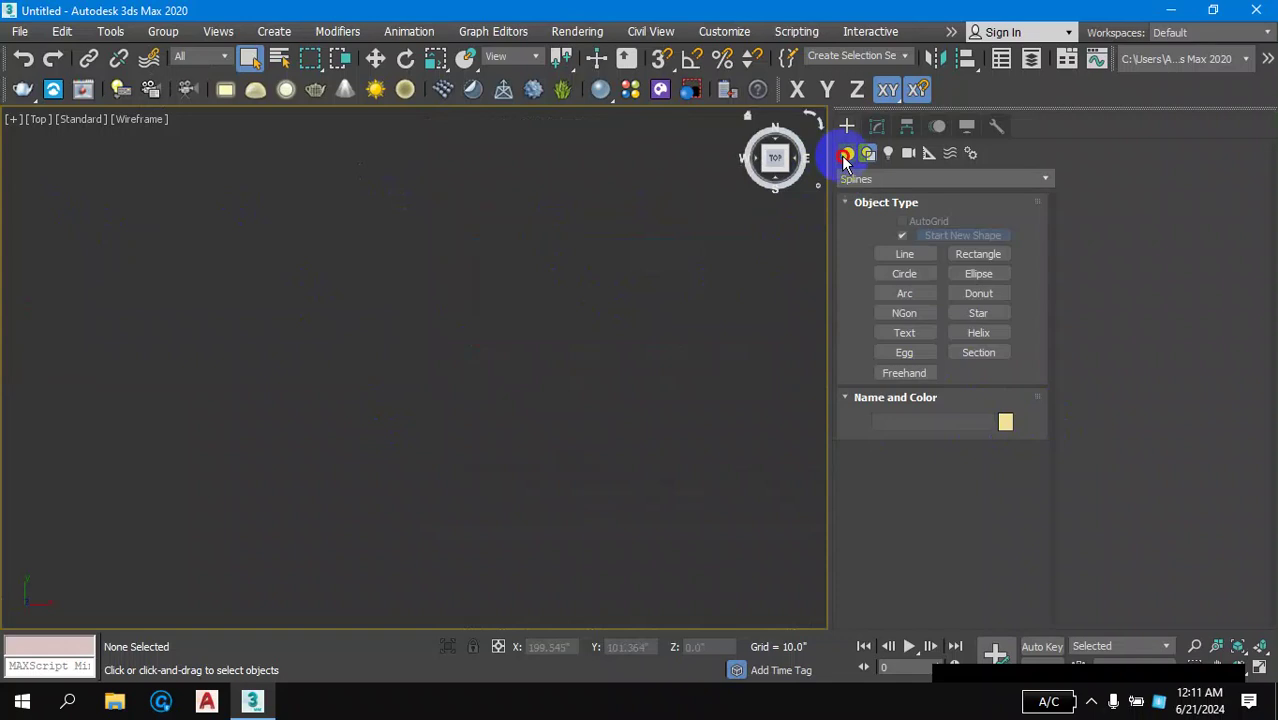
pyautogui.click(846, 154)
pyautogui.click(864, 153)
pyautogui.click(846, 155)
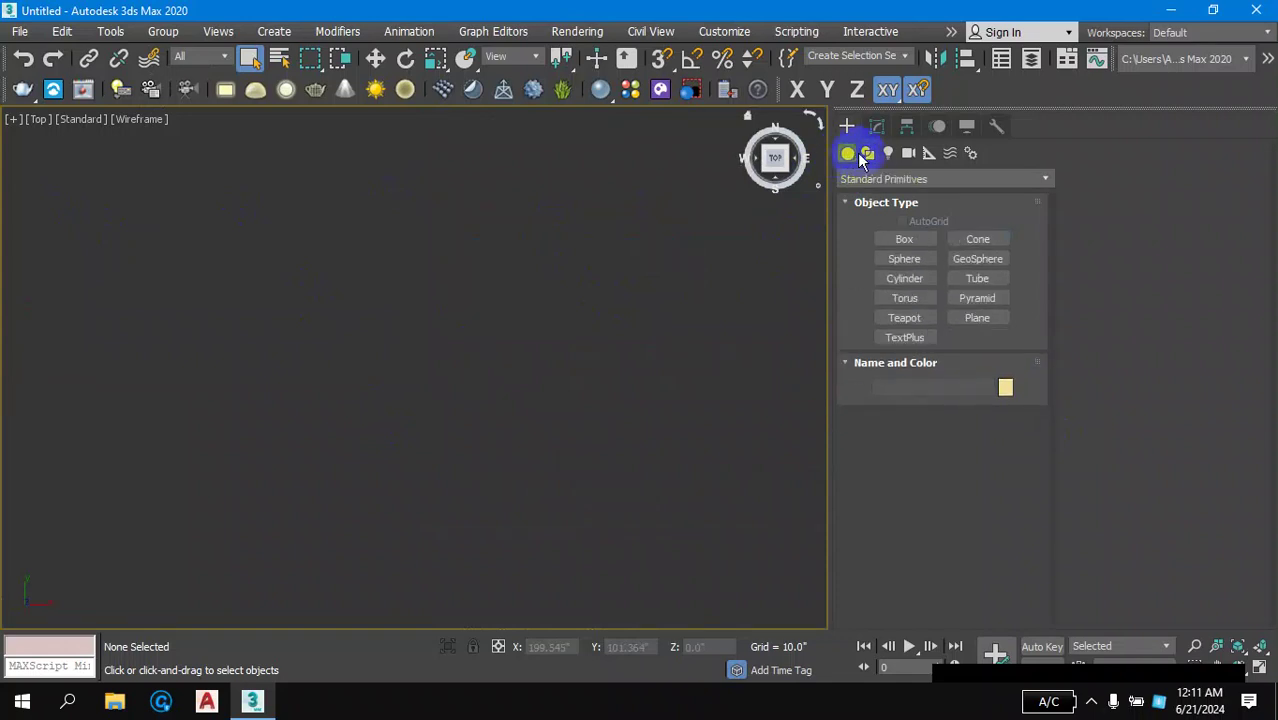
pyautogui.click(867, 153)
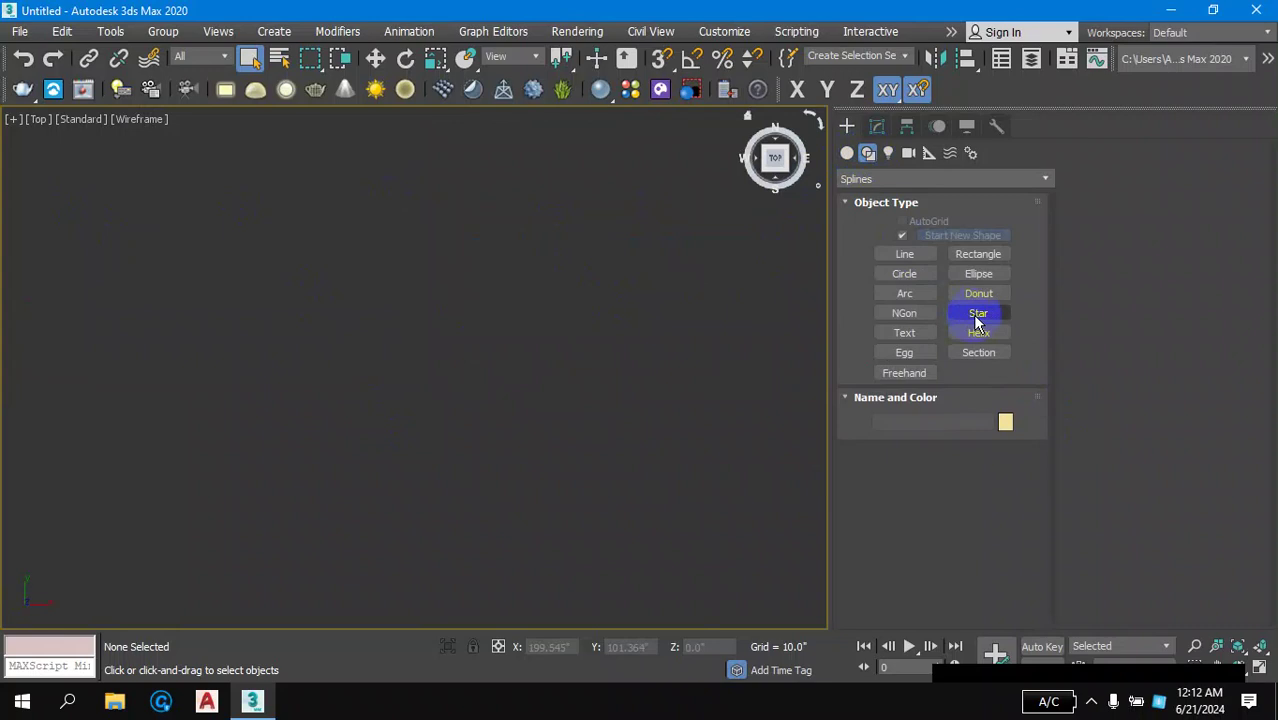
# - Draw a six-point star in the Top view, with Radius 1 84.576 and Radius 2 33.377
pyautogui.click(977, 315)
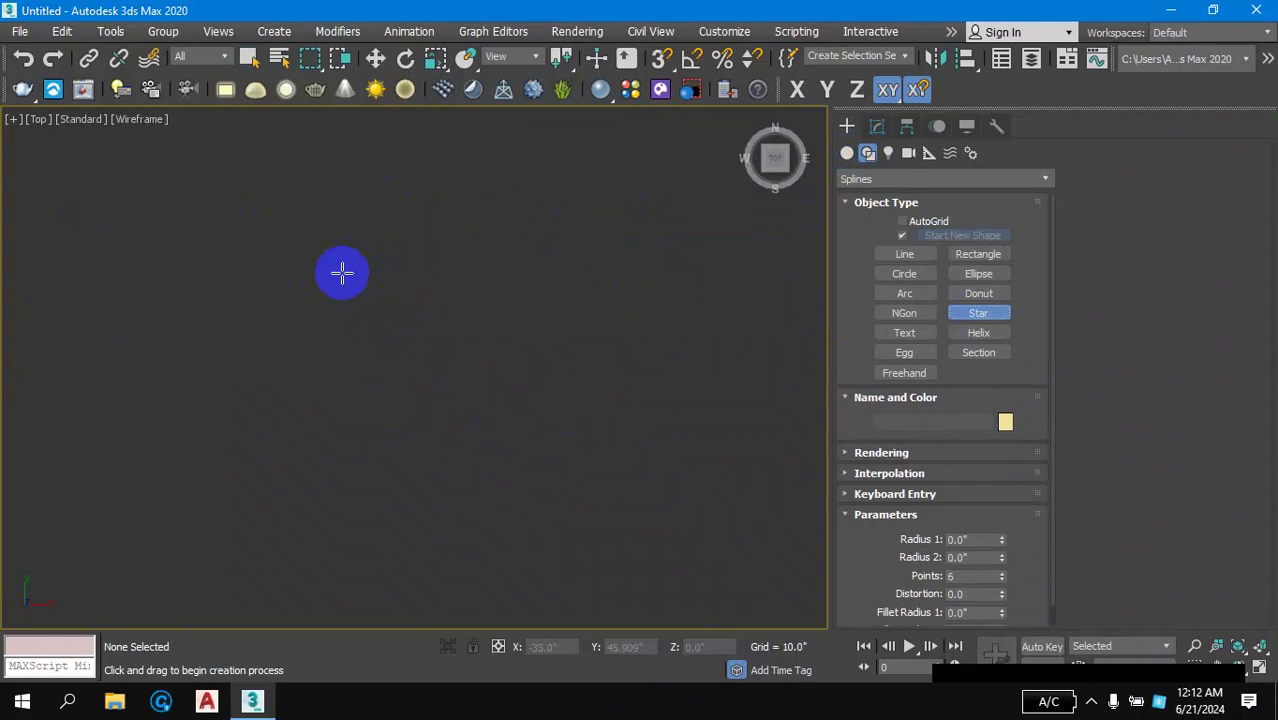
pyautogui.moveTo(342, 272); pyautogui.dragTo(423, 428)
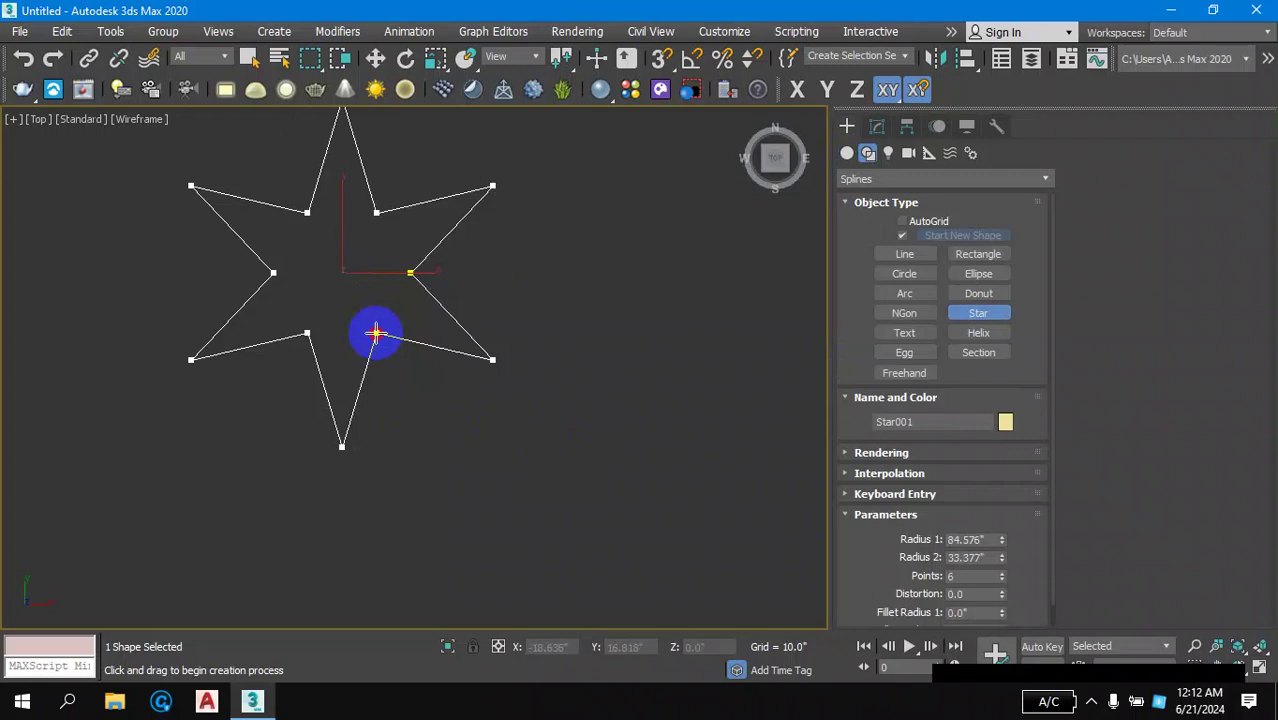
pyautogui.click(375, 333)
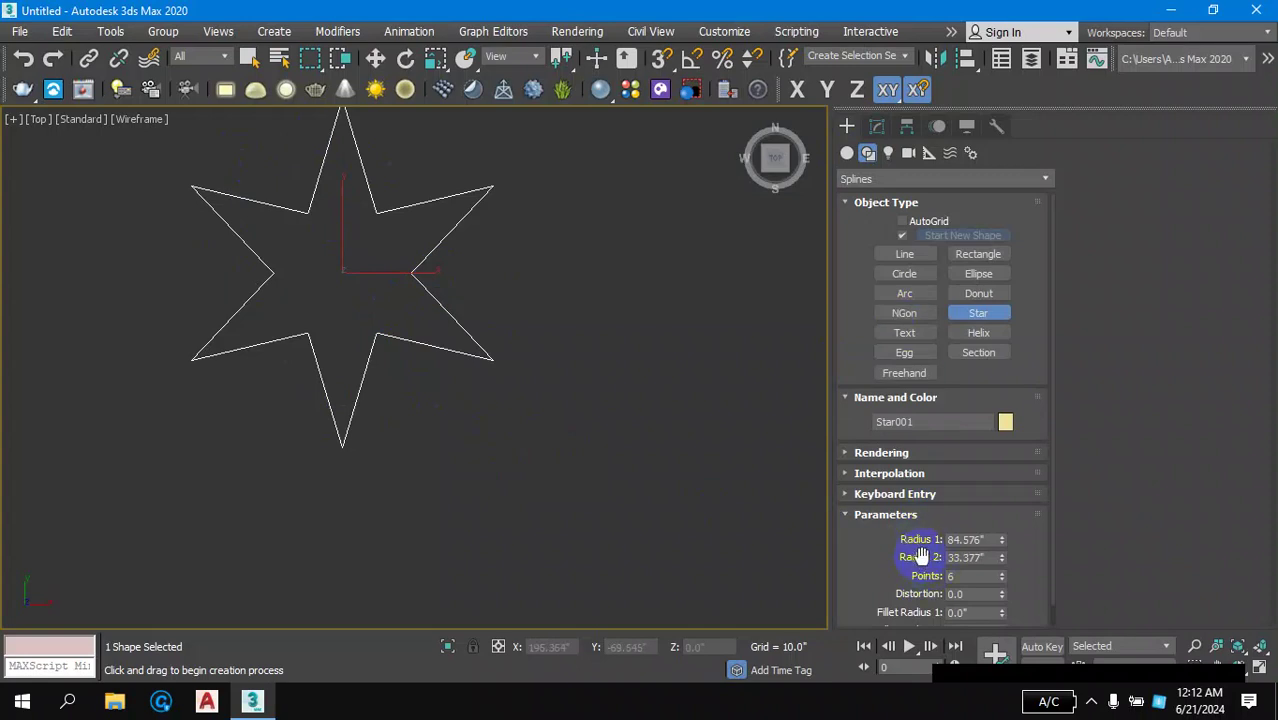
# - Set Star001's Radius 1 to 2.0 and Radius 2 to 2.2
pyautogui.doubleClick(988, 540)
pyautogui.write('2')
pyautogui.press('Return')
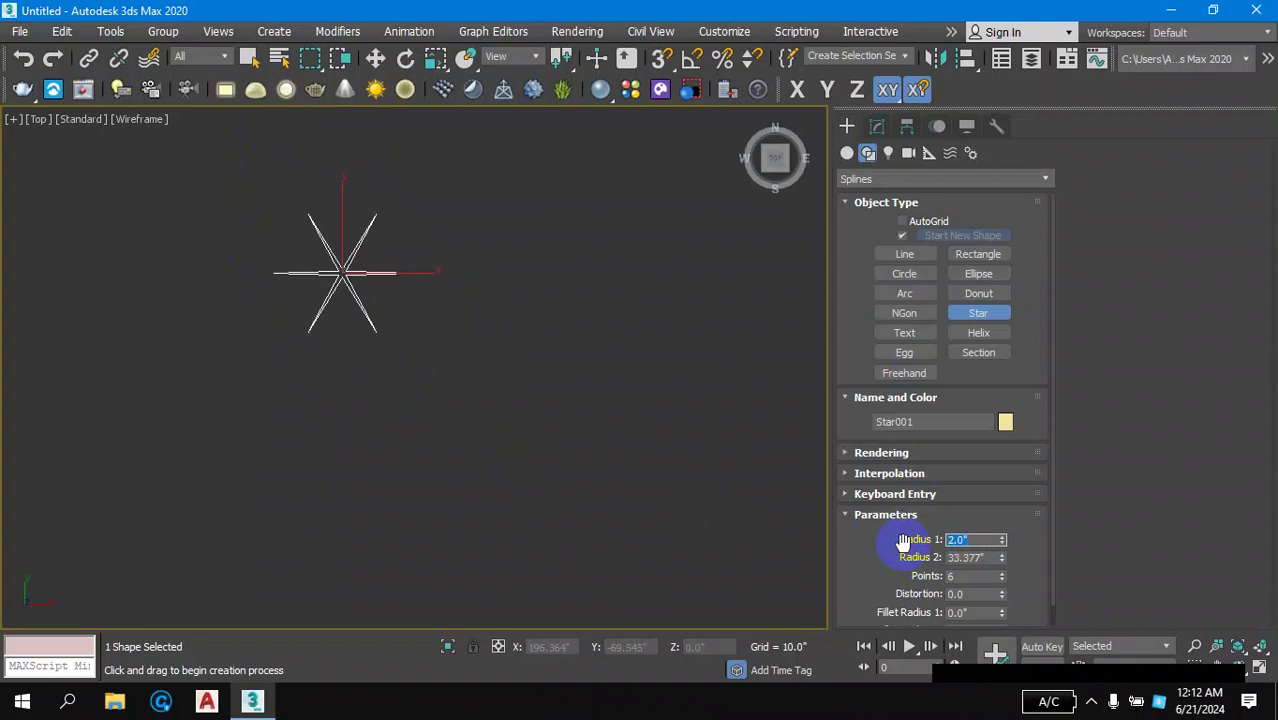
pyautogui.press('Tab')
pyautogui.write('2')
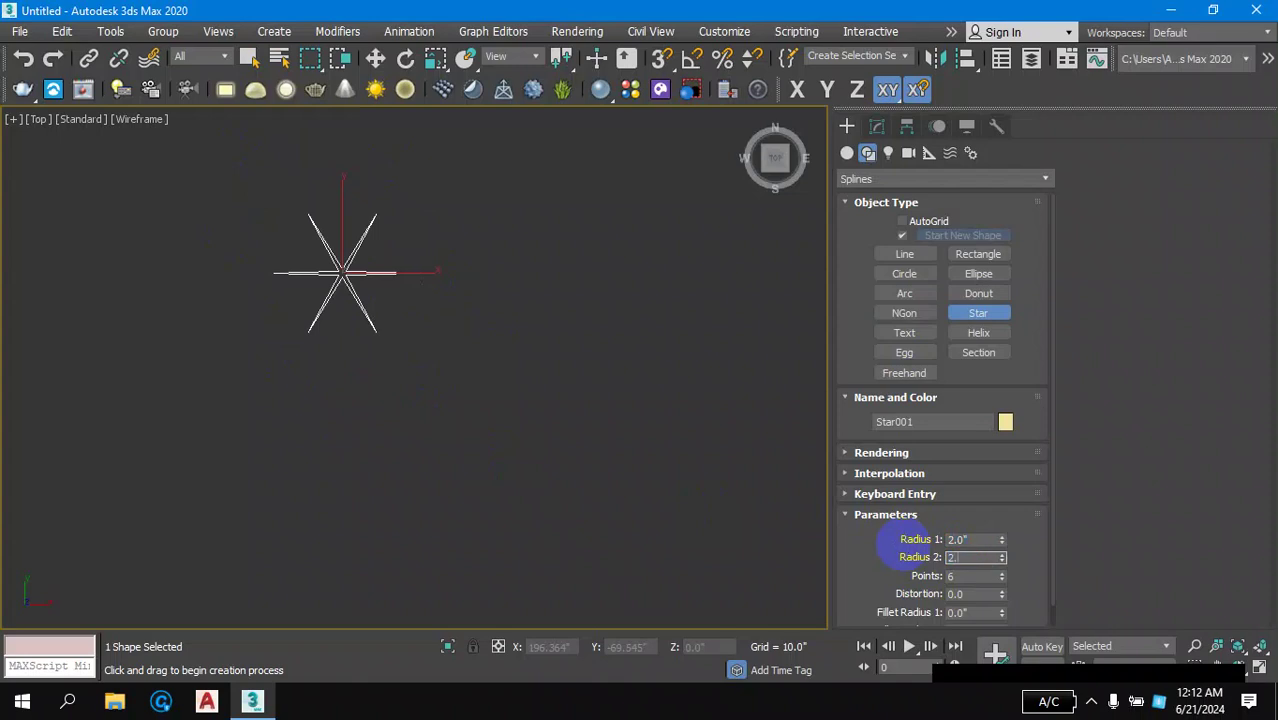
pyautogui.write('.2')
pyautogui.press('Return')
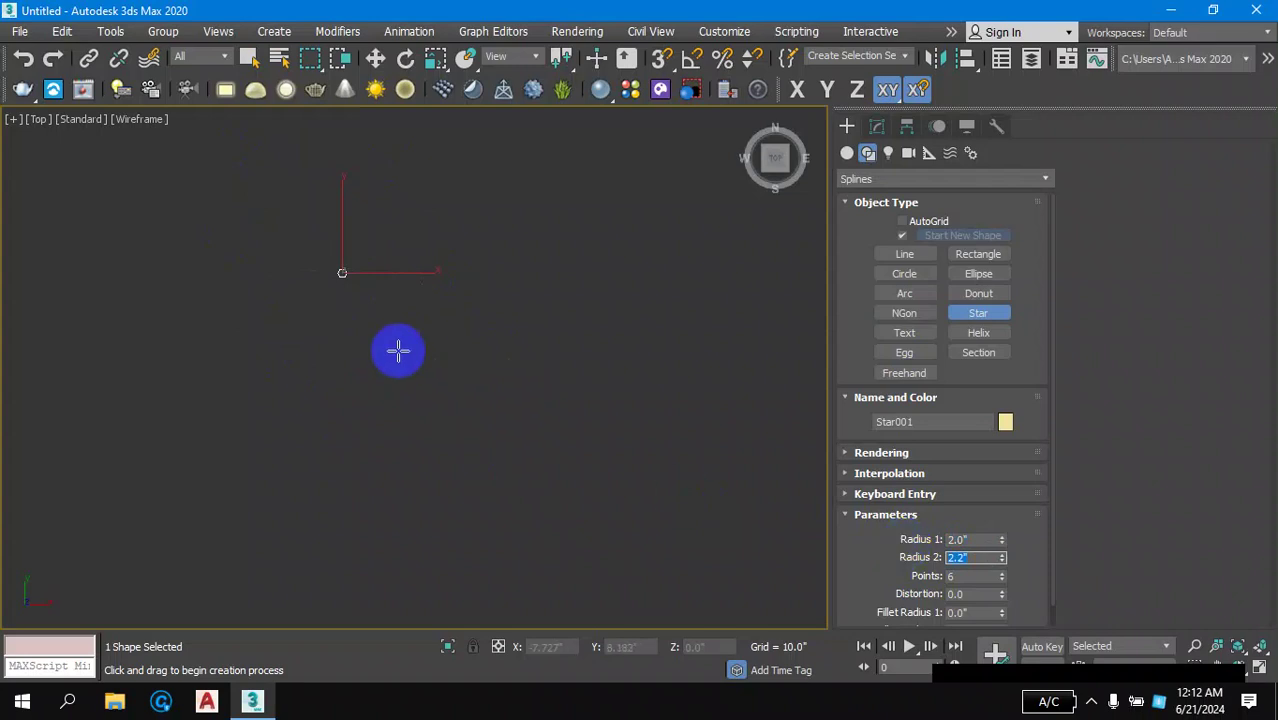
pyautogui.write('2')
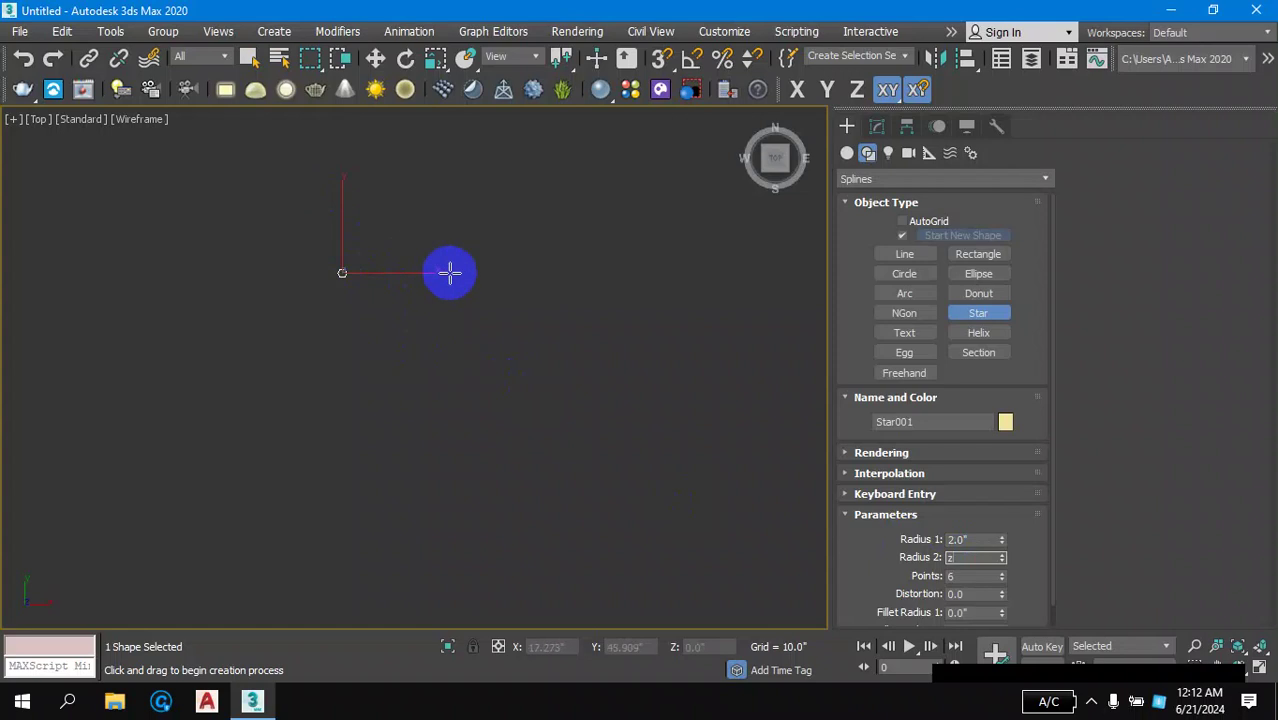
pyautogui.press('Return')
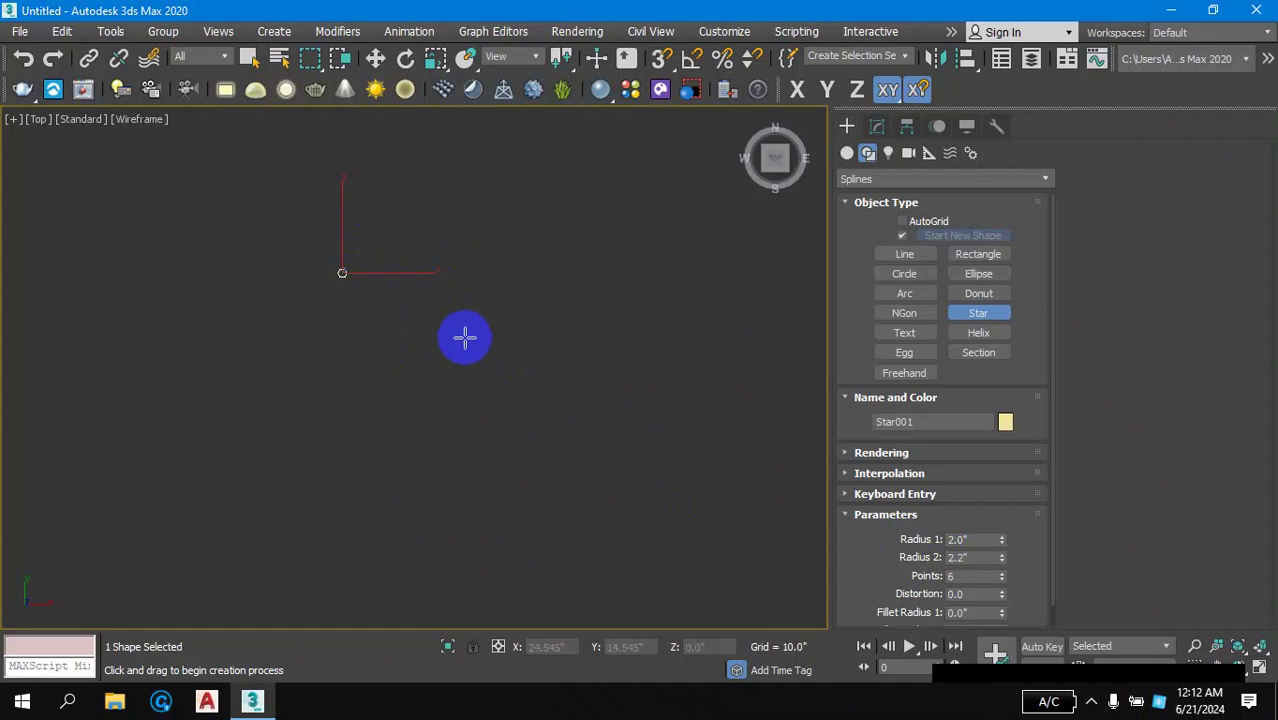
# - Zoom and pan the Top view onto the star, and enter 15 in the Points field
pyautogui.click(464, 337)
pyautogui.moveTo(464, 337); pyautogui.dragTo(464, 337)
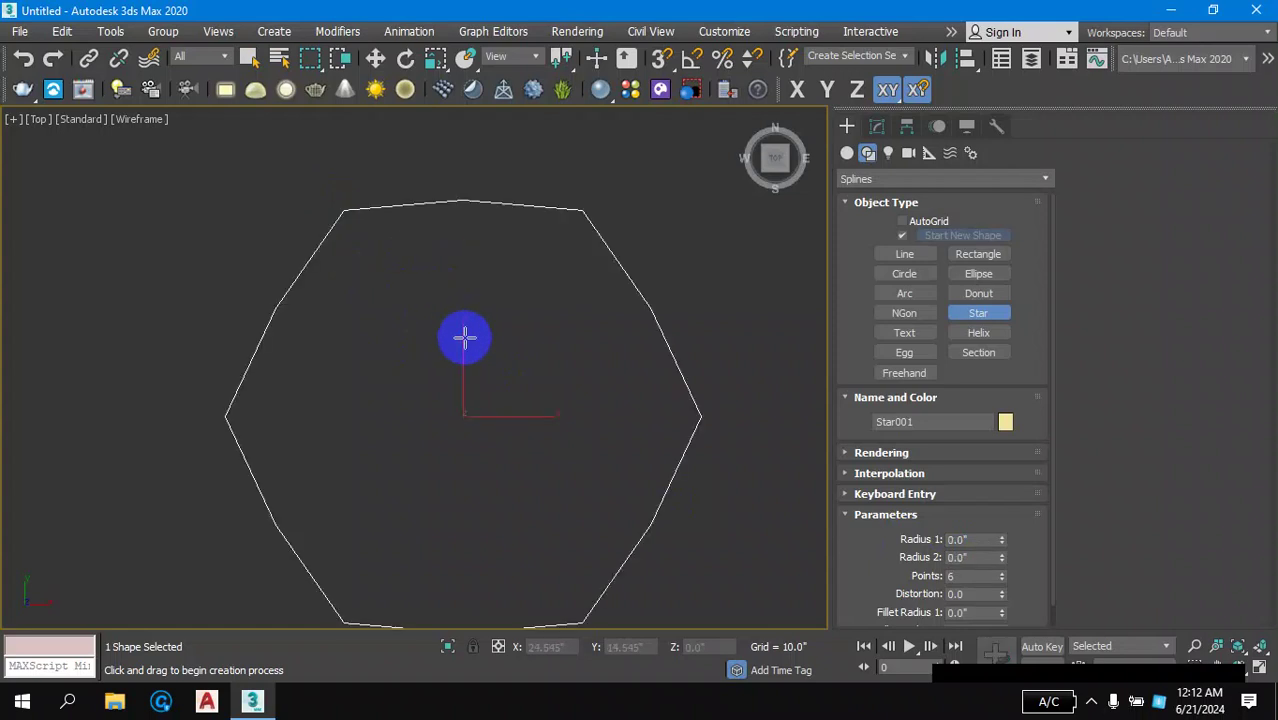
pyautogui.click(955, 576)
pyautogui.write('5')
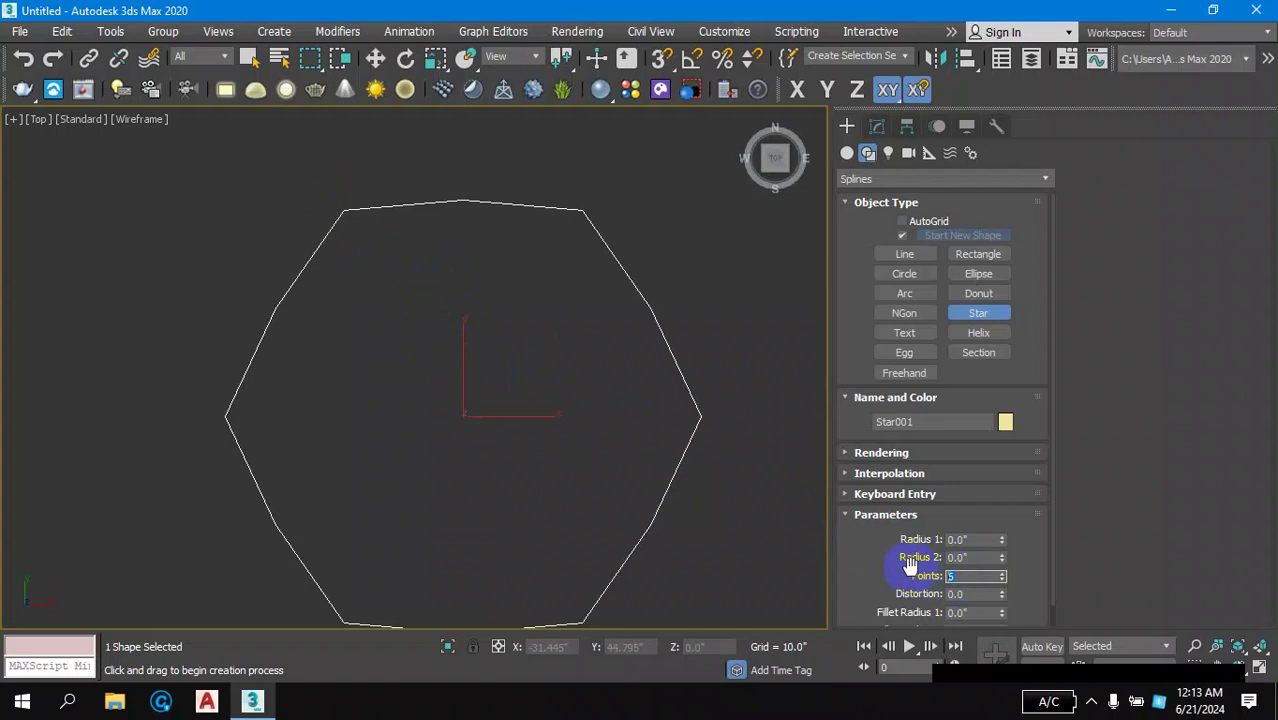
pyautogui.write('6')
pyautogui.write('15')
pyautogui.moveTo(474, 391); pyautogui.dragTo(485, 345, button='middle')
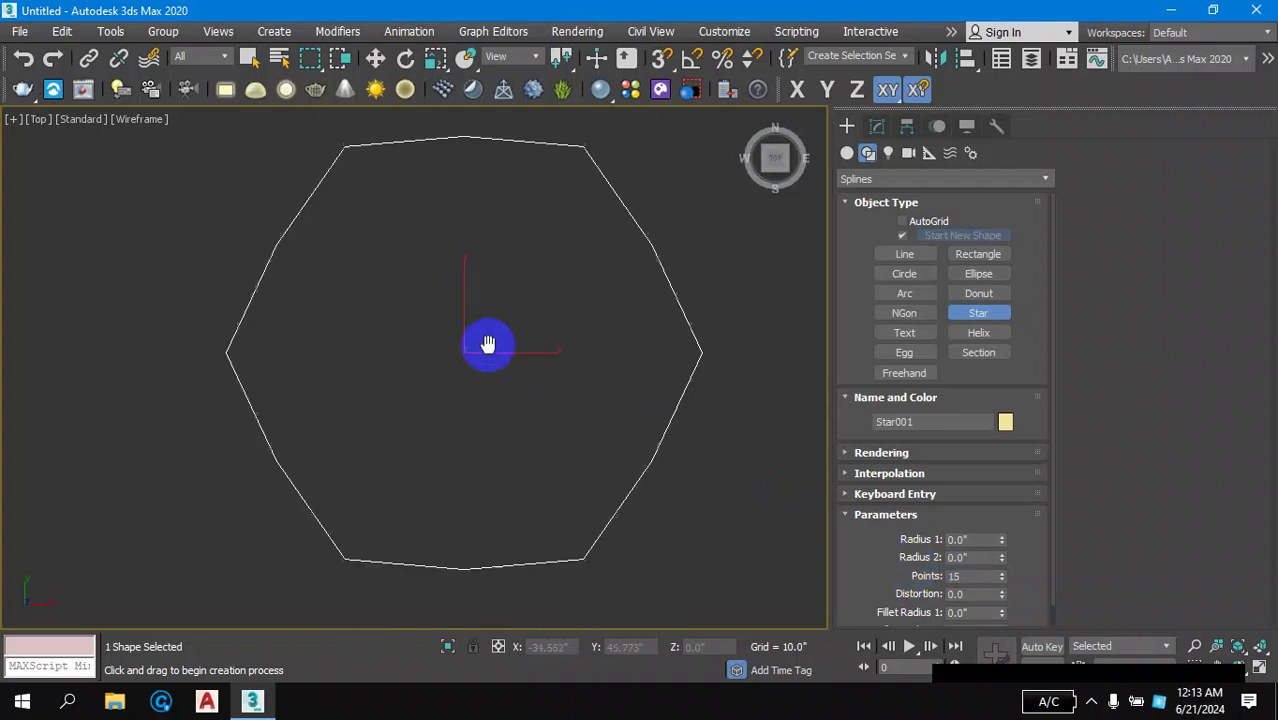
pyautogui.click(979, 593)
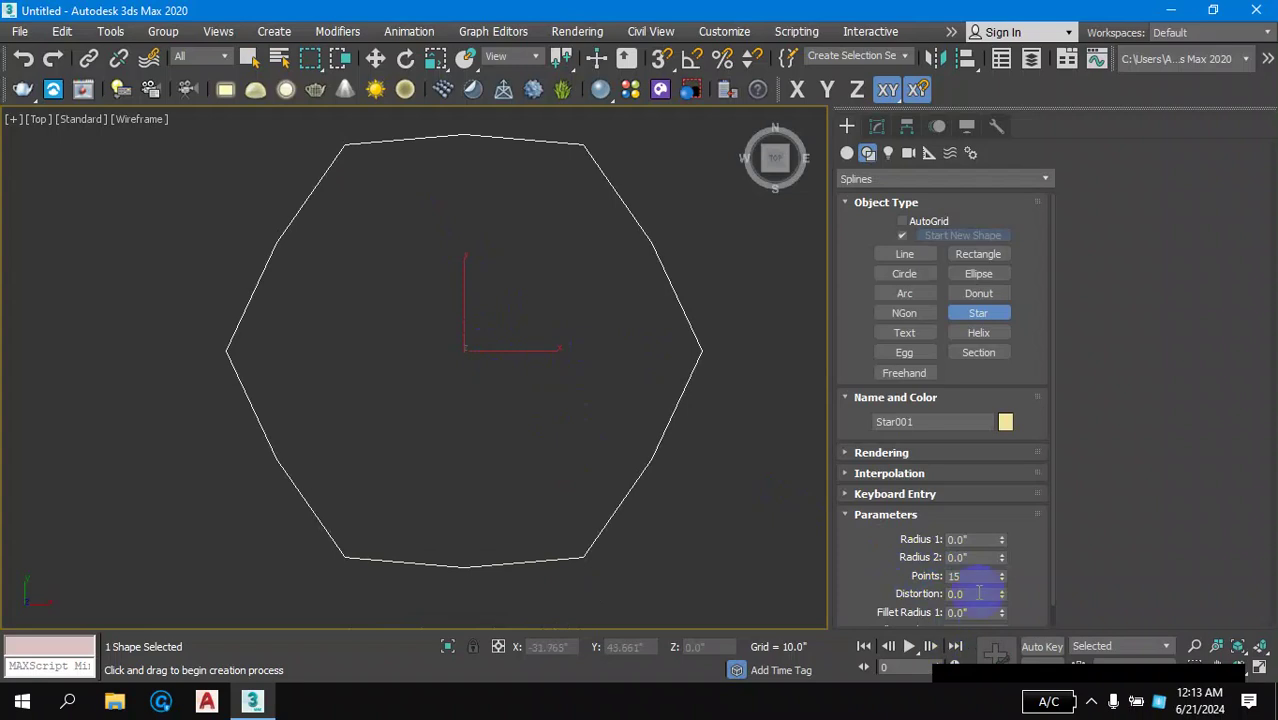
pyautogui.moveTo(617, 423); pyautogui.dragTo(608, 336, button='middle')
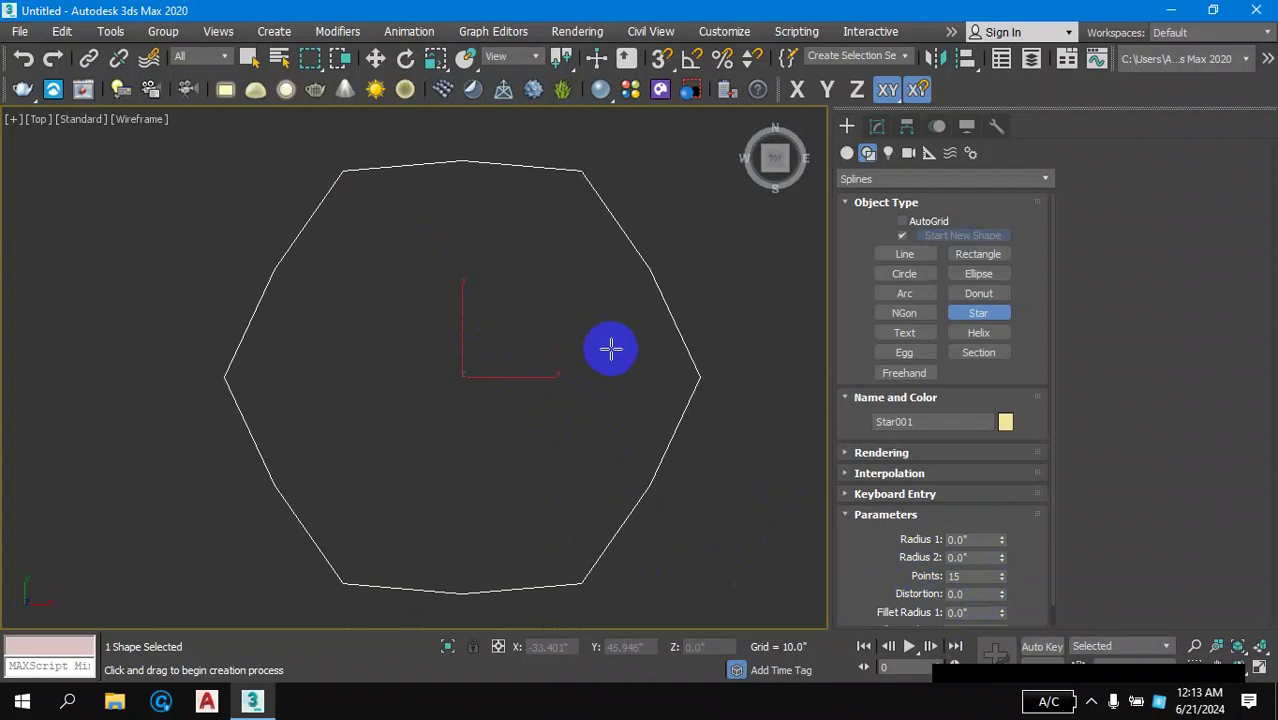
pyautogui.click(964, 580)
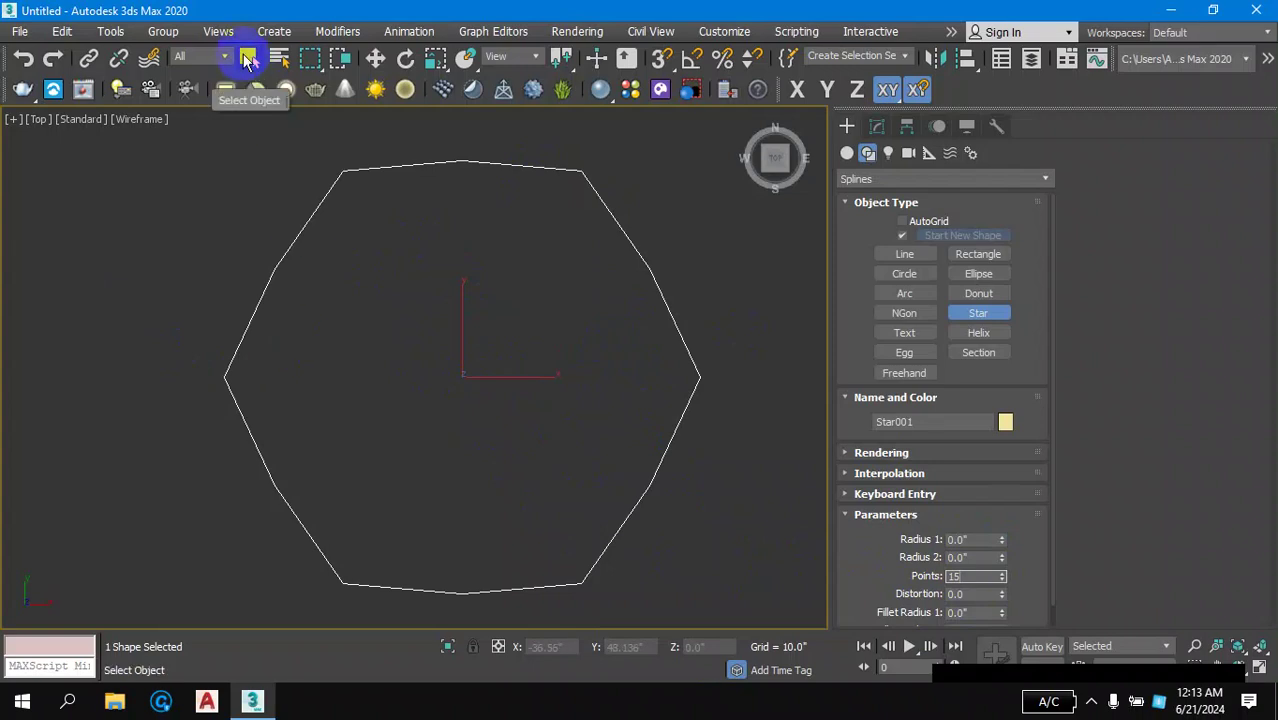
# - Select Star001 in the Modify panel and set its Points to 20
pyautogui.click(248, 58)
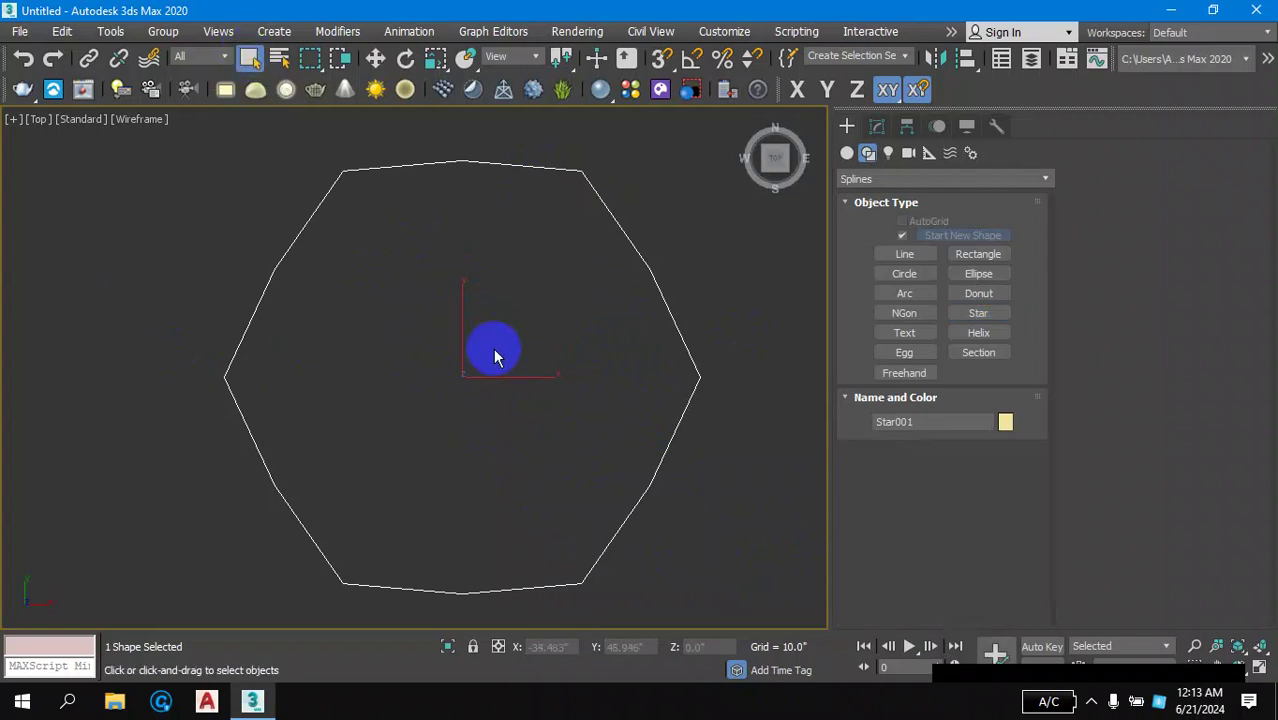
pyautogui.click(656, 219)
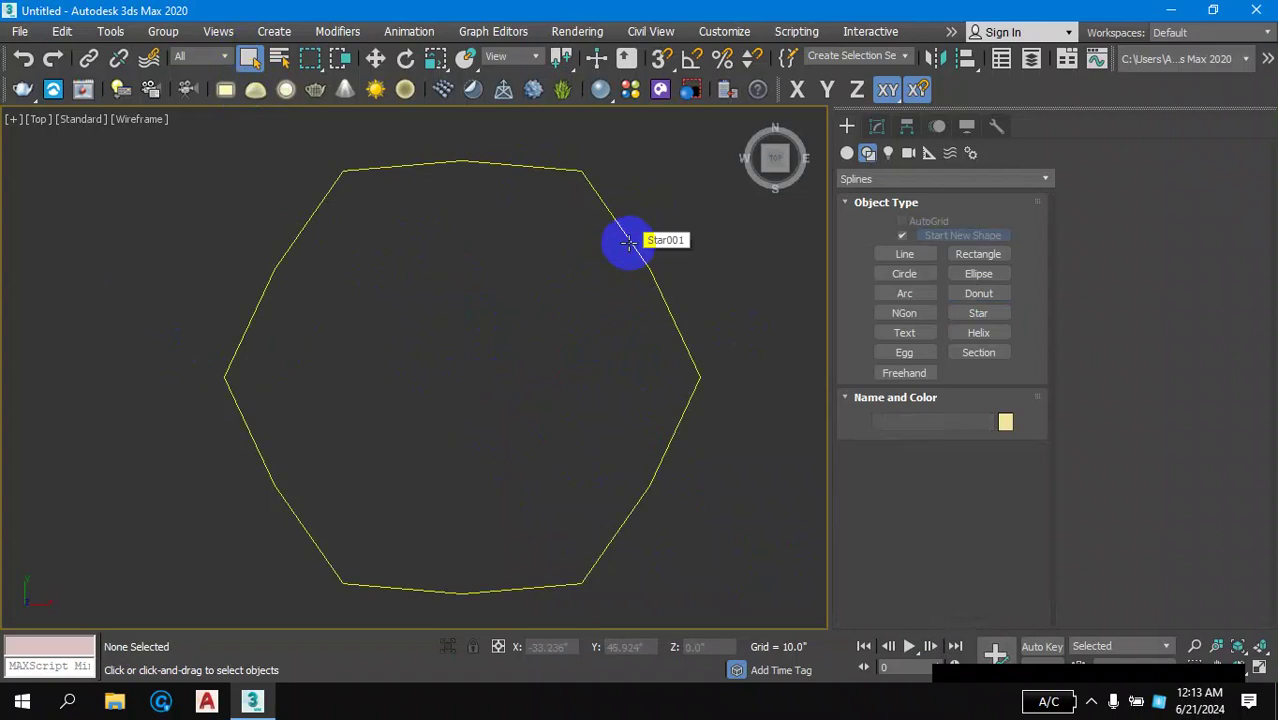
pyautogui.click(628, 242)
pyautogui.click(876, 127)
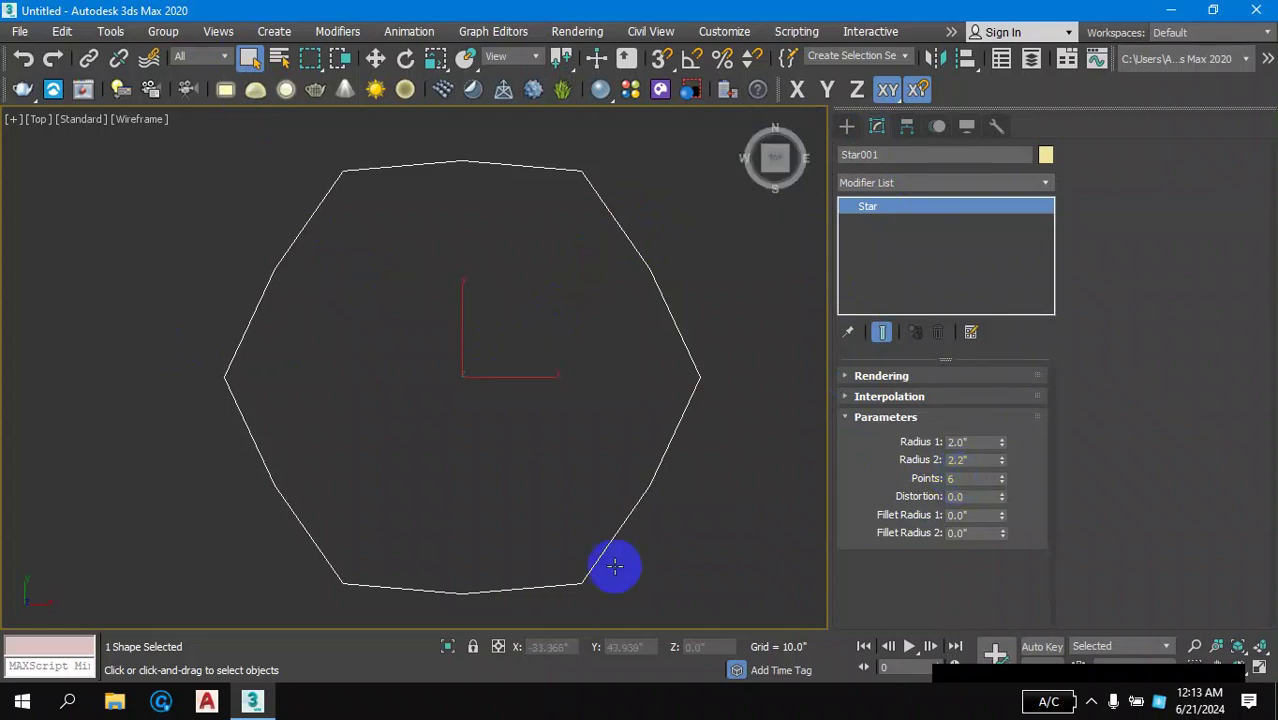
pyautogui.doubleClick(958, 478)
pyautogui.write('5')
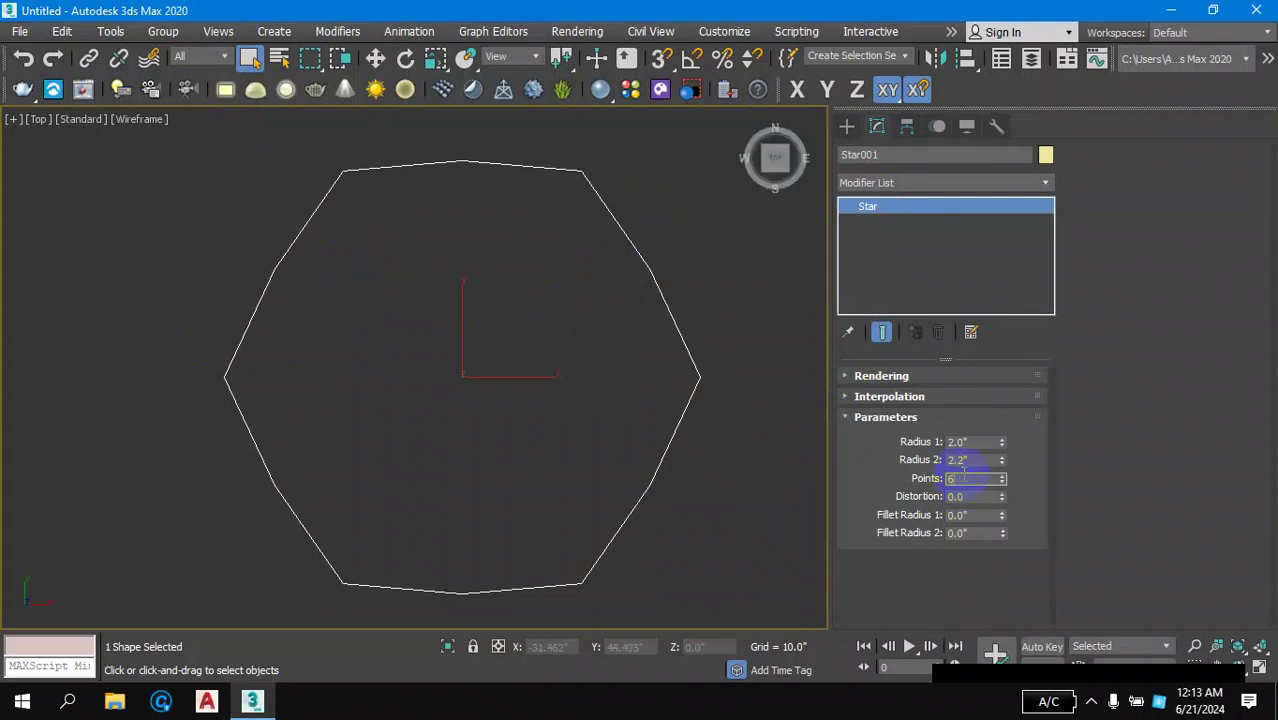
pyautogui.write('15')
pyautogui.press('Return')
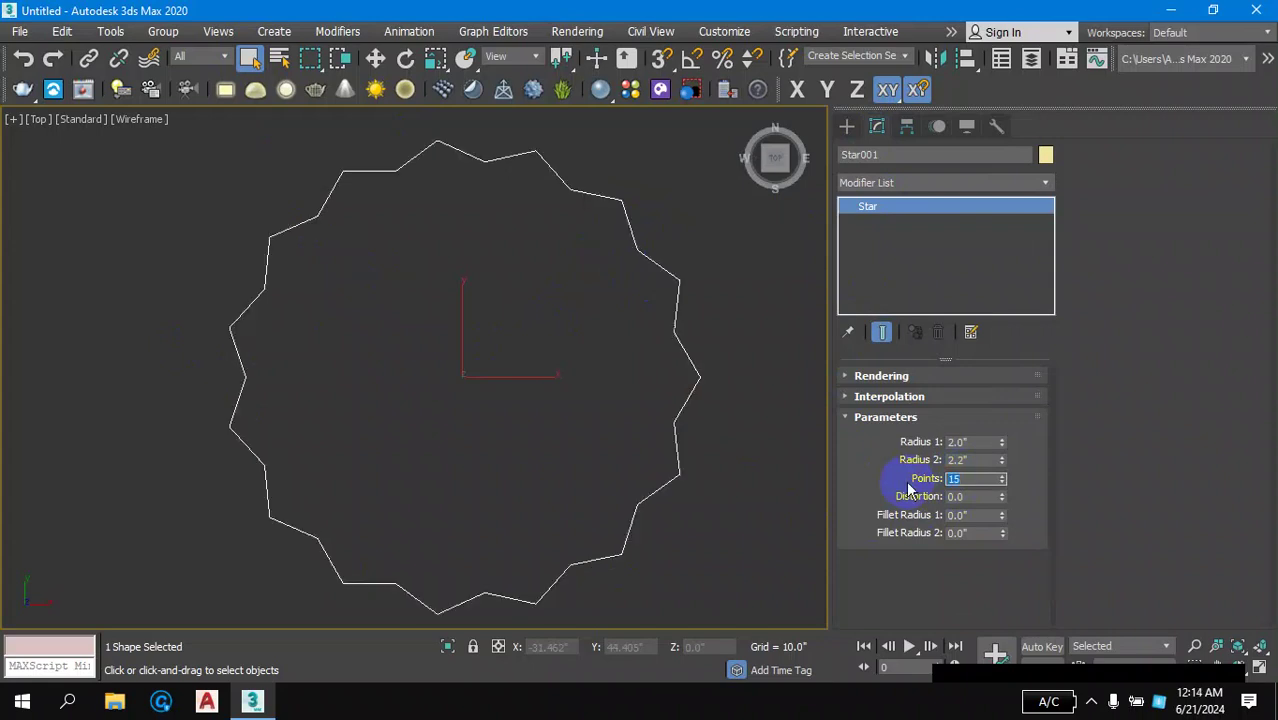
pyautogui.write('20')
pyautogui.press('Return')
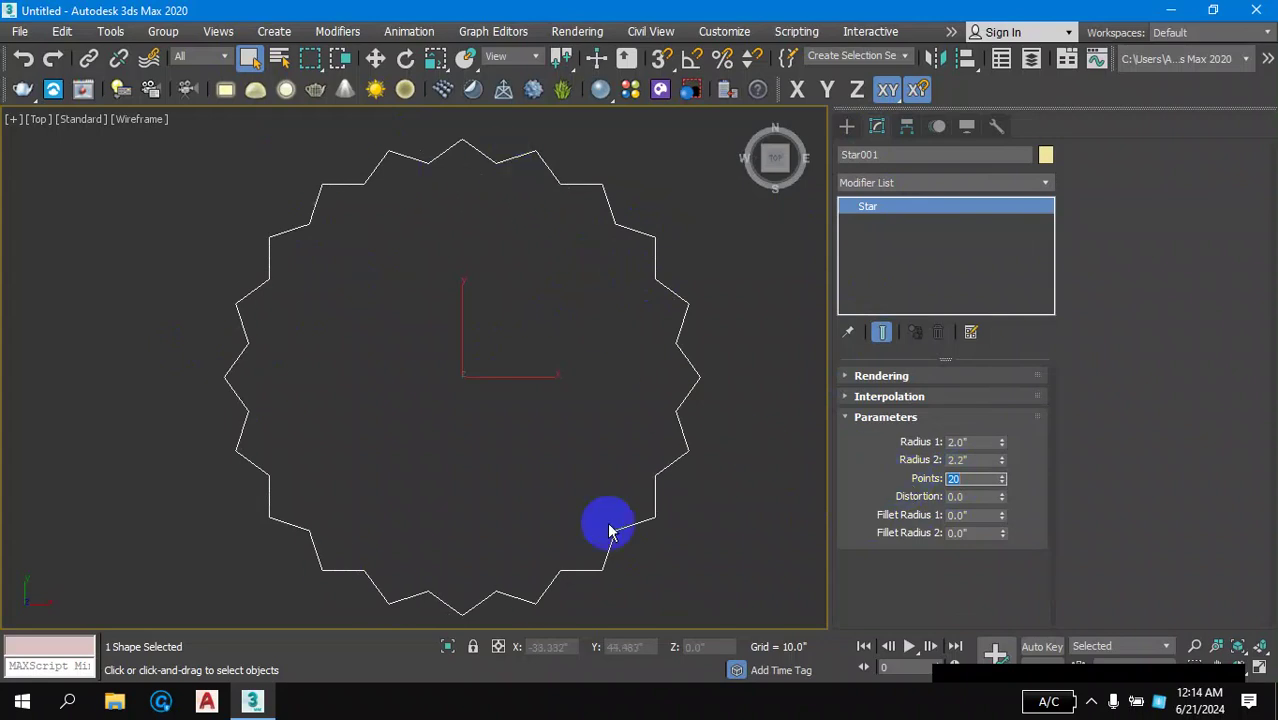
# - Set Fillet Radius 1 and Fillet Radius 2 both to 0.1
pyautogui.doubleClick(968, 514)
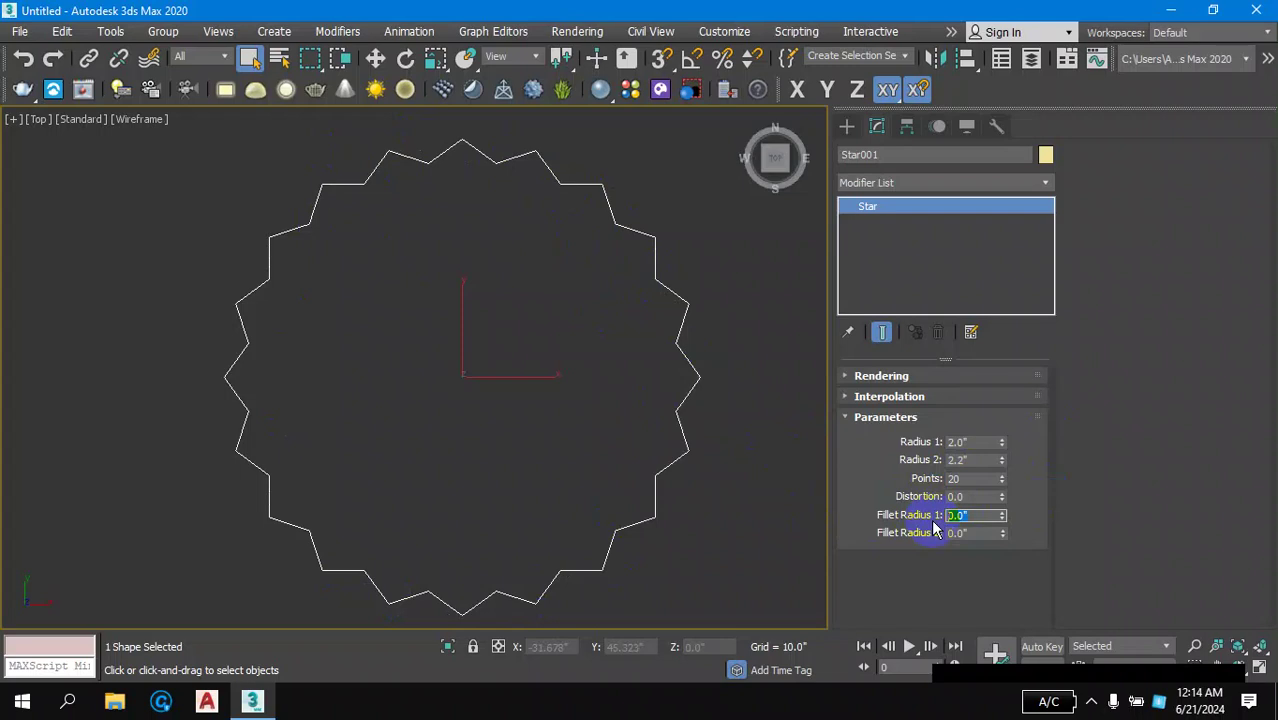
pyautogui.write('0.1')
pyautogui.press('Return')
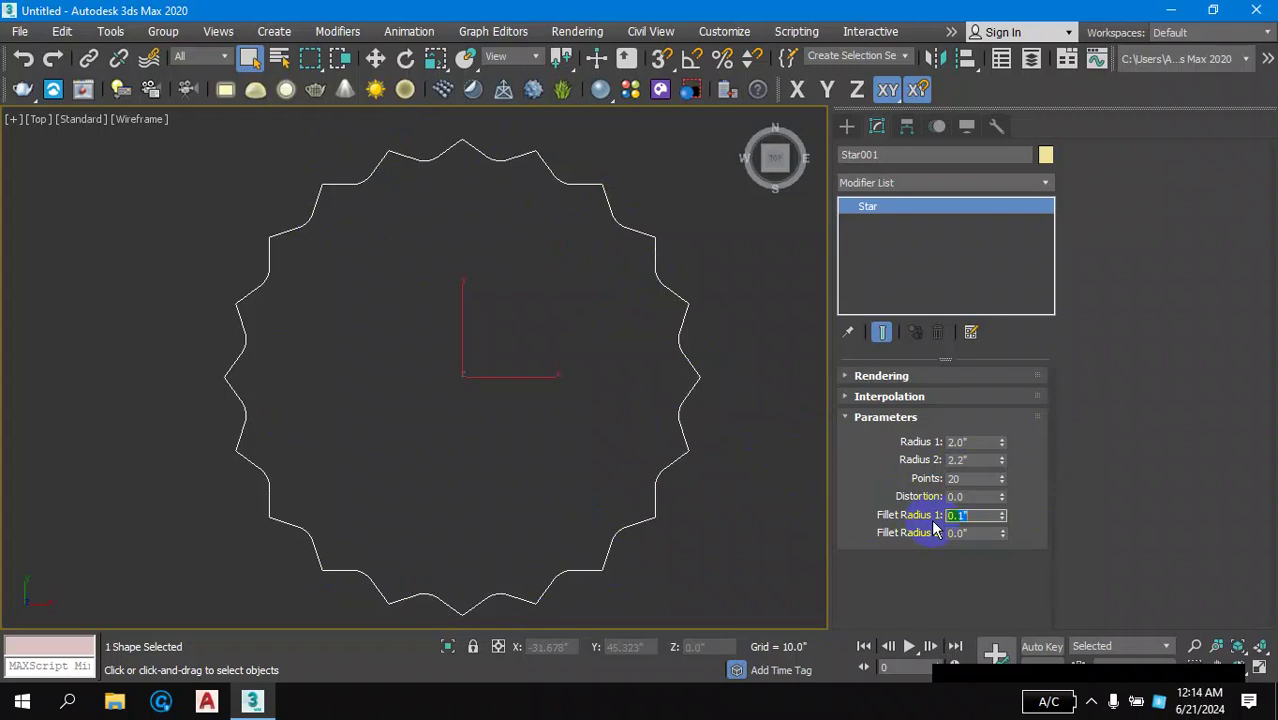
pyautogui.doubleClick(965, 532)
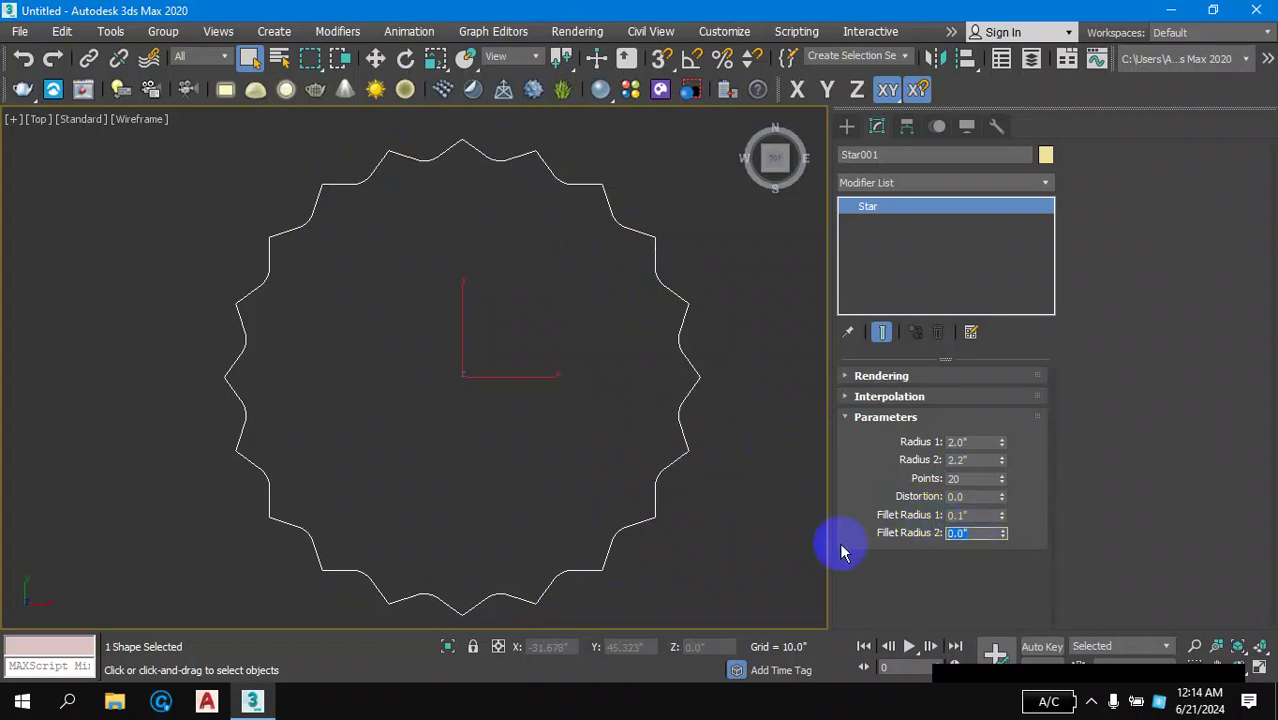
pyautogui.write('0.1')
pyautogui.press('Return')
pyautogui.moveTo(573, 431)
pyautogui.mouseDown(button='middle')
pyautogui.moveTo(555, 463)
pyautogui.moveTo(551, 428)
pyautogui.mouseUp(button='middle')
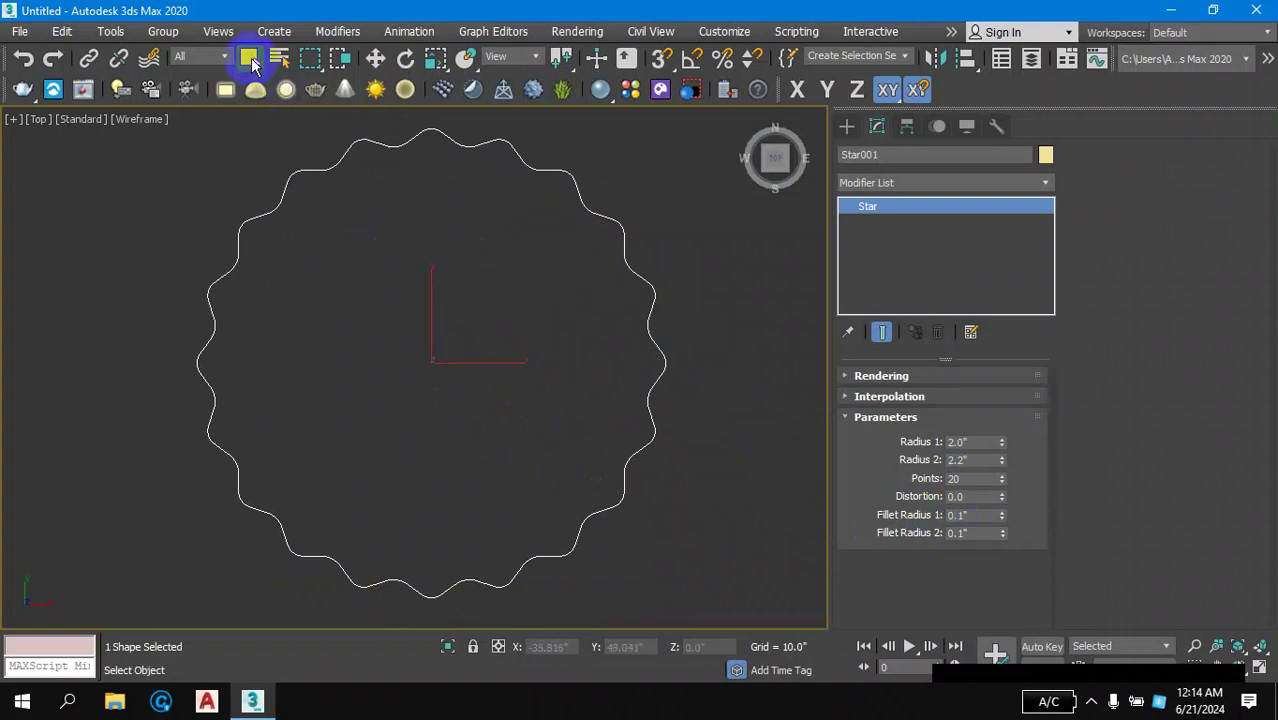
# - Select and then deselect Star001, then pan and zoom in to centre it in Top view
pyautogui.click(250, 61)
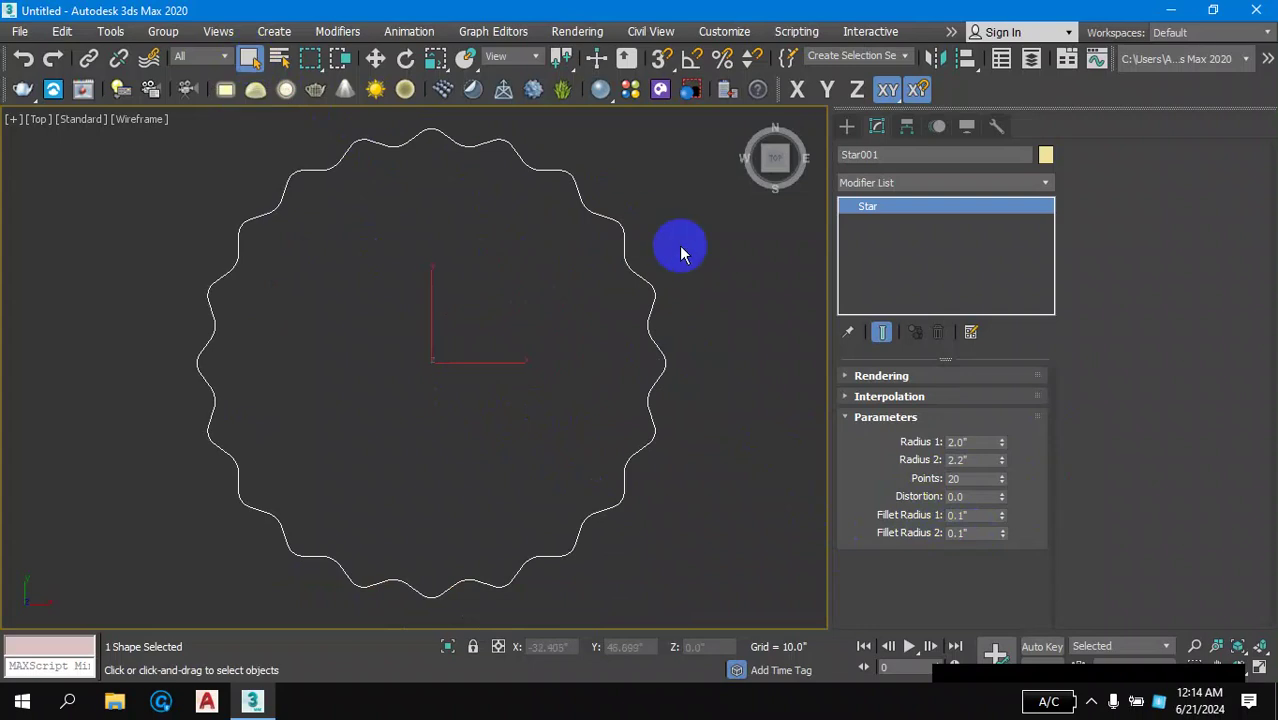
pyautogui.click(710, 270)
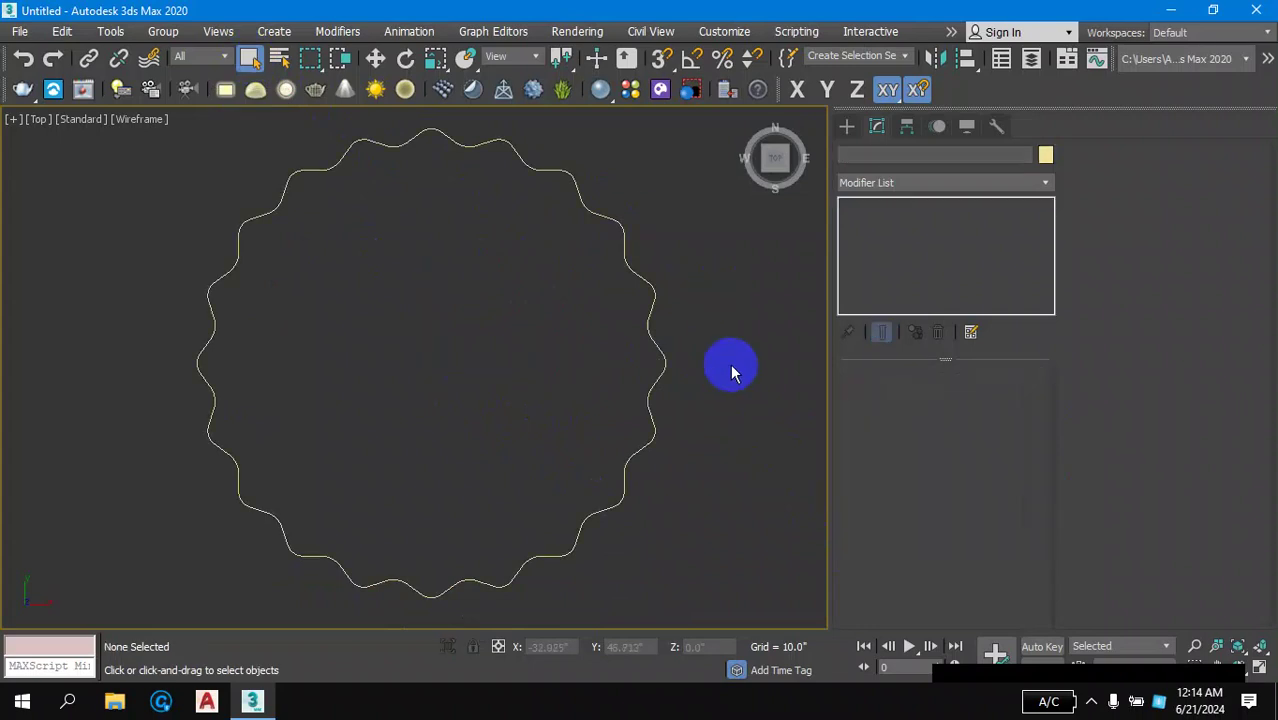
pyautogui.click(655, 243)
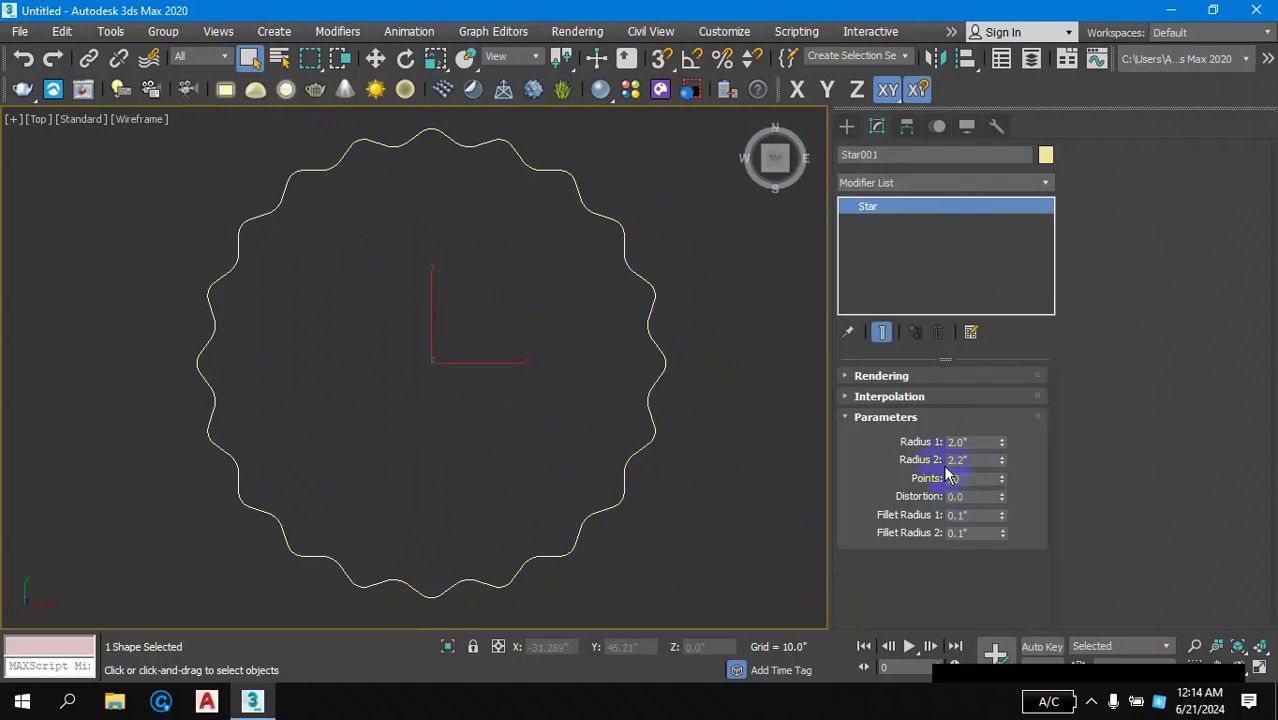
pyautogui.click(719, 414)
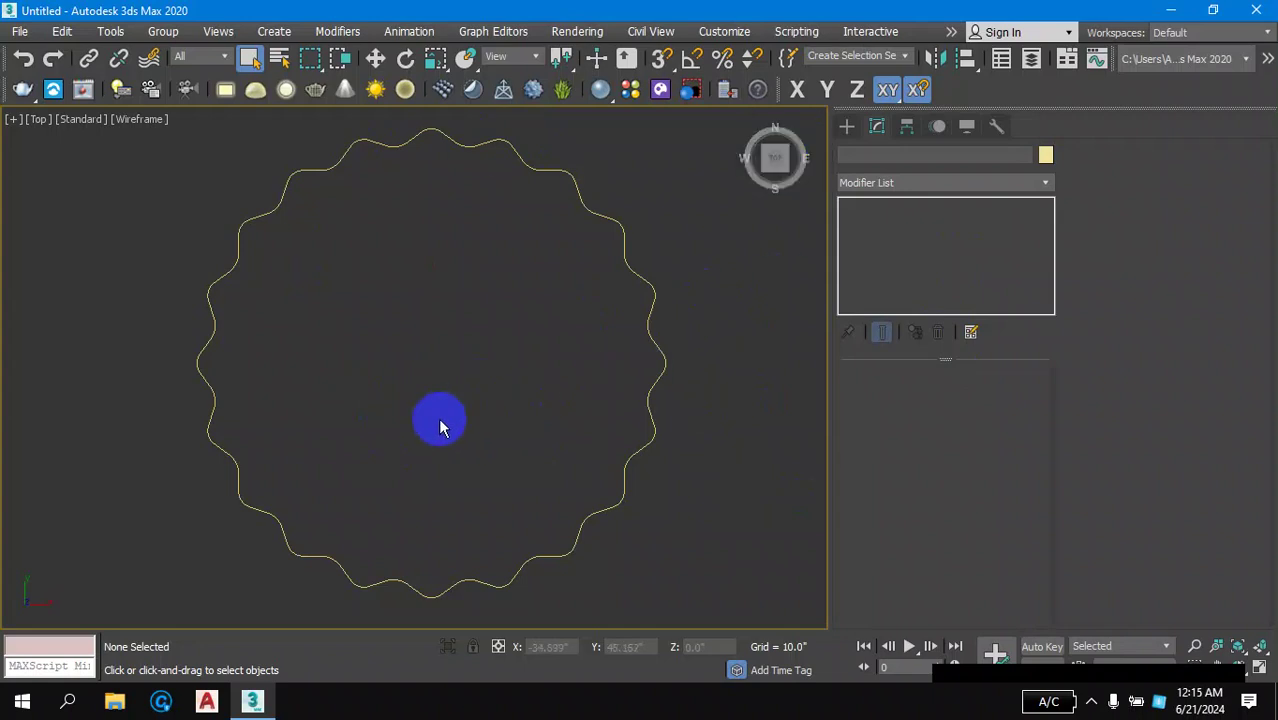
pyautogui.moveTo(440, 425); pyautogui.dragTo(440, 412, button='middle')
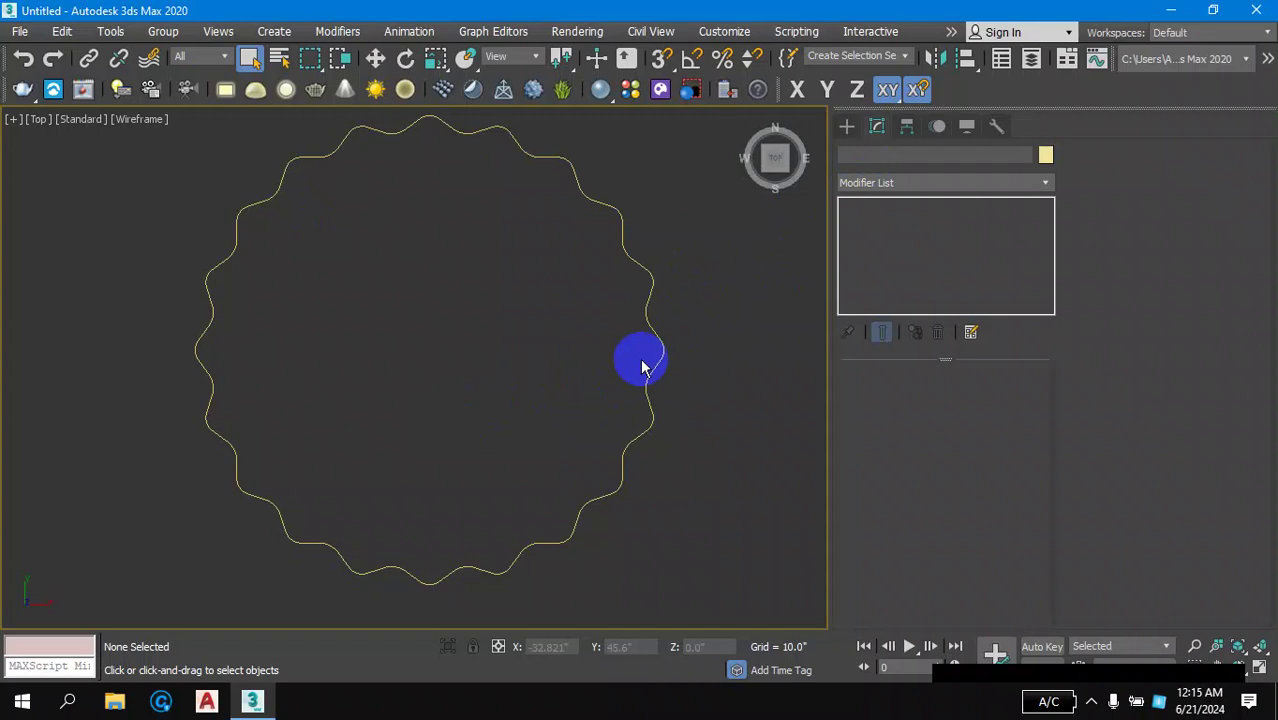
pyautogui.scroll(2, 579, 390)
pyautogui.scroll(1, 575, 390)
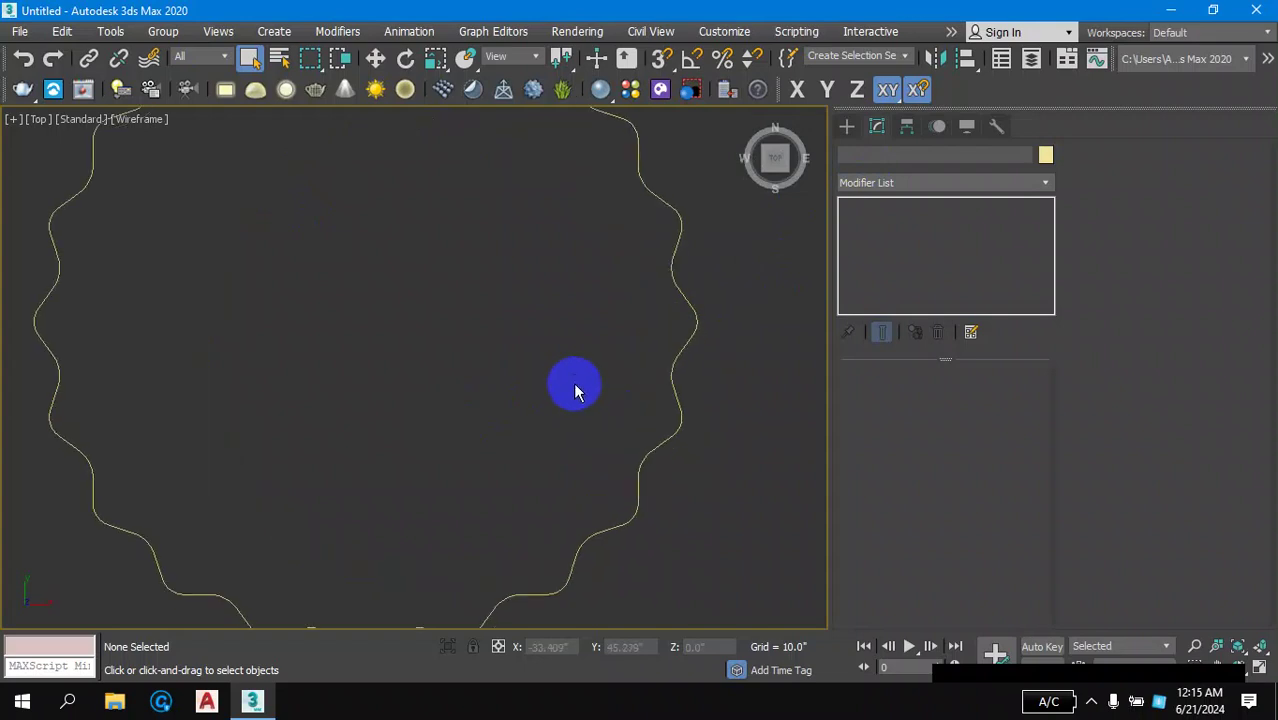
# - Make the Left viewport active and maximize it
pyautogui.hotkey('alt', 'w')
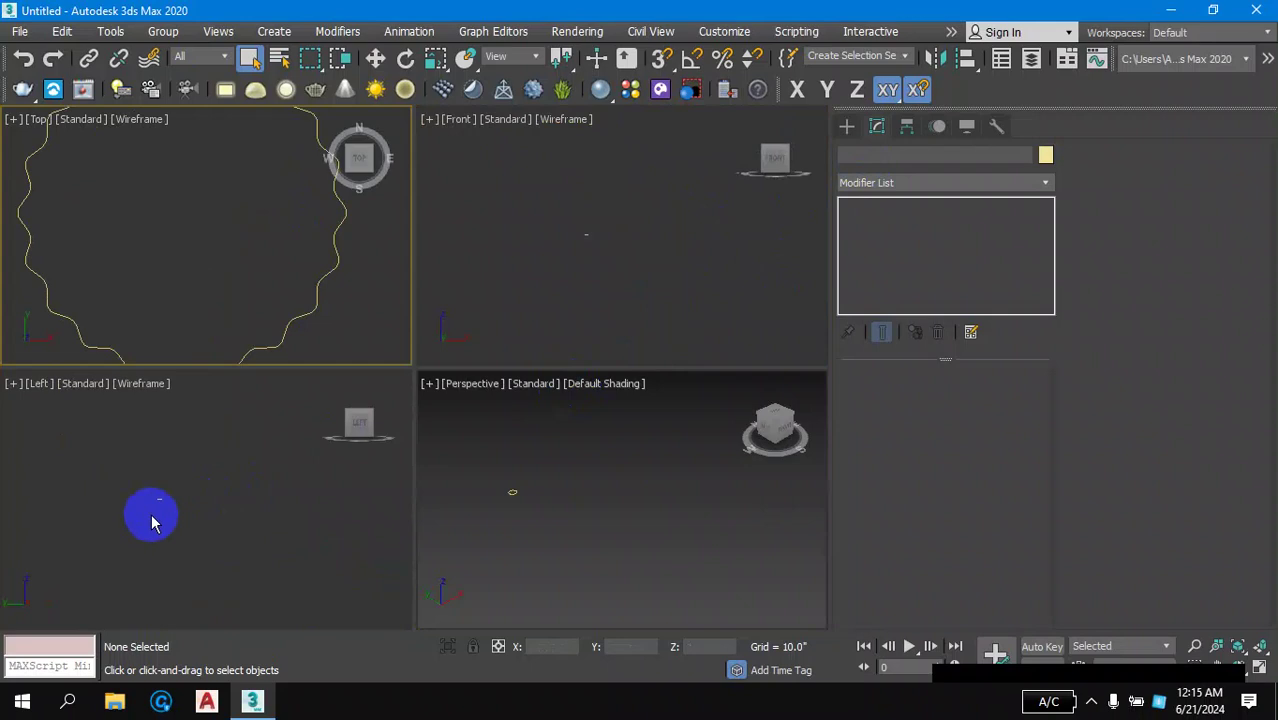
pyautogui.click(187, 515)
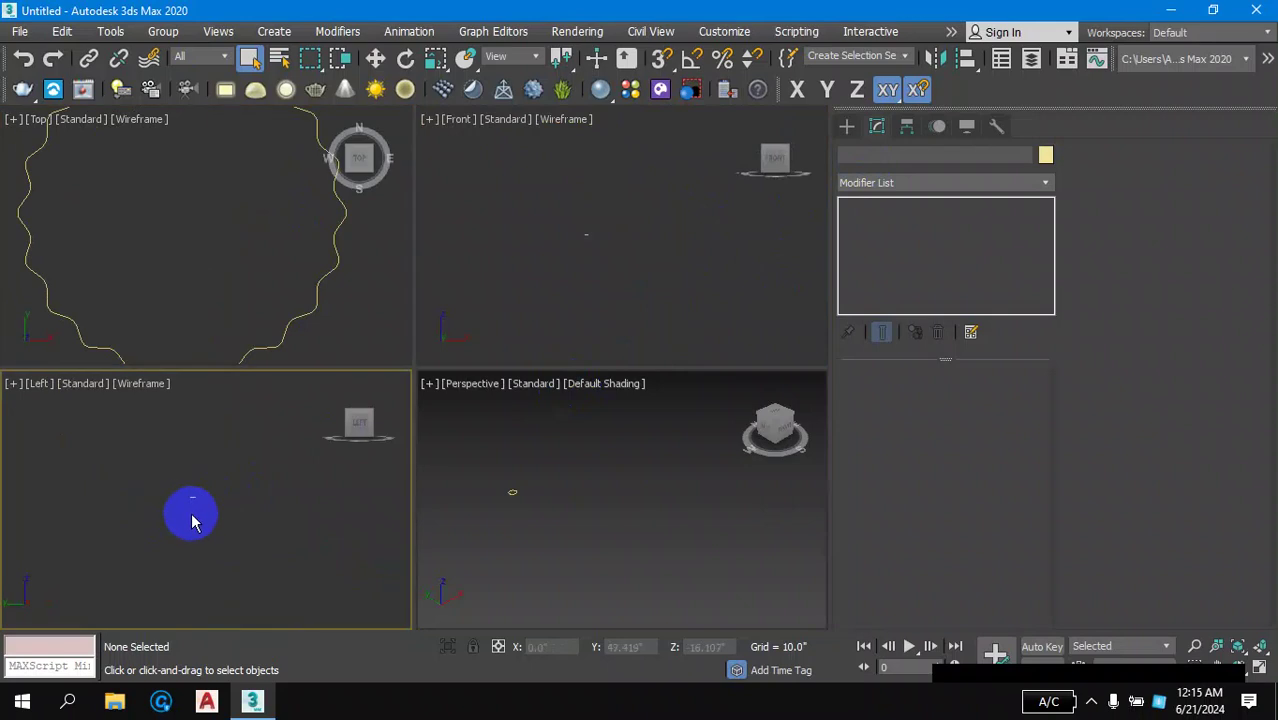
pyautogui.scroll(1, 200, 476)
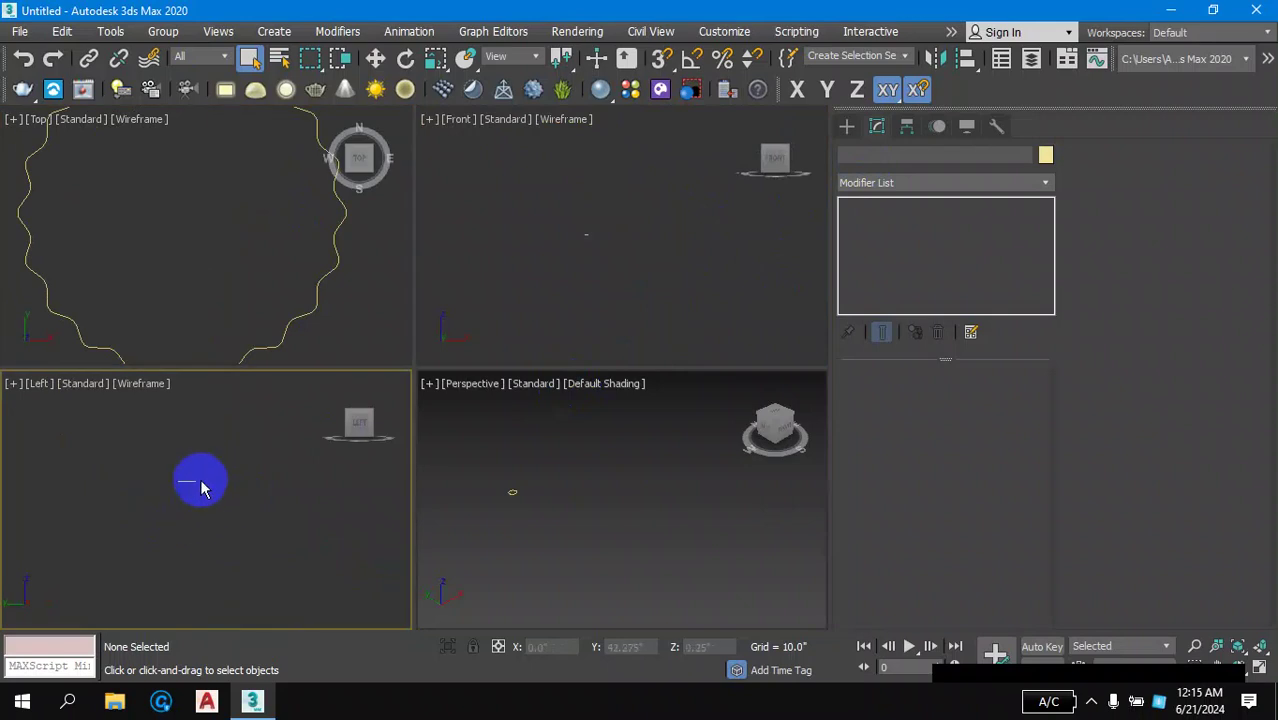
pyautogui.rightClick(201, 488)
pyautogui.click(175, 450)
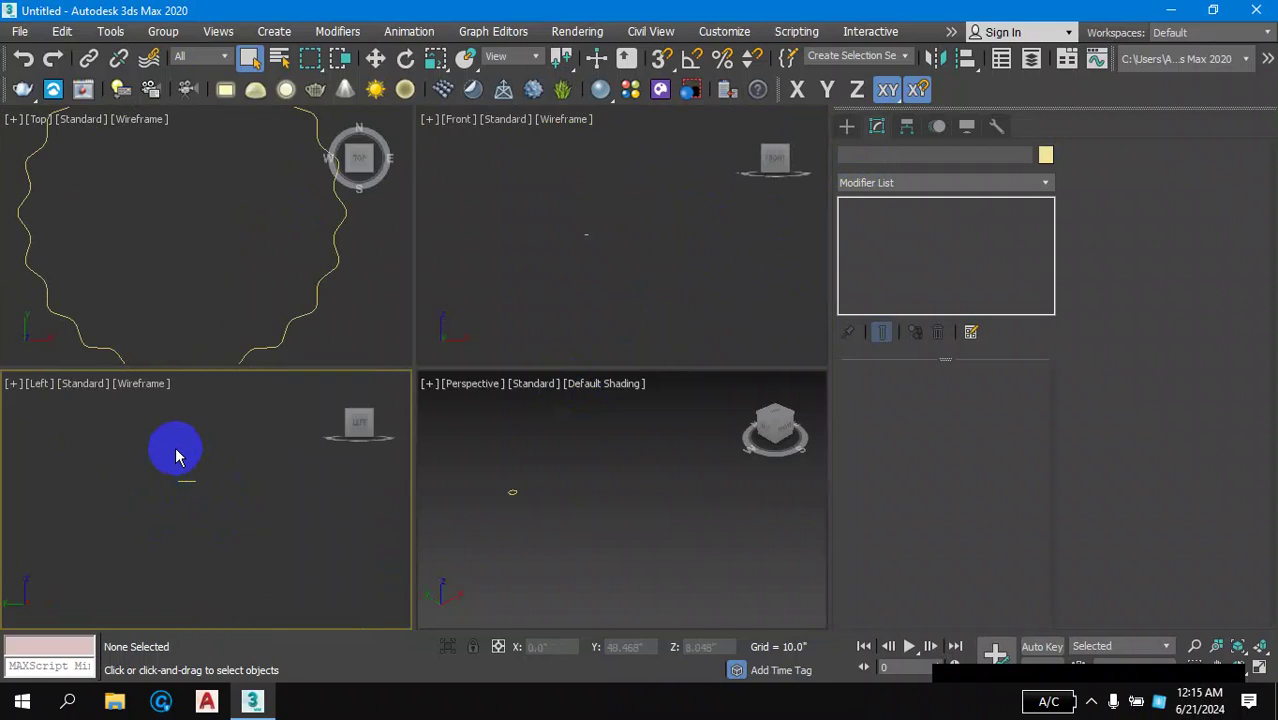
pyautogui.hotkey('alt', 'w')
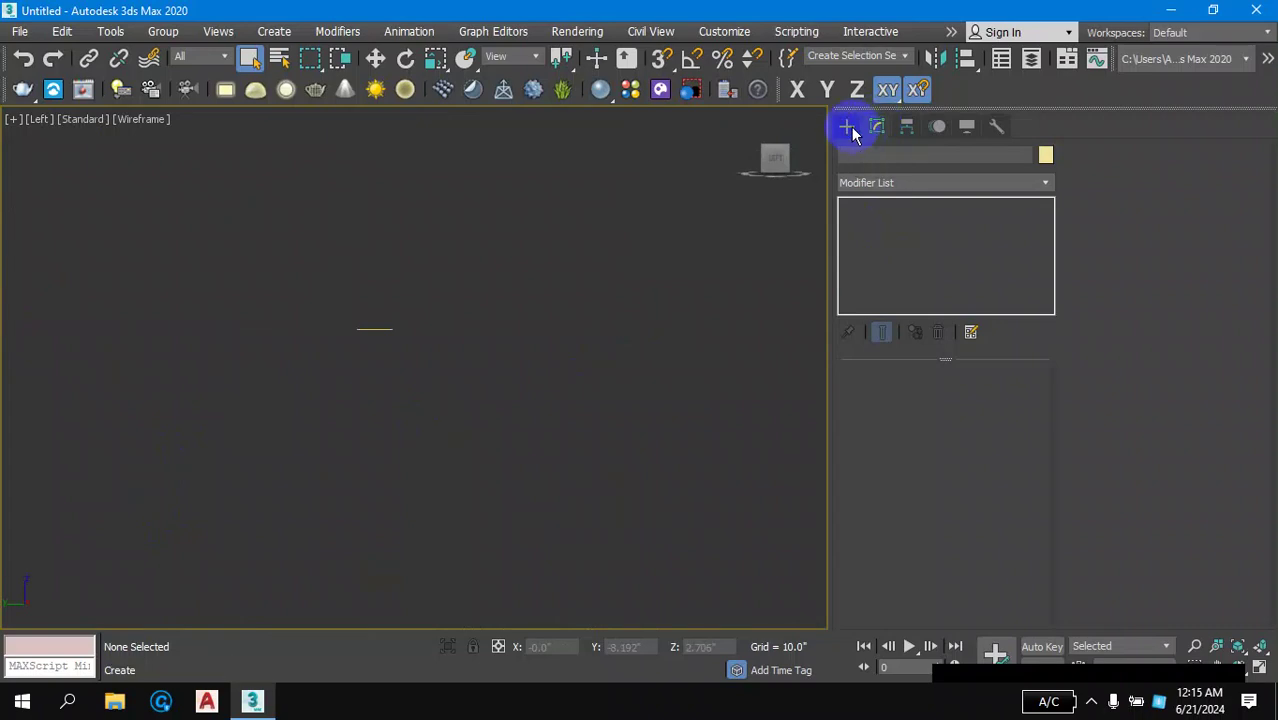
# - Draw a rectangle in the Left view with Length 10 and Width 10
pyautogui.click(849, 128)
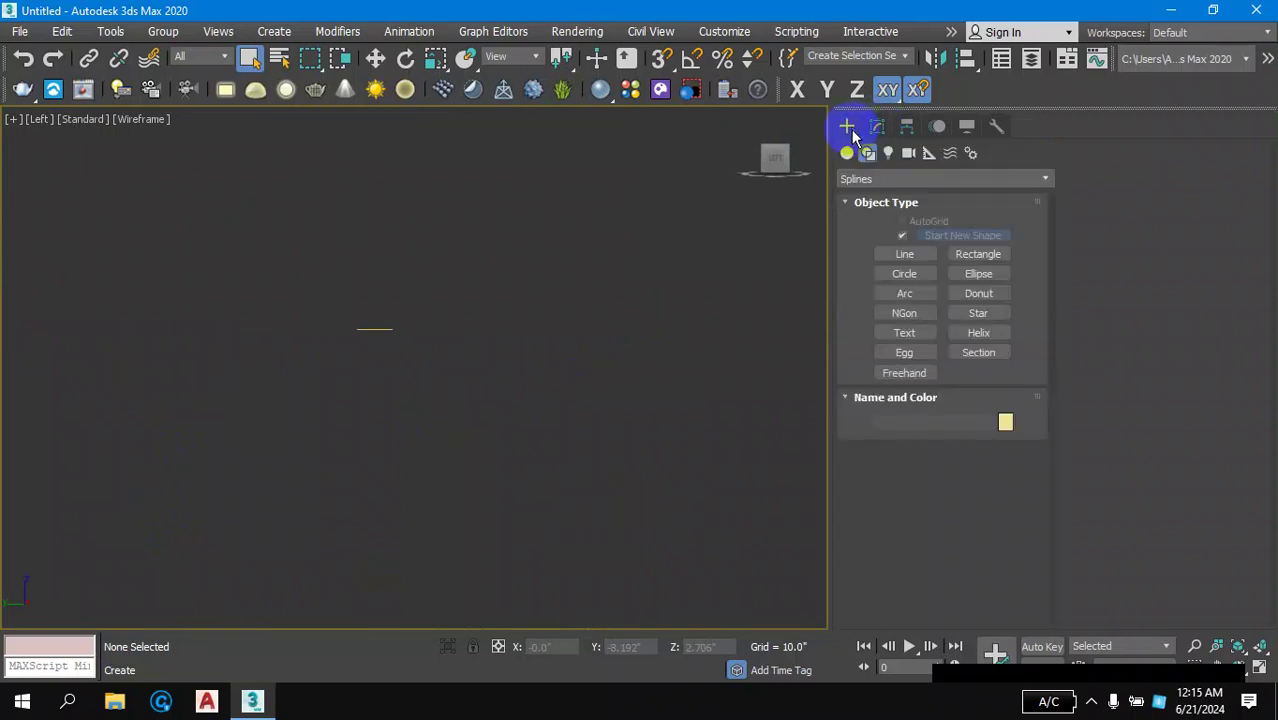
pyautogui.click(980, 257)
pyautogui.moveTo(585, 224); pyautogui.dragTo(710, 422)
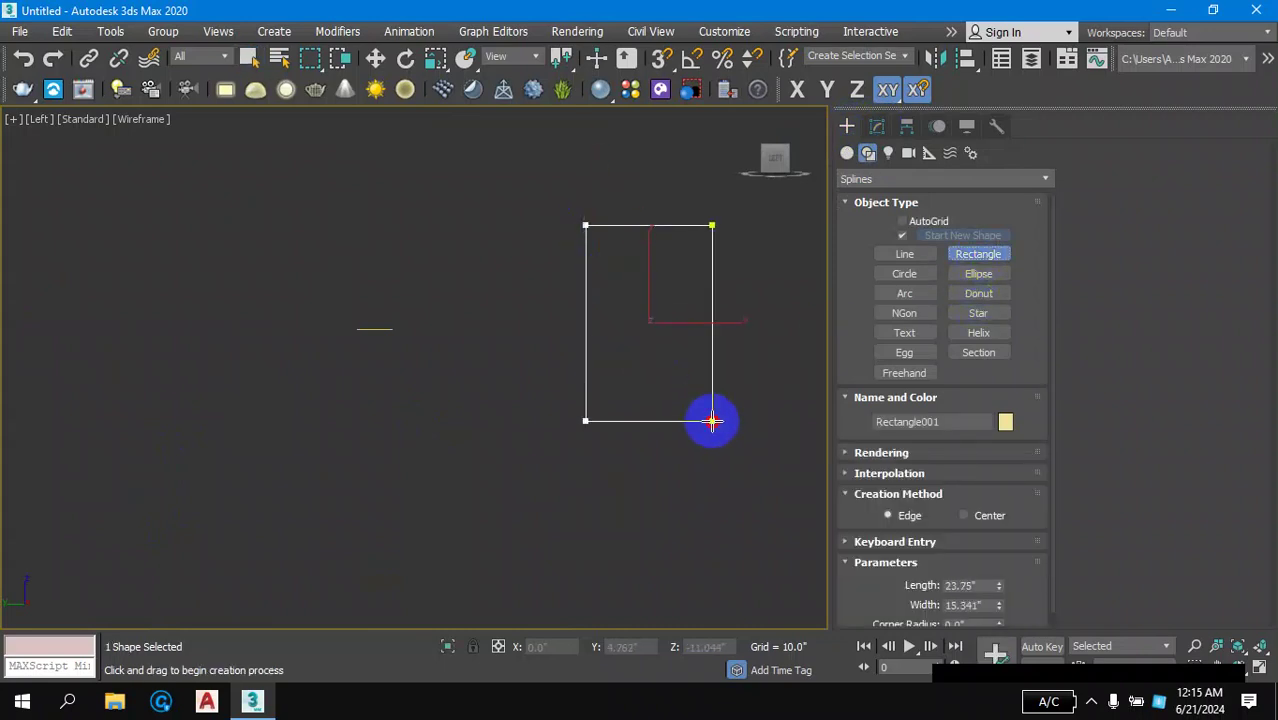
pyautogui.doubleClick(962, 586)
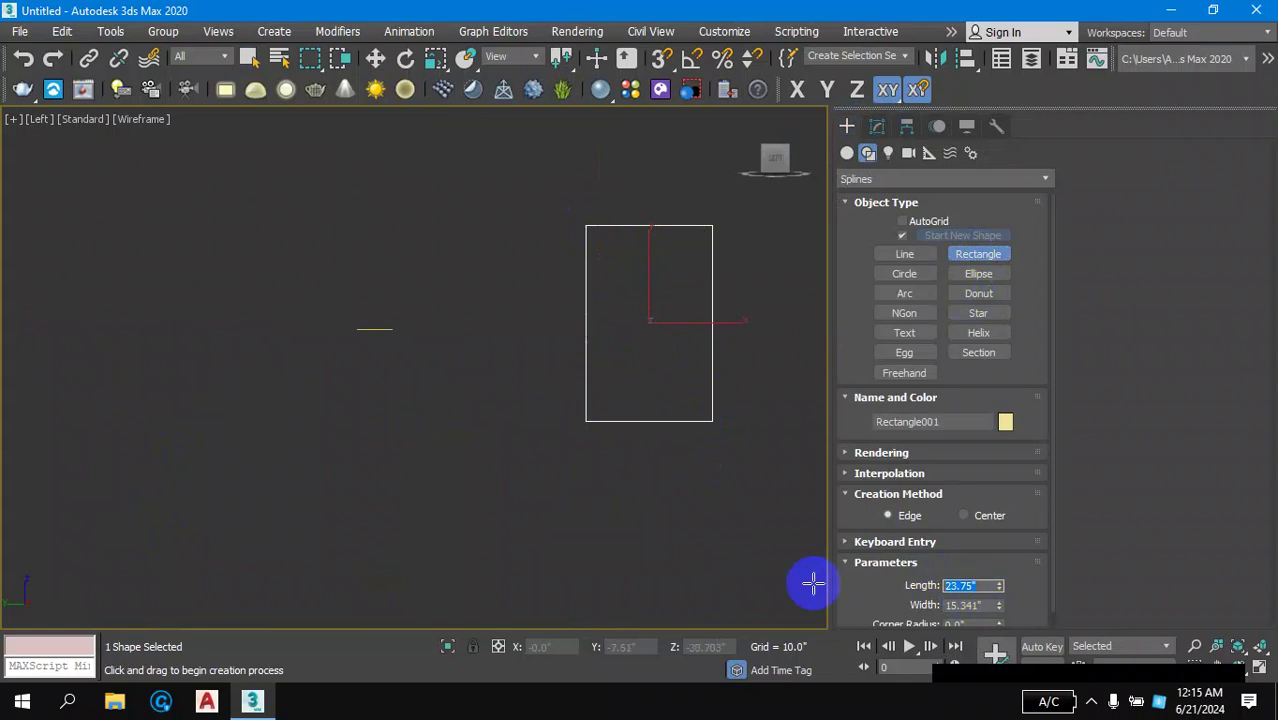
pyautogui.write('10')
pyautogui.press('Return')
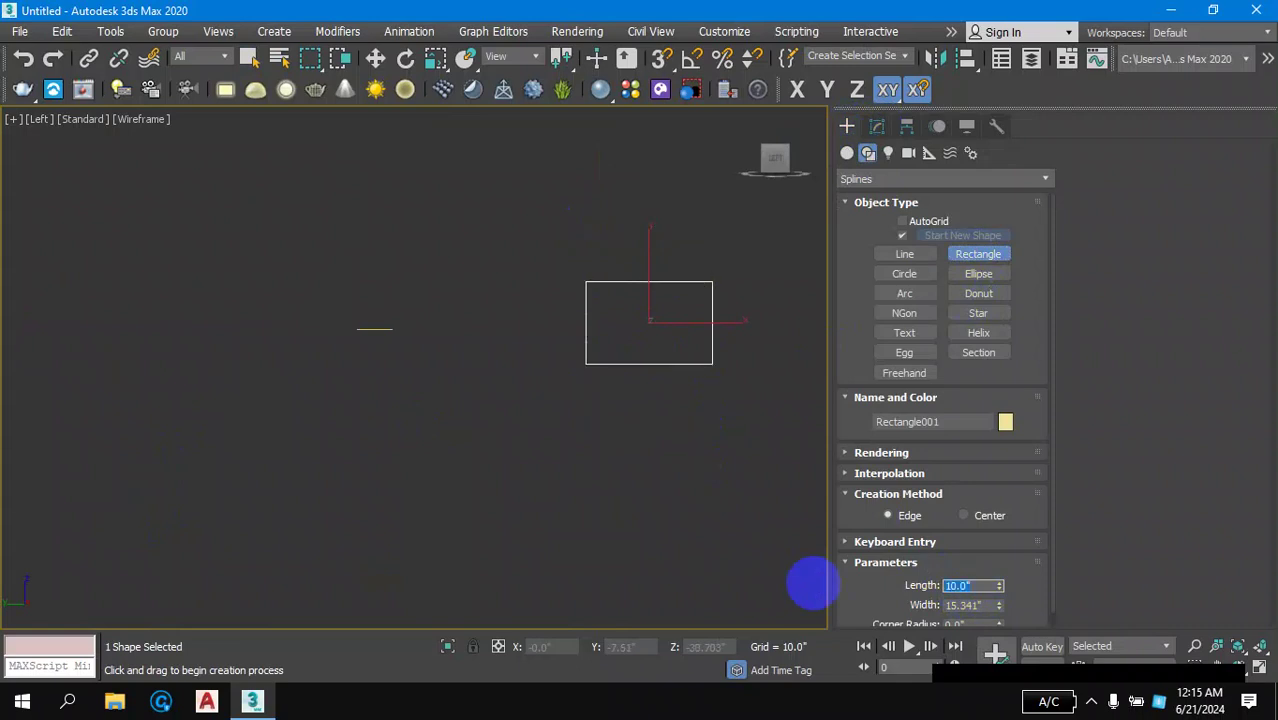
pyautogui.press('Tab')
pyautogui.write('1')
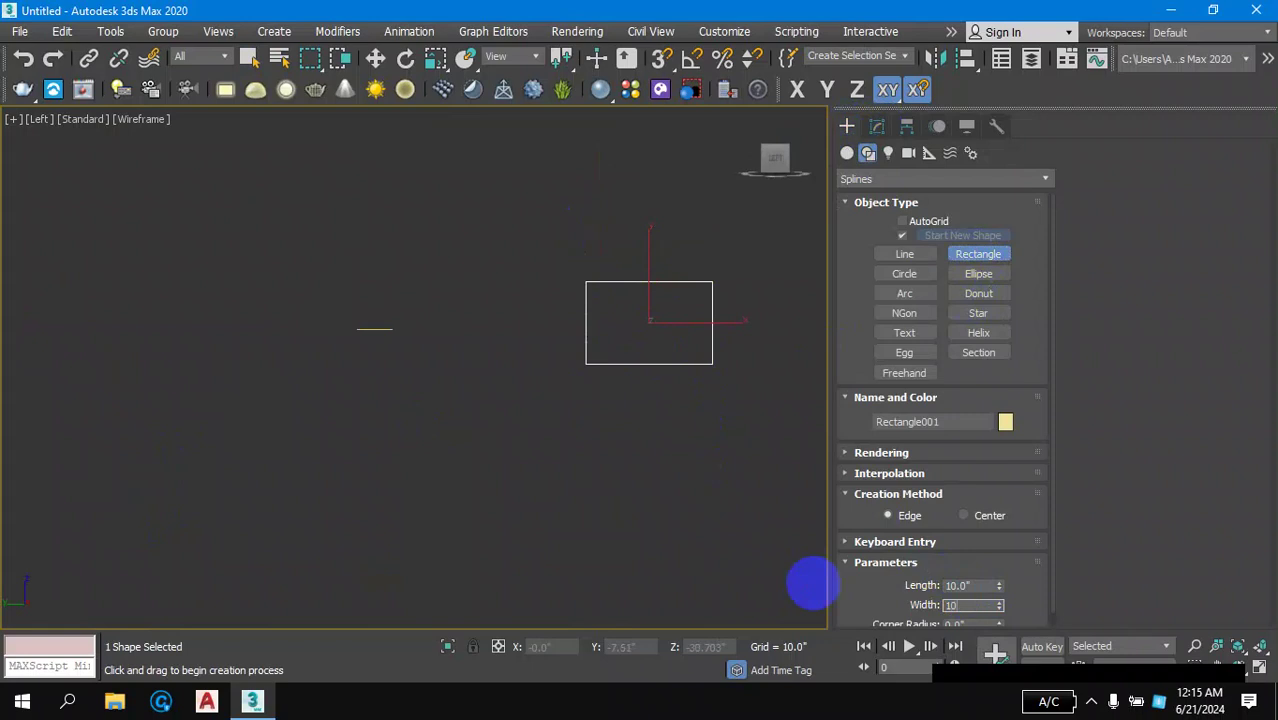
pyautogui.press('Return')
pyautogui.moveTo(618, 371); pyautogui.dragTo(590, 379, button='middle')
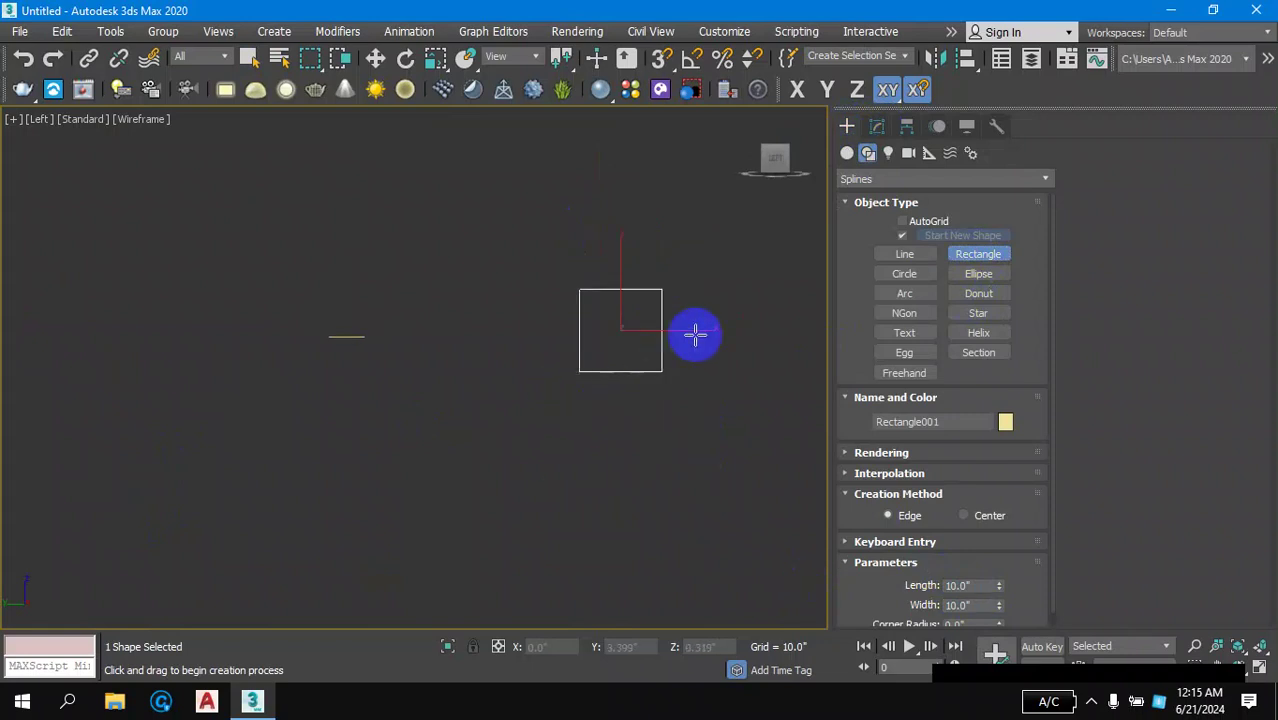
pyautogui.scroll(3, 695, 335)
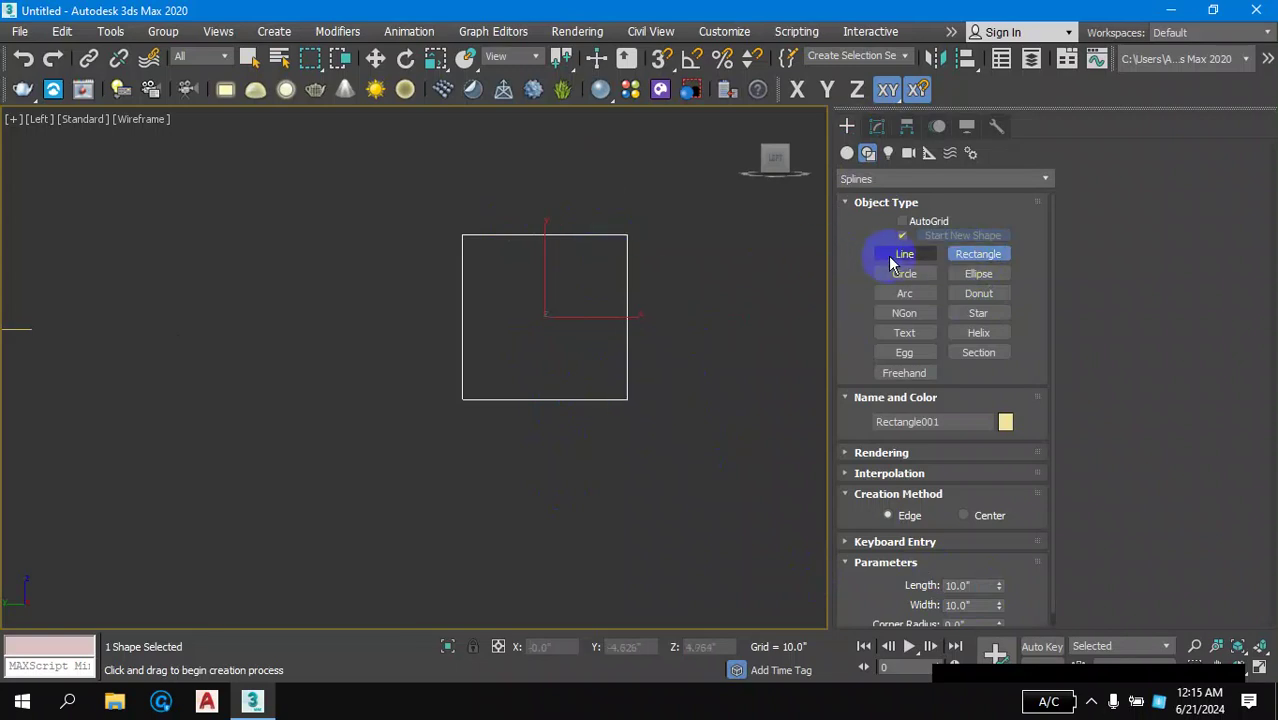
# - With snaps on and Corner drag type, draw a line from the square's bottom-right to top-right corner
pyautogui.click(900, 258)
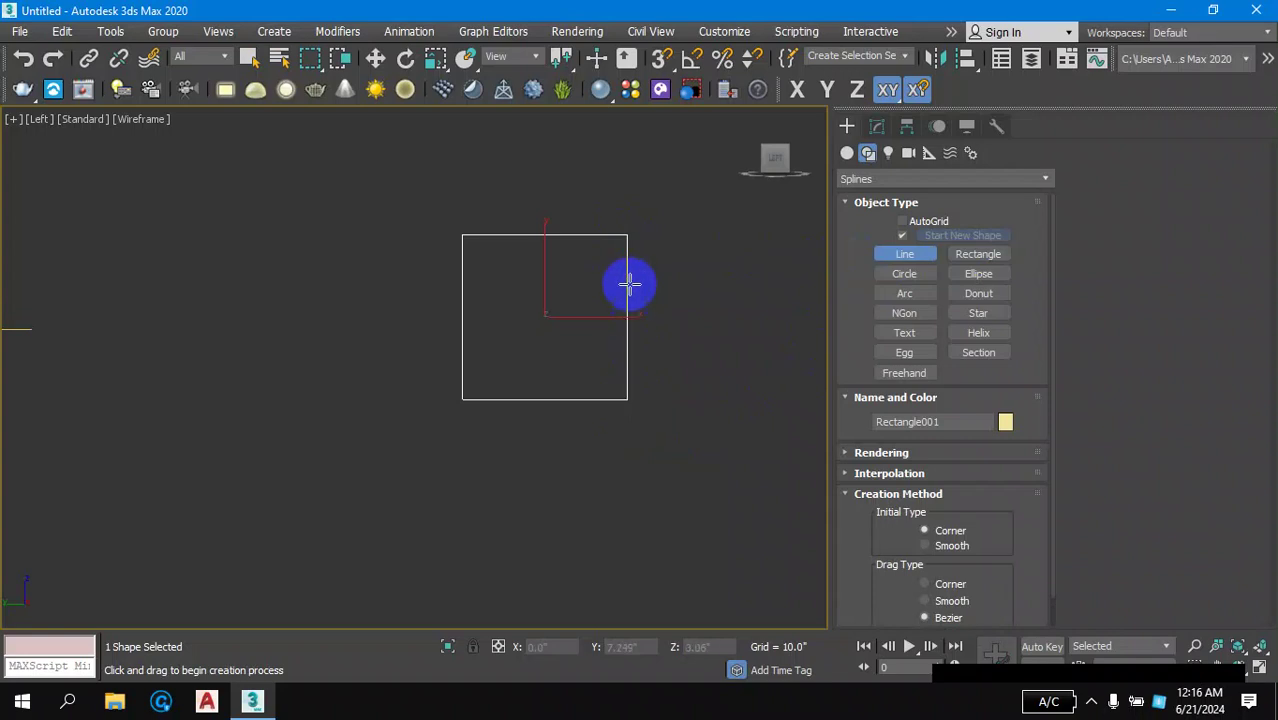
pyautogui.click(660, 60)
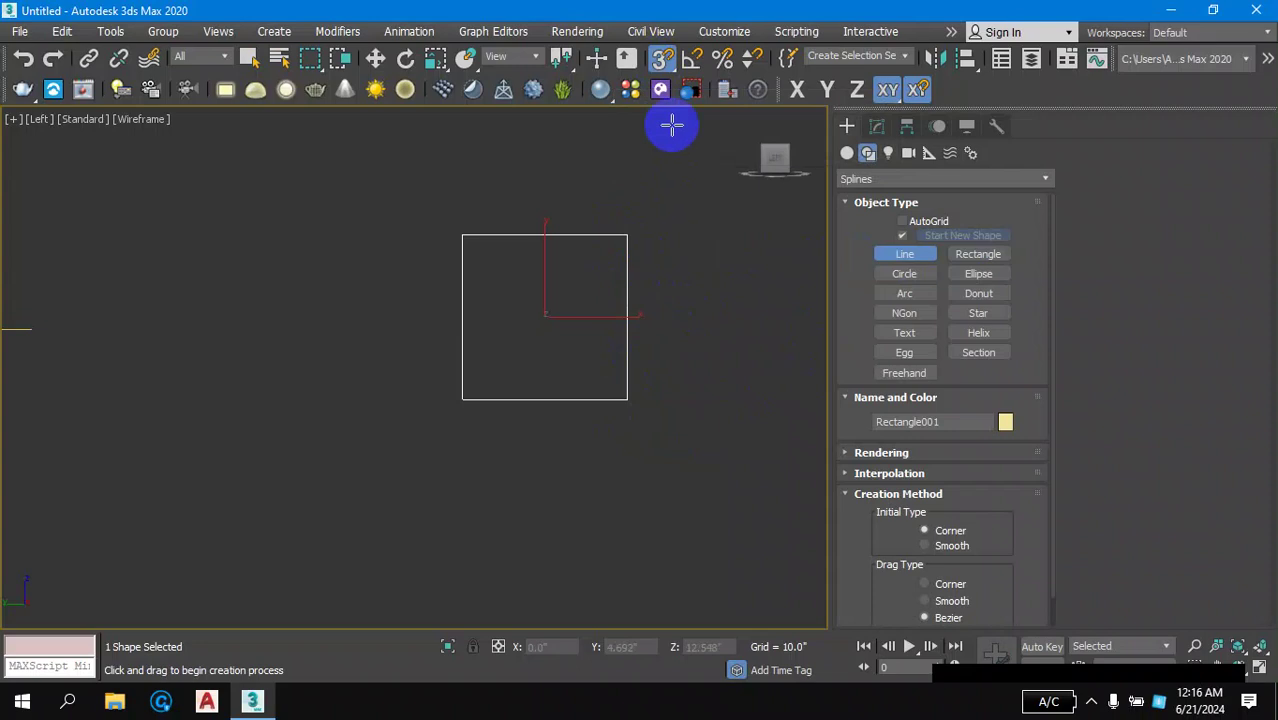
pyautogui.click(662, 58)
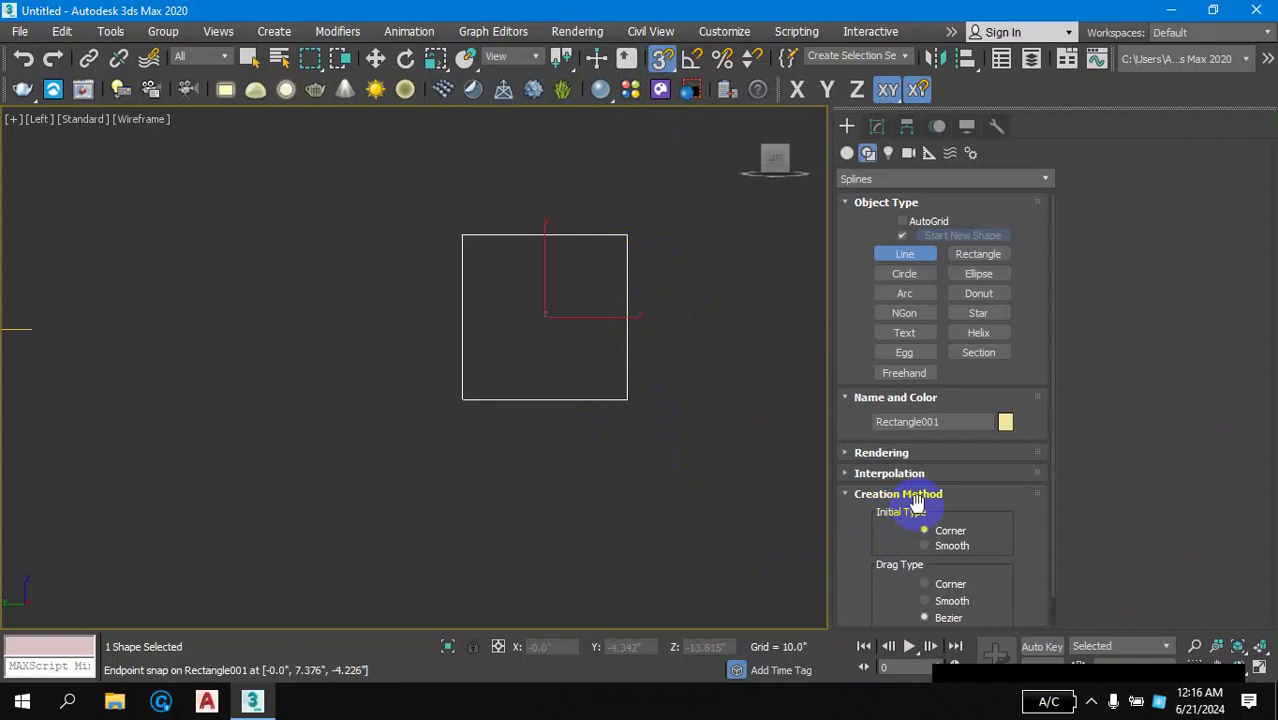
pyautogui.click(948, 585)
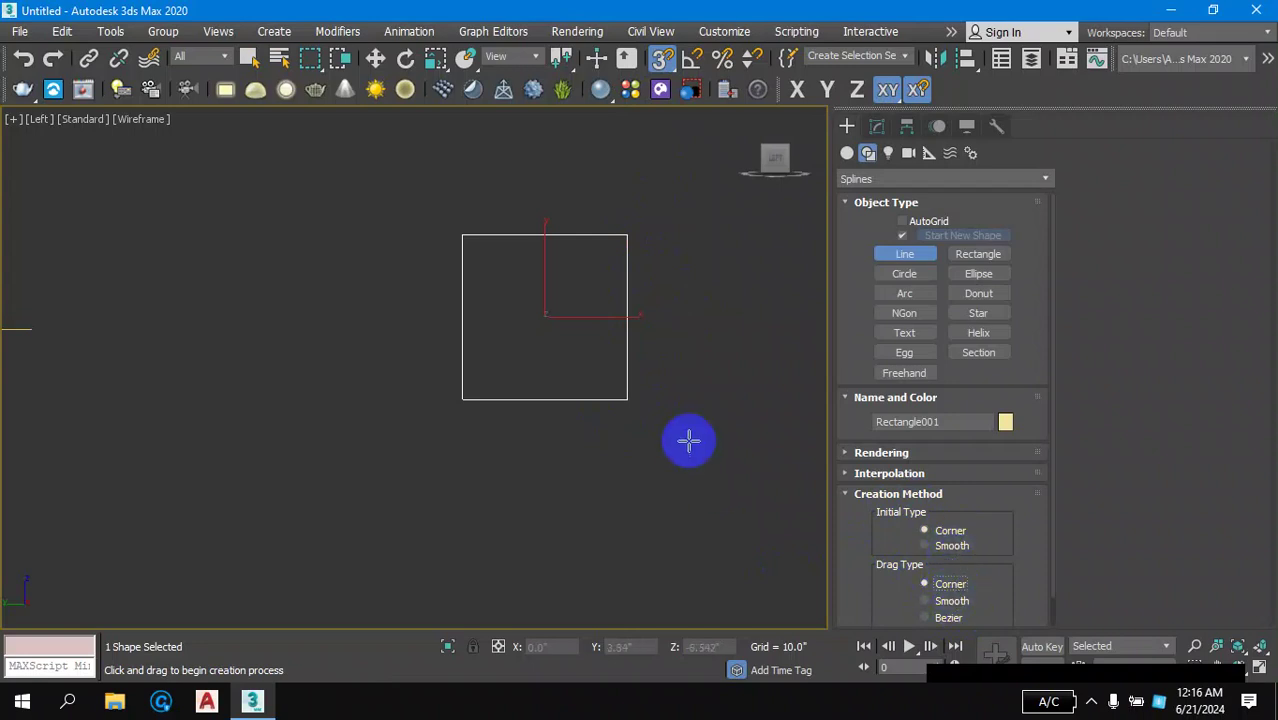
pyautogui.click(639, 402)
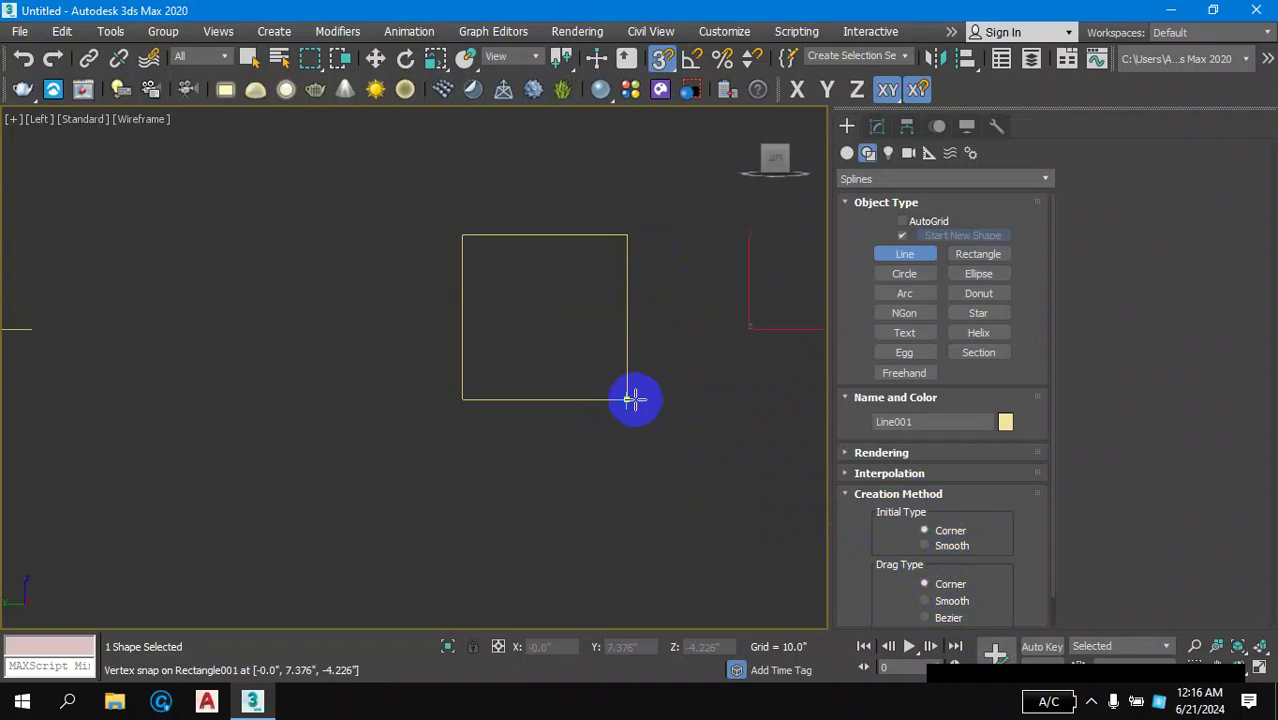
pyautogui.click(626, 234)
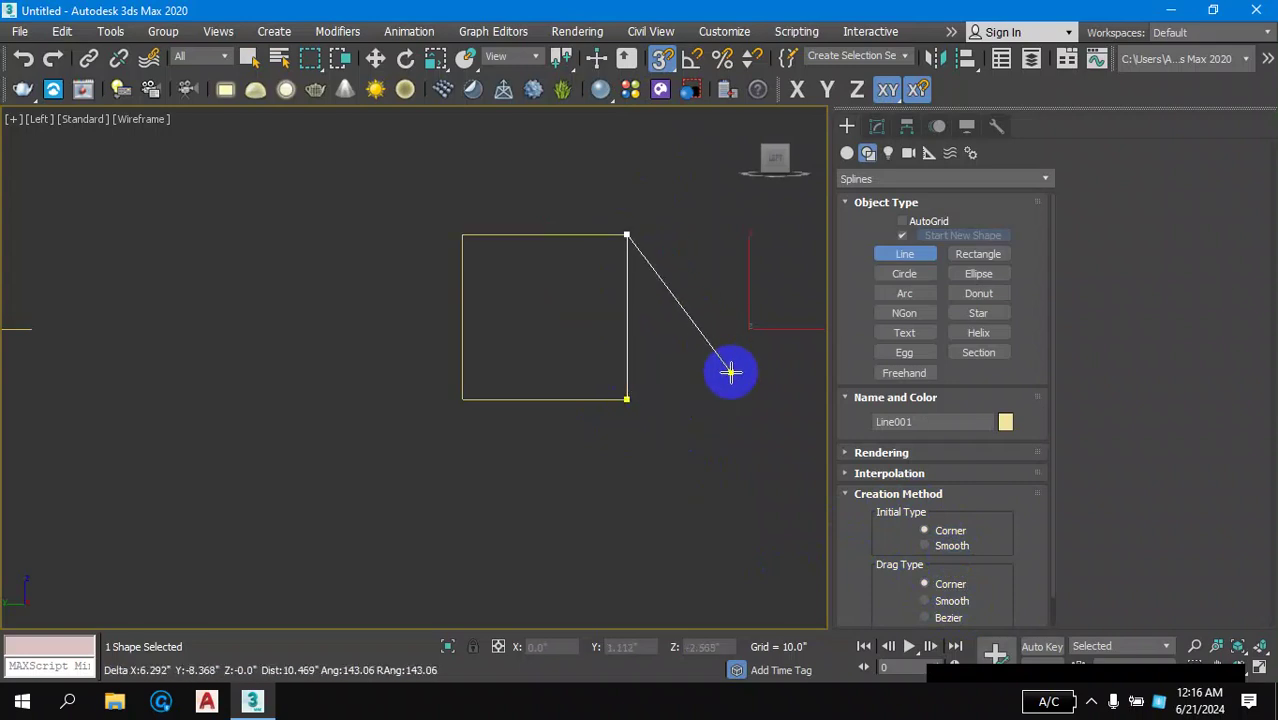
pyautogui.rightClick(705, 297)
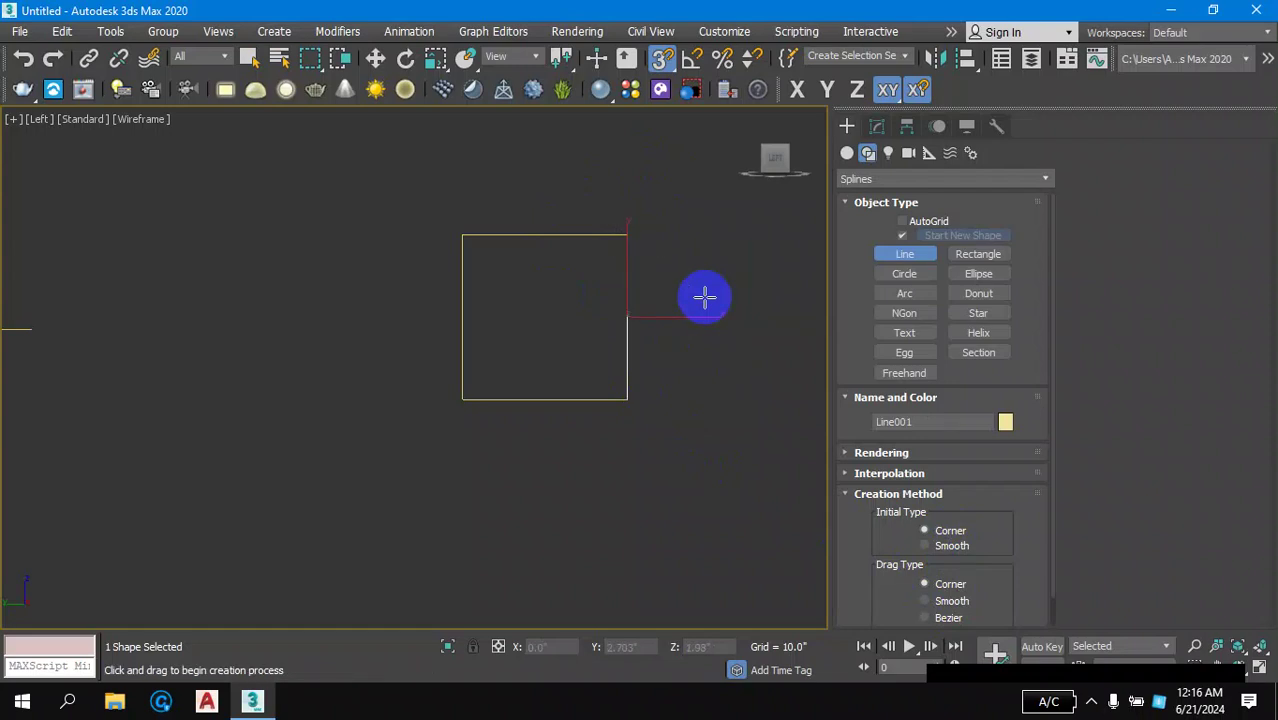
# - Select the helper rectangle and delete it
pyautogui.click(249, 55)
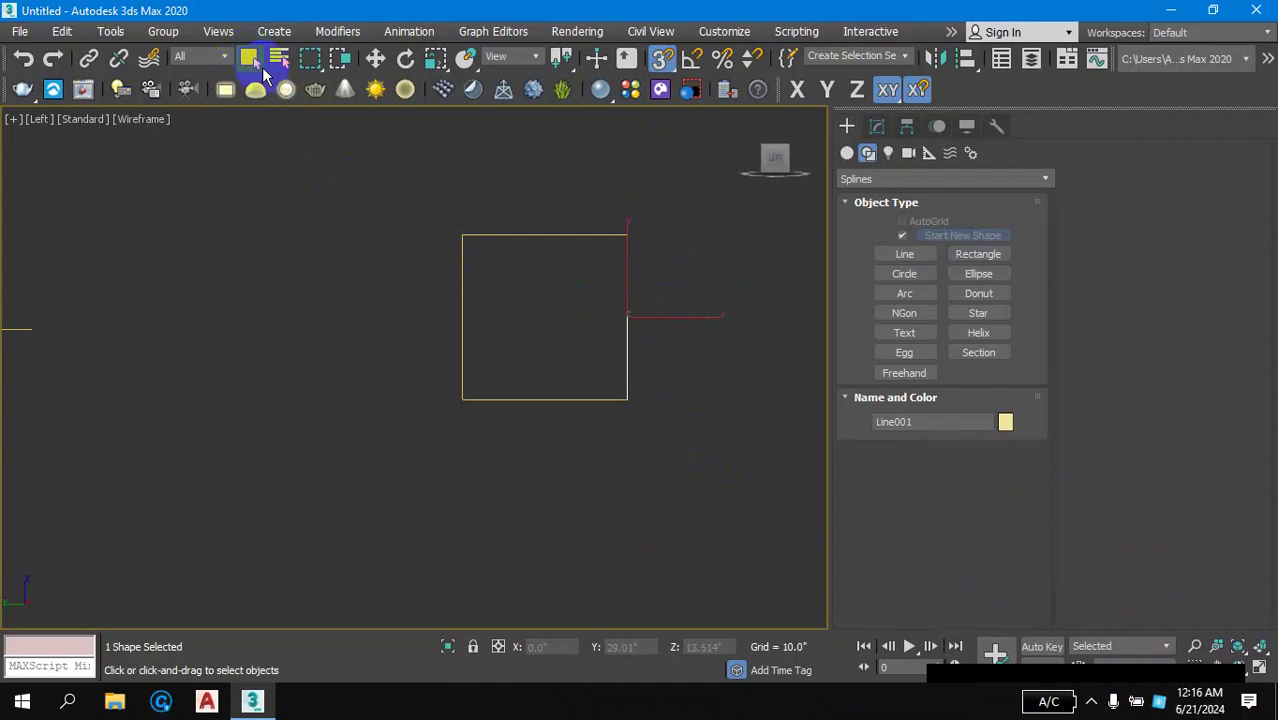
pyautogui.click(678, 217)
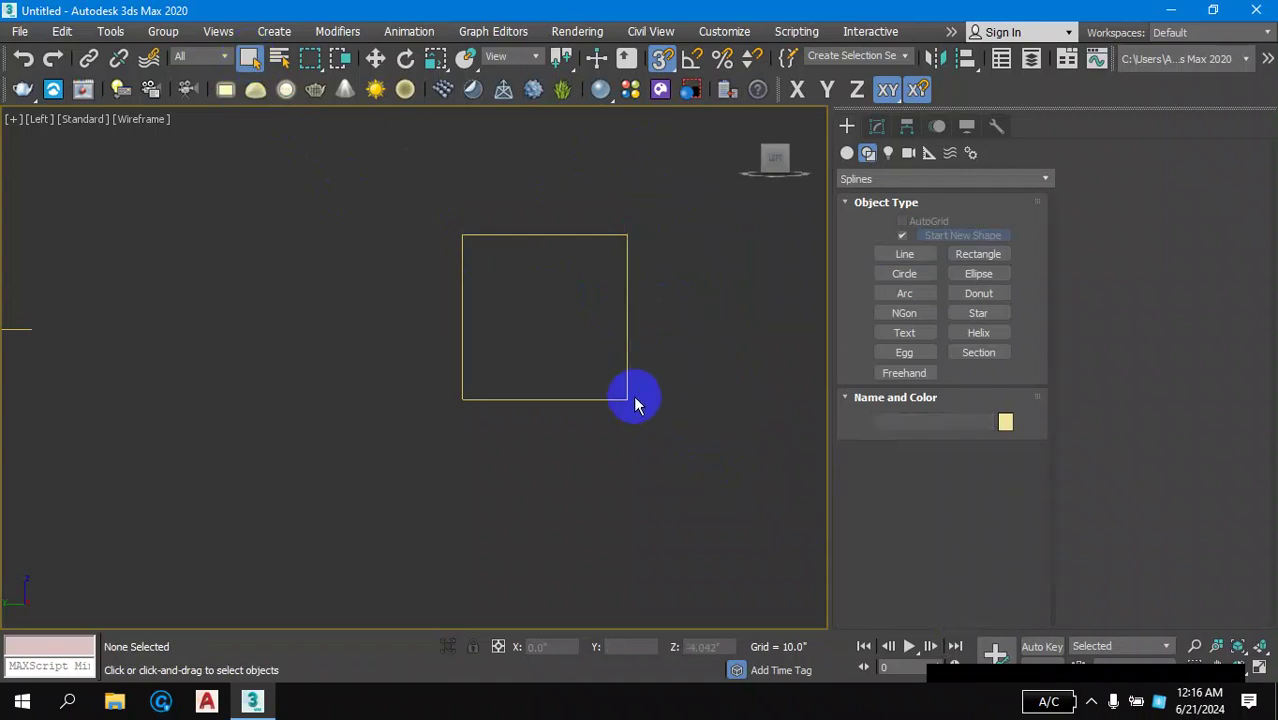
pyautogui.click(567, 399)
pyautogui.press('Delete')
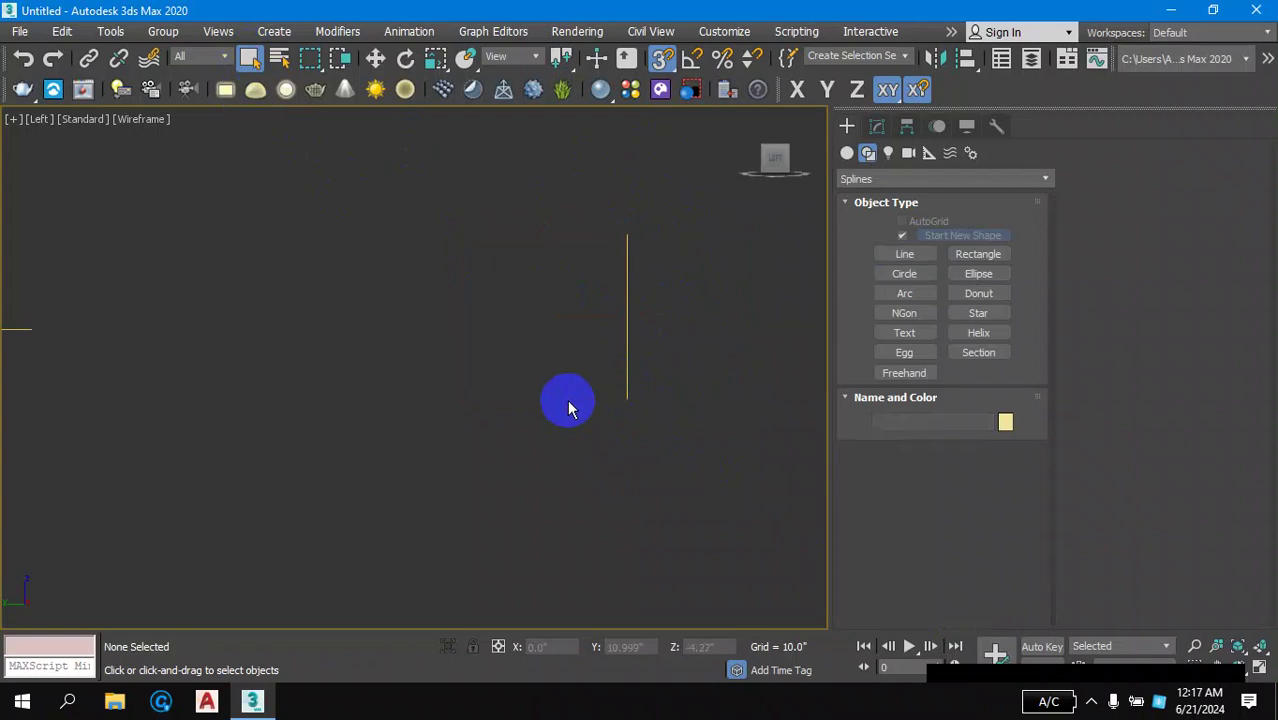
# - Pan the view, check the vertical line and Star001 by selecting each, then deselect
pyautogui.moveTo(481, 403); pyautogui.dragTo(508, 410, button='middle')
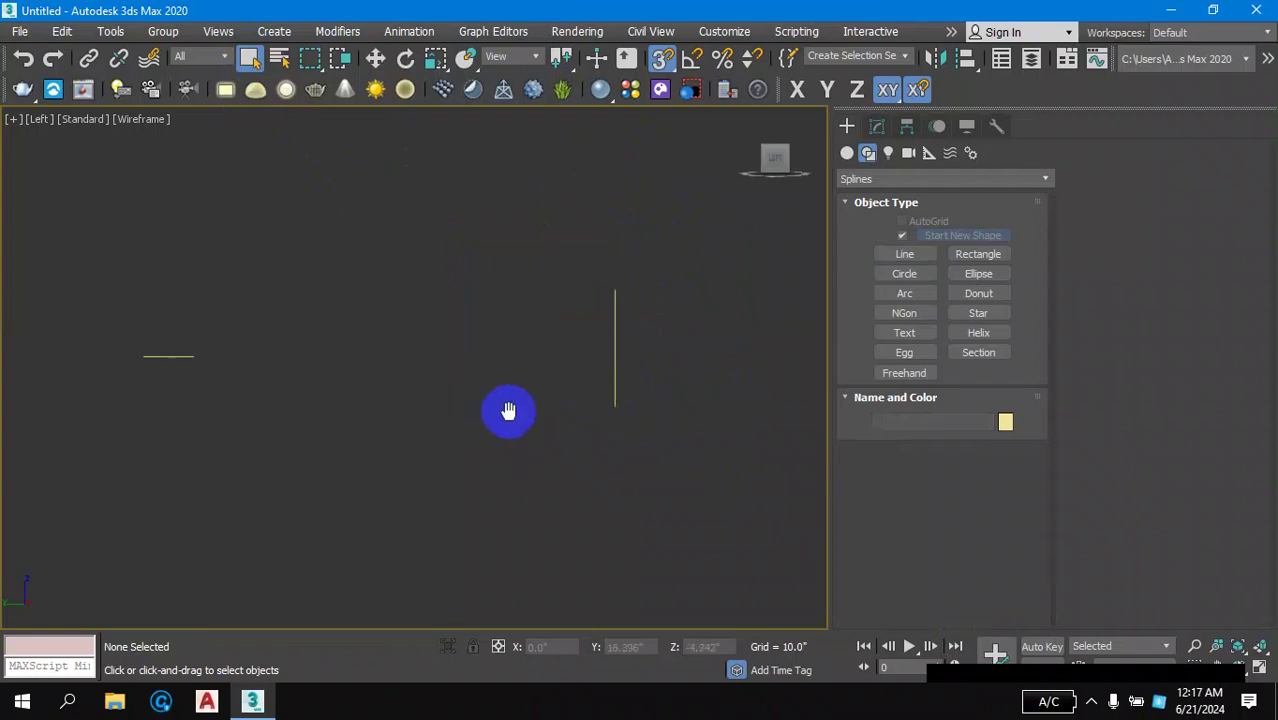
pyautogui.click(615, 356)
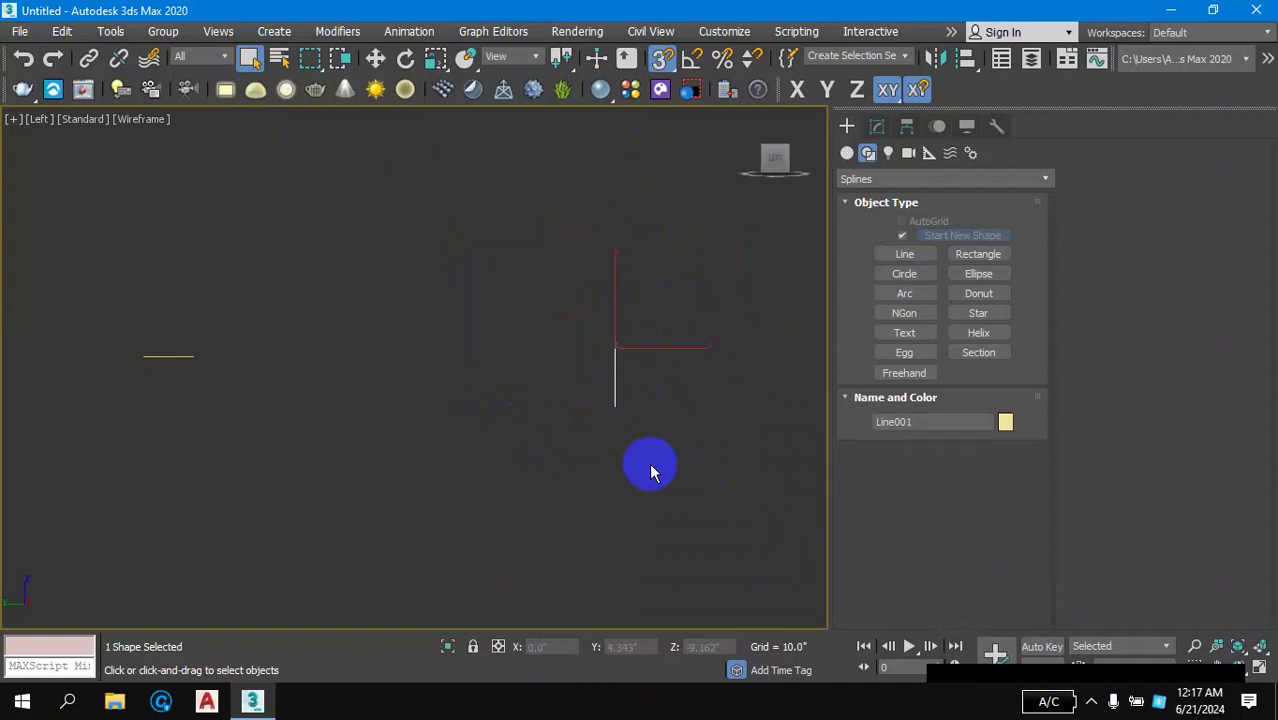
pyautogui.click(175, 356)
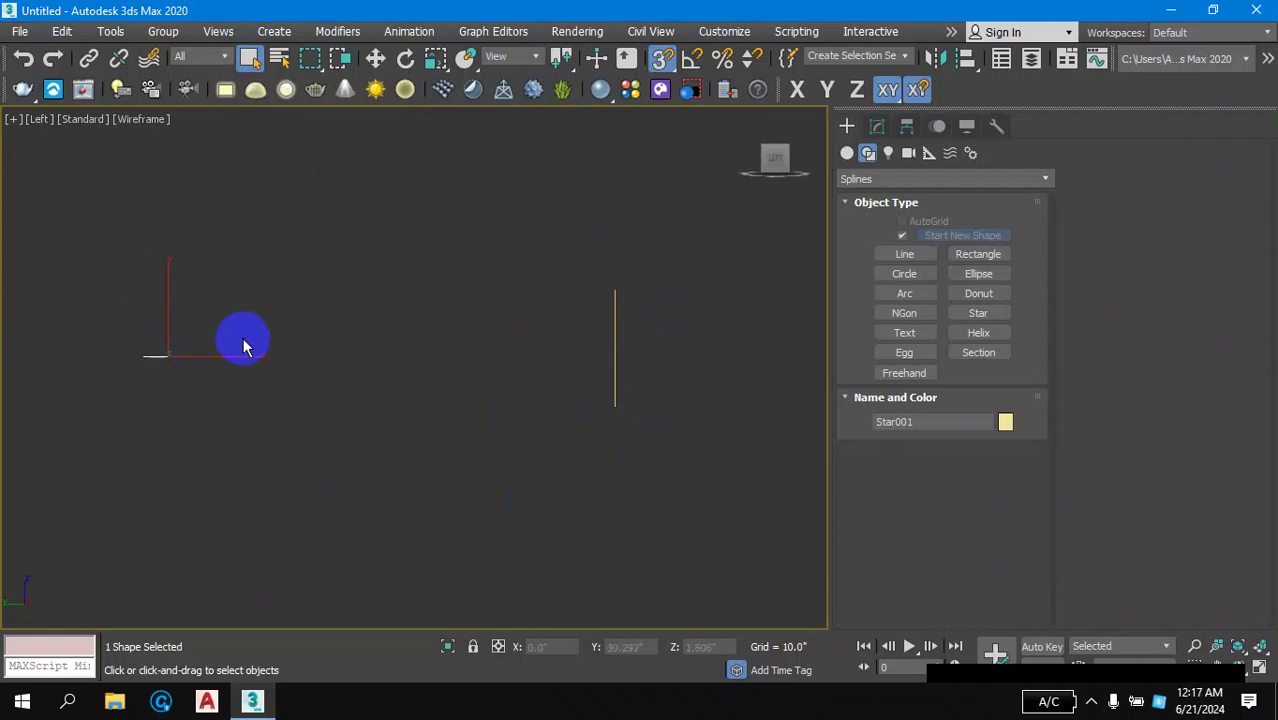
pyautogui.click(276, 288)
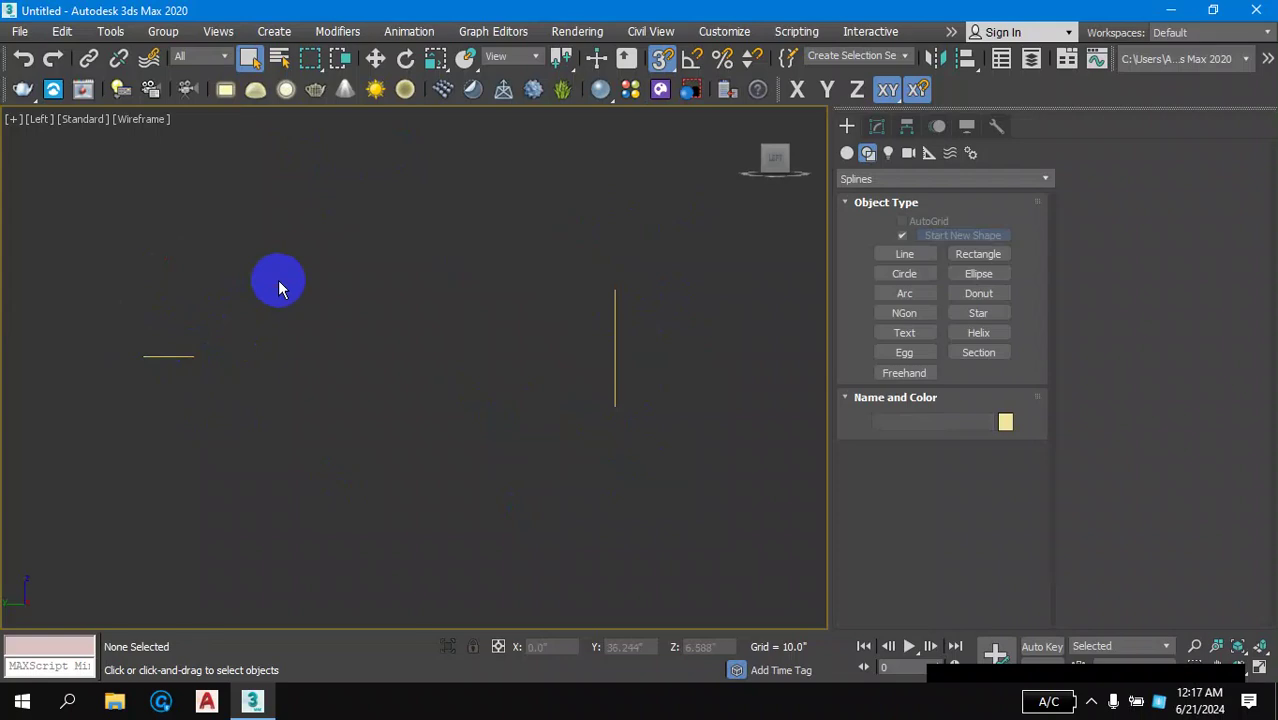
# - Maximize the Perspective view and pan and zoom to frame the star and line
pyautogui.hotkey('alt', 'w')
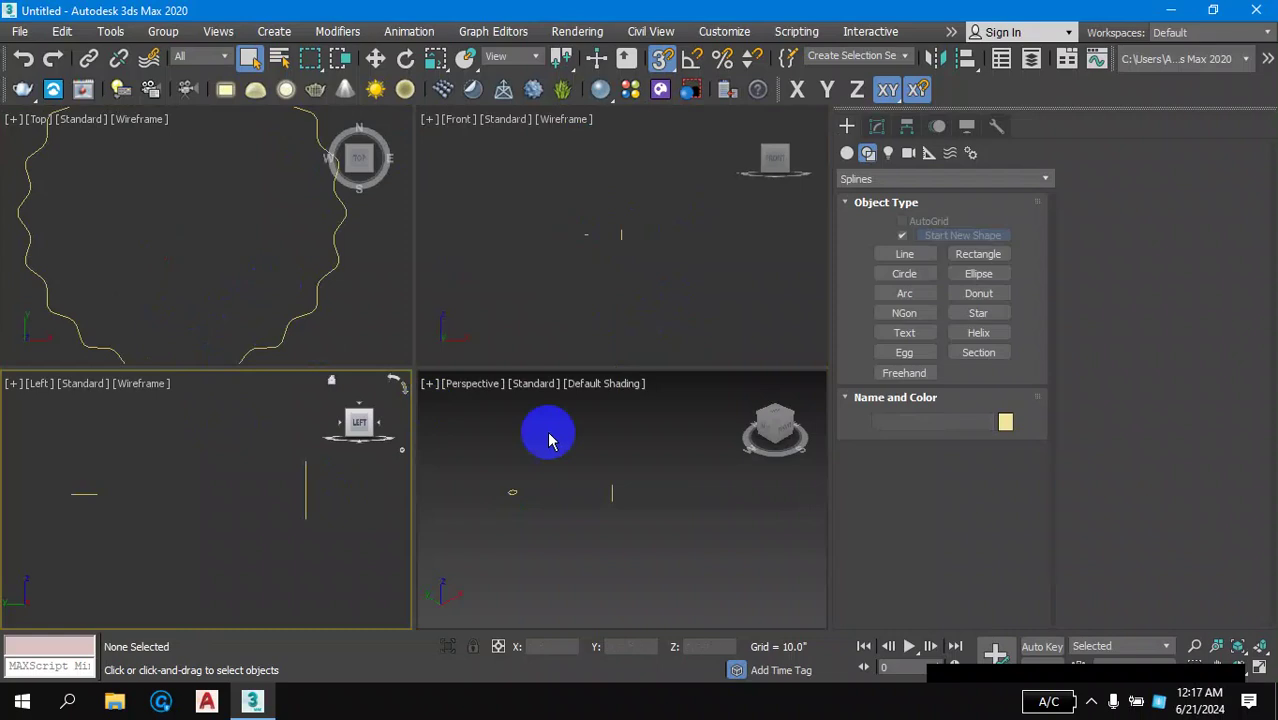
pyautogui.click(568, 474)
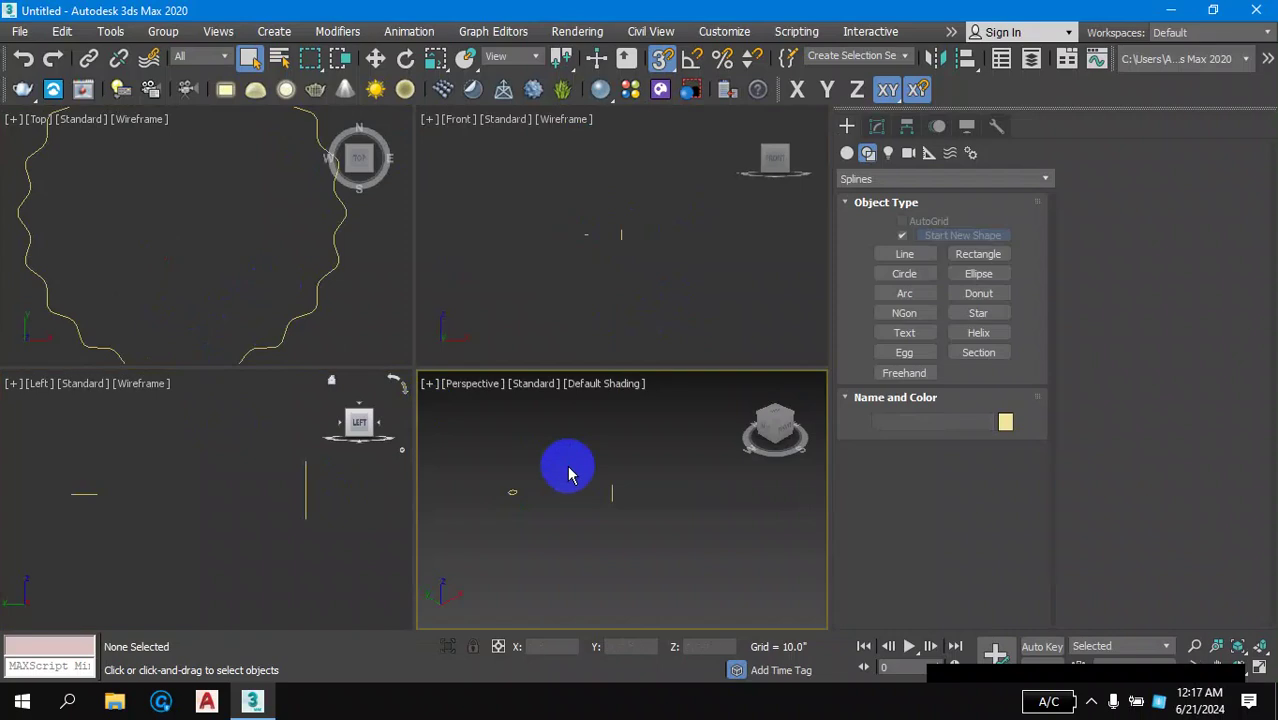
pyautogui.hotkey('alt', 'w')
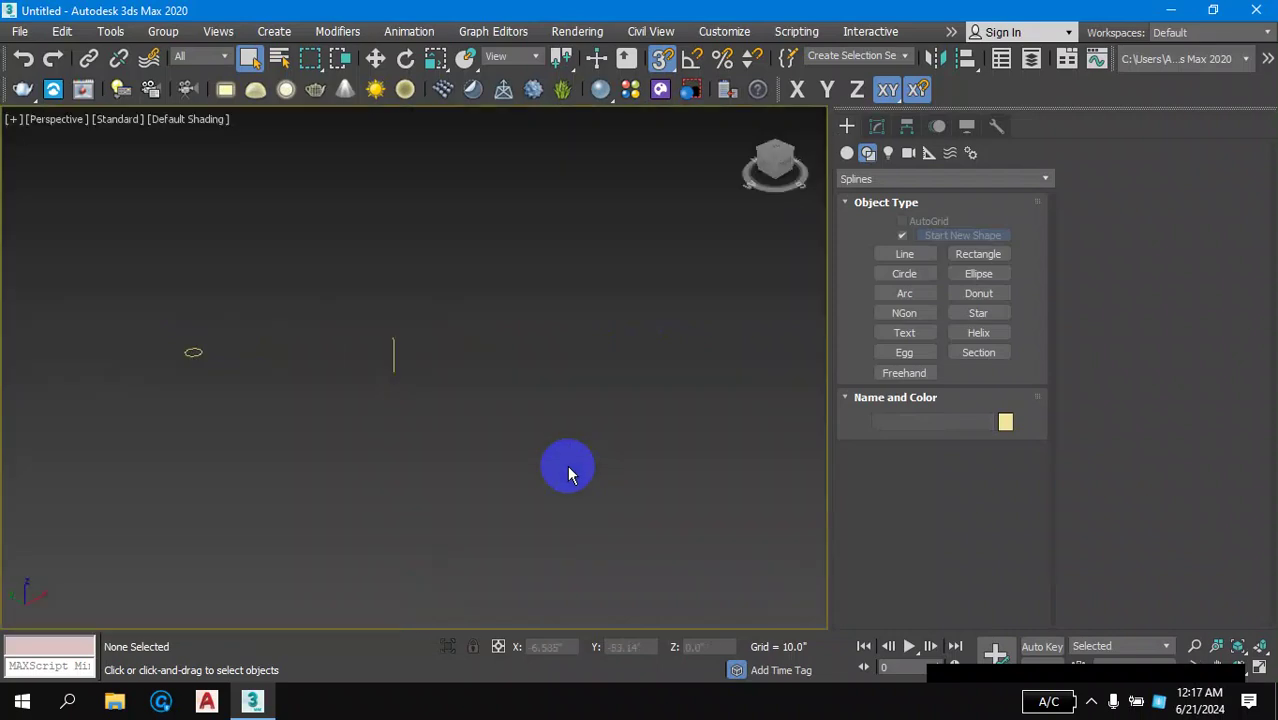
pyautogui.hotkey('alt', 'w')
pyautogui.hotkey('alt', 'w')
pyautogui.moveTo(333, 393); pyautogui.dragTo(467, 427, button='middle')
pyautogui.scroll(3, 485, 423)
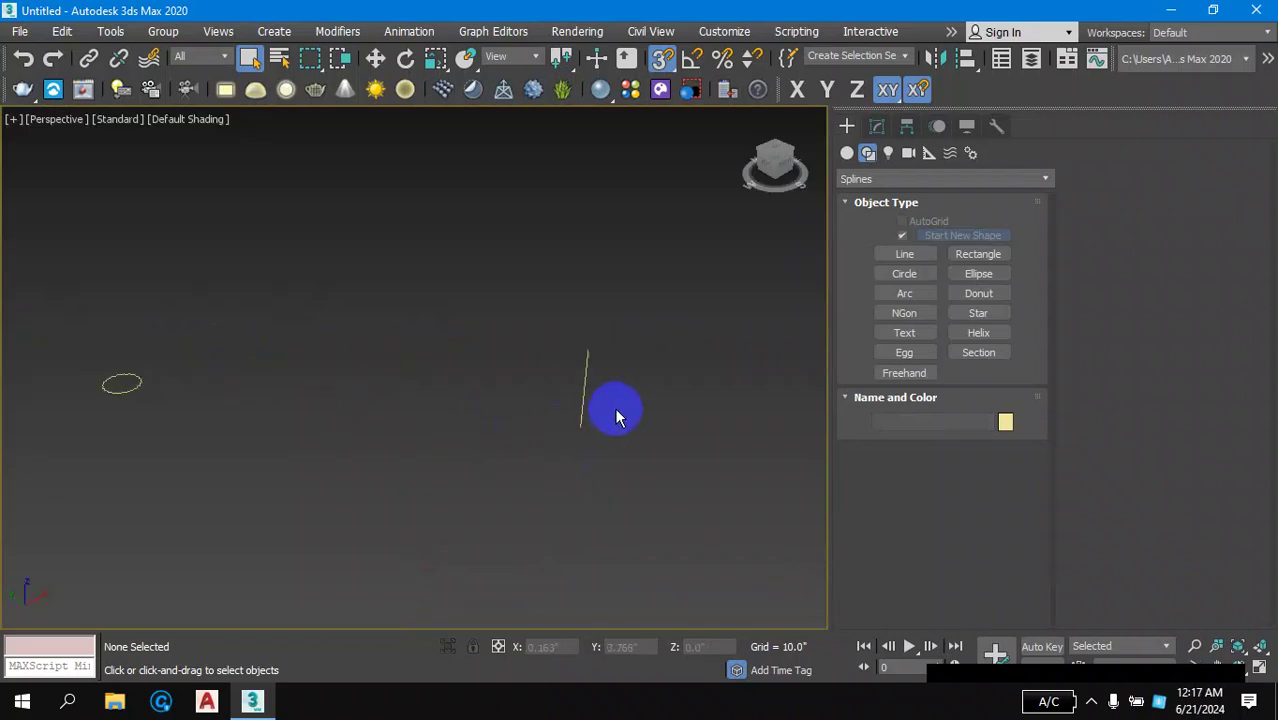
# - Select Star001 as the shape to loft
pyautogui.click(584, 386)
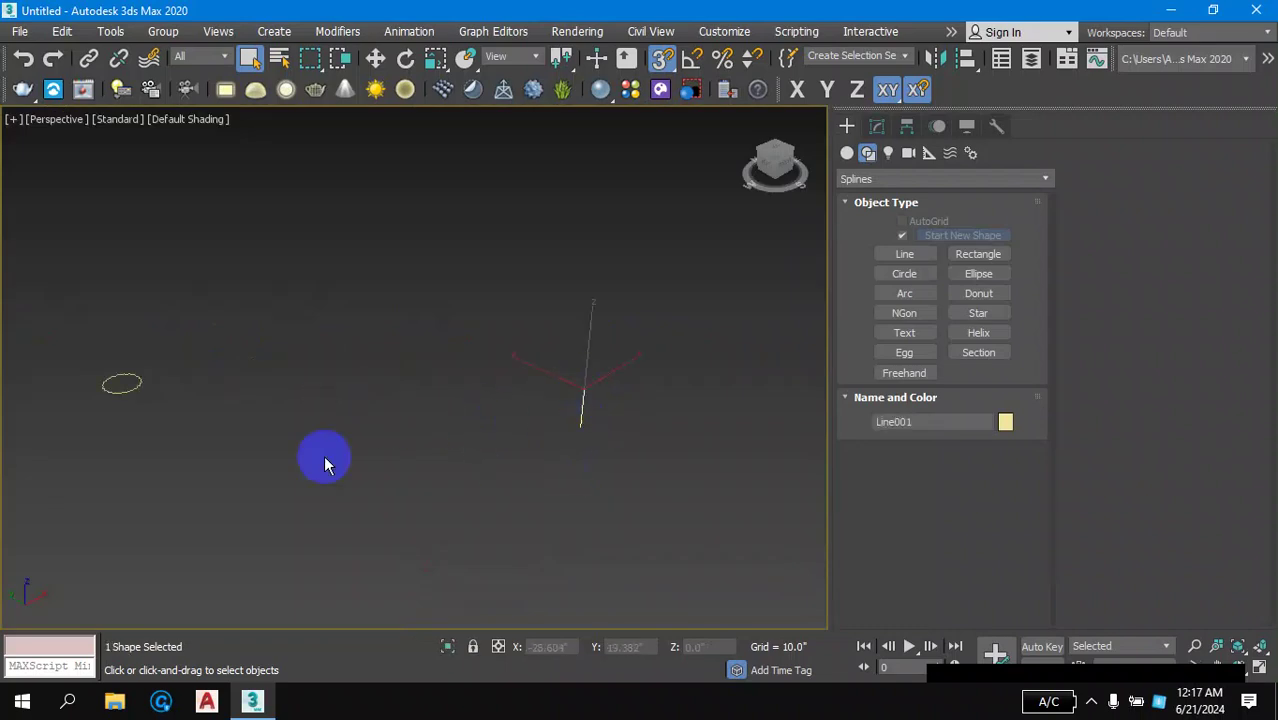
pyautogui.click(120, 386)
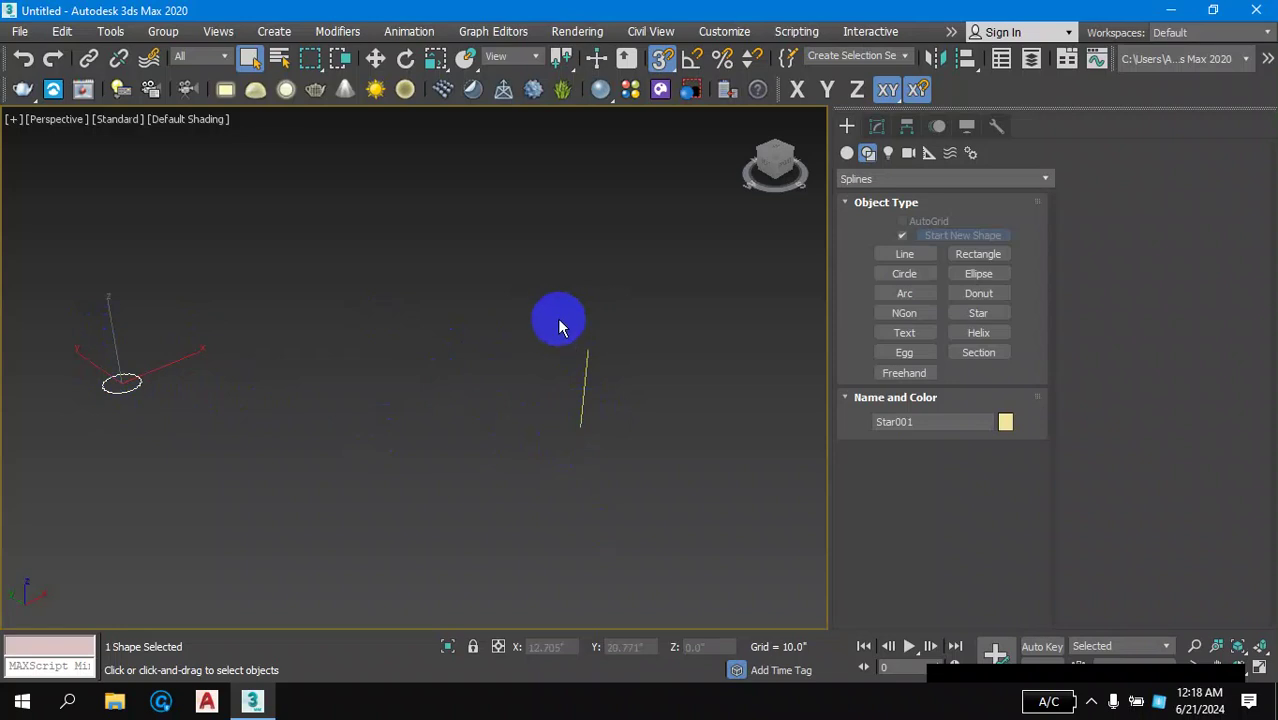
pyautogui.click(253, 208)
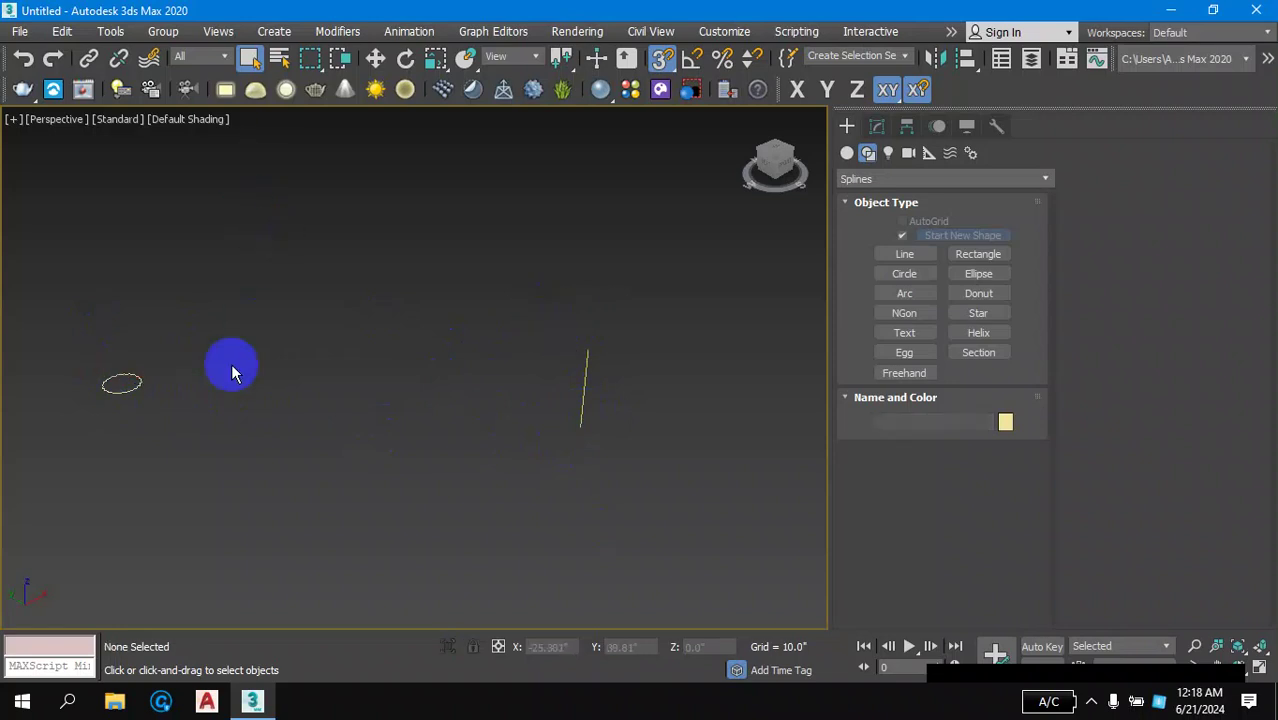
pyautogui.click(140, 382)
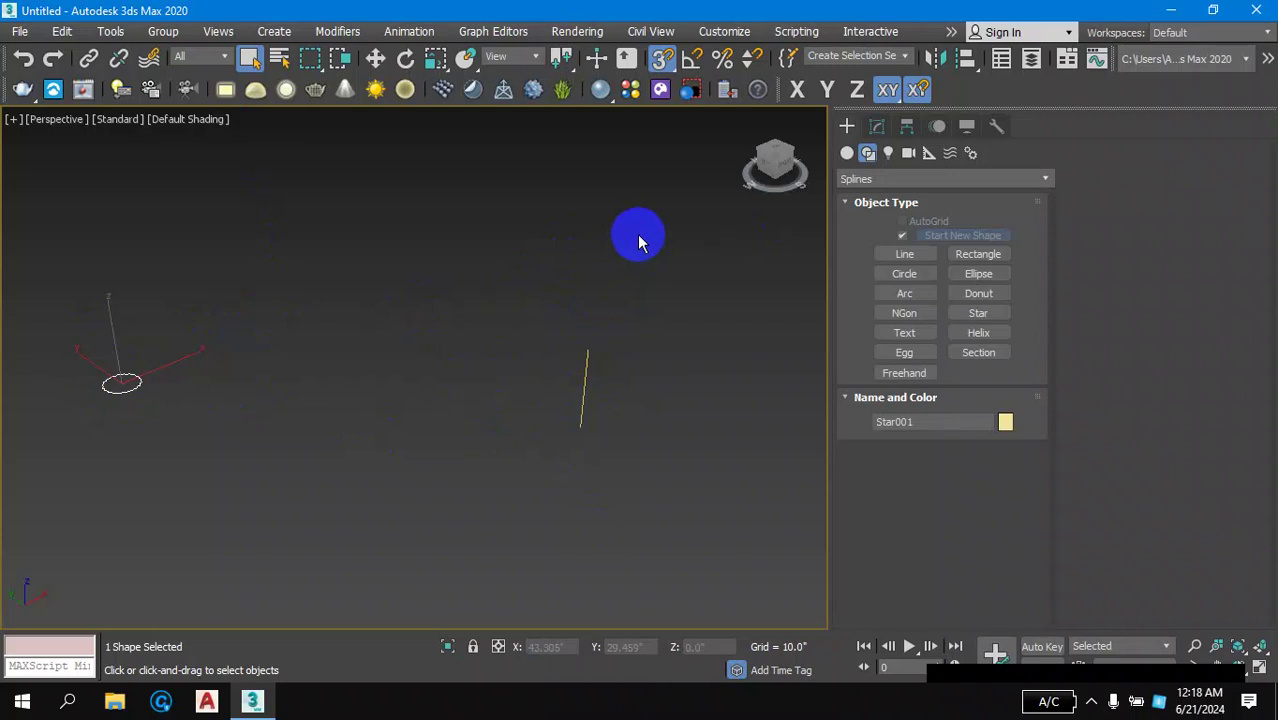
# - Start a Loft from the Compound Objects geometry category
pyautogui.click(846, 155)
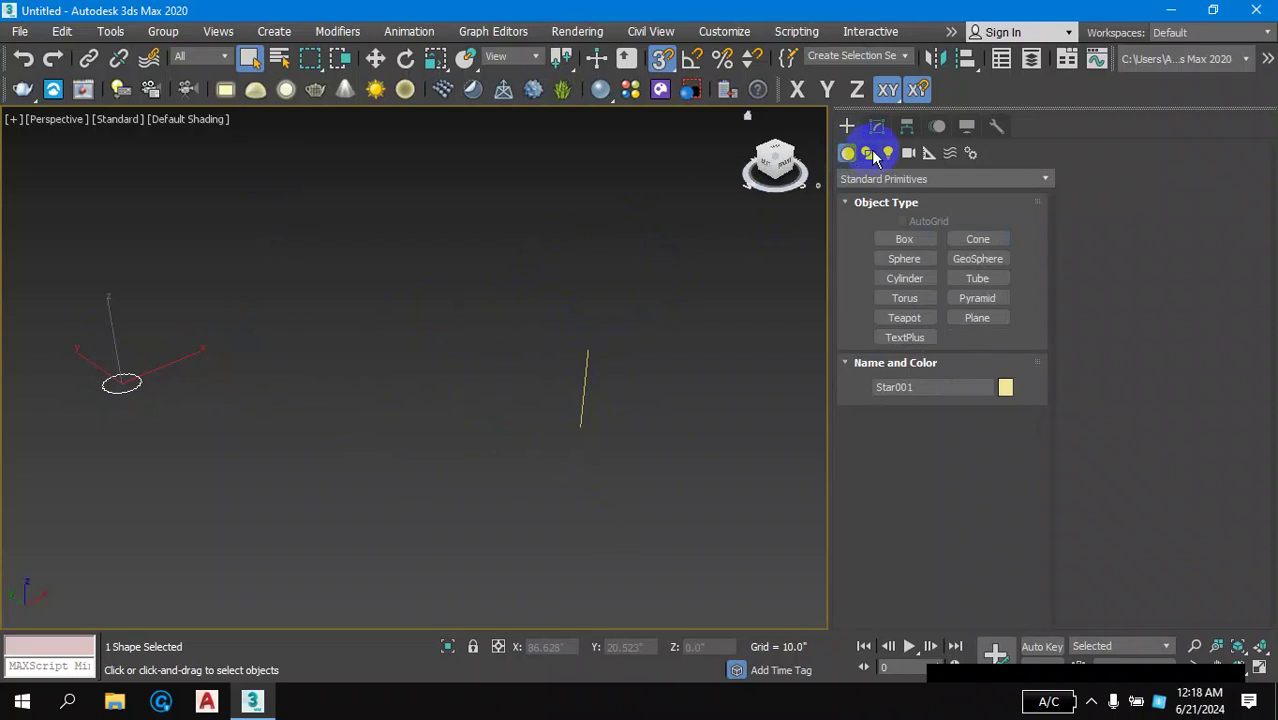
pyautogui.click(873, 155)
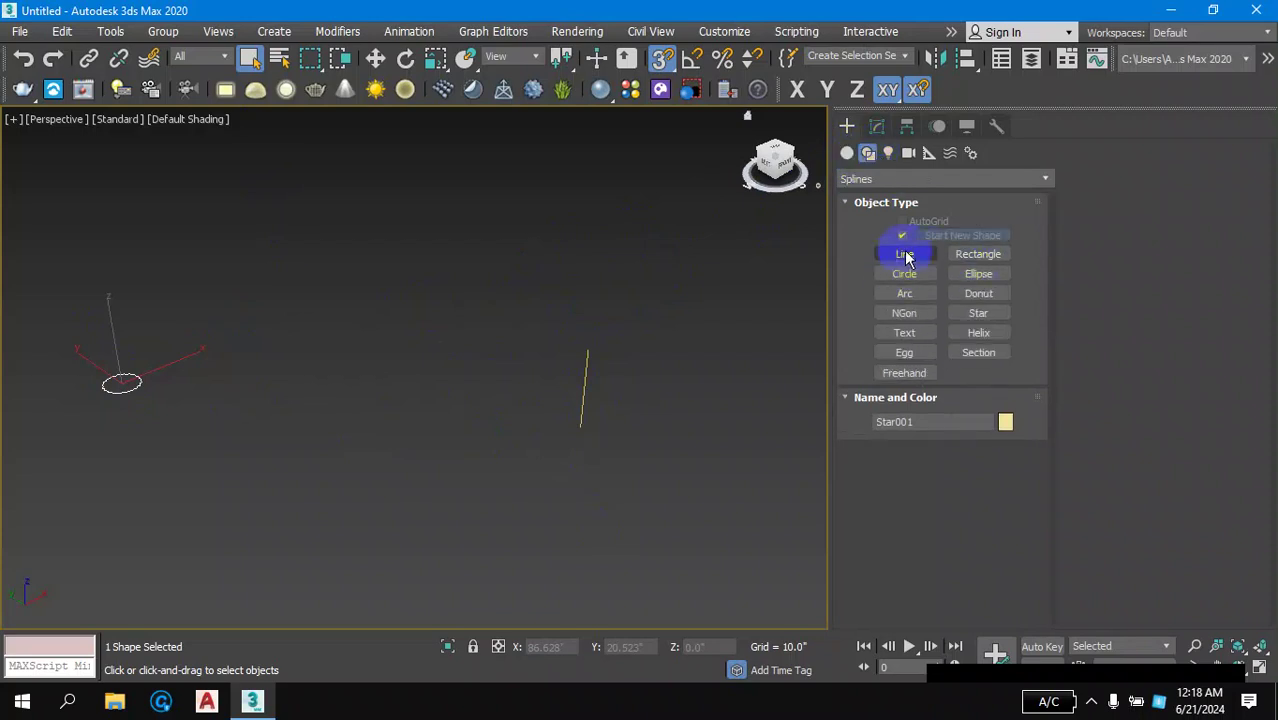
pyautogui.click(845, 154)
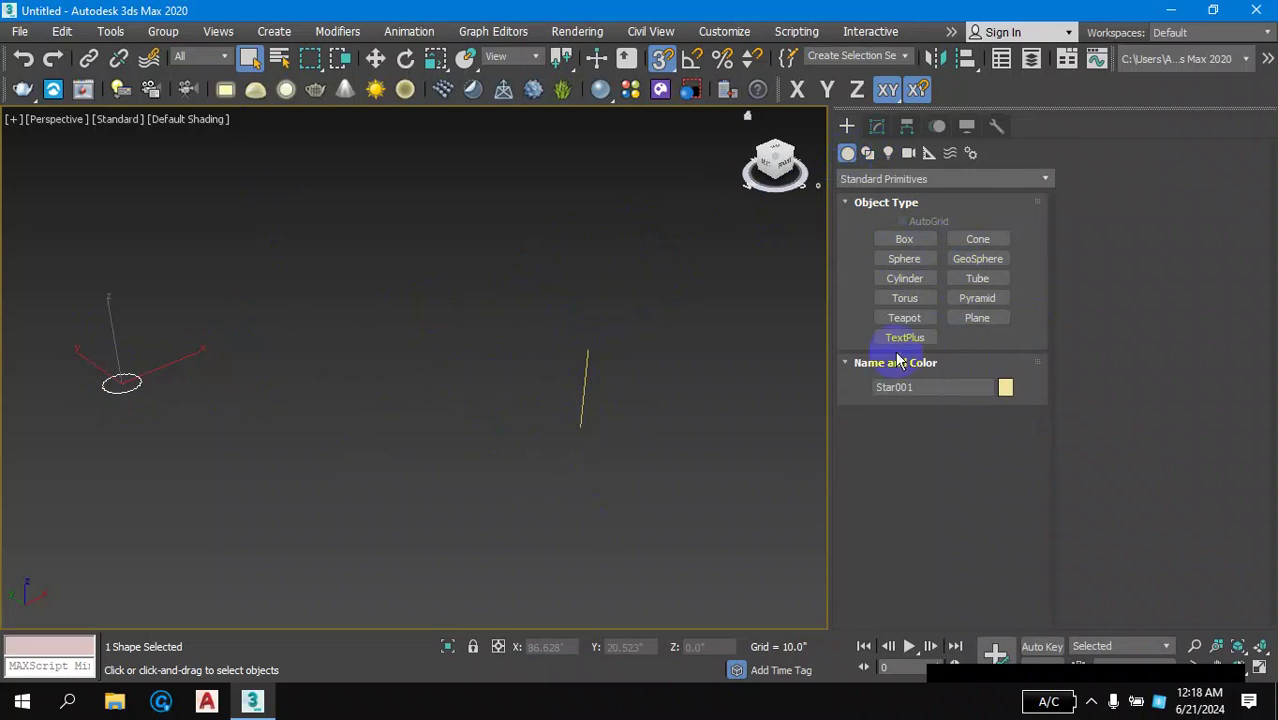
pyautogui.click(889, 245)
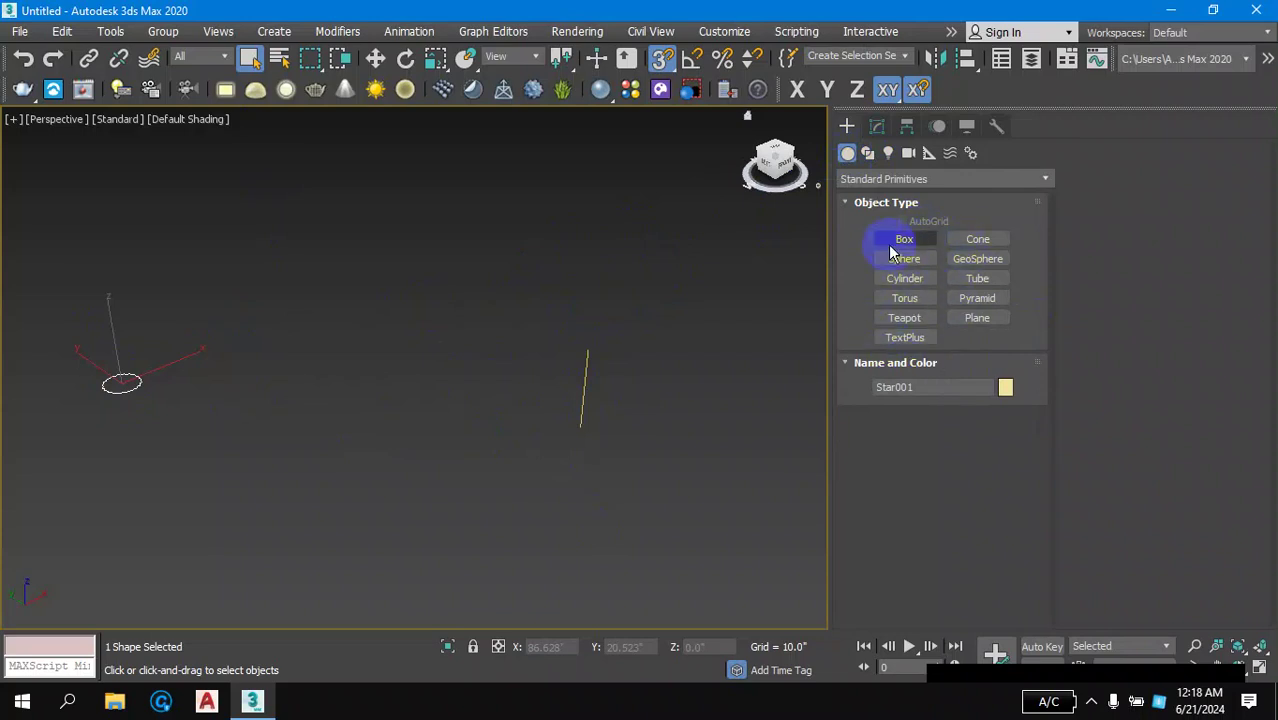
pyautogui.click(972, 245)
pyautogui.click(906, 262)
pyautogui.click(912, 302)
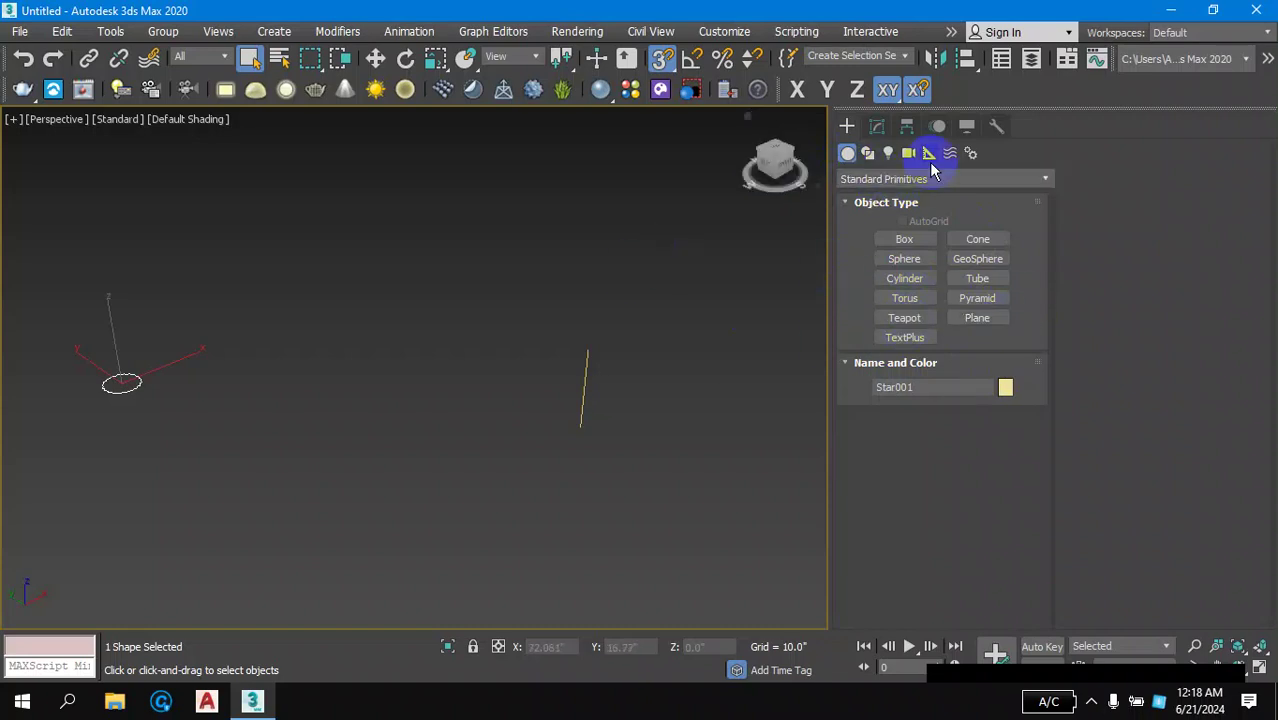
pyautogui.click(1045, 181)
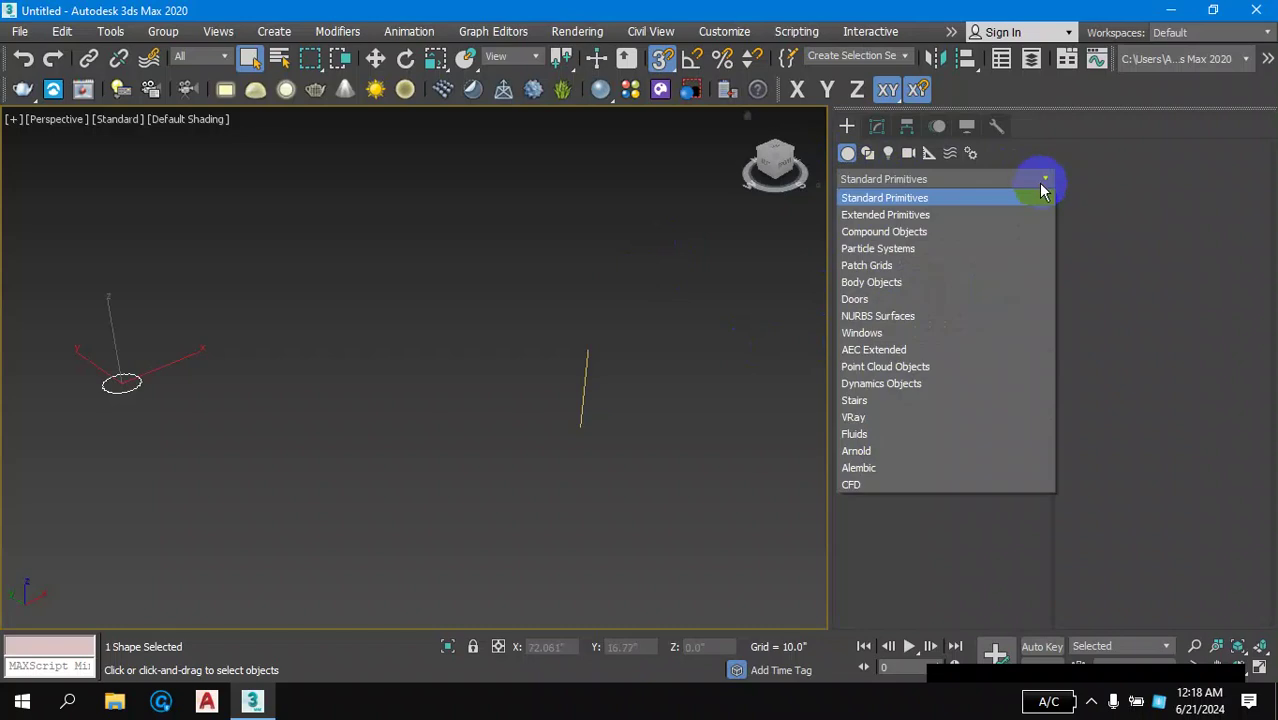
pyautogui.click(944, 232)
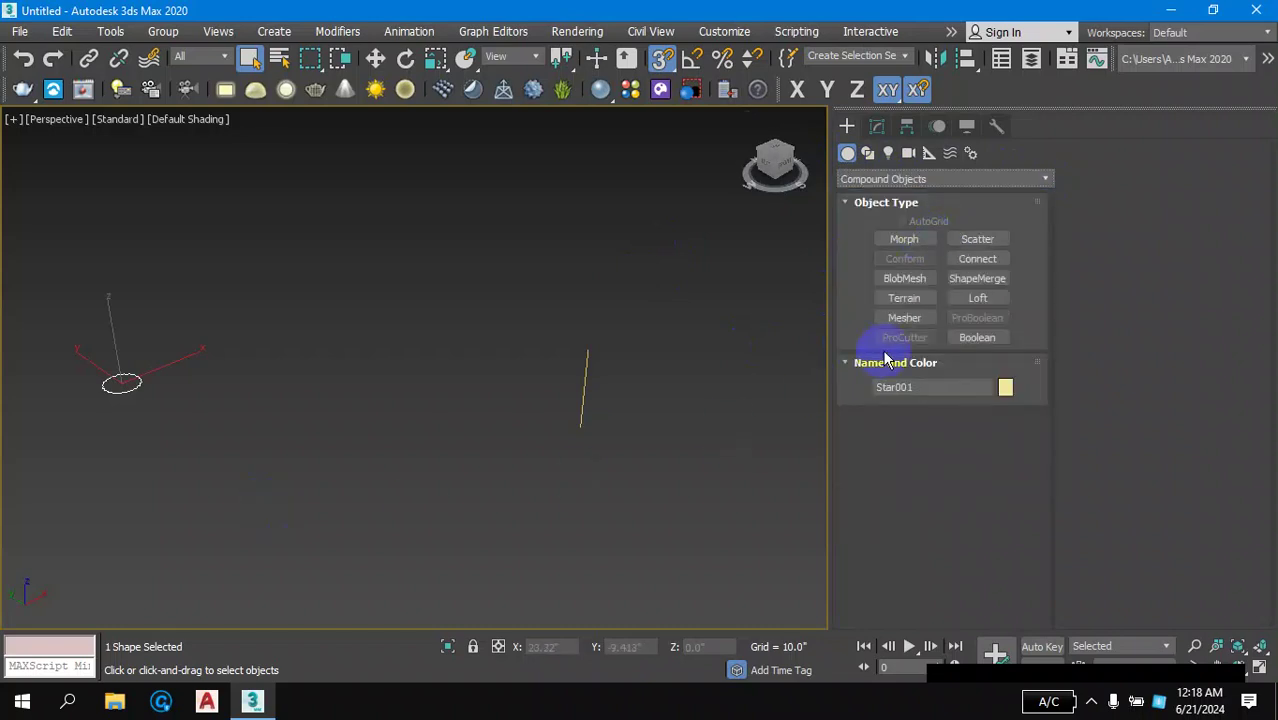
pyautogui.click(976, 300)
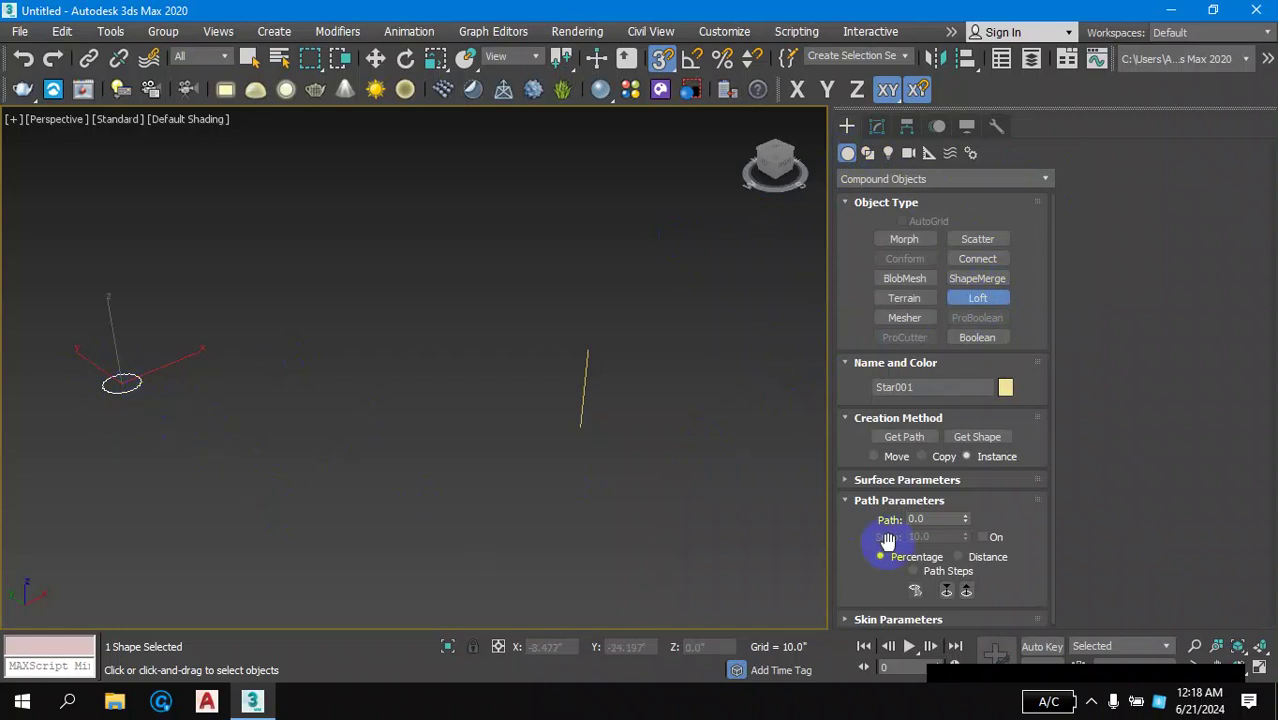
# - Use Get Path to pick the vertical line as the loft path, then expand Skin Parameters
pyautogui.click(903, 437)
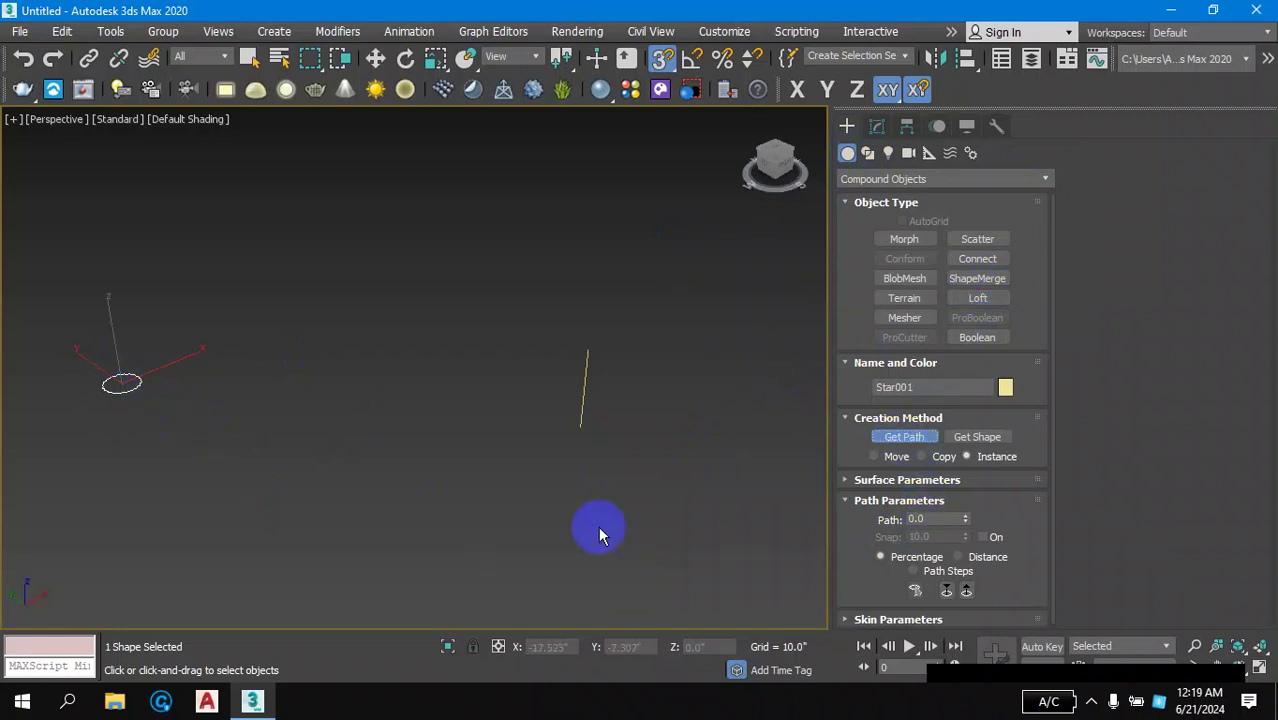
pyautogui.click(580, 427)
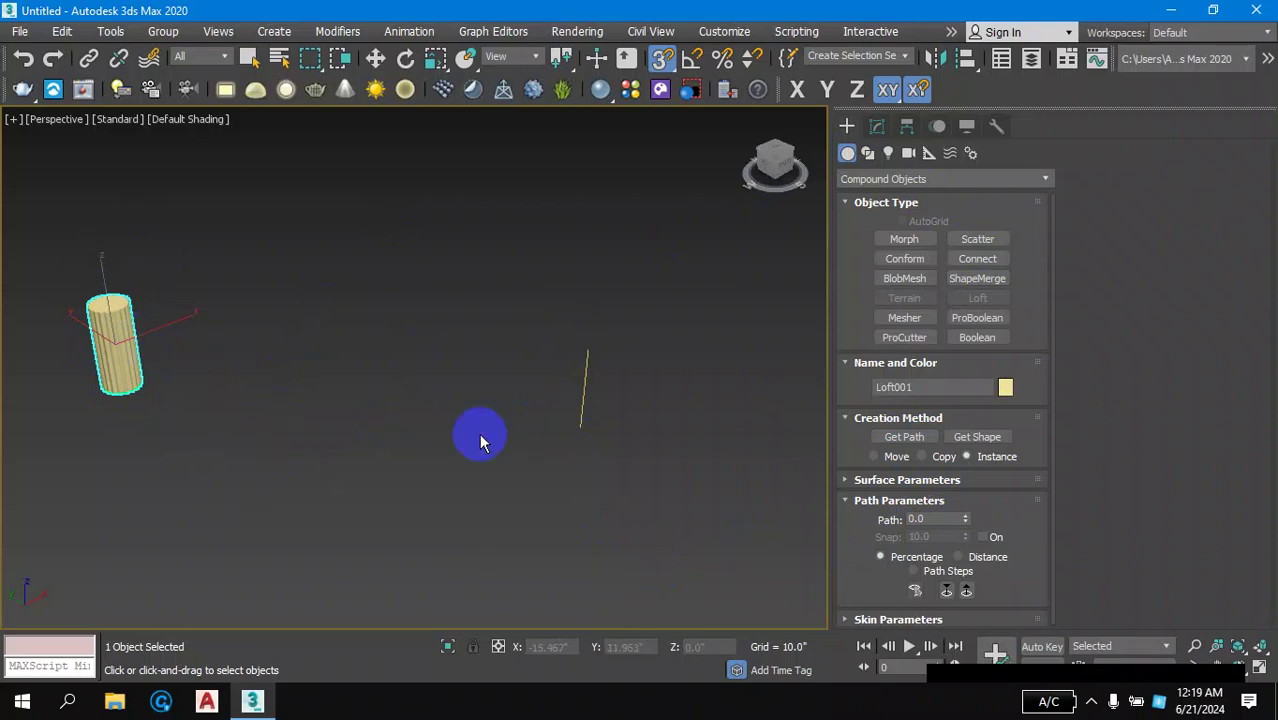
pyautogui.click(849, 622)
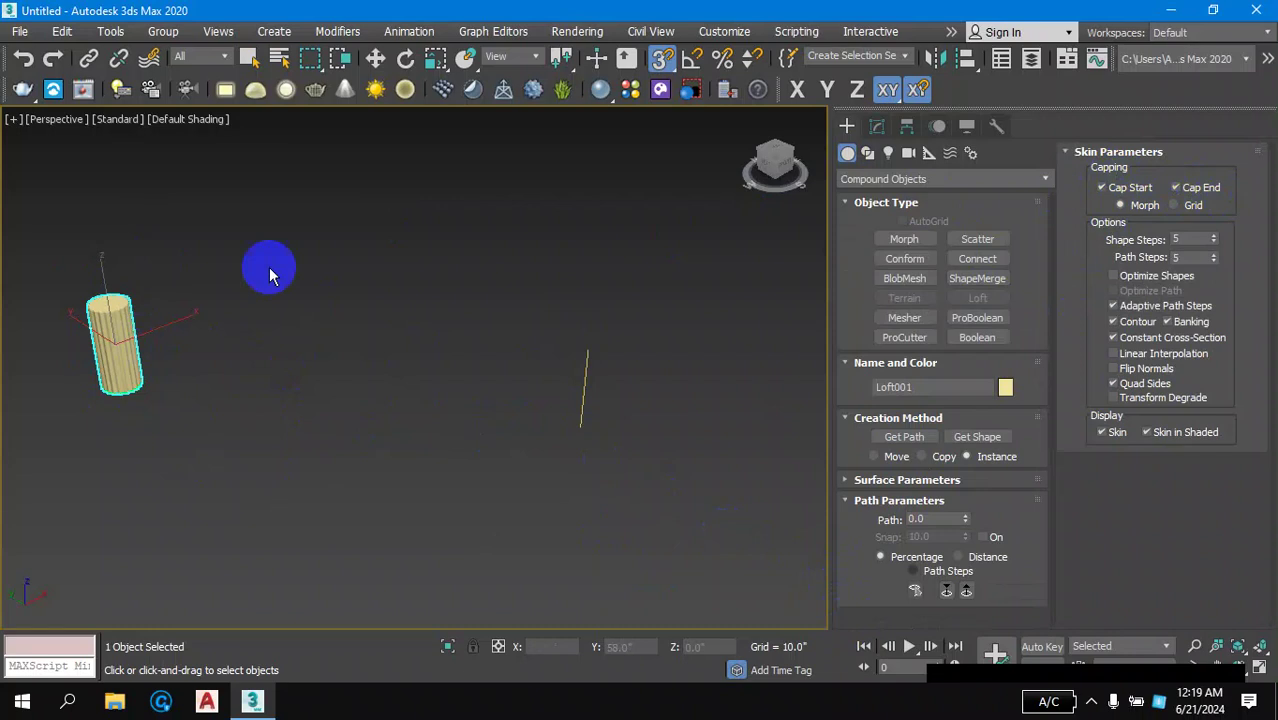
# - Turn off Cap End on Loft001 and orbit the view to inspect the open top
pyautogui.moveTo(120, 390); pyautogui.dragTo(295, 445, button='middle')
pyautogui.scroll(5, 295, 445)
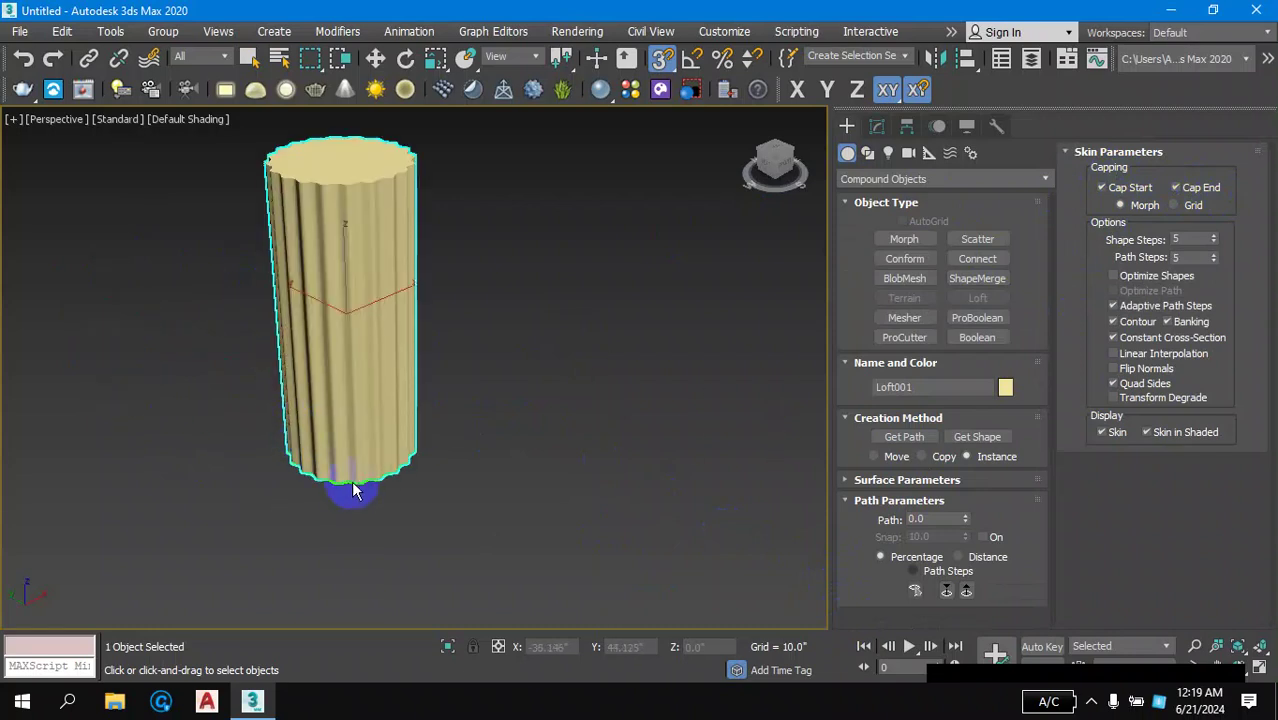
pyautogui.scroll(-1, 300, 355)
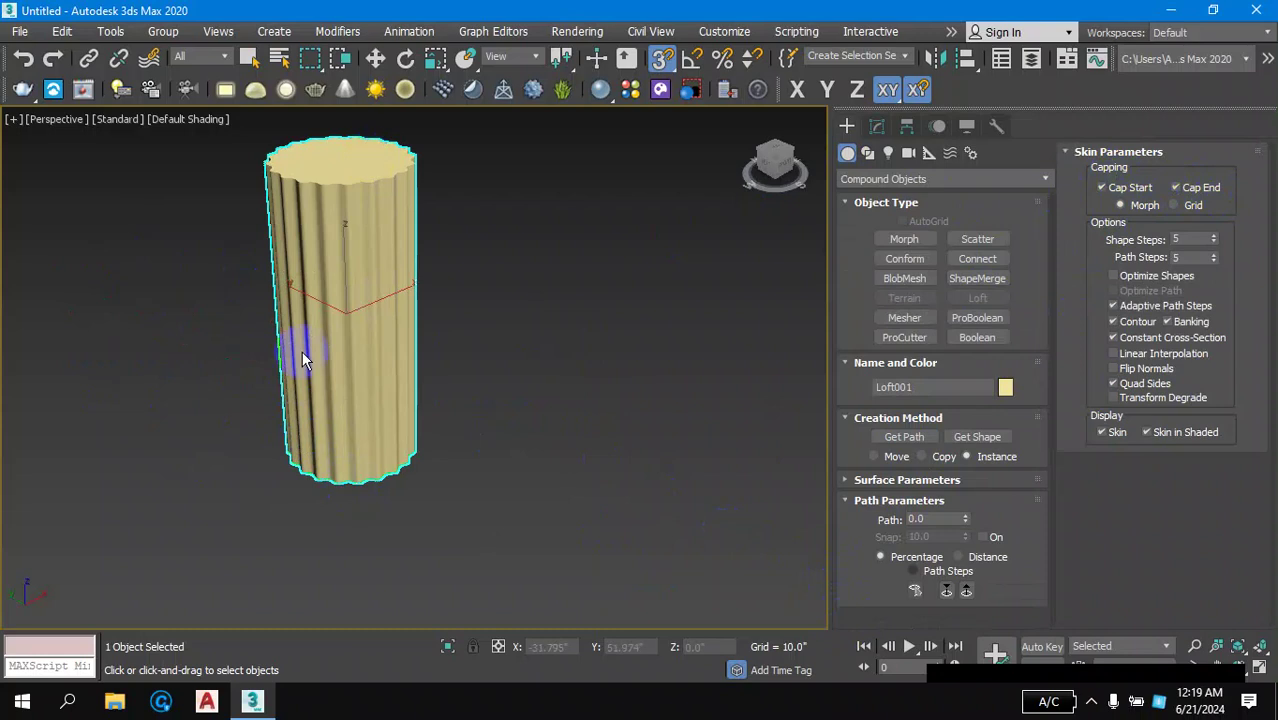
pyautogui.scroll(-3, 271, 394)
pyautogui.scroll(-1, 285, 400)
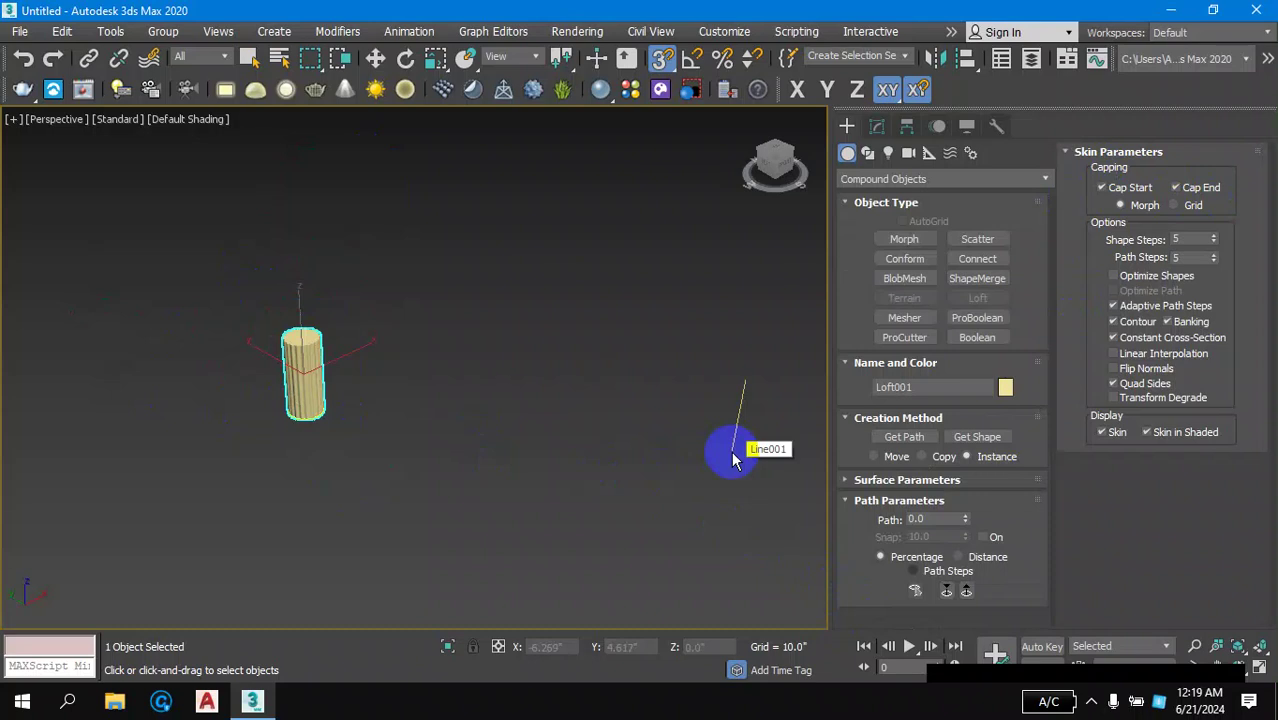
pyautogui.scroll(2, 308, 365)
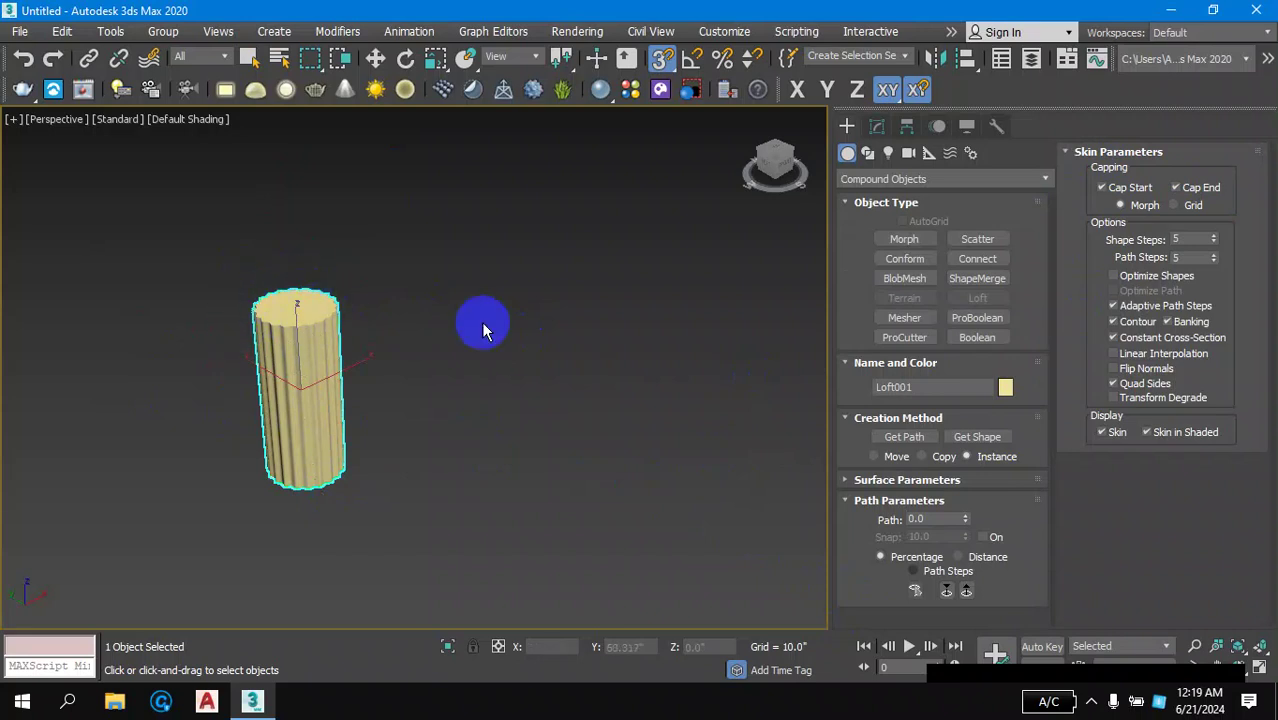
pyautogui.click(1188, 197)
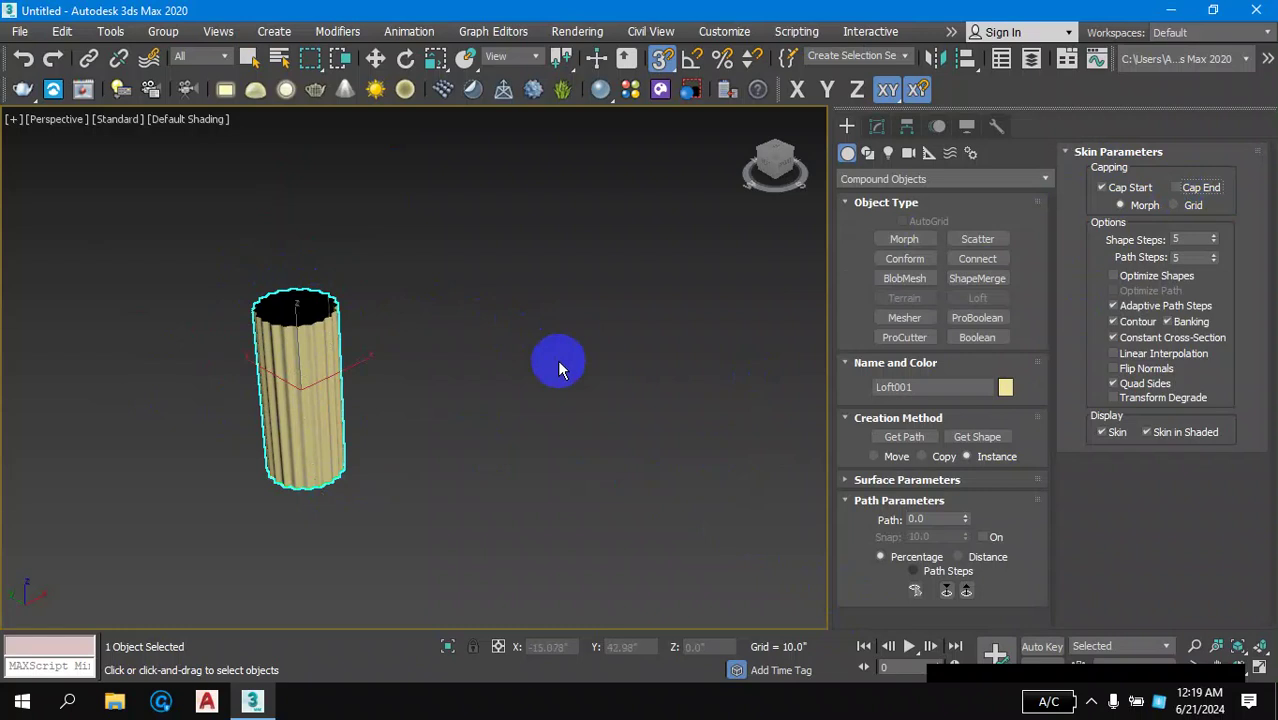
pyautogui.moveTo(427, 387); pyautogui.dragTo(446, 495, button='middle')
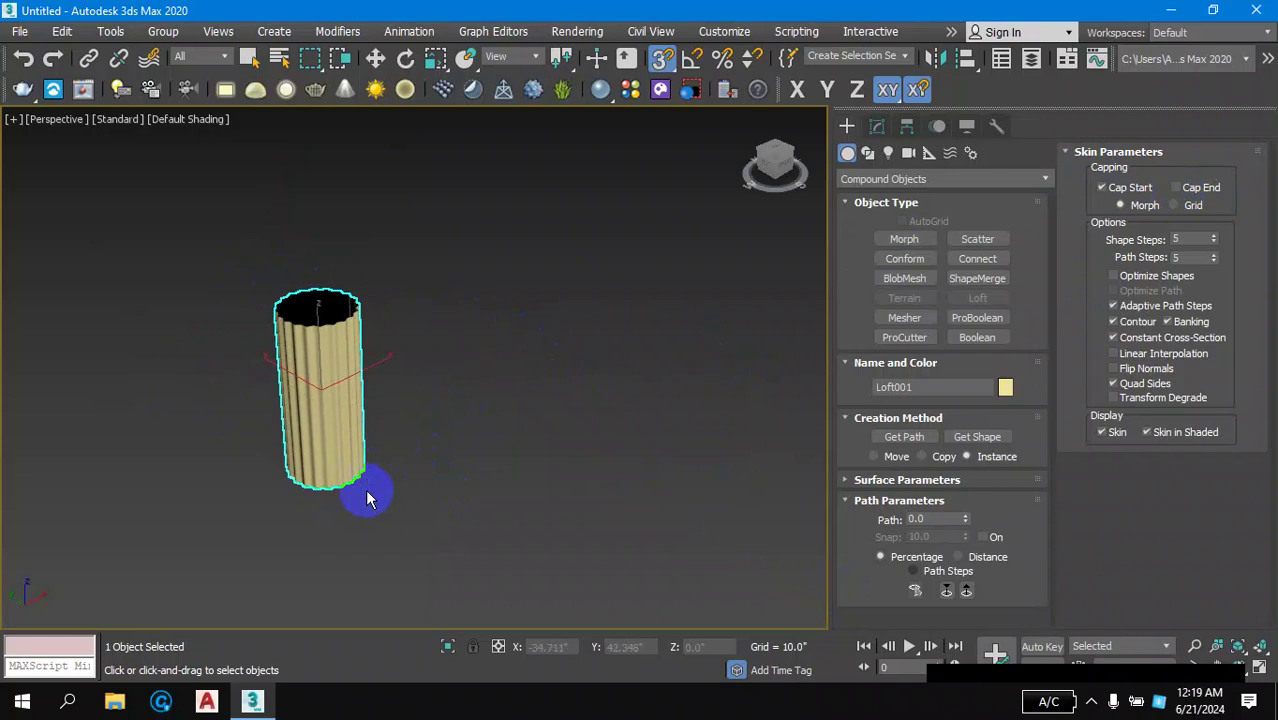
pyautogui.moveTo(367, 497)
pyautogui.keyDown('alt'); pyautogui.mouseDown(button='middle')
pyautogui.moveTo(367, 323)
pyautogui.moveTo(379, 506)
pyautogui.moveTo(271, 400)
pyautogui.moveTo(234, 257)
pyautogui.moveTo(309, 455)
pyautogui.moveTo(357, 480)
pyautogui.mouseUp(button='middle'); pyautogui.keyUp('alt')
pyautogui.keyDown('alt'); pyautogui.moveTo(349, 425); pyautogui.dragTo(361, 459, button='middle'); pyautogui.keyUp('alt')
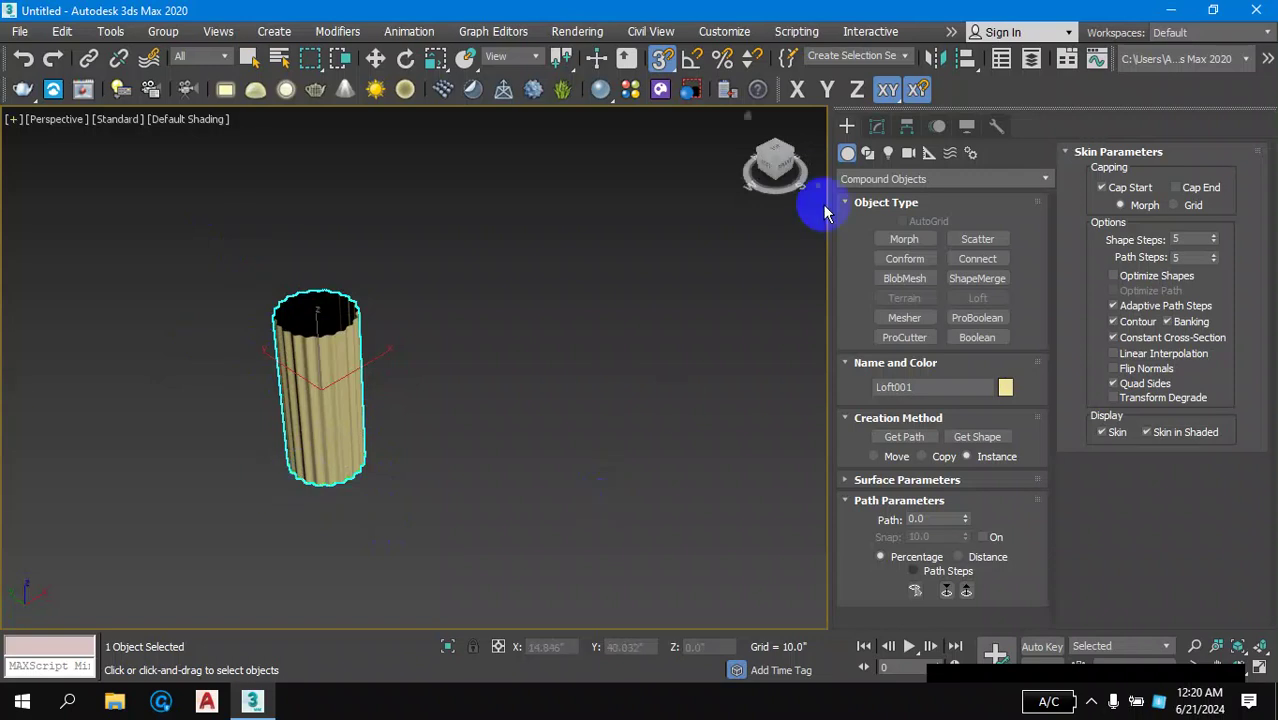
# - Open Loft001 in the Modify panel and maximize the Left view zoomed to extents
pyautogui.click(879, 127)
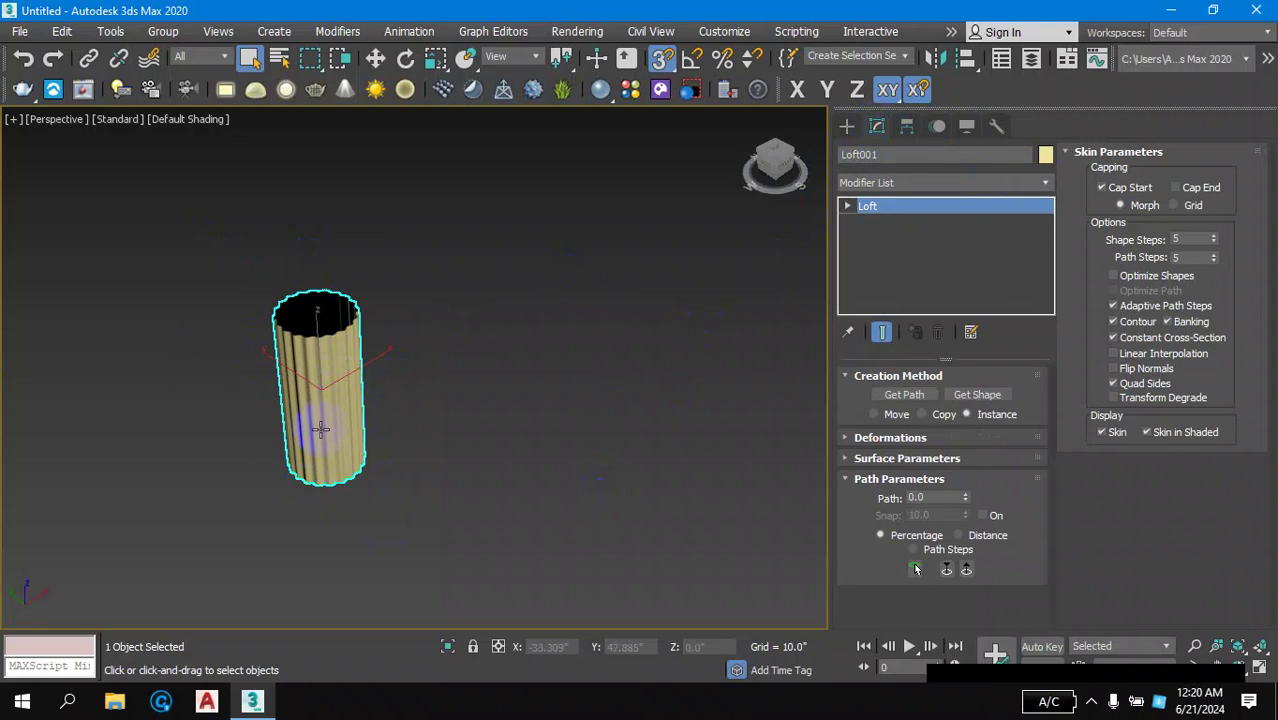
pyautogui.moveTo(379, 416); pyautogui.dragTo(407, 453, button='middle')
pyautogui.scroll(-2, 408, 458)
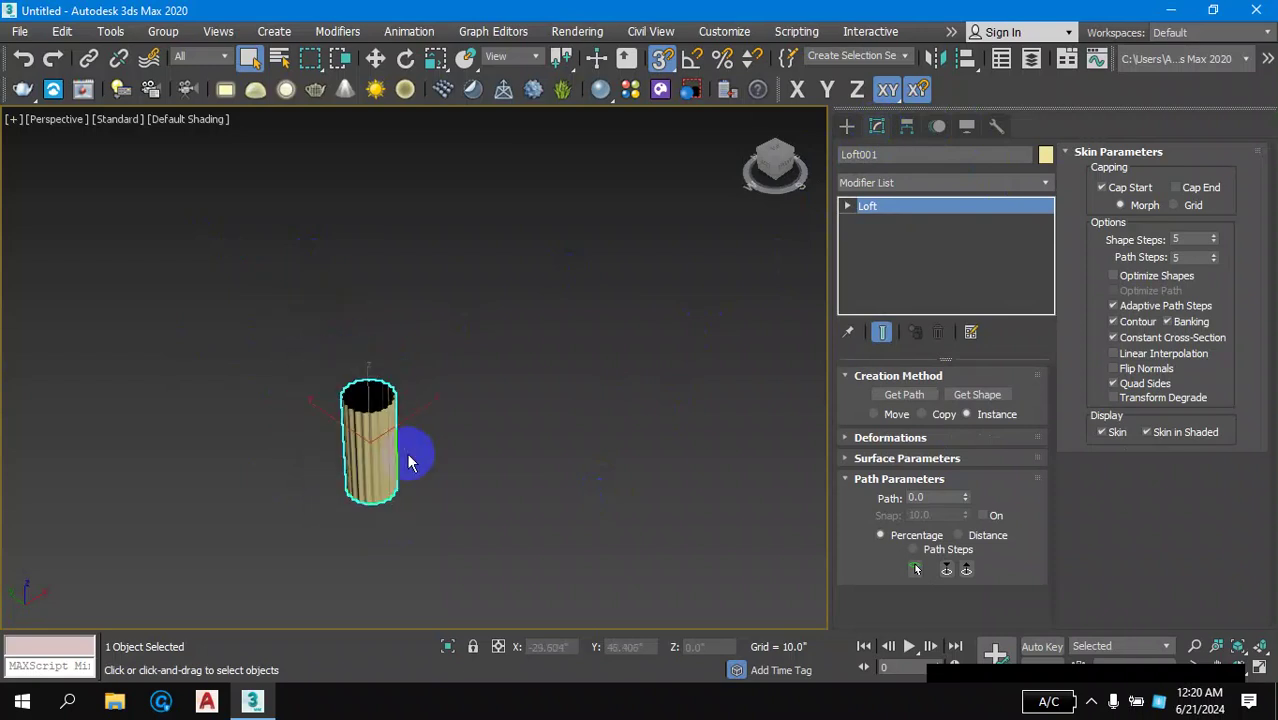
pyautogui.hotkey('alt', 'w')
pyautogui.rightClick(224, 440)
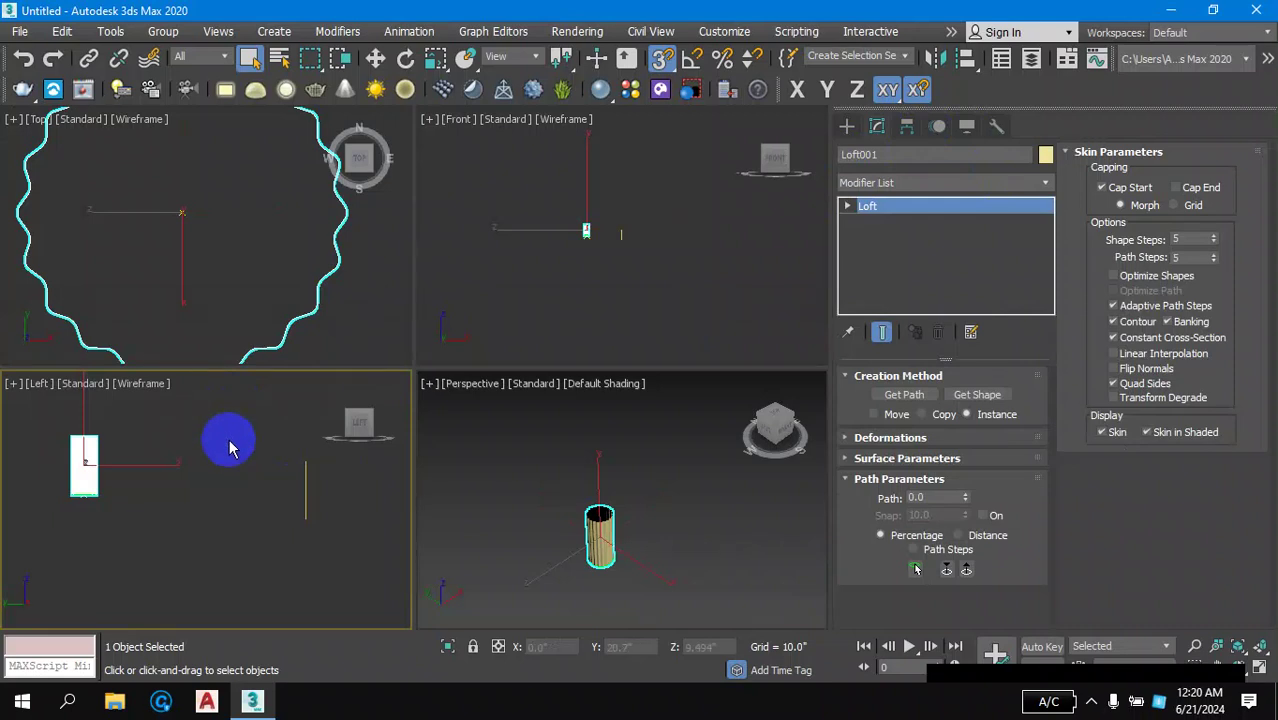
pyautogui.hotkey('alt', 'w')
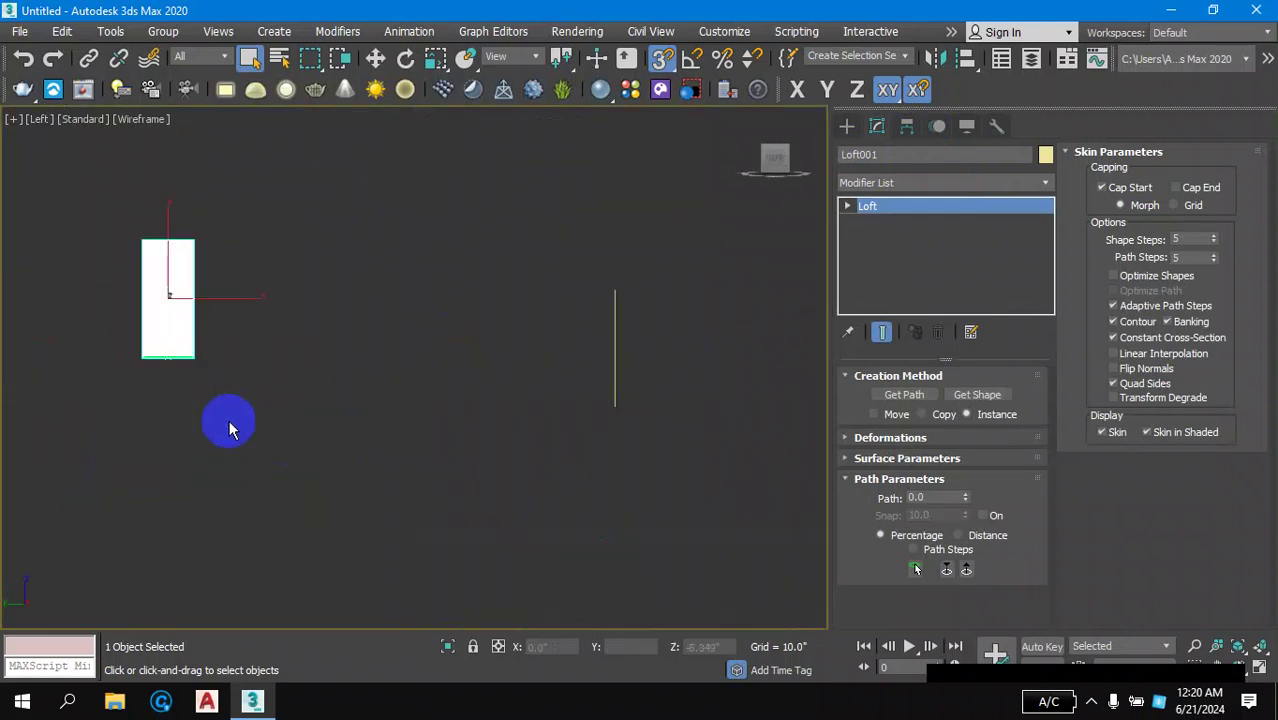
pyautogui.press('z')
pyautogui.scroll(2, 390, 393)
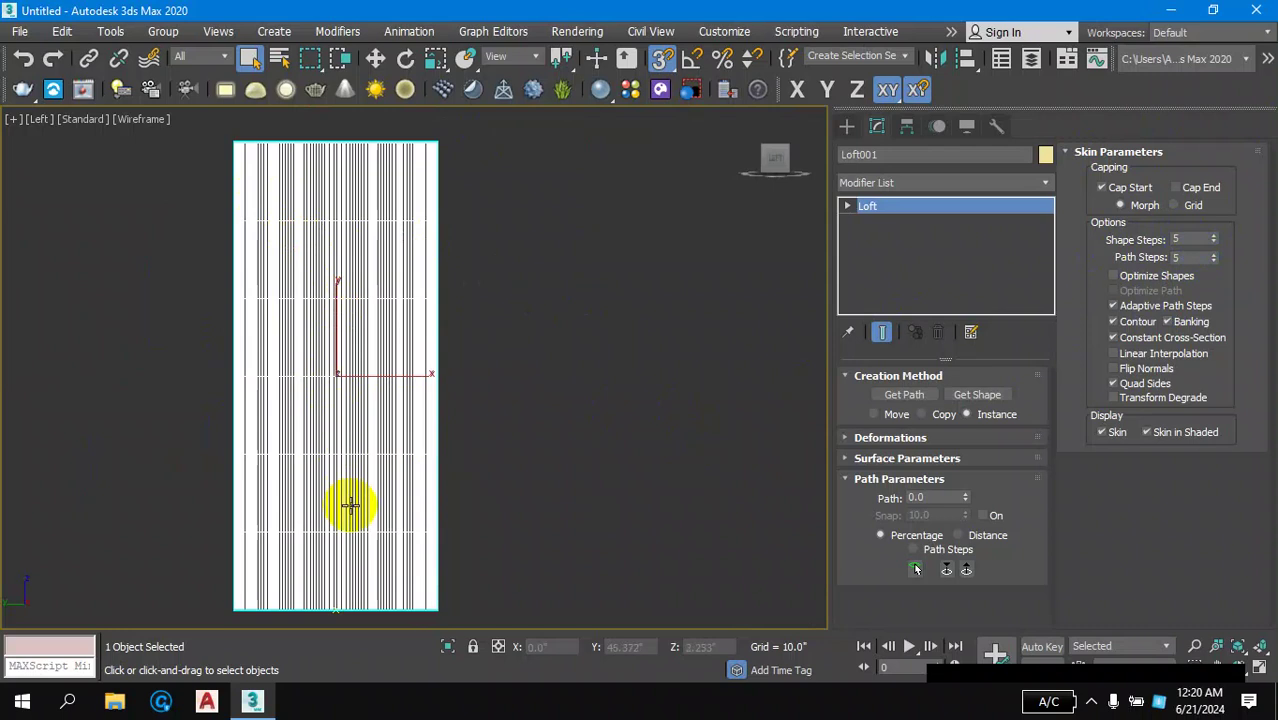
# - Set Loft001's Shape Steps and Path Steps to 10 and check the denser mesh
pyautogui.click(1168, 240)
pyautogui.write('10')
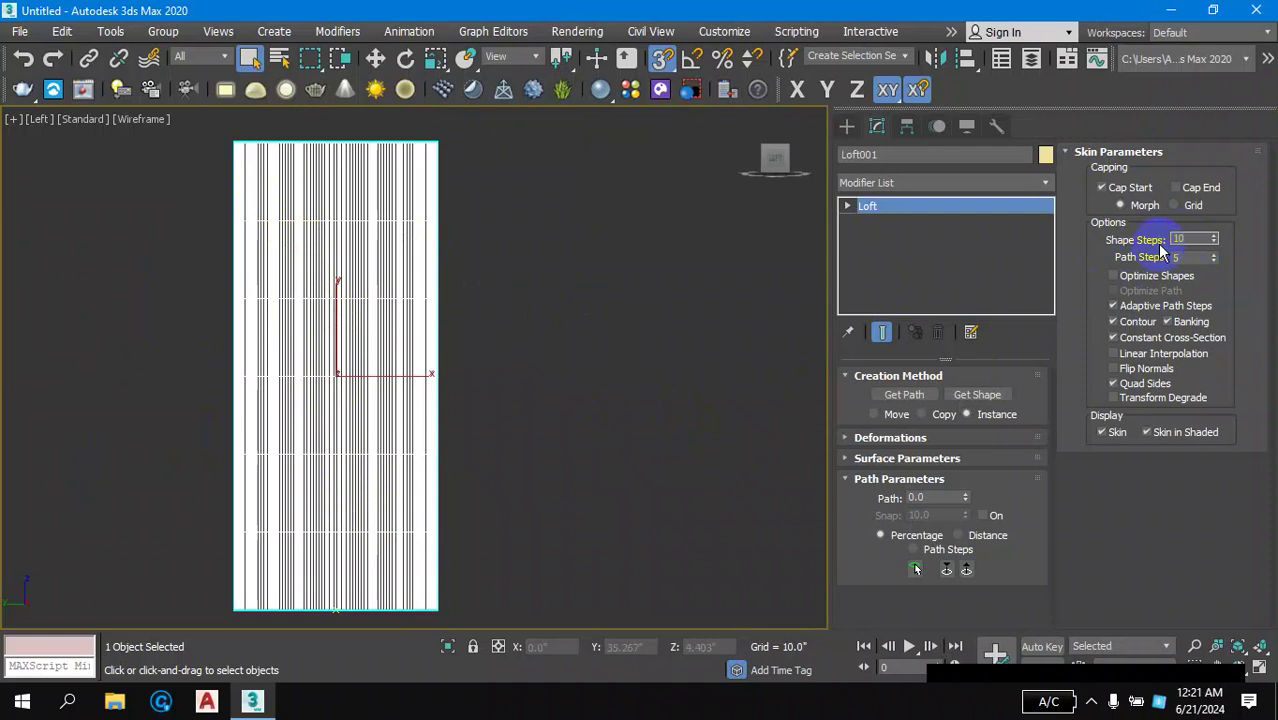
pyautogui.press('Return')
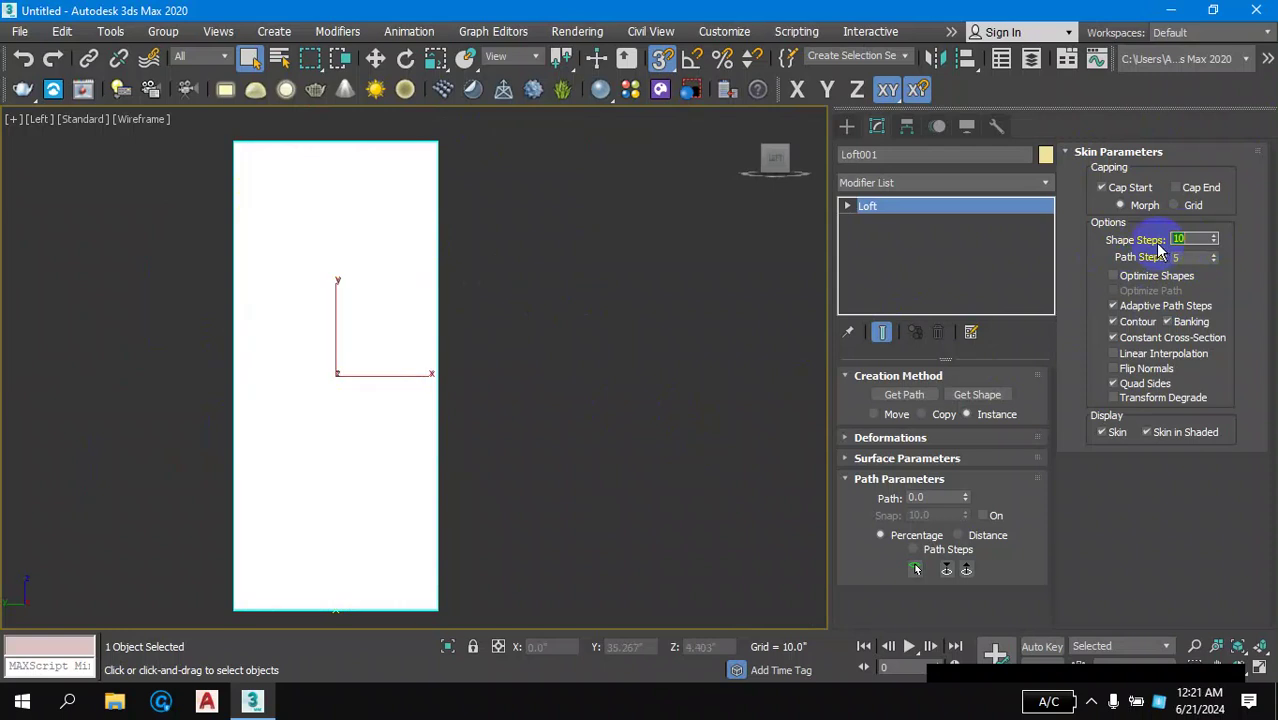
pyautogui.click(1186, 258)
pyautogui.write('10')
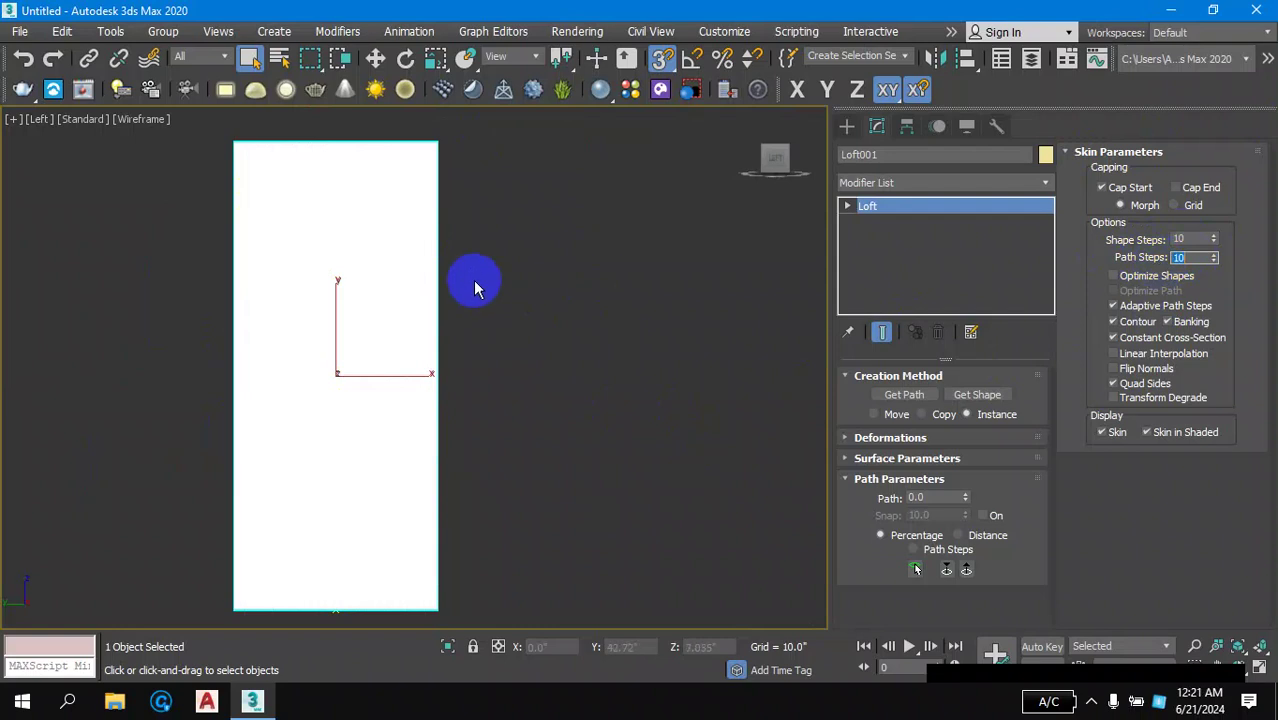
pyautogui.scroll(4, 360, 386)
pyautogui.scroll(-3, 400, 337)
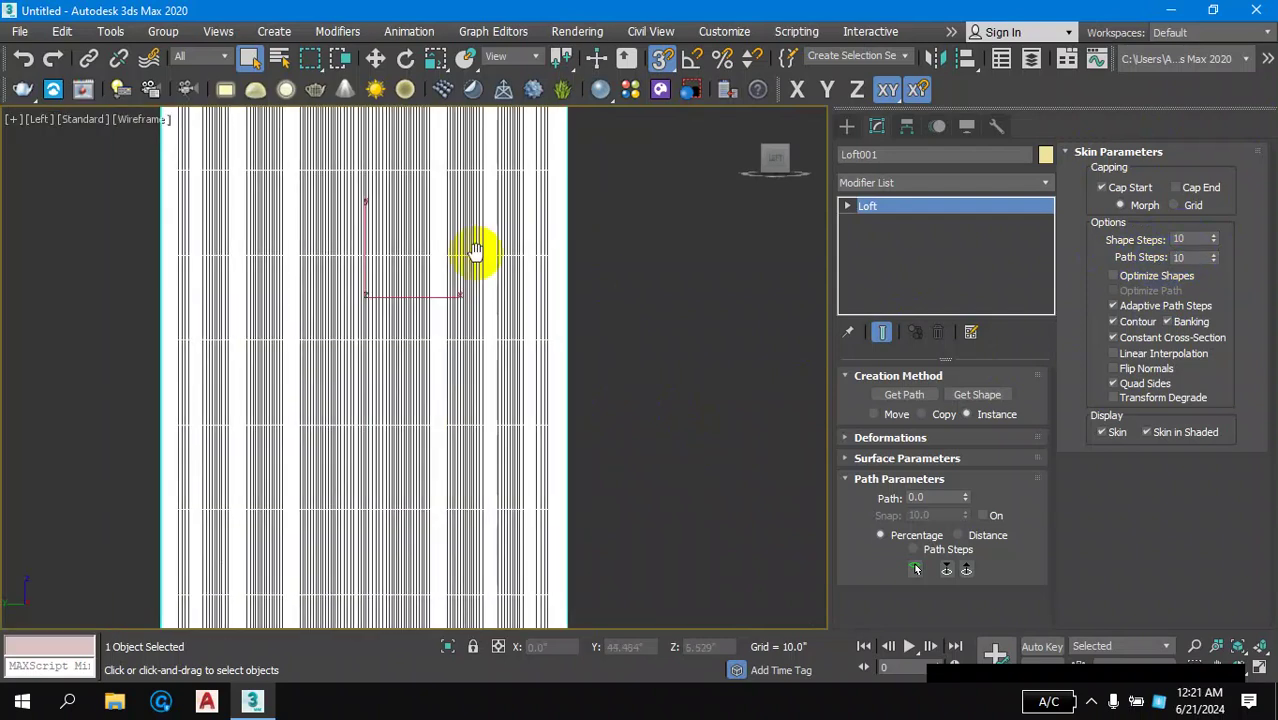
# - Expand Loft001's Deformations rollout and recentre the loft in the Left view
pyautogui.scroll(-2, 499, 420)
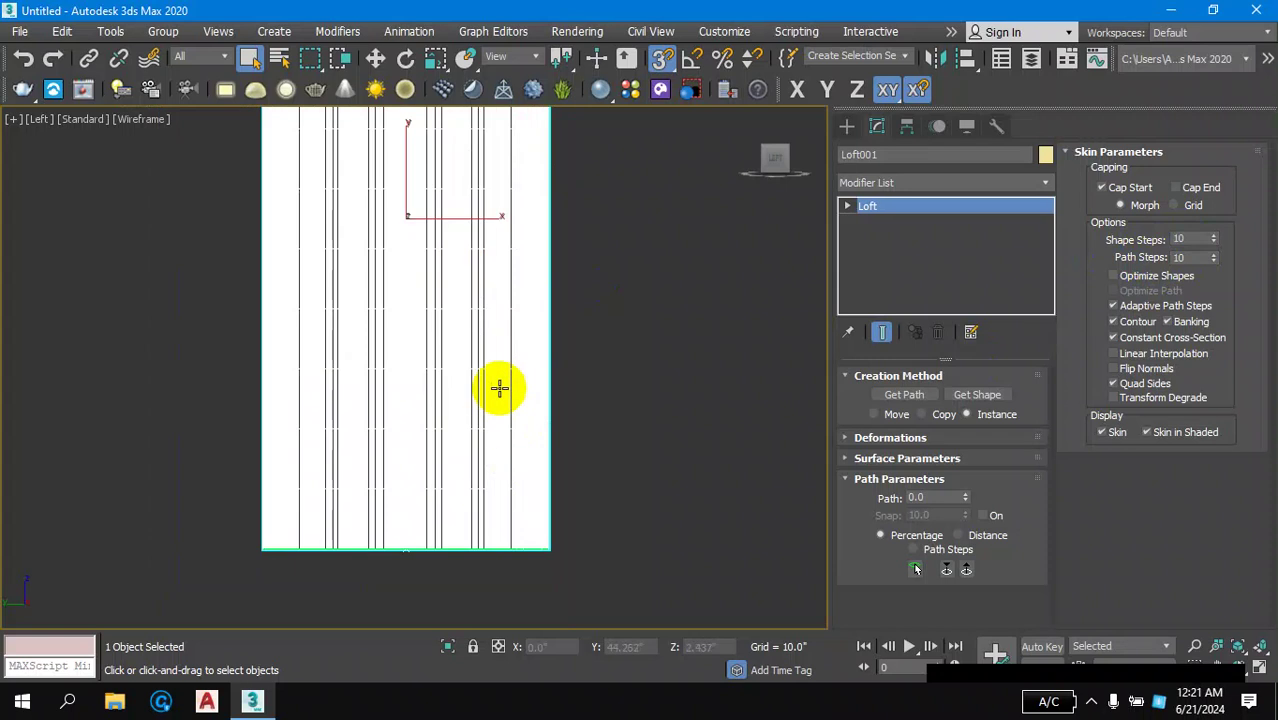
pyautogui.scroll(-2, 482, 390)
pyautogui.scroll(2, 485, 347)
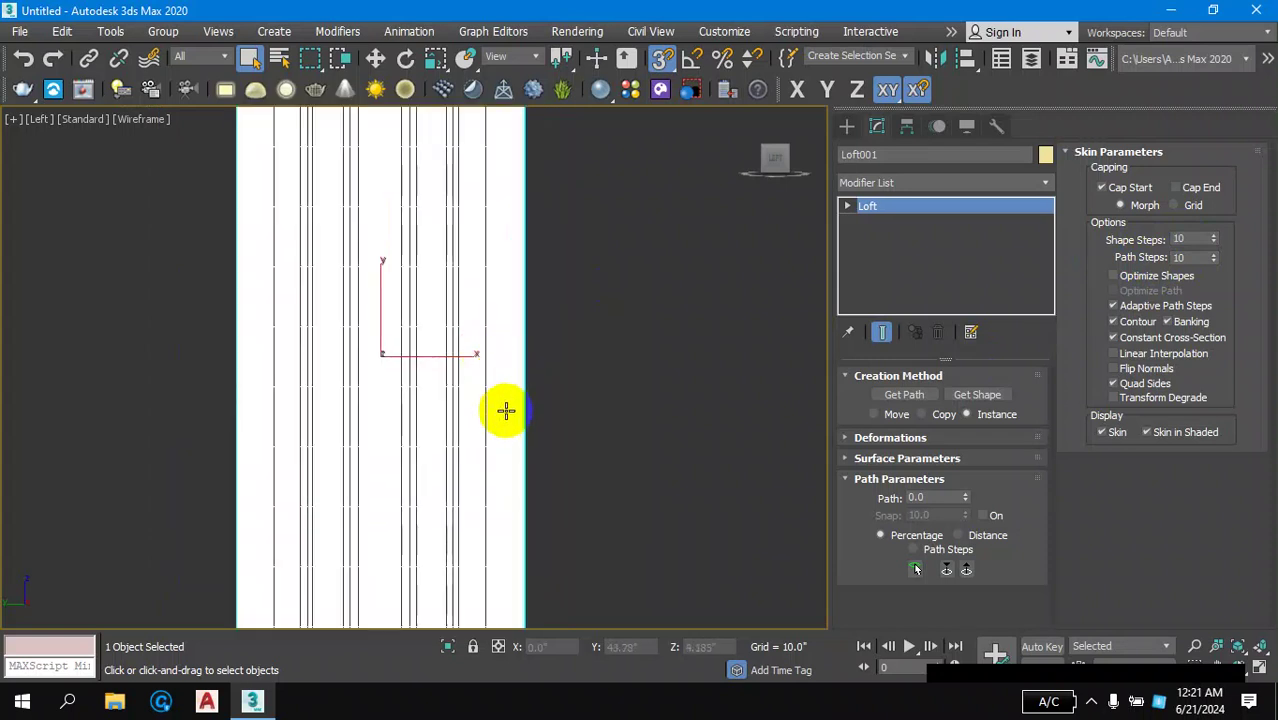
pyautogui.moveTo(505, 414); pyautogui.dragTo(476, 362, button='middle')
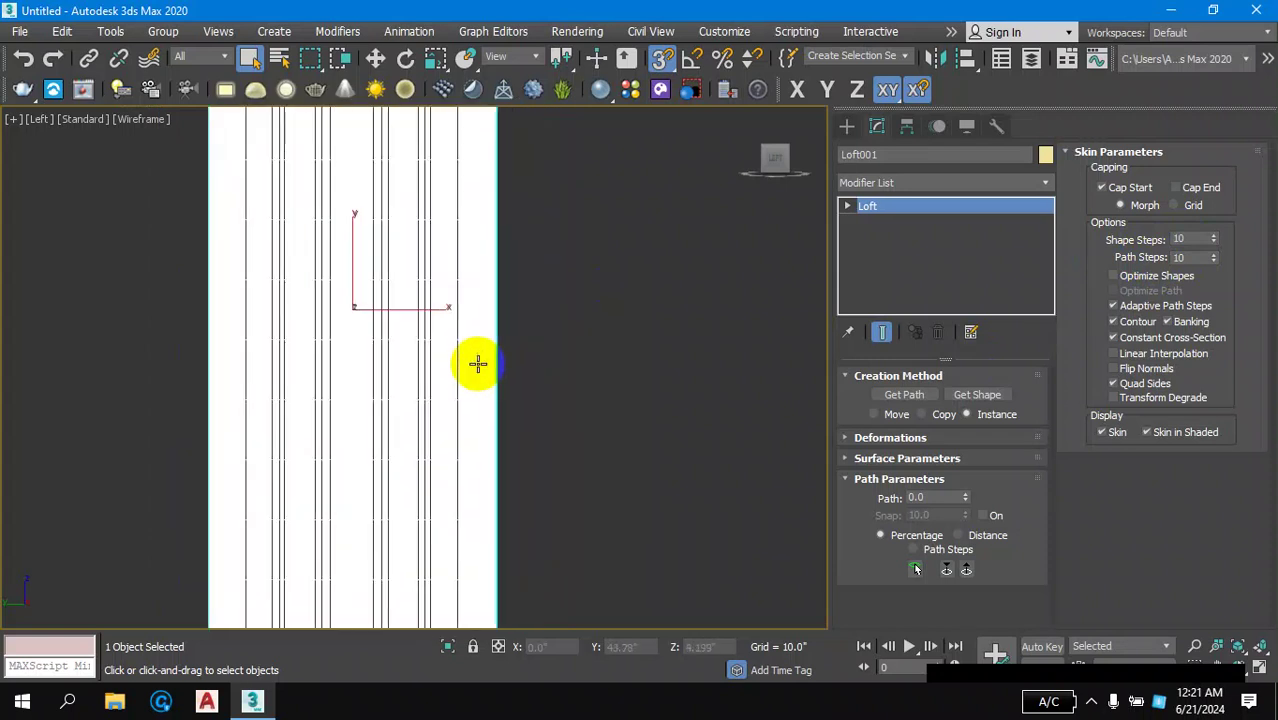
pyautogui.click(866, 441)
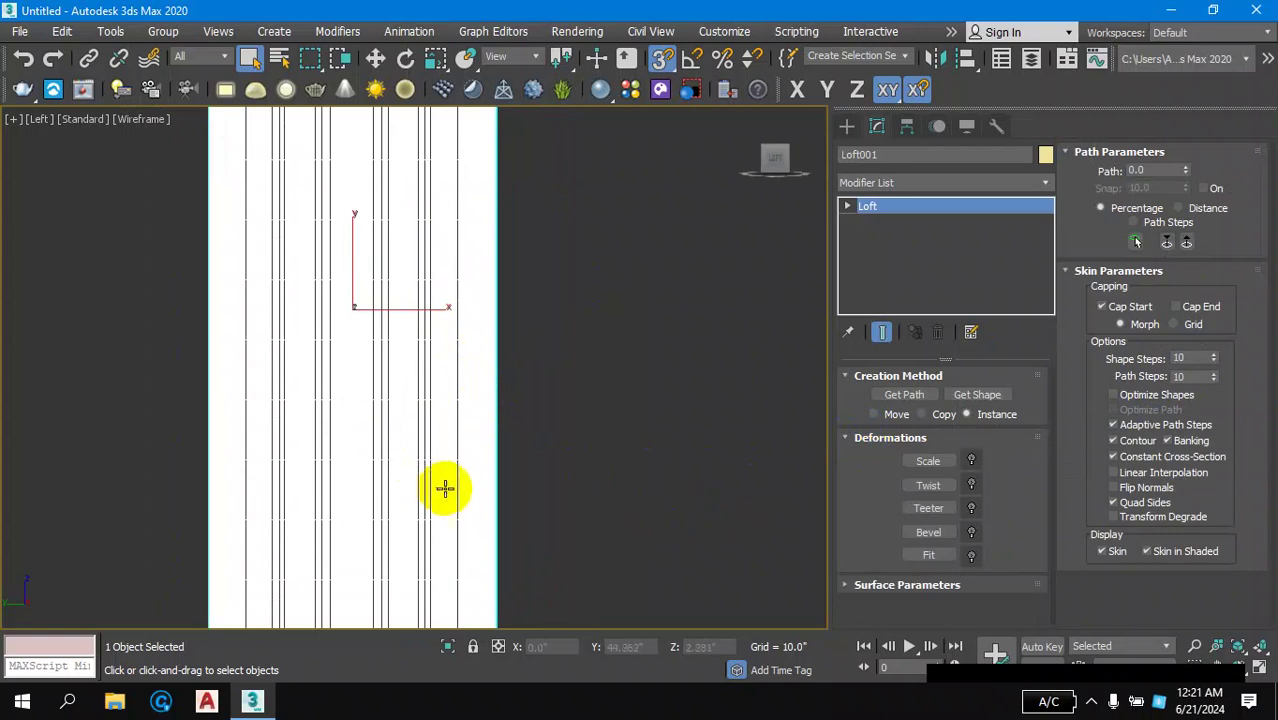
pyautogui.scroll(-2, 440, 484)
pyautogui.scroll(-1, 420, 420)
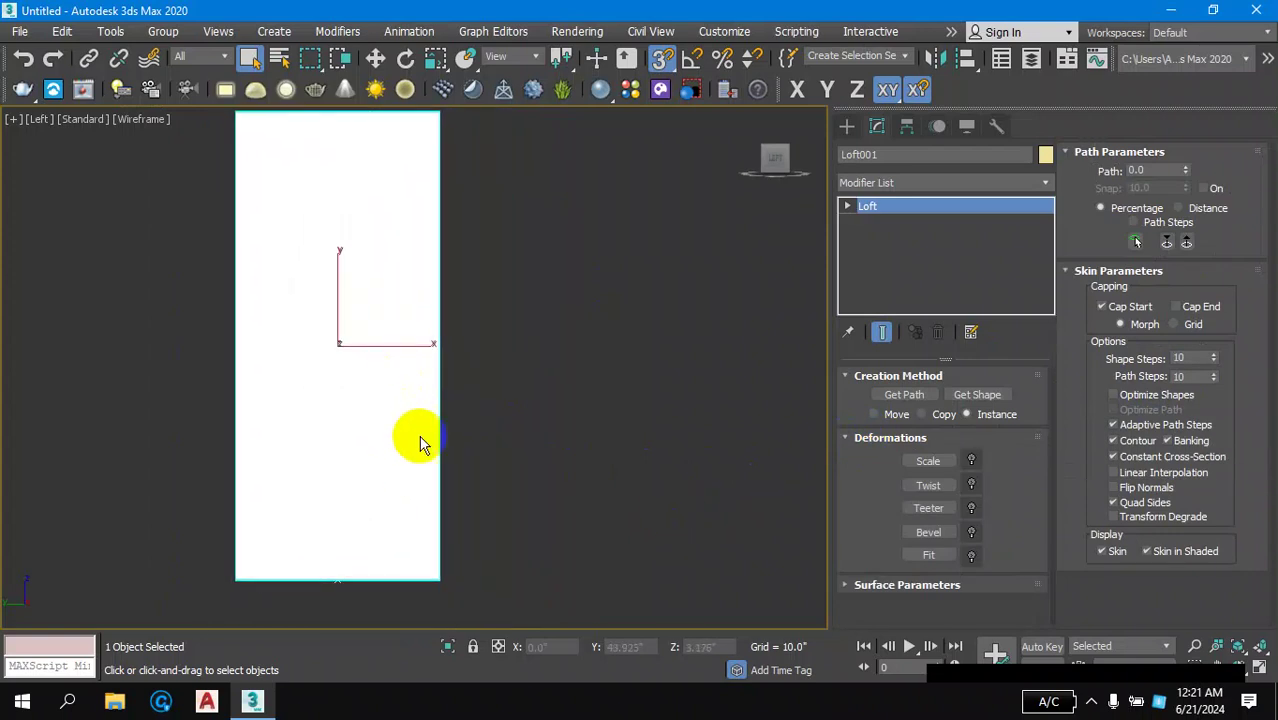
pyautogui.moveTo(551, 491); pyautogui.dragTo(522, 456, button='middle')
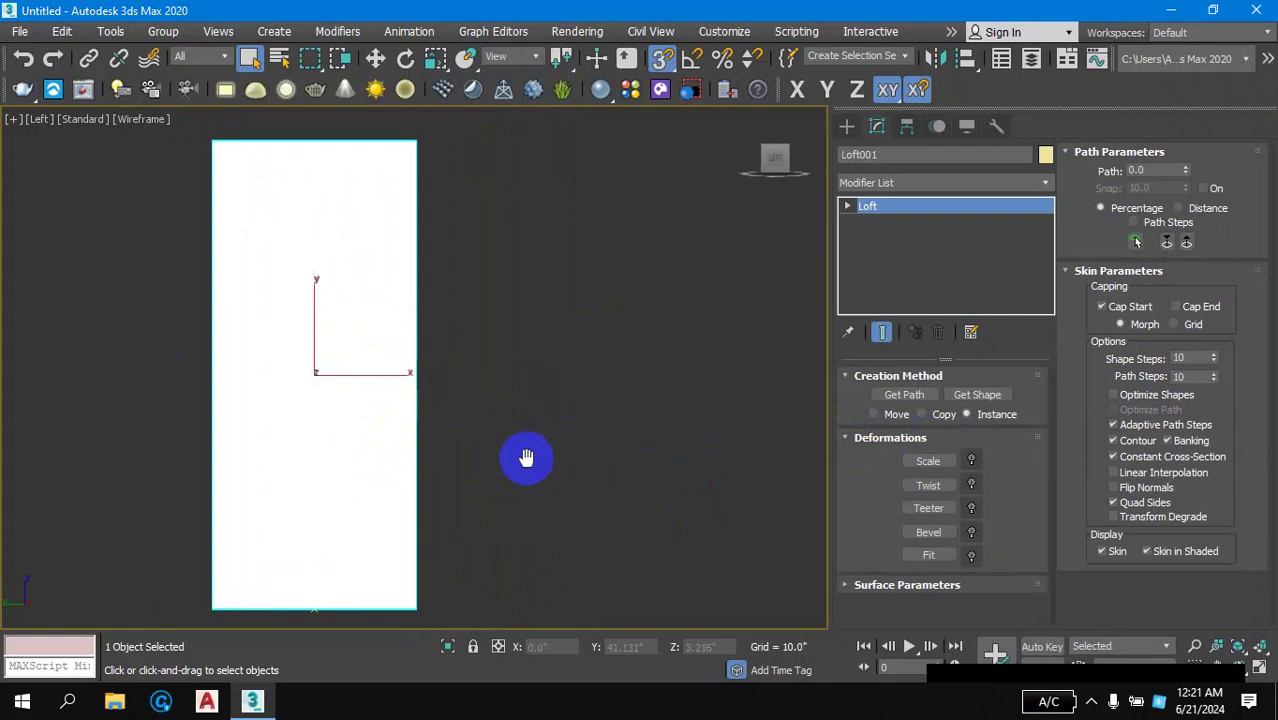
# - Open the Scale Deformation graph as a small window beside the vase, end point deselected
pyautogui.click(928, 460)
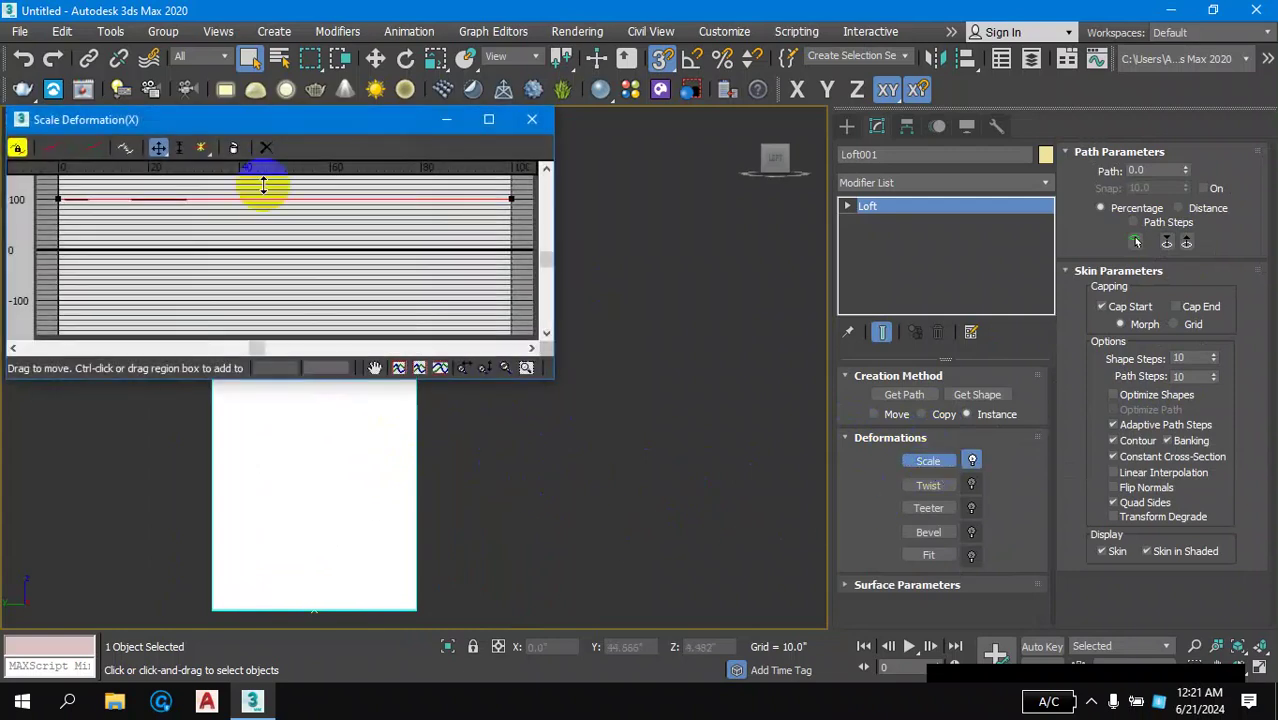
pyautogui.doubleClick(282, 122)
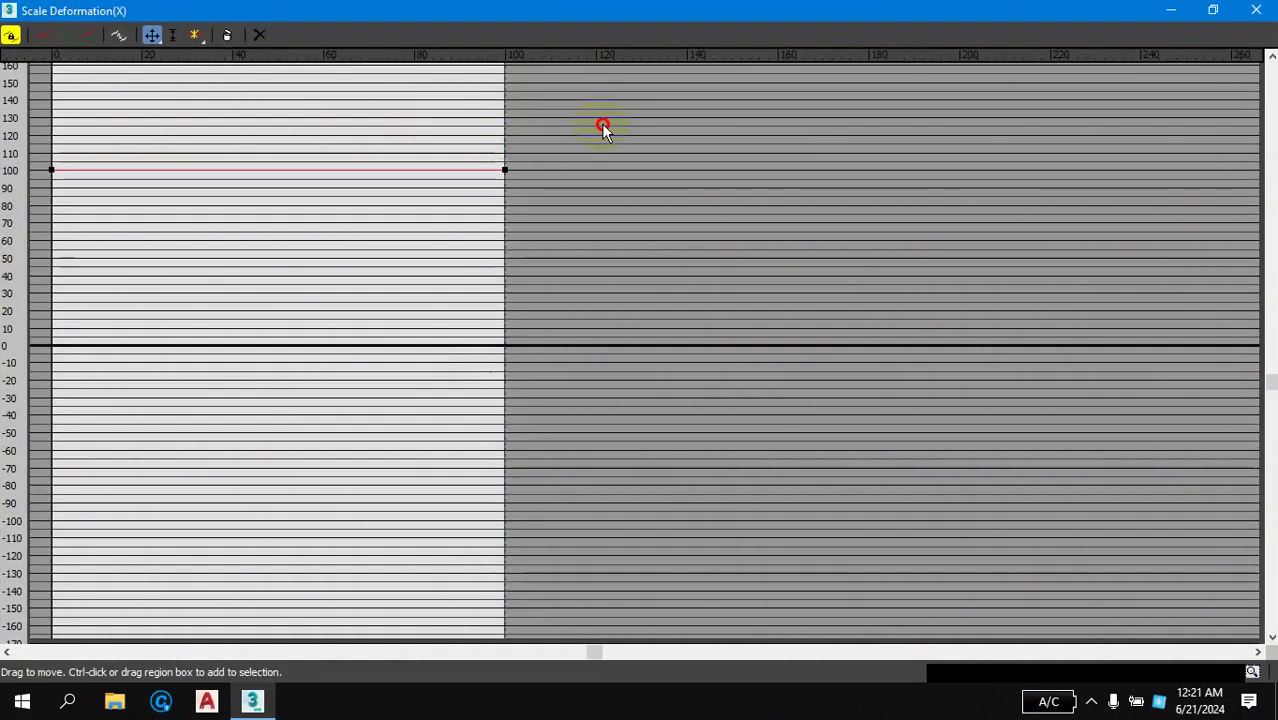
pyautogui.click(1216, 14)
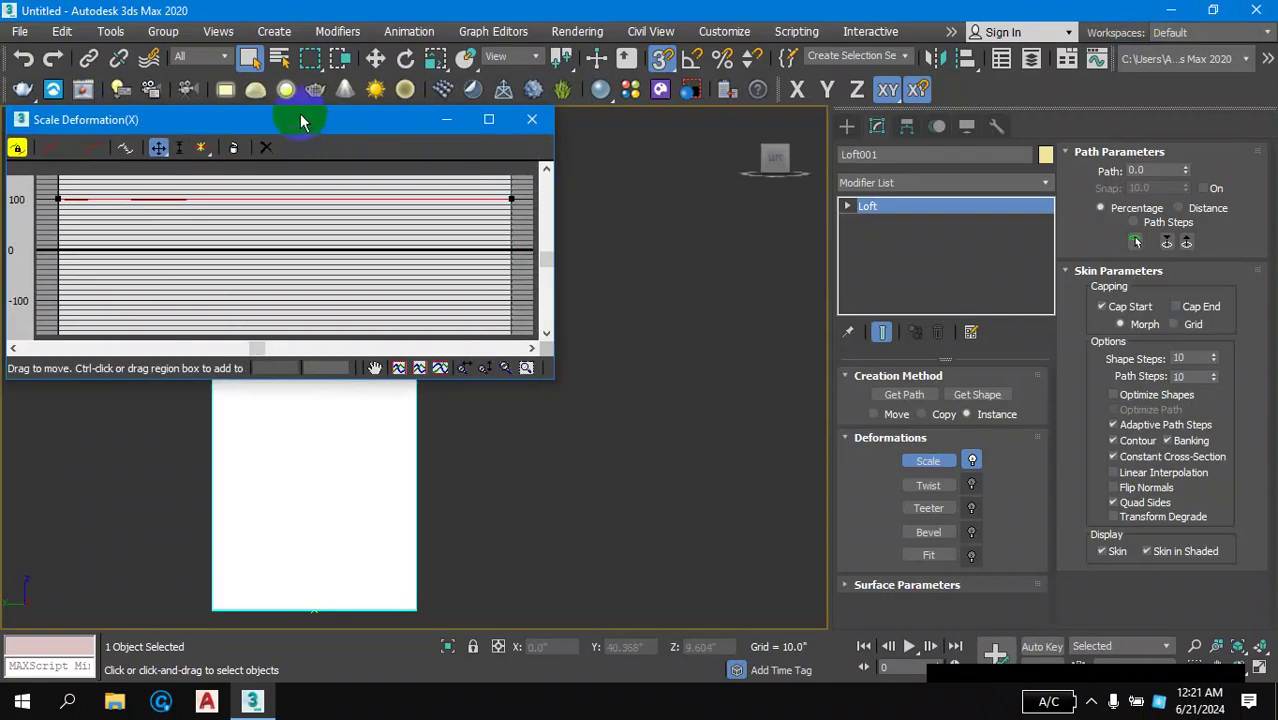
pyautogui.moveTo(300, 123)
pyautogui.mouseDown()
pyautogui.moveTo(407, 132)
pyautogui.moveTo(782, 71)
pyautogui.mouseUp()
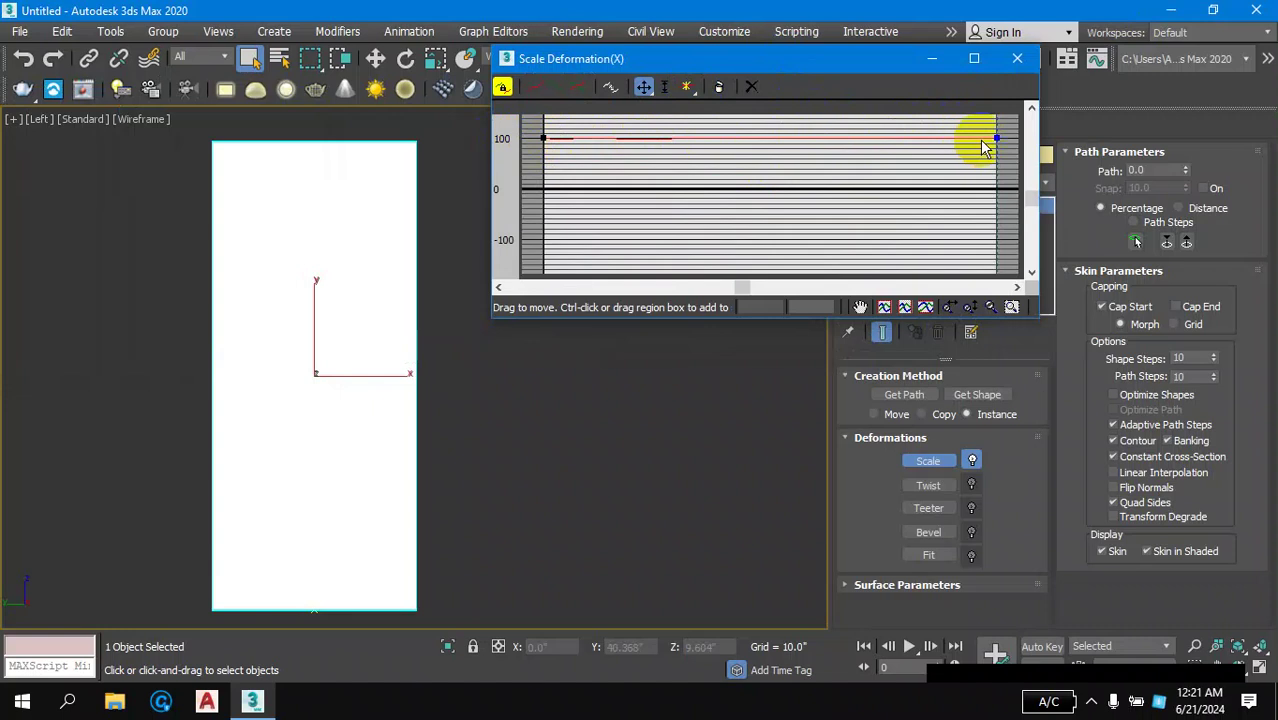
pyautogui.click(573, 173)
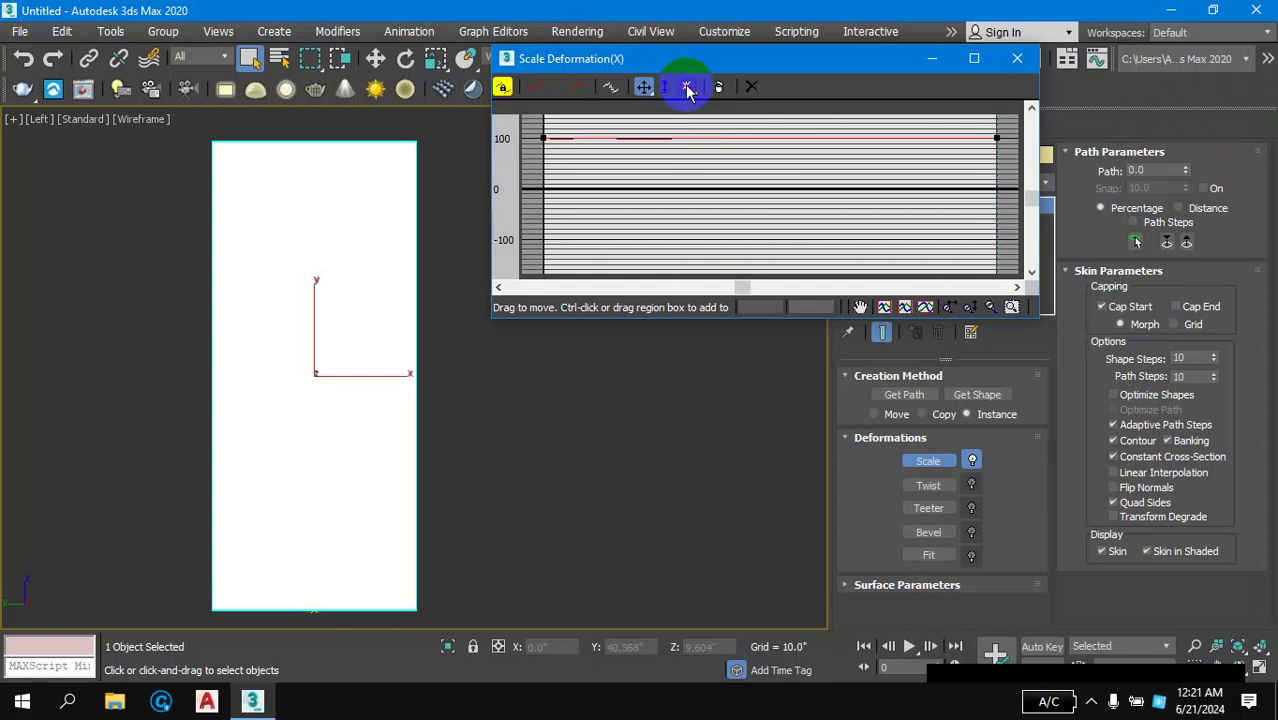
# - With Insert Corner Point, add a control point near the start of the scale curve
pyautogui.click(687, 87)
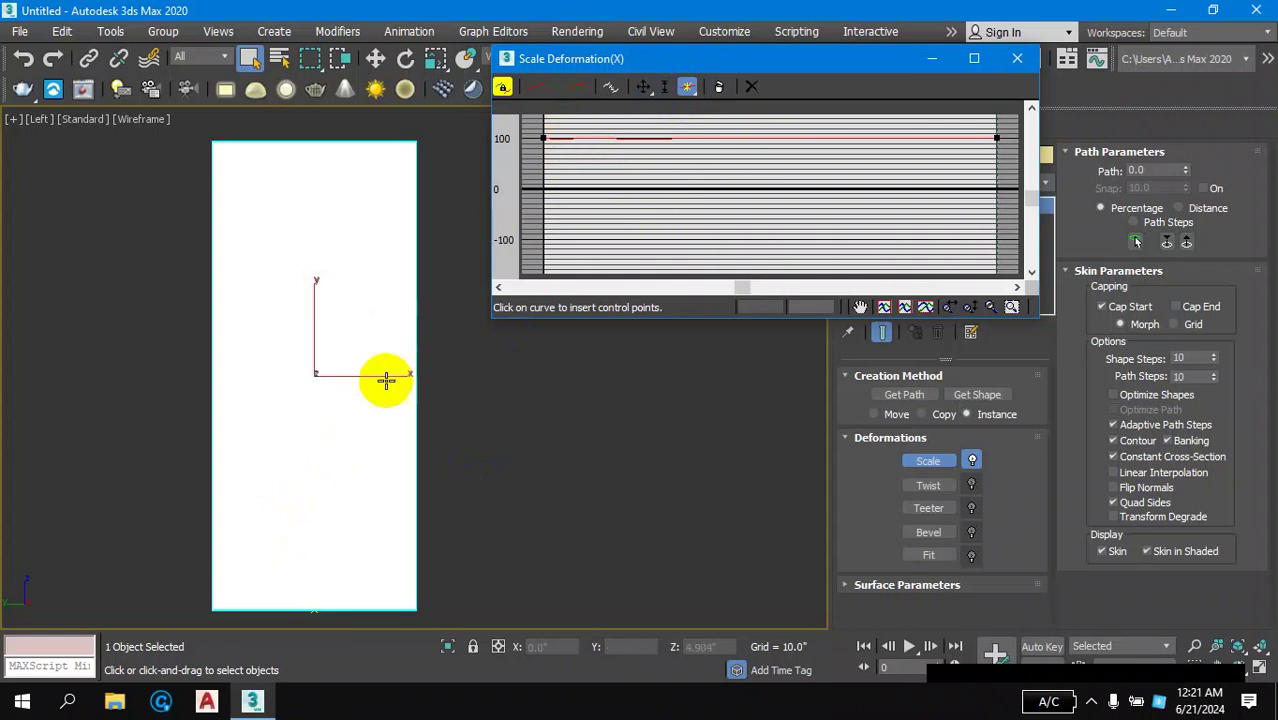
pyautogui.moveTo(433, 518); pyautogui.dragTo(348, 506, button='middle')
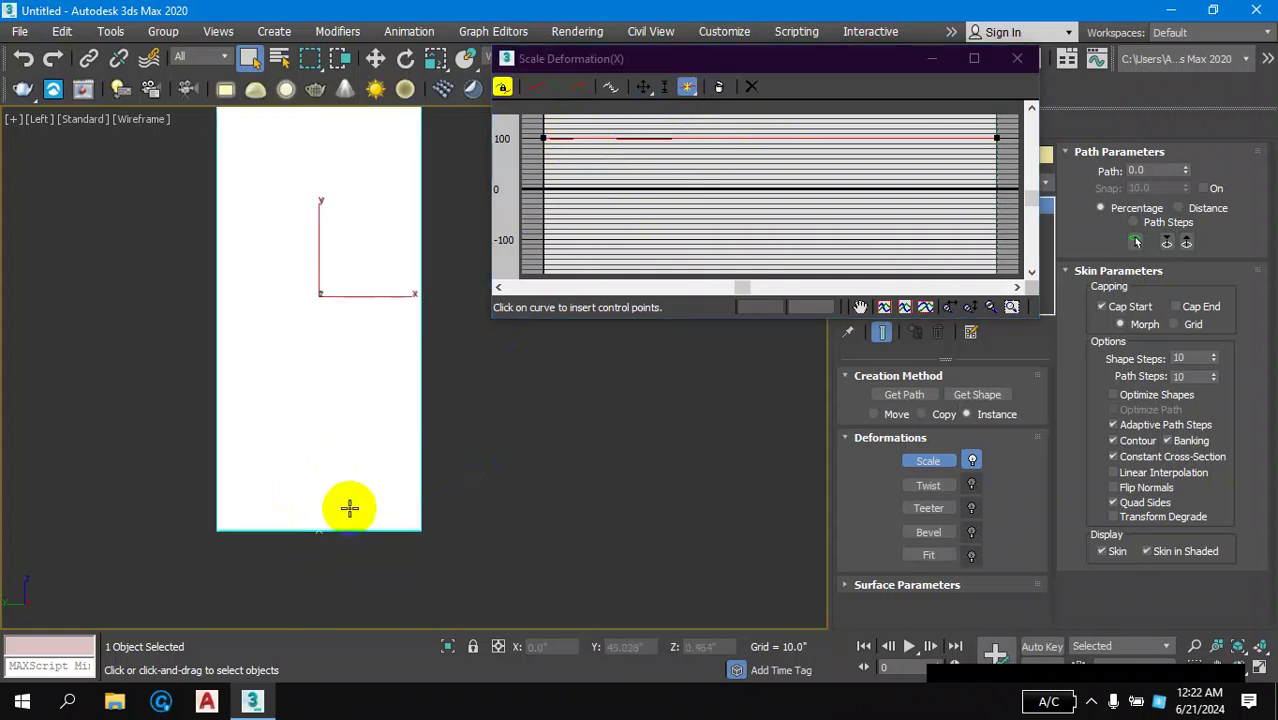
pyautogui.scroll(3, 310, 507)
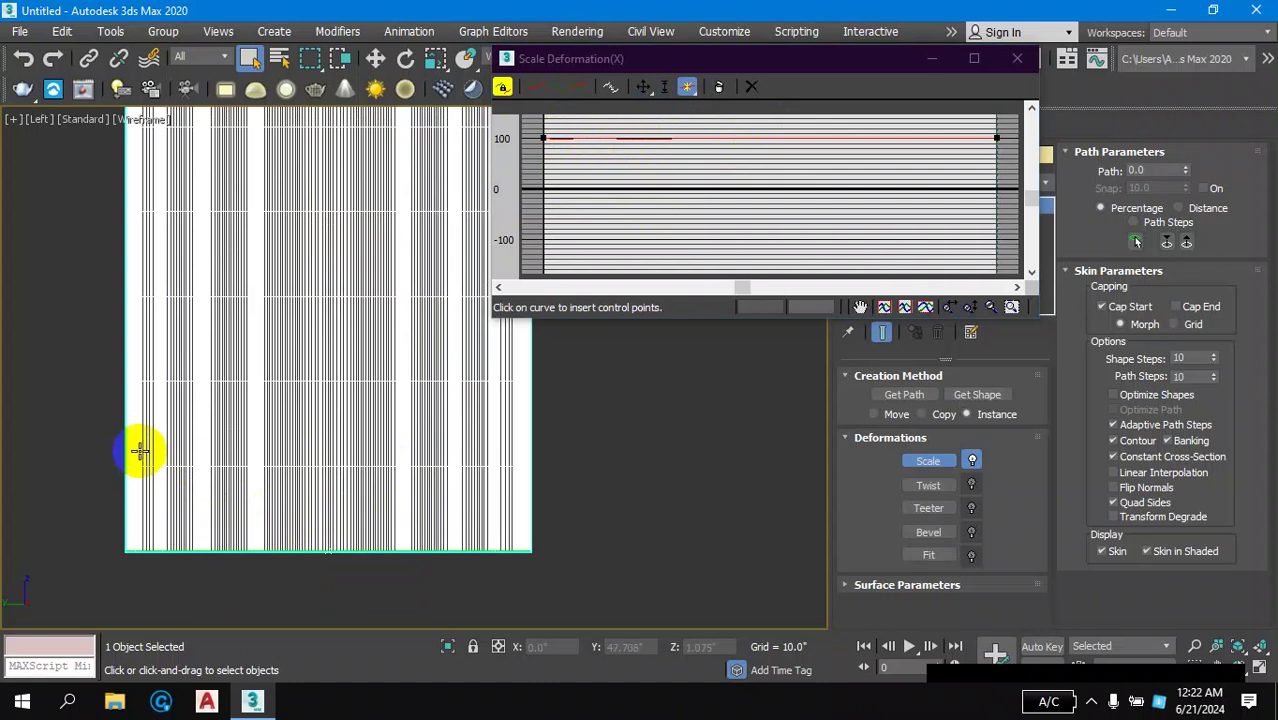
pyautogui.click(122, 545)
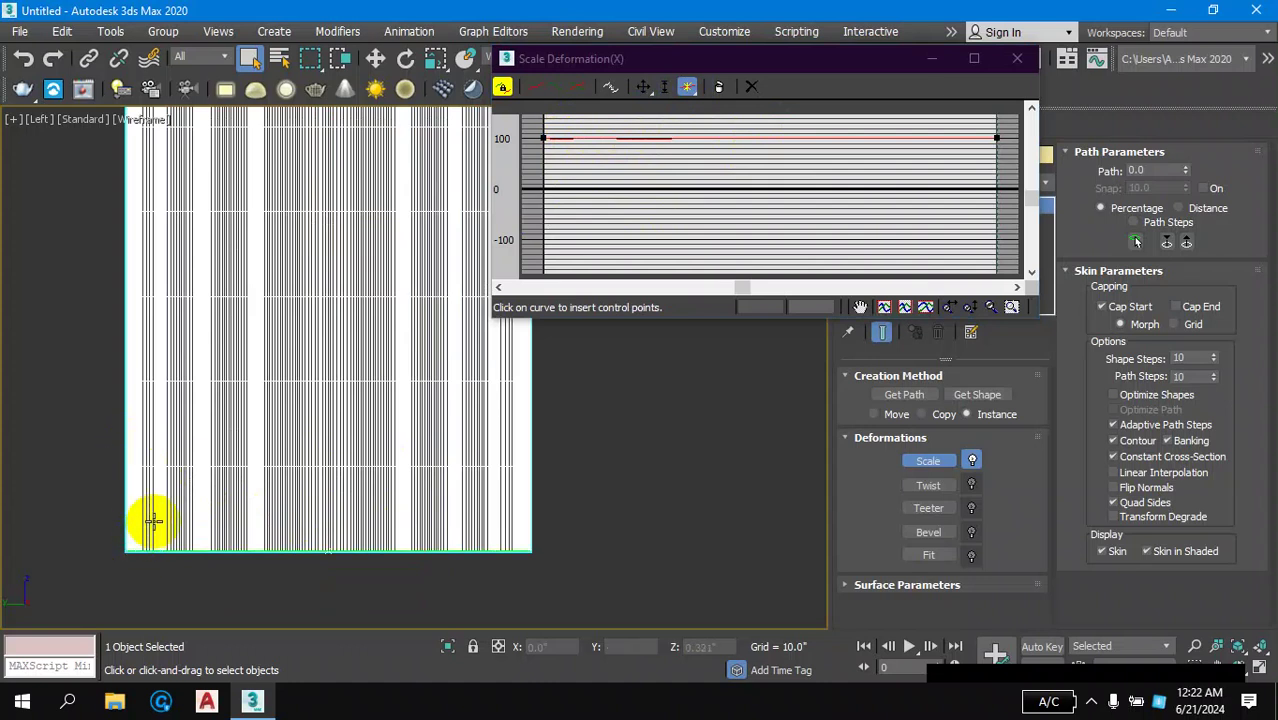
pyautogui.click(131, 373)
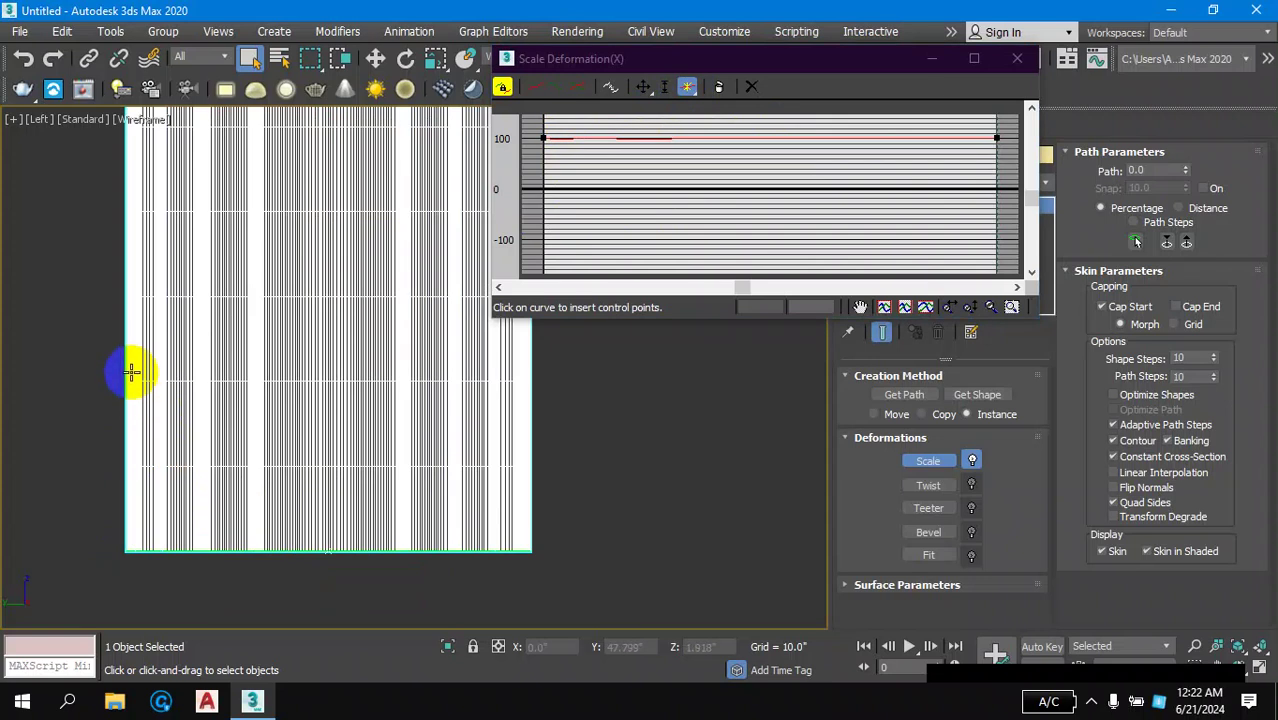
pyautogui.click(177, 540)
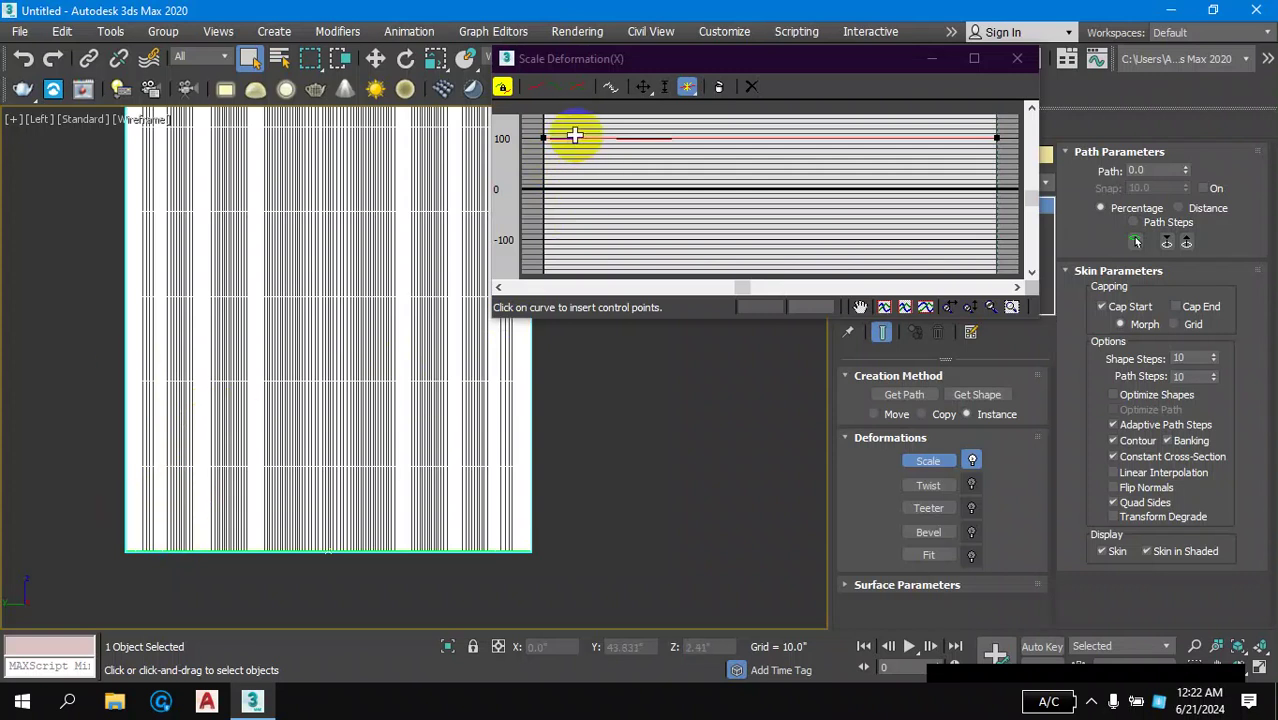
pyautogui.click(570, 136)
pyautogui.click(573, 137)
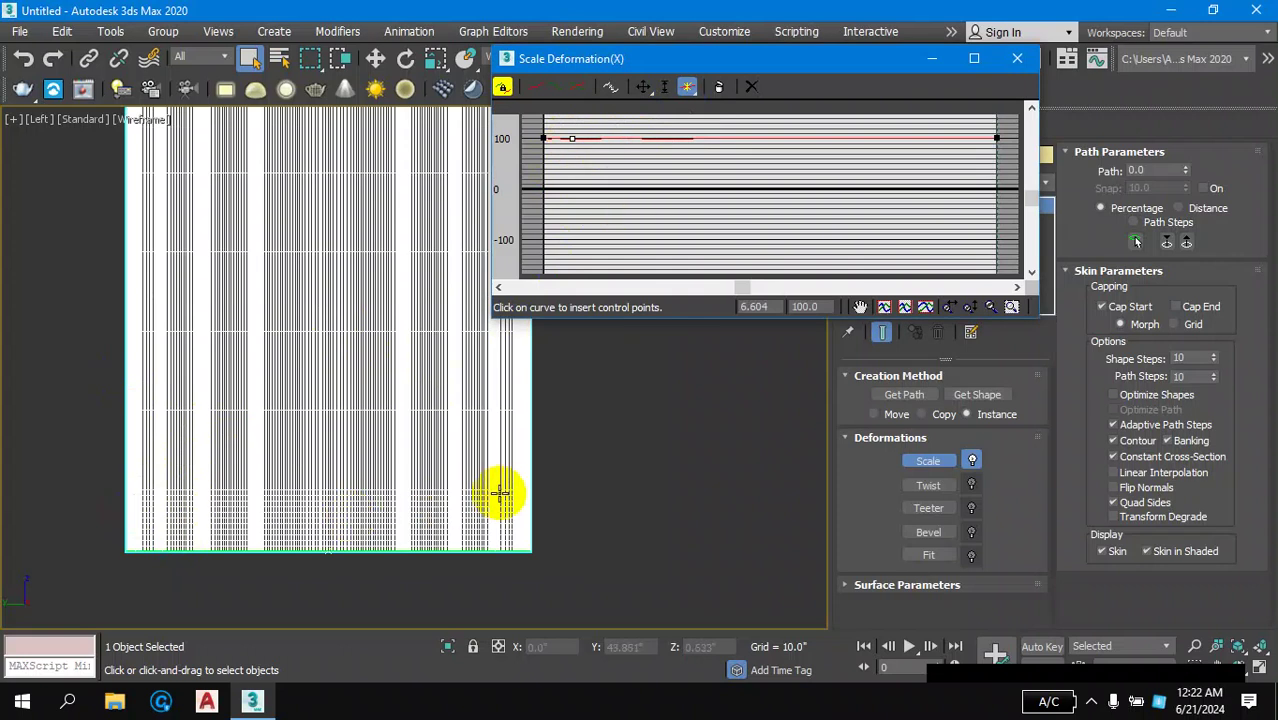
# - Add scale curve points midway and about two-thirds along the path
pyautogui.click(623, 137)
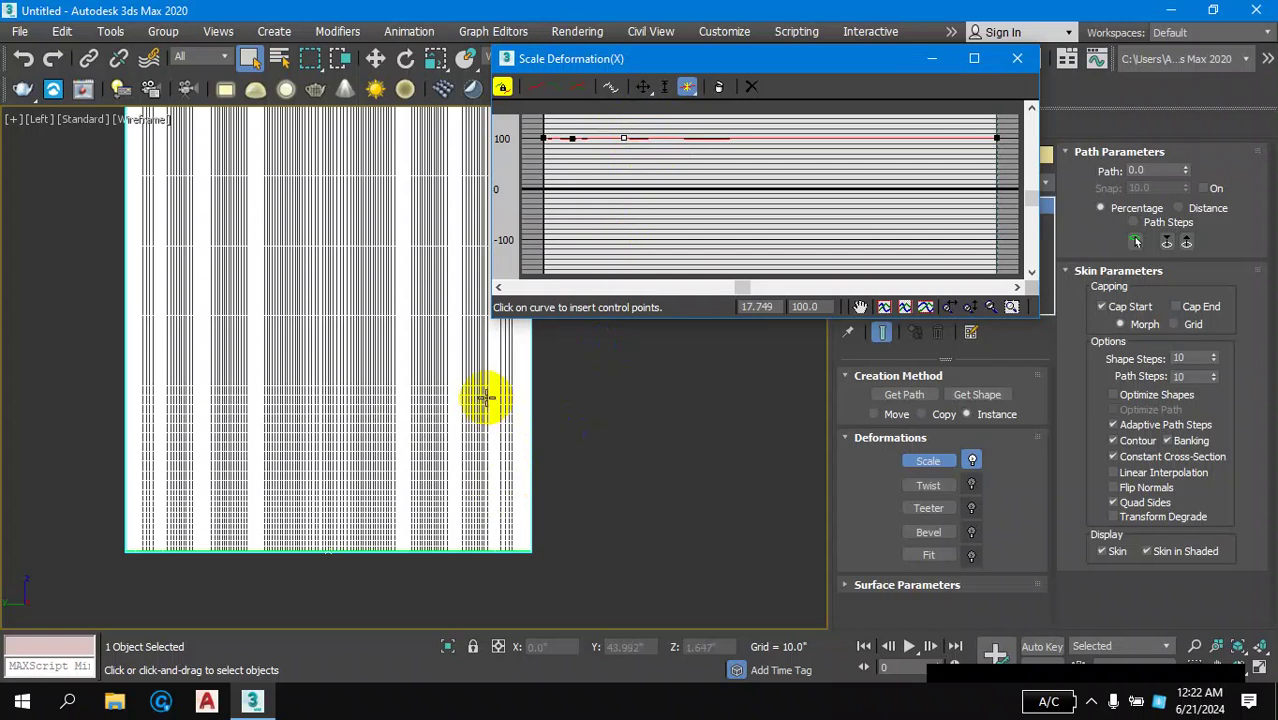
pyautogui.scroll(2, 499, 440)
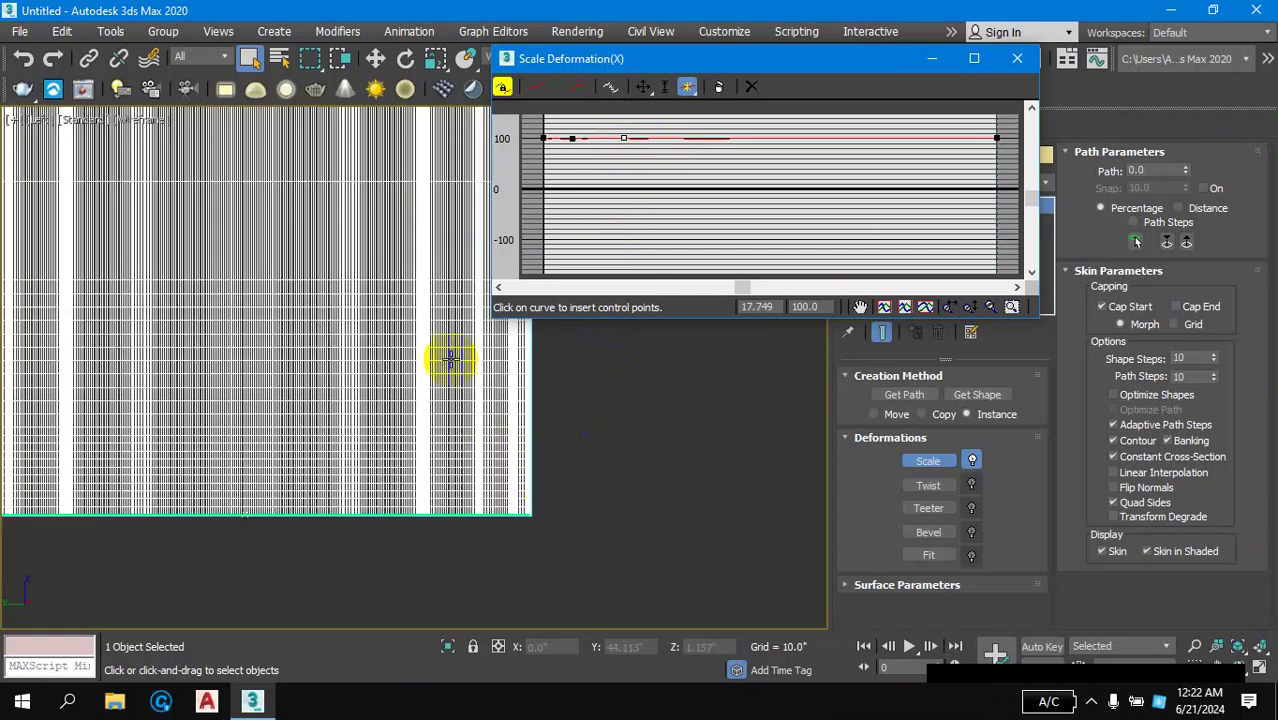
pyautogui.scroll(-3, 531, 477)
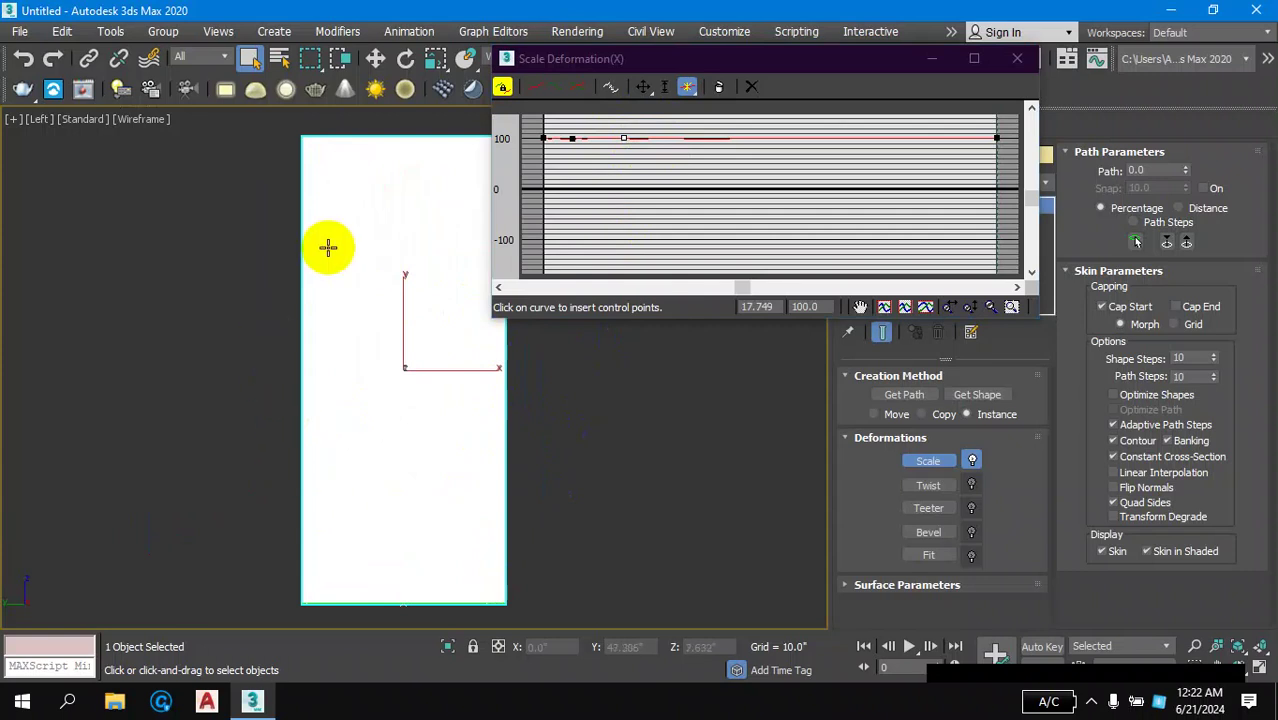
pyautogui.click(748, 139)
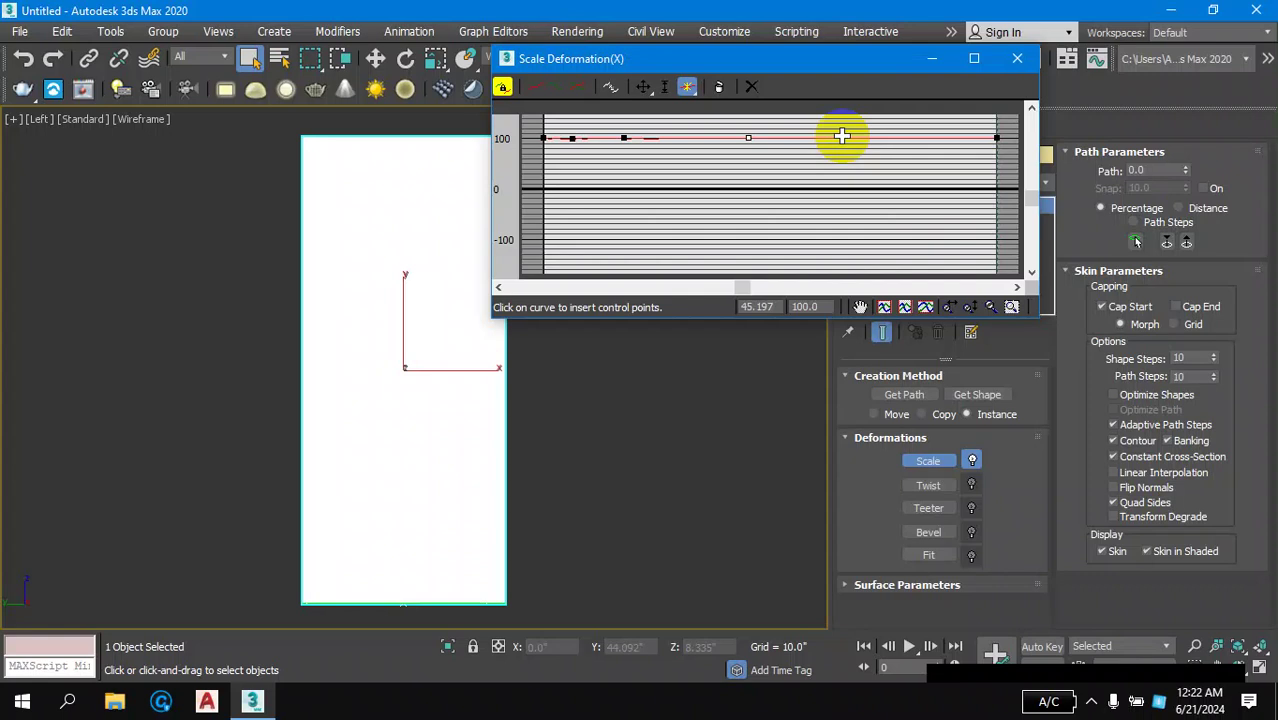
pyautogui.click(841, 136)
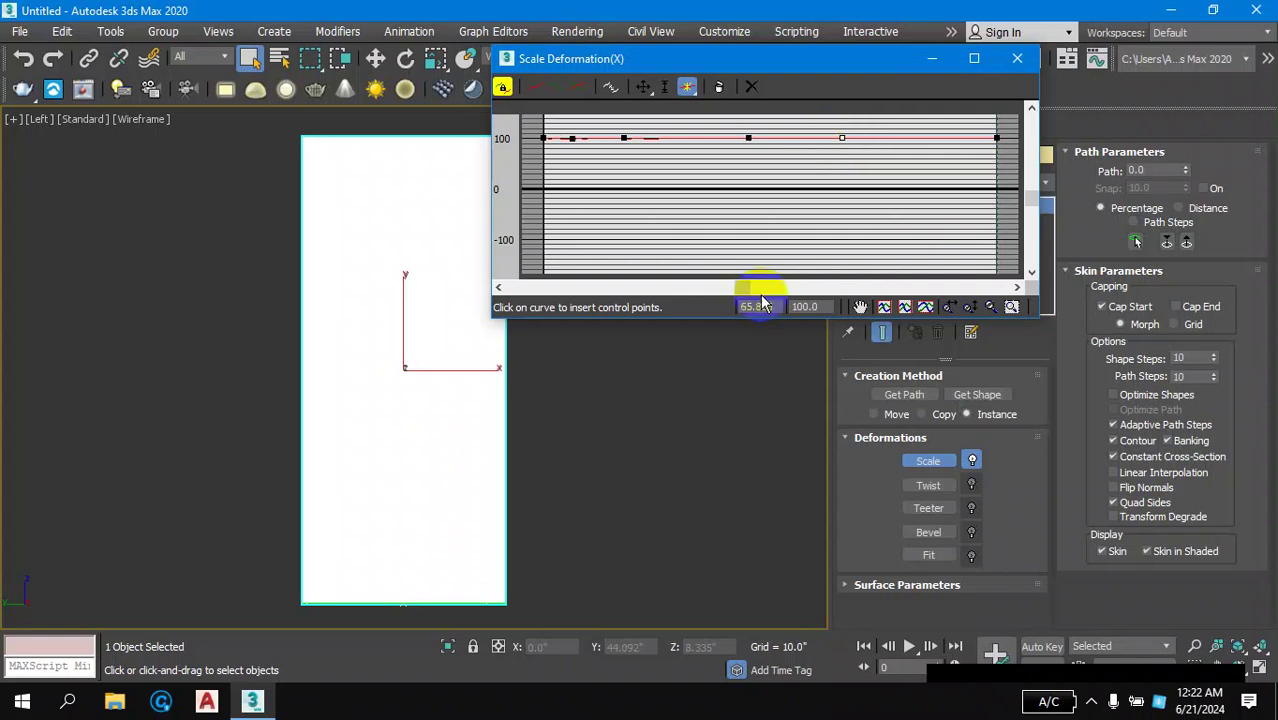
pyautogui.scroll(-2, 416, 298)
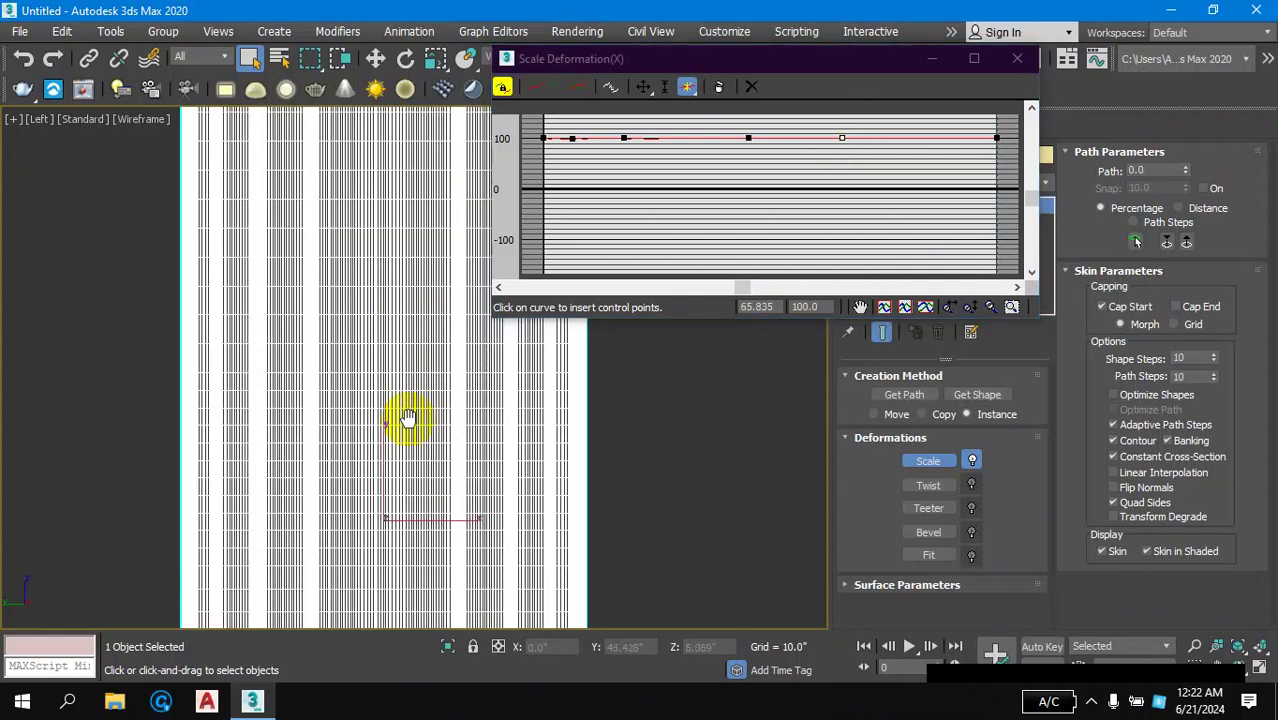
pyautogui.moveTo(408, 419); pyautogui.dragTo(391, 508, button='middle')
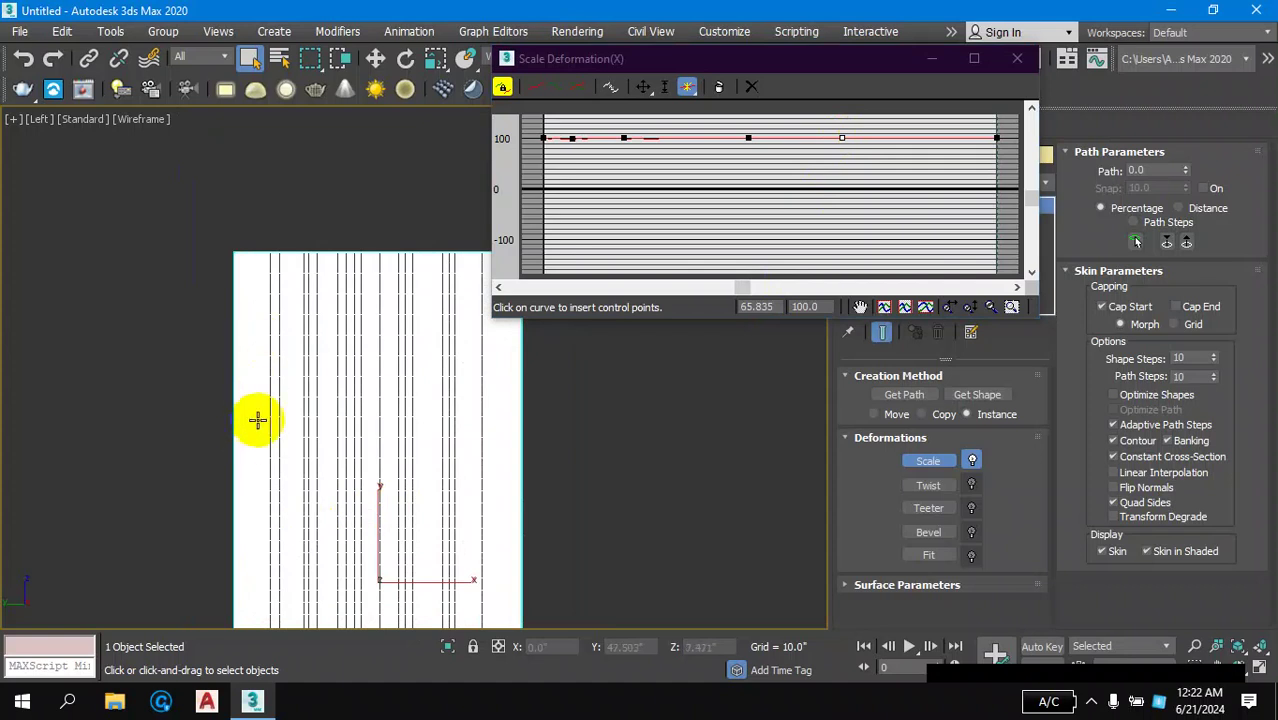
# - Add points at about 85 percent and near the end, all still at 100%
pyautogui.click(931, 137)
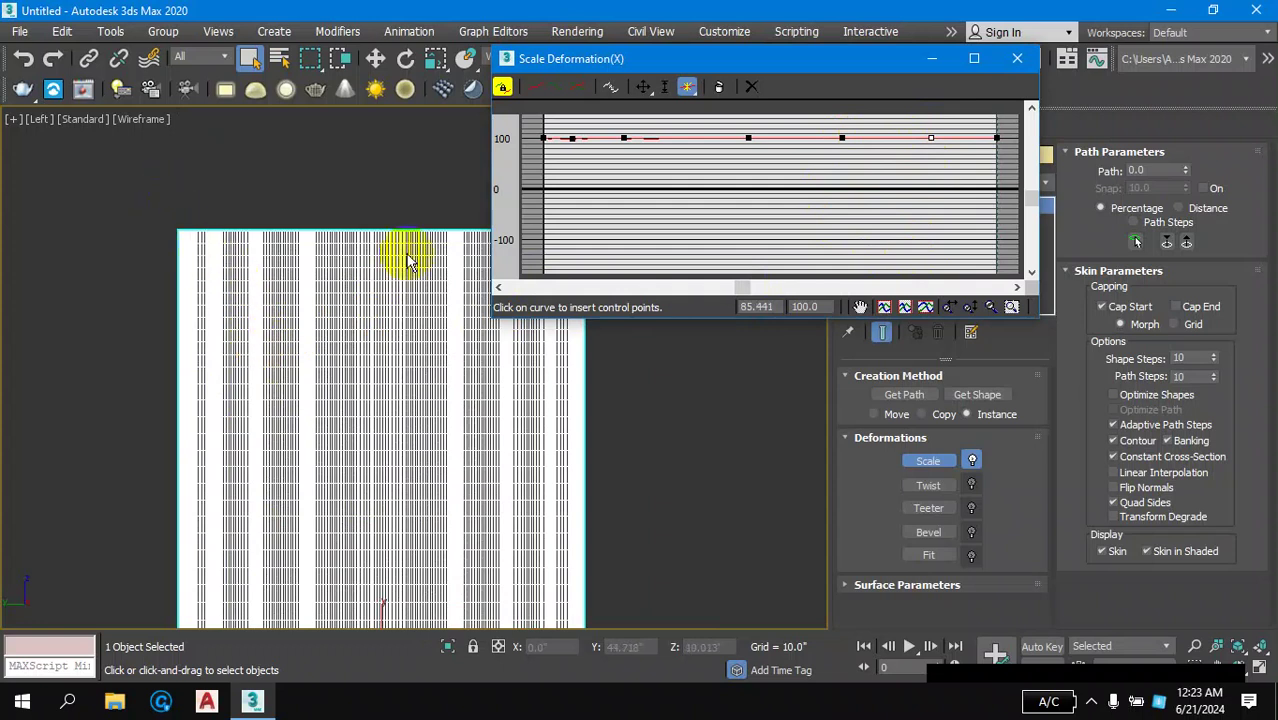
pyautogui.click(979, 137)
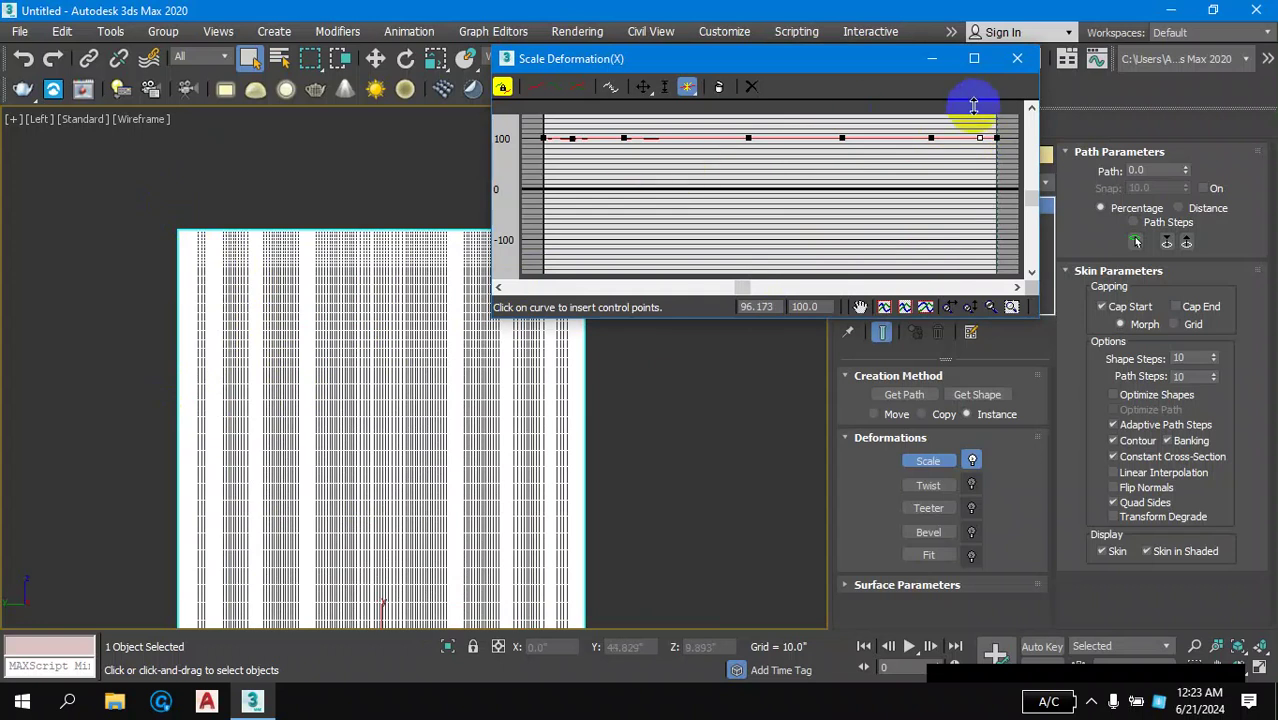
pyautogui.scroll(-5, 210, 340)
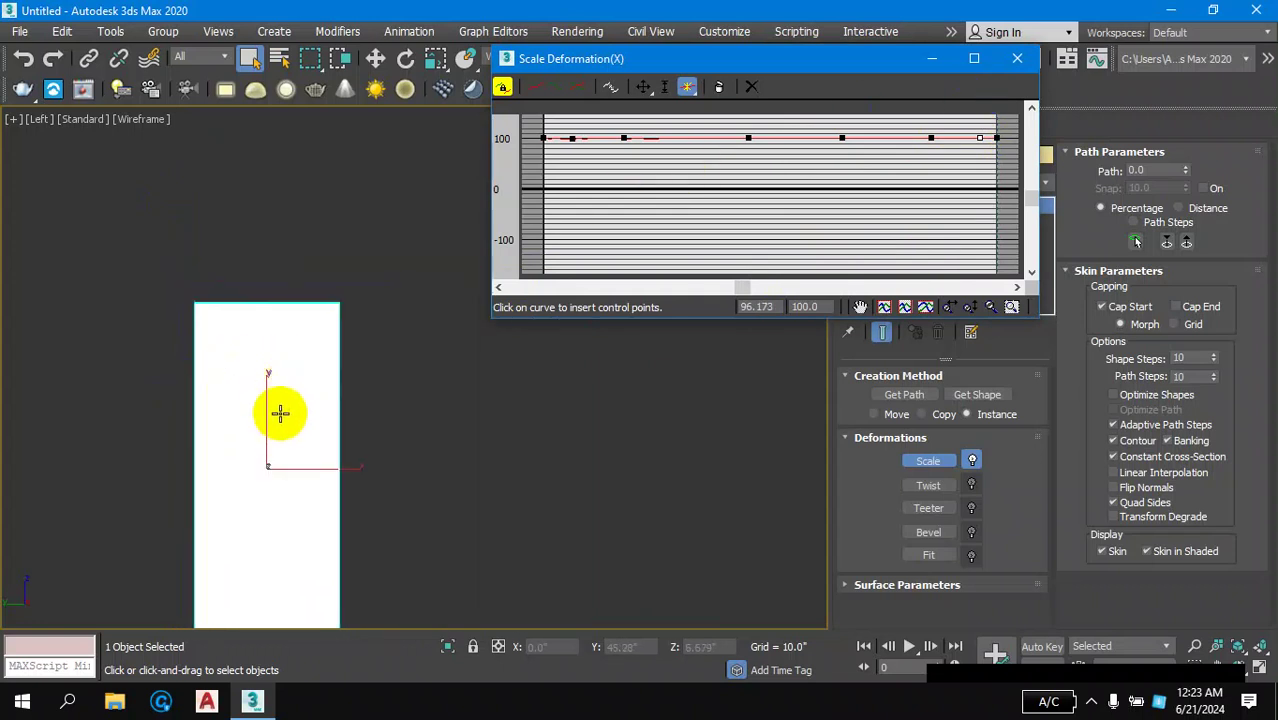
pyautogui.scroll(2, 280, 413)
pyautogui.scroll(2, 290, 430)
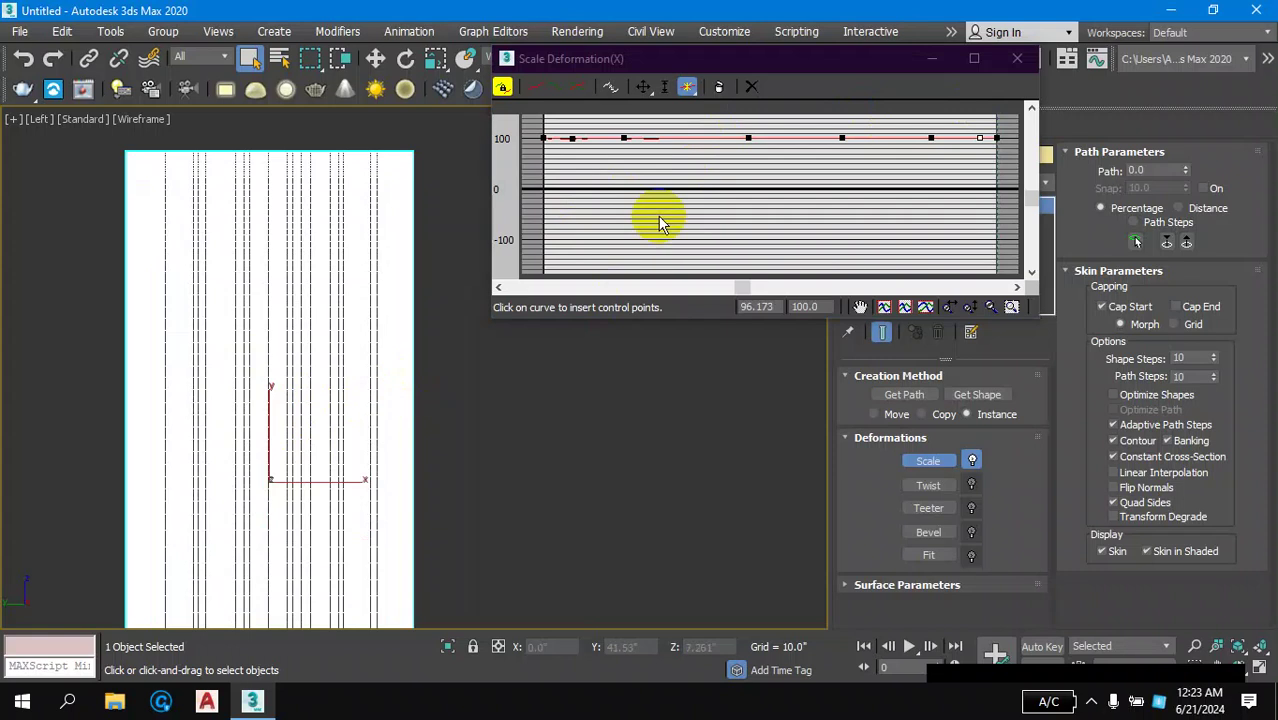
pyautogui.click(748, 138)
pyautogui.click(742, 172)
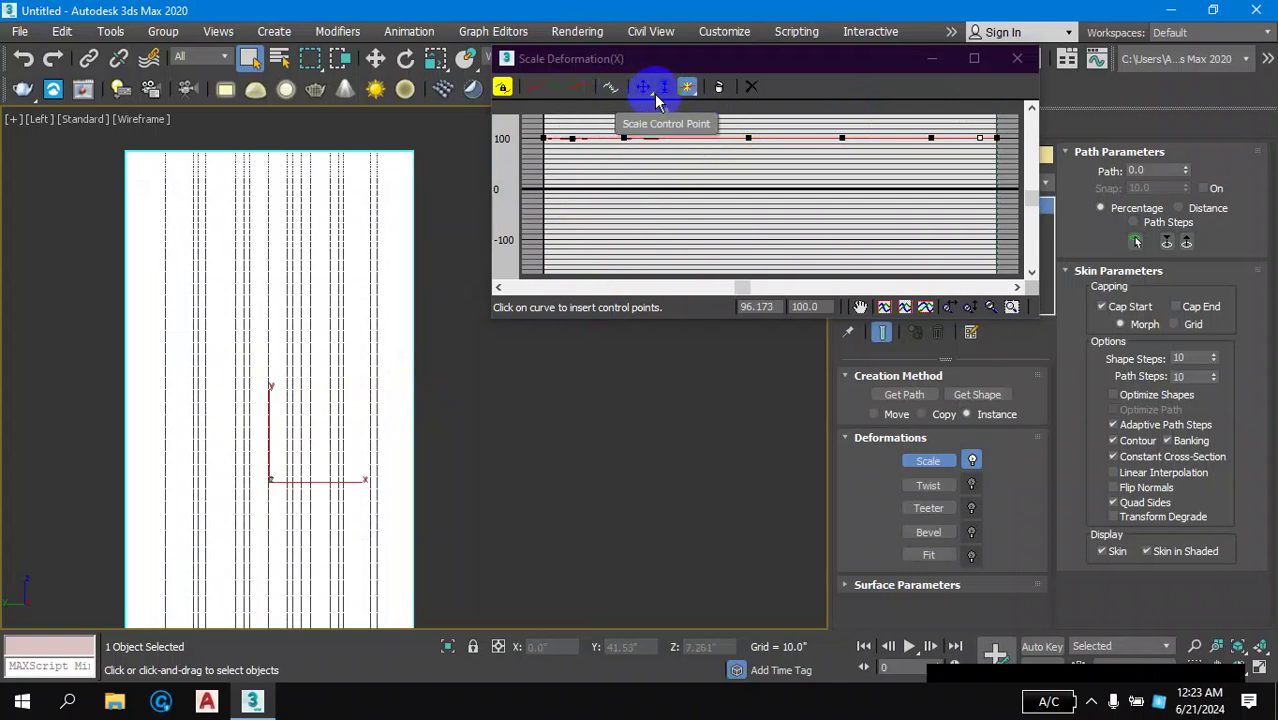
# - Region-select the scale curve's inserted points and convert them to Bezier-Corner
pyautogui.click(645, 88)
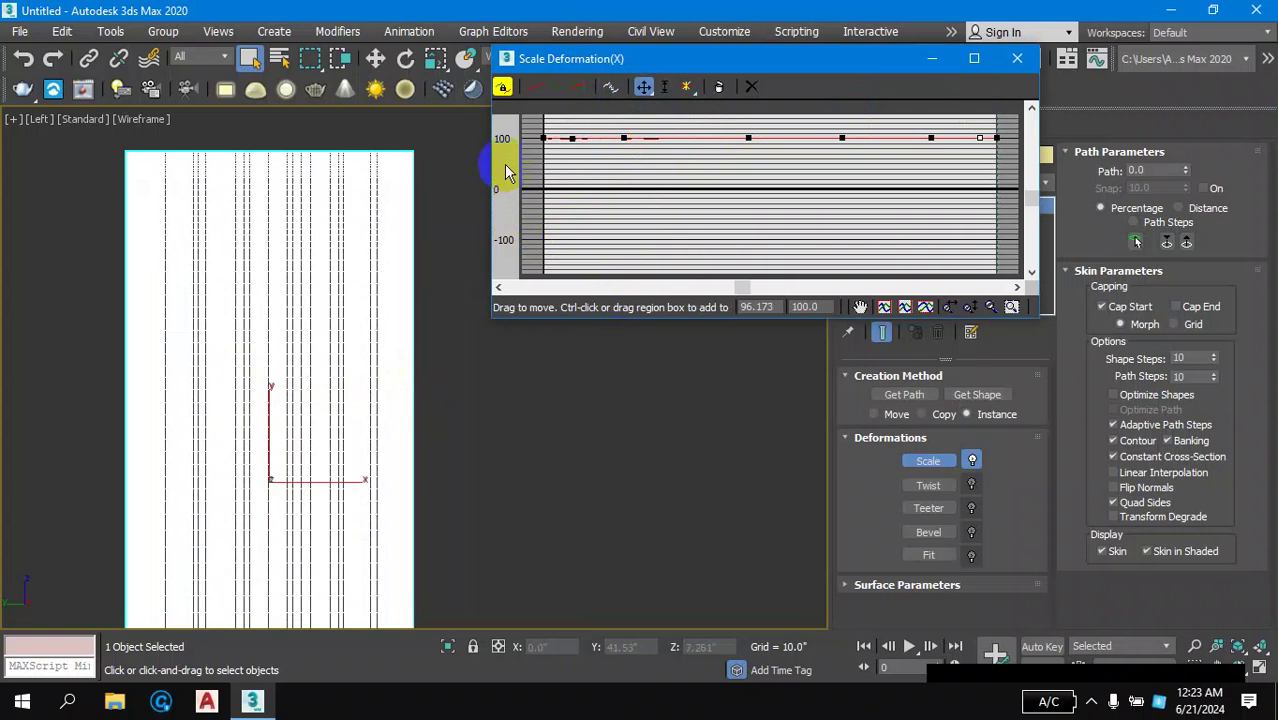
pyautogui.moveTo(642, 157)
pyautogui.mouseDown()
pyautogui.moveTo(897, 168)
pyautogui.moveTo(737, 150)
pyautogui.mouseUp()
pyautogui.rightClick(750, 137)
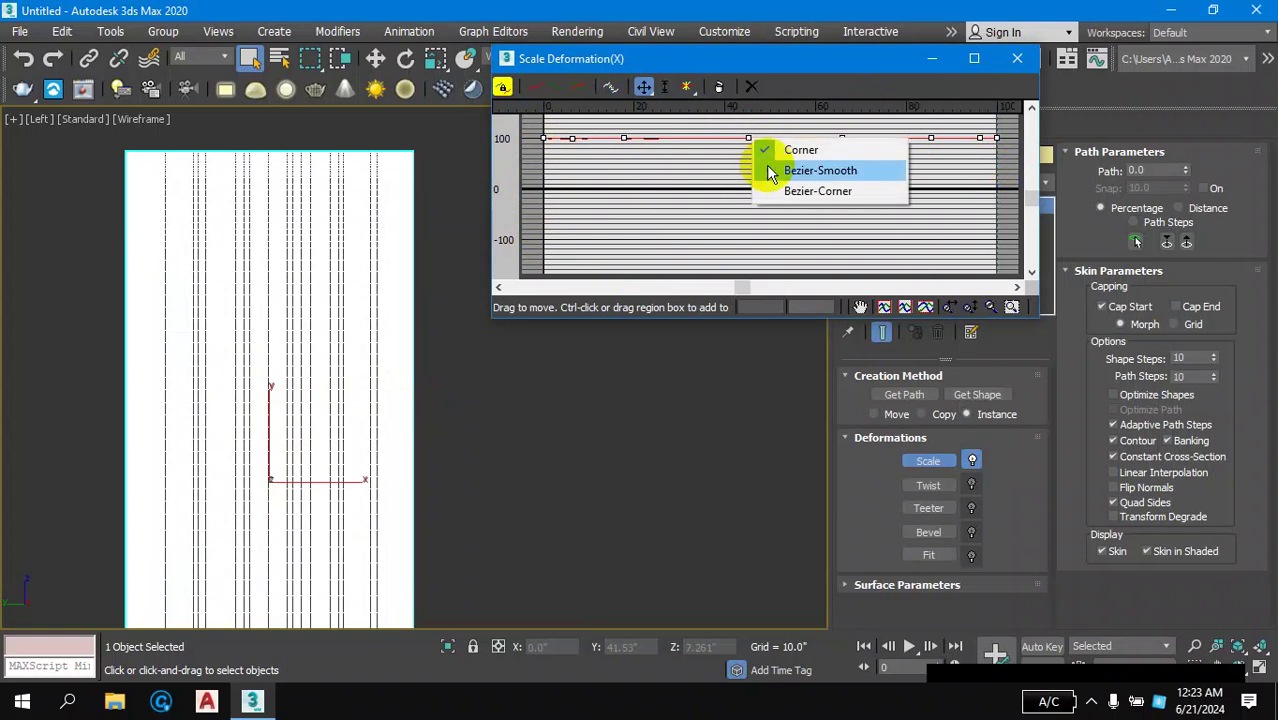
pyautogui.click(799, 191)
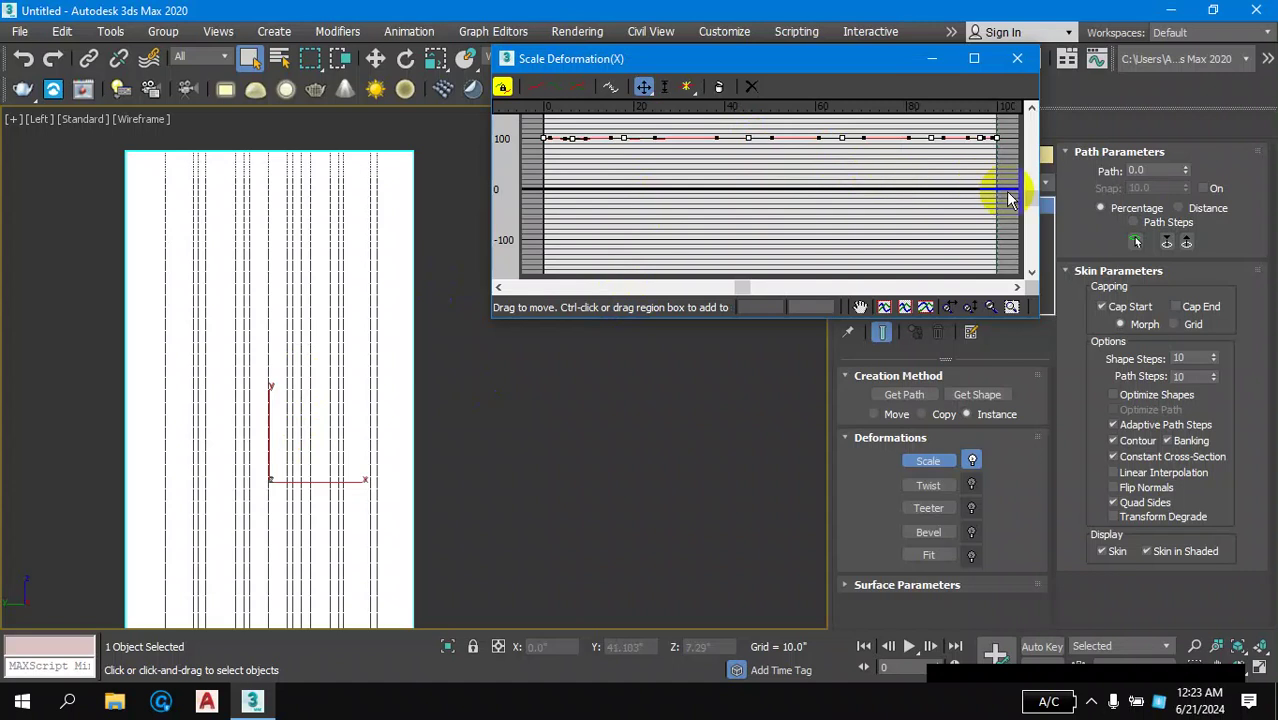
pyautogui.moveTo(1031, 198); pyautogui.dragTo(1030, 166)
pyautogui.moveTo(262, 408)
pyautogui.mouseDown(button='middle')
pyautogui.moveTo(283, 290)
pyautogui.moveTo(255, 412)
pyautogui.moveTo(277, 422)
pyautogui.mouseUp(button='middle')
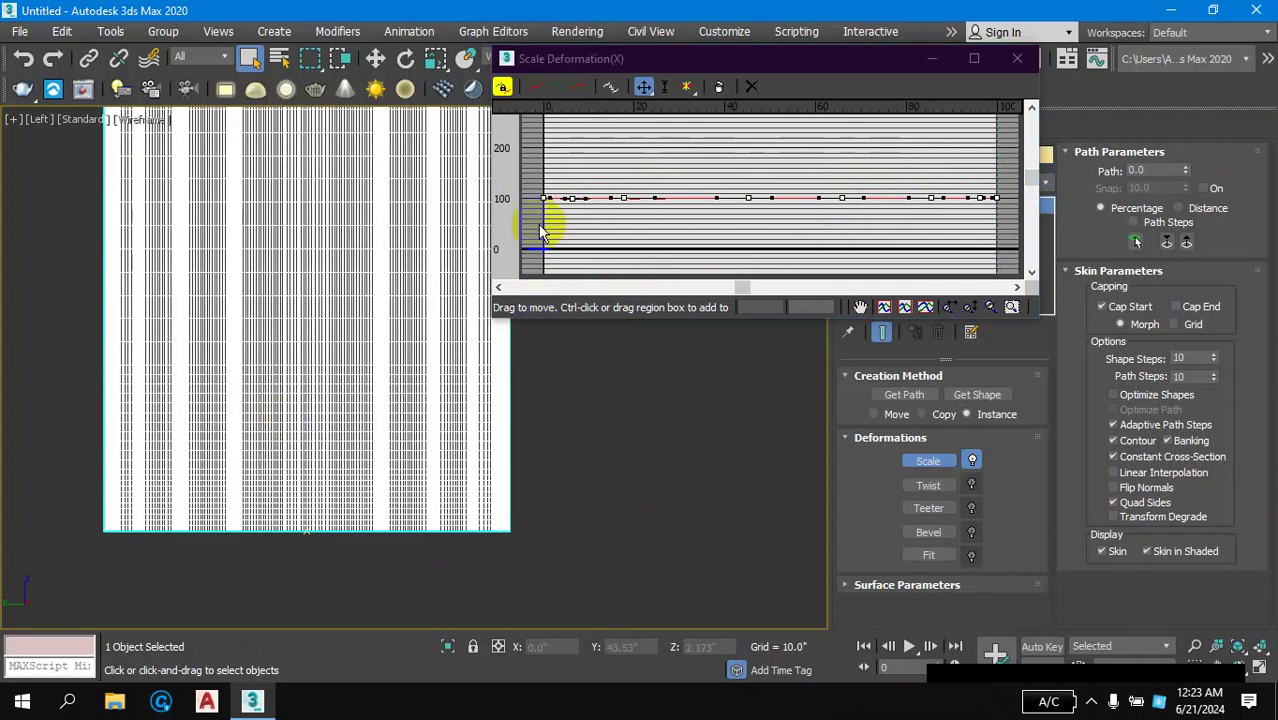
# - Set the scale point near the curve's start to 90, after trying 120
pyautogui.moveTo(563, 190); pyautogui.dragTo(579, 219)
pyautogui.click(580, 218)
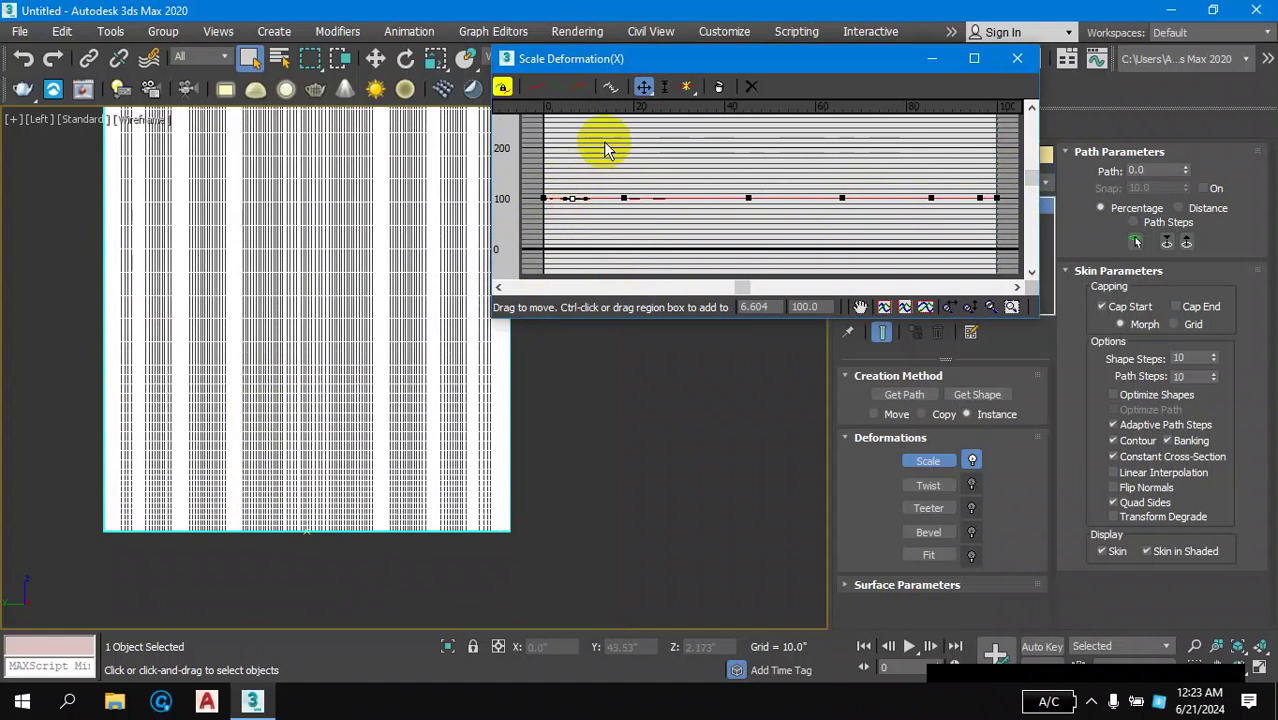
pyautogui.click(643, 88)
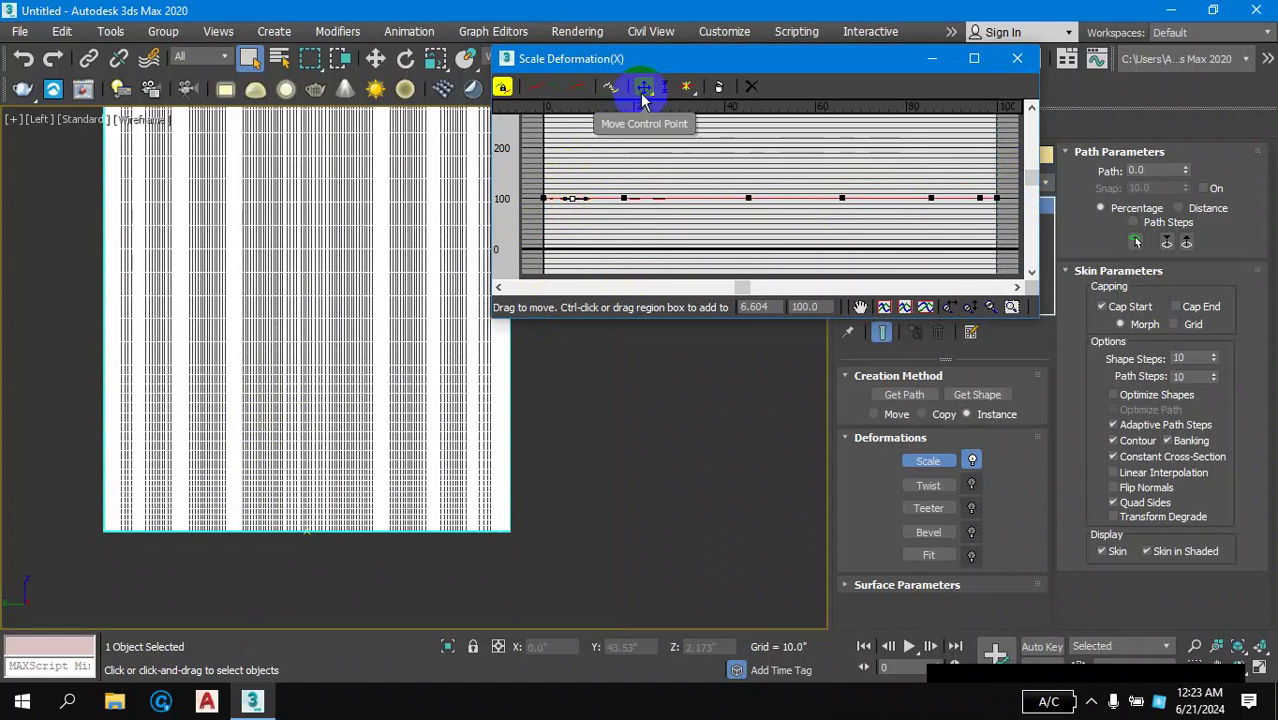
pyautogui.moveTo(572, 192); pyautogui.dragTo(576, 210)
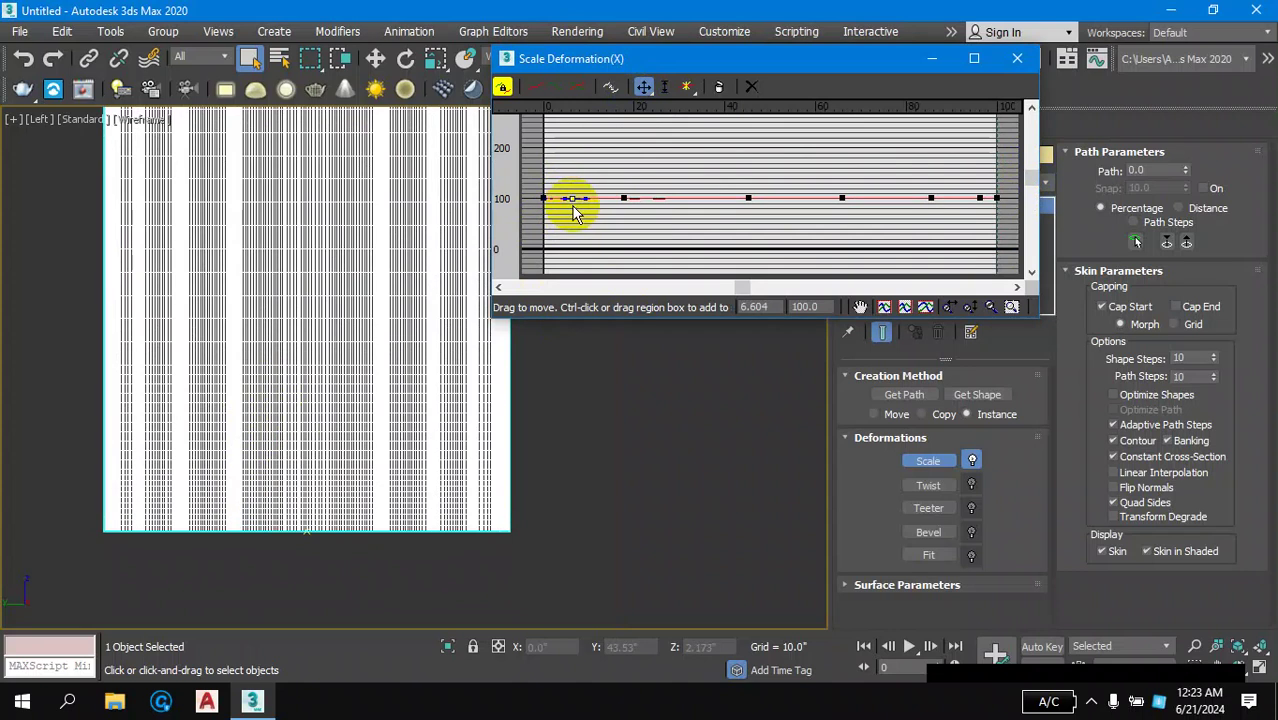
pyautogui.moveTo(571, 199); pyautogui.dragTo(573, 202)
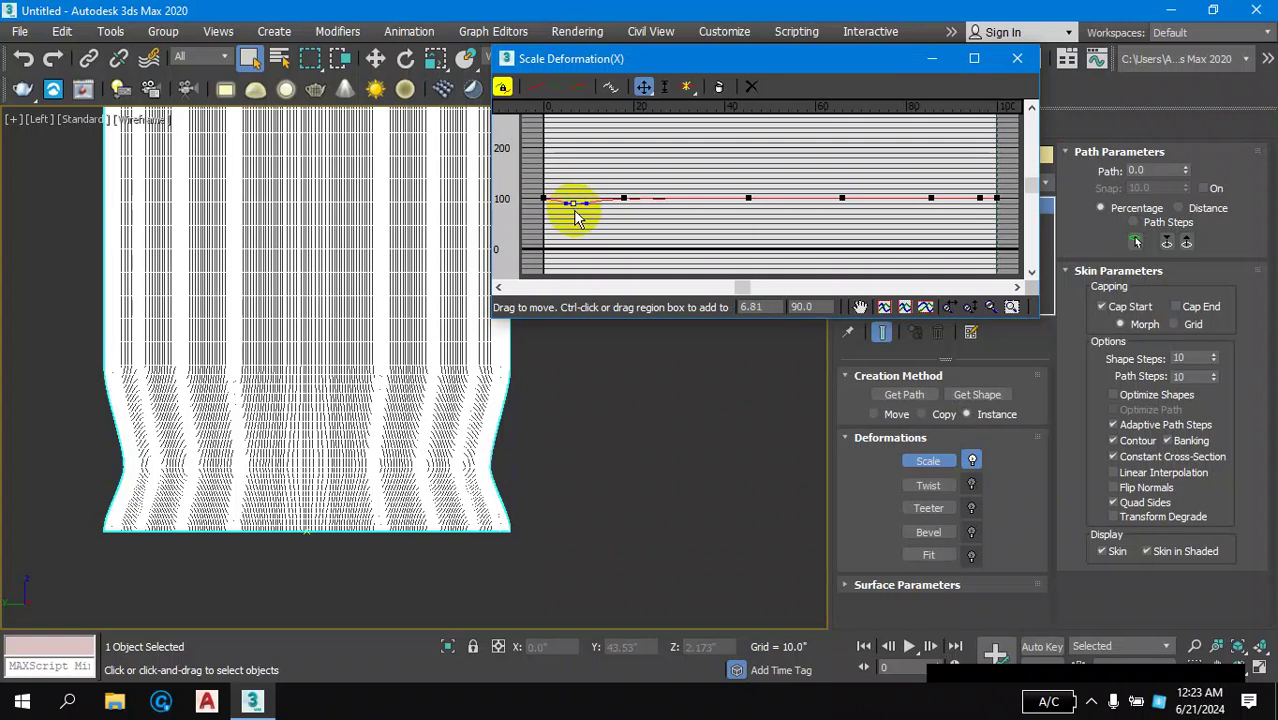
pyautogui.moveTo(571, 204); pyautogui.dragTo(570, 190)
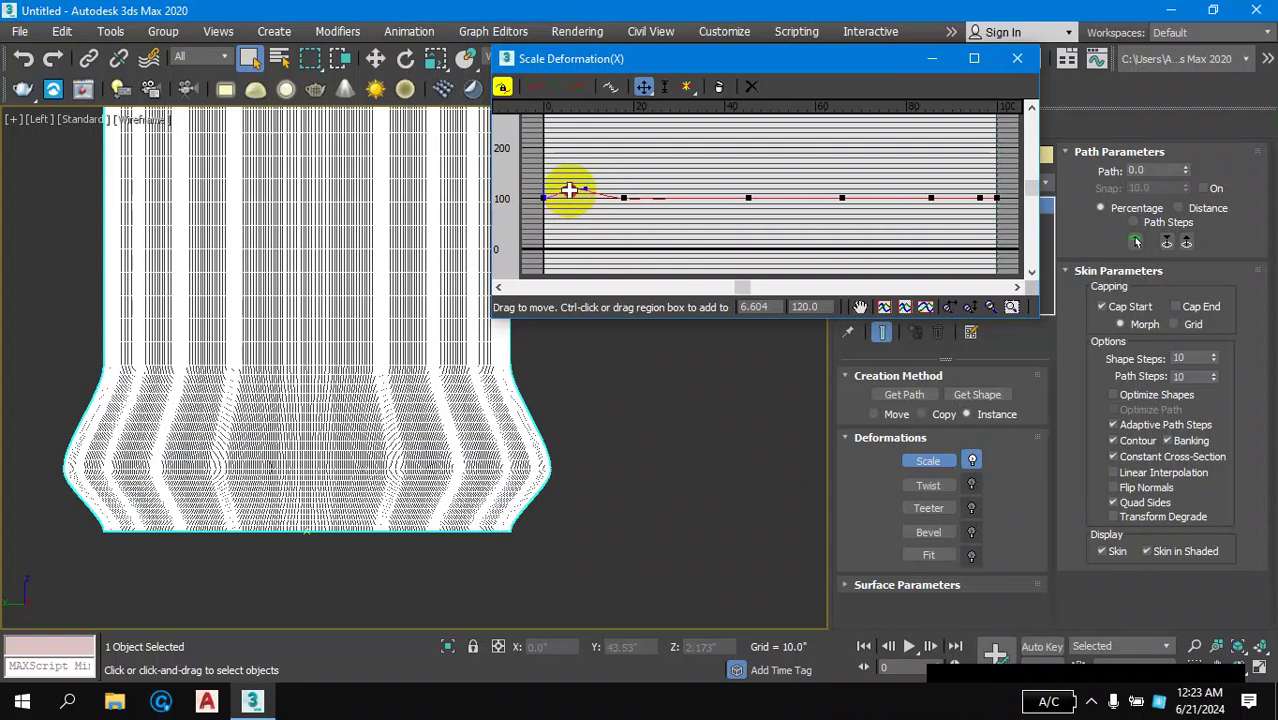
pyautogui.moveTo(569, 190); pyautogui.dragTo(571, 203)
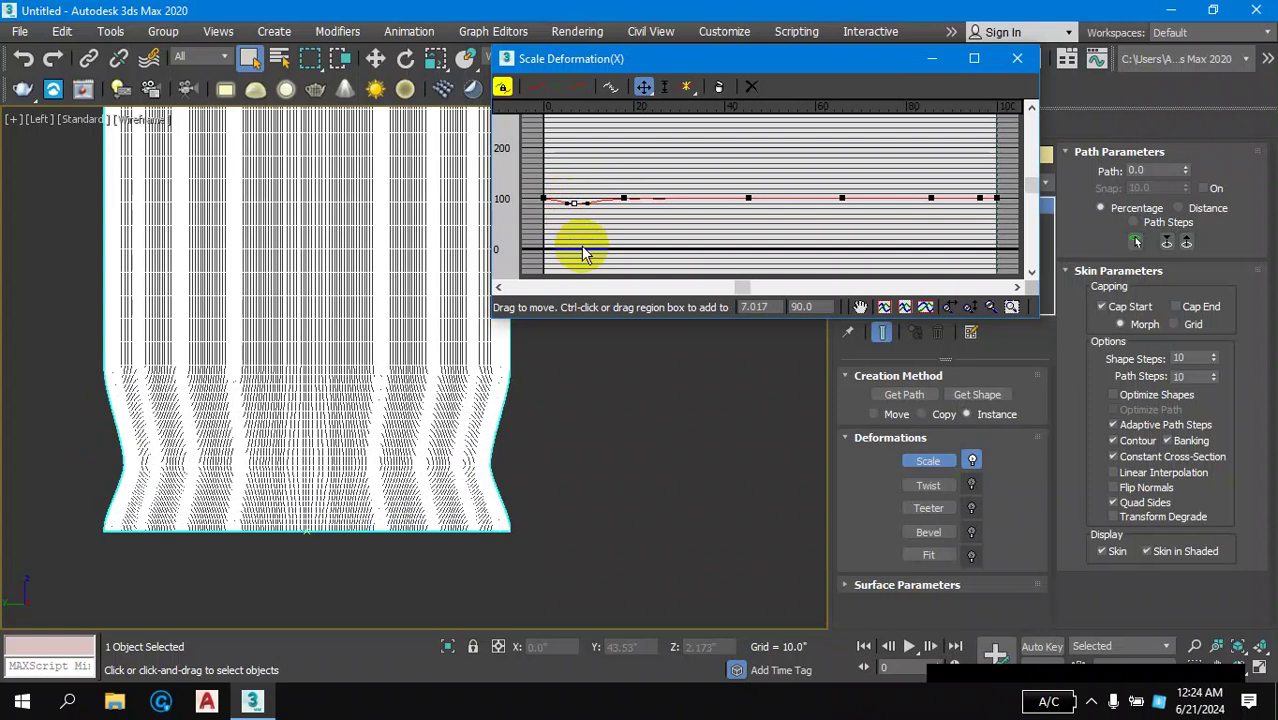
# - Raise the next point to 110 and insert a new point between the first two
pyautogui.click(622, 196)
pyautogui.moveTo(622, 193); pyautogui.dragTo(619, 189)
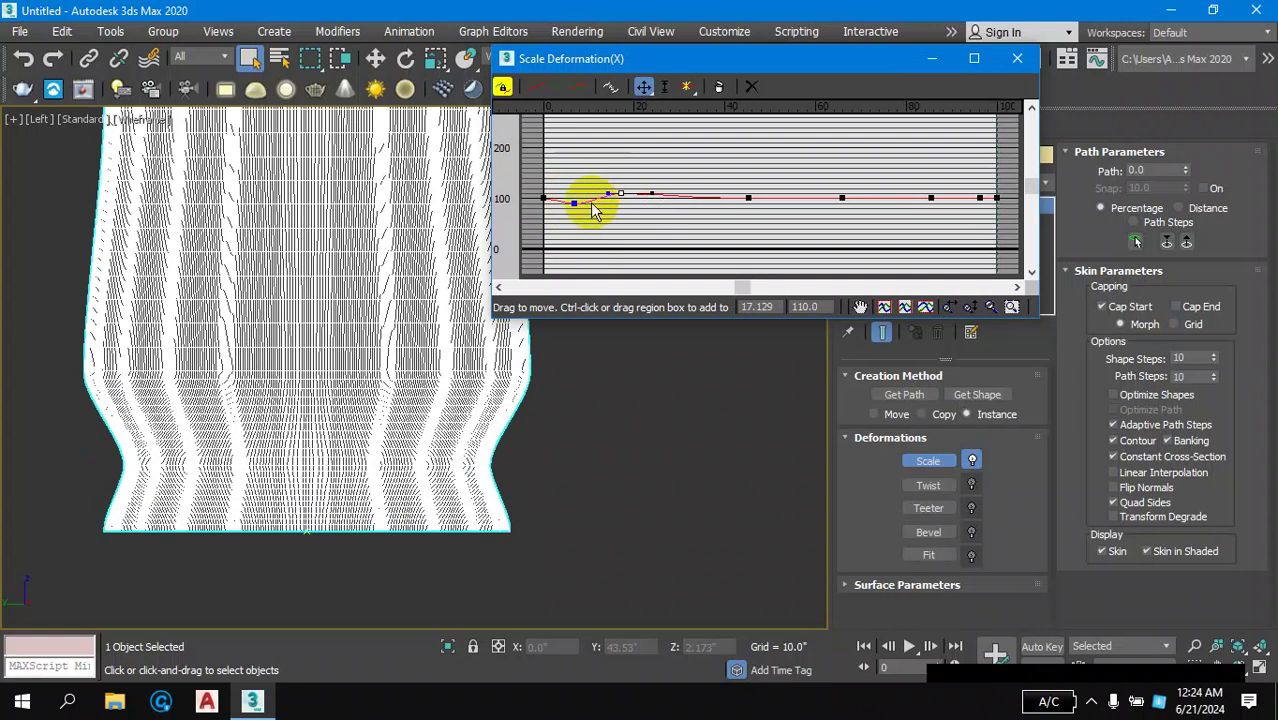
pyautogui.click(574, 203)
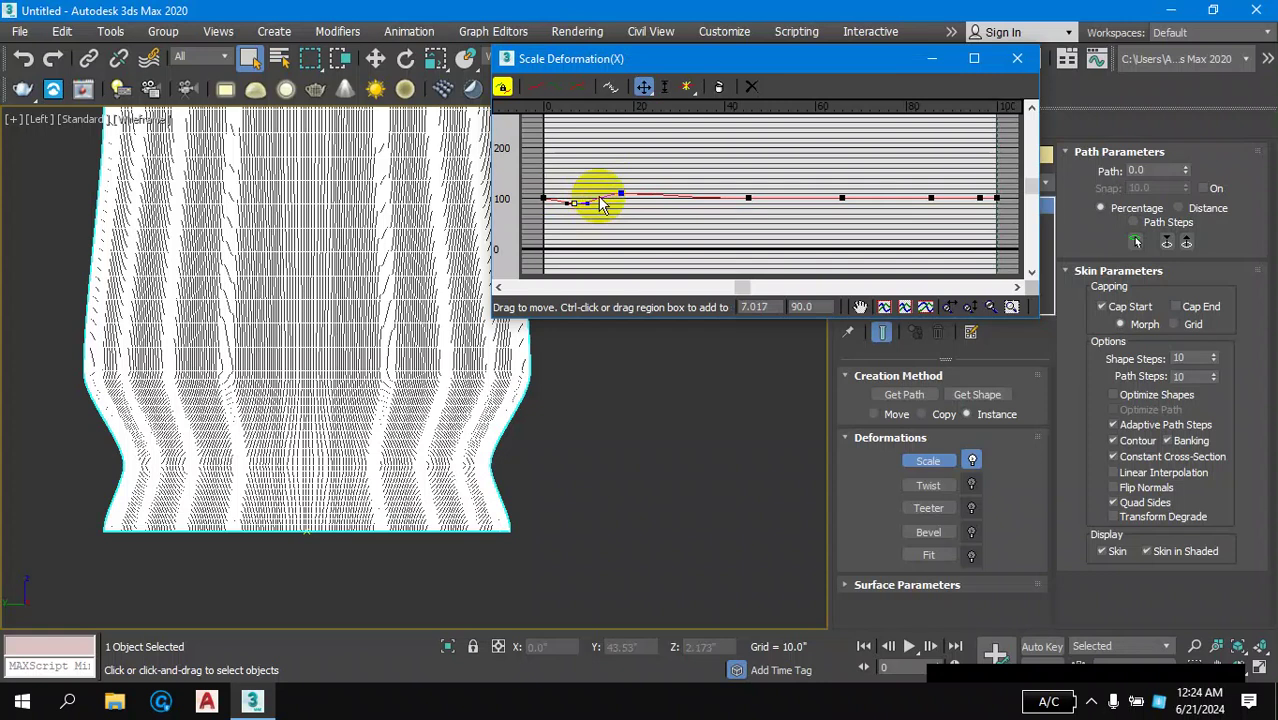
pyautogui.click(687, 90)
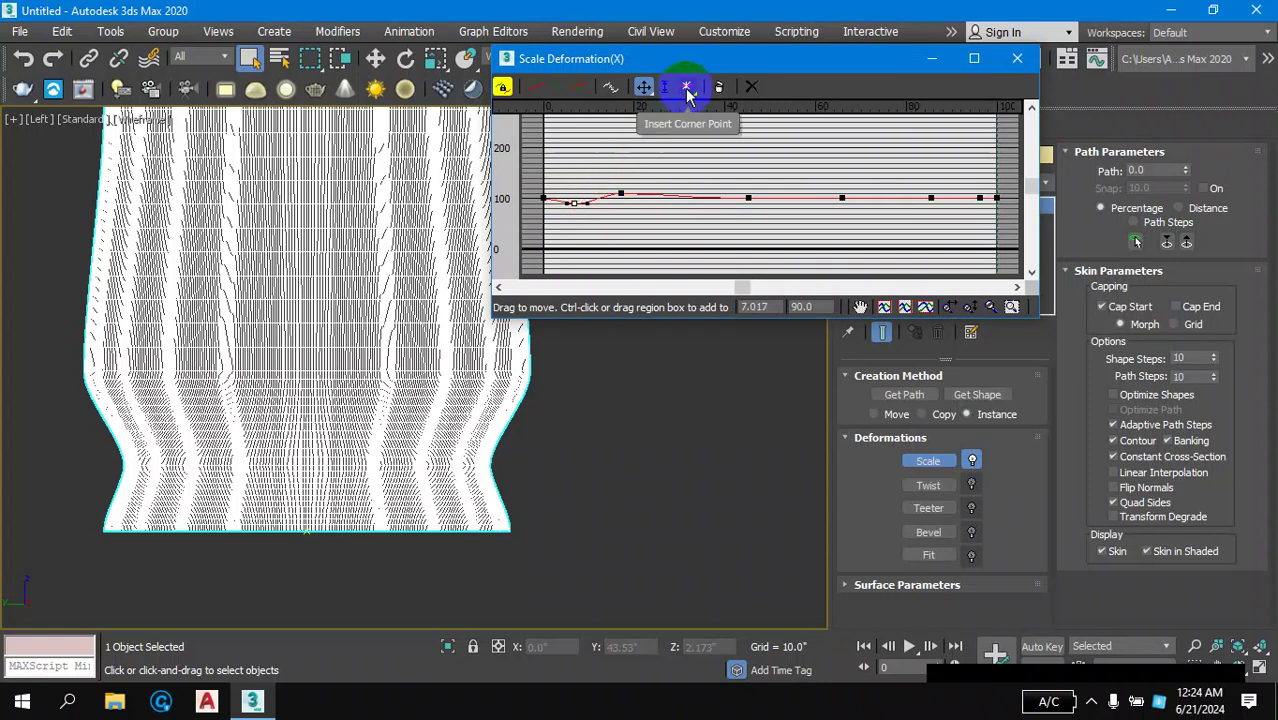
pyautogui.click(597, 197)
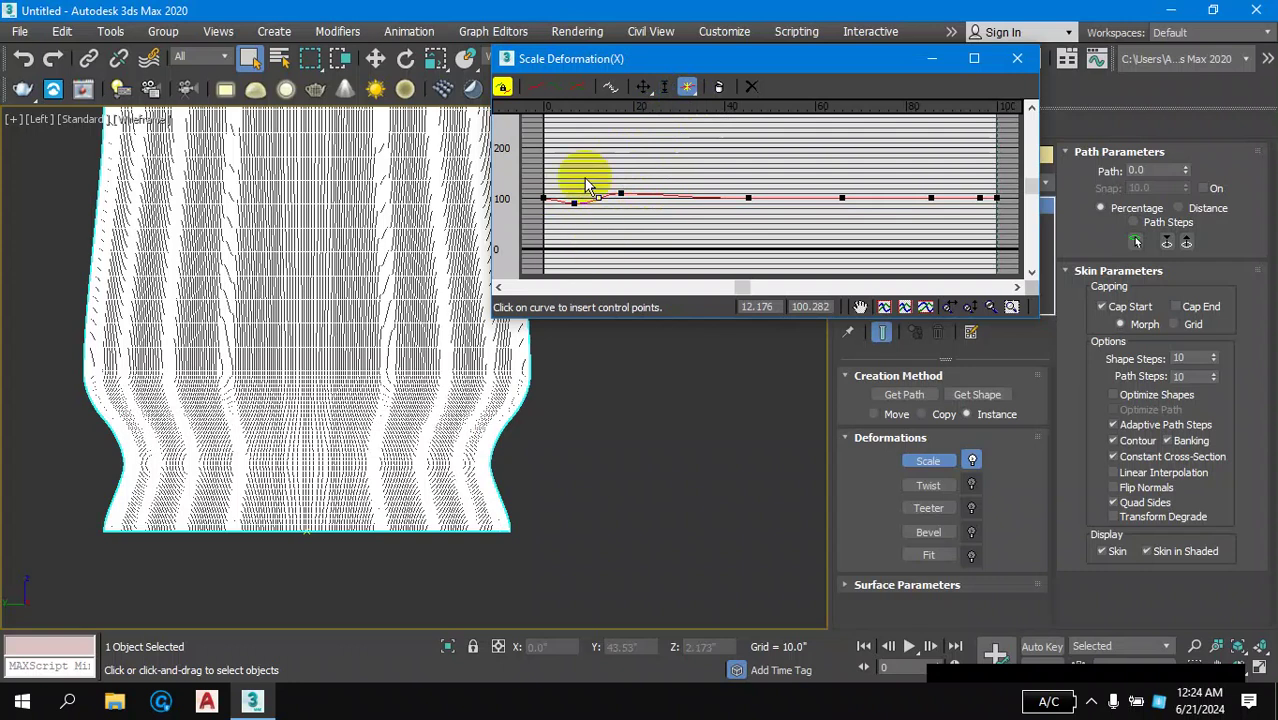
# - Make the new point Bezier-Corner and set its value back to 100
pyautogui.click(646, 90)
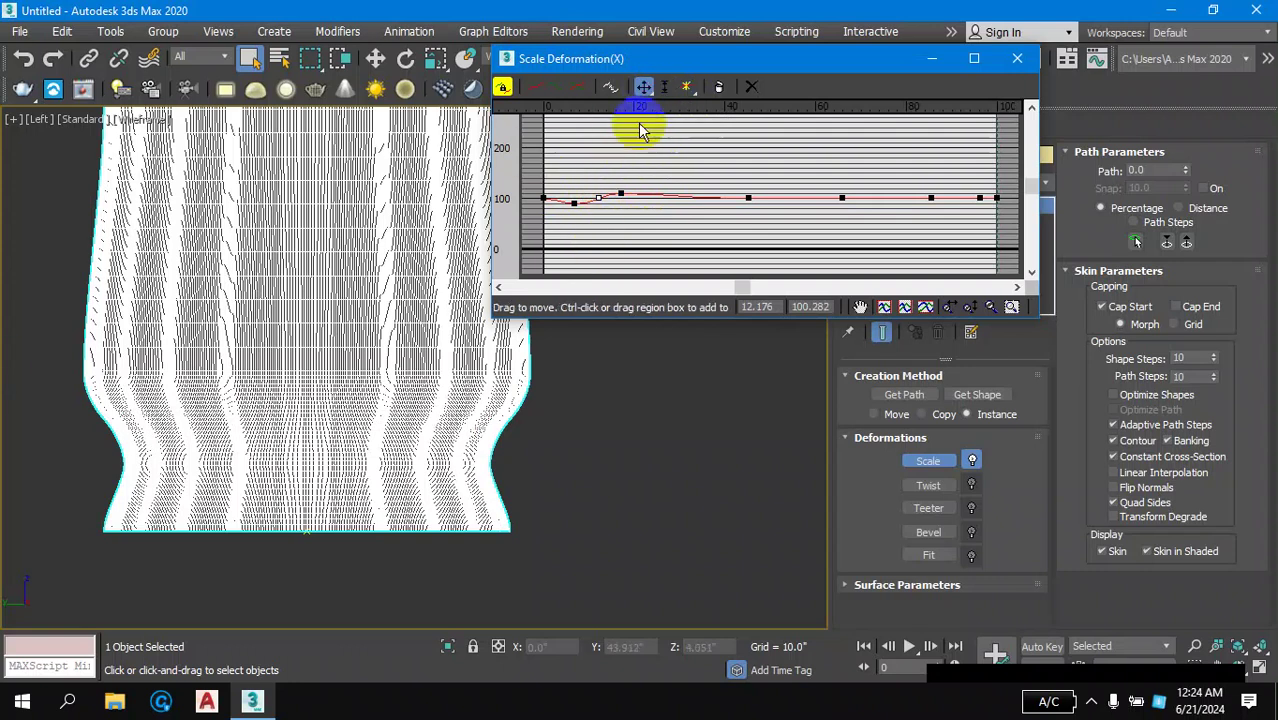
pyautogui.click(620, 194)
pyautogui.click(598, 198)
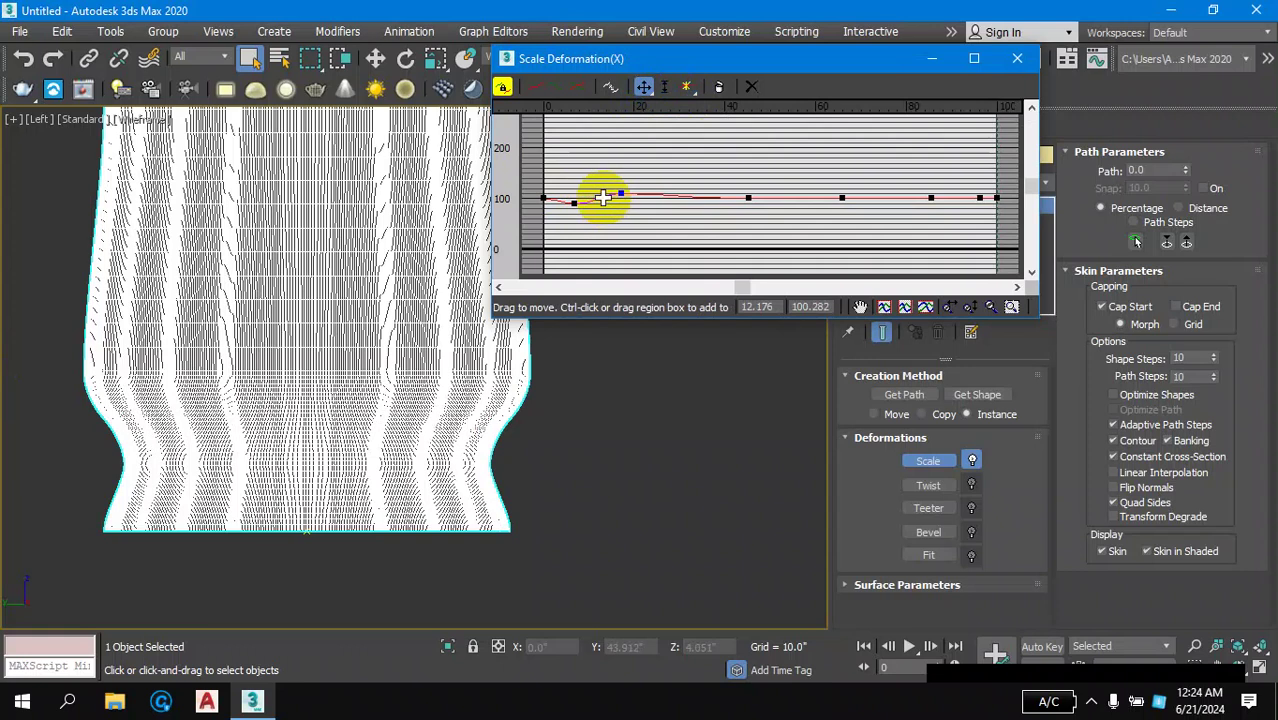
pyautogui.rightClick(599, 199)
pyautogui.click(634, 251)
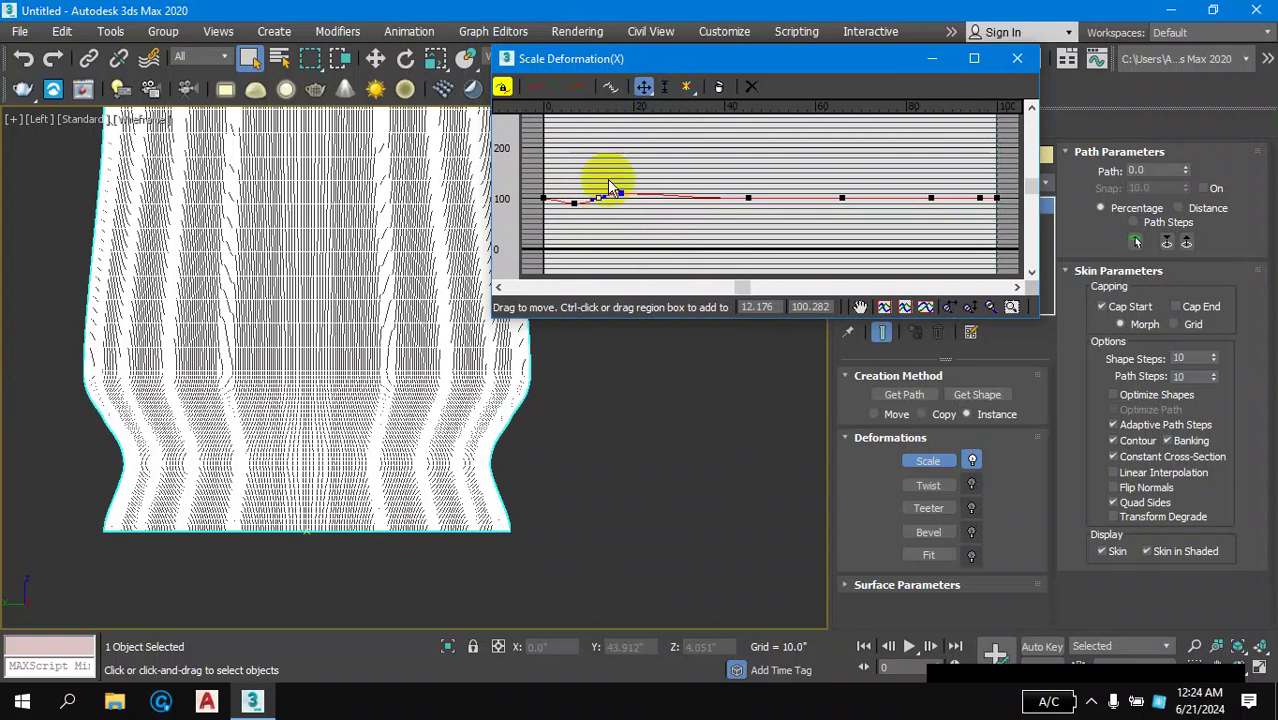
pyautogui.click(643, 90)
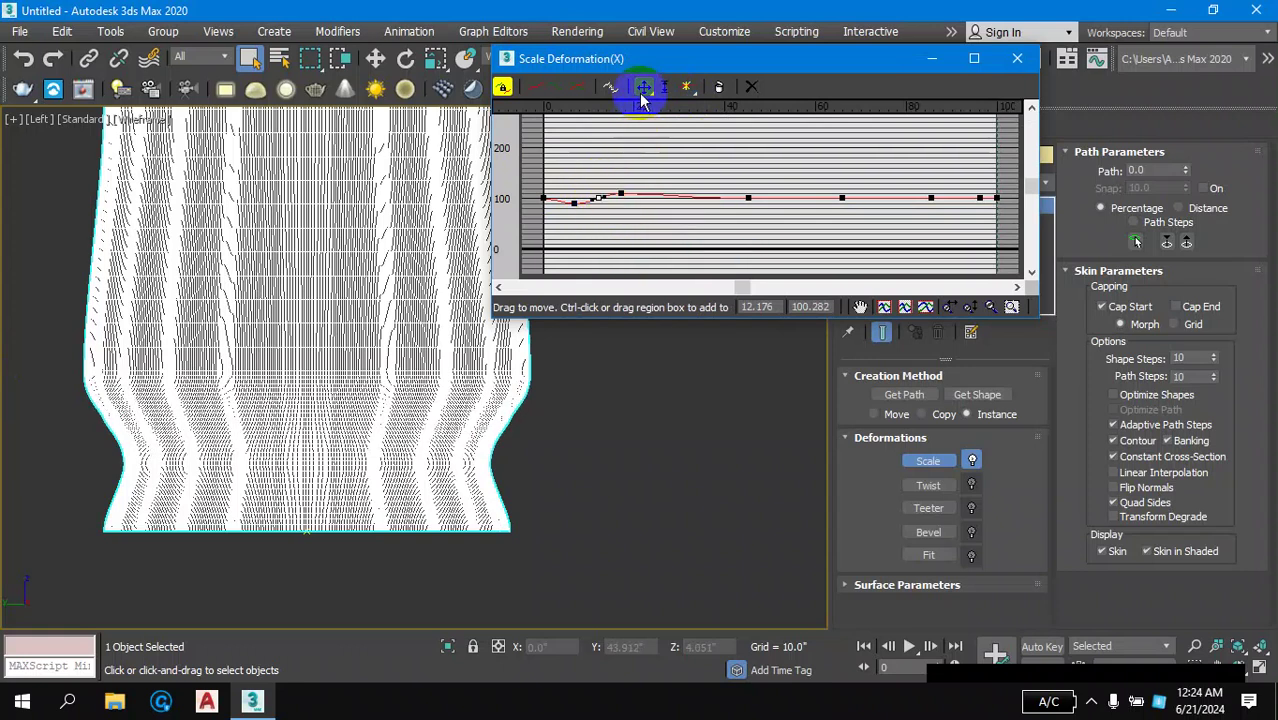
pyautogui.click(598, 197)
pyautogui.moveTo(598, 197); pyautogui.dragTo(599, 200)
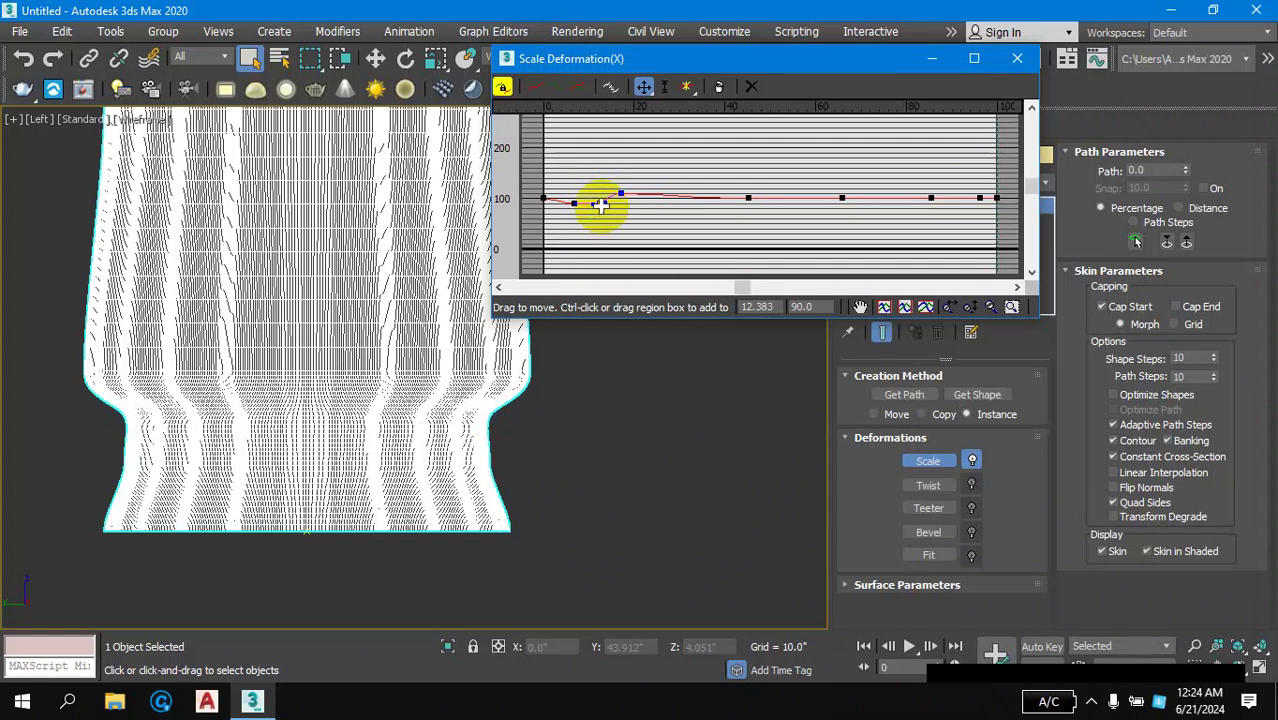
pyautogui.moveTo(600, 205); pyautogui.dragTo(600, 198)
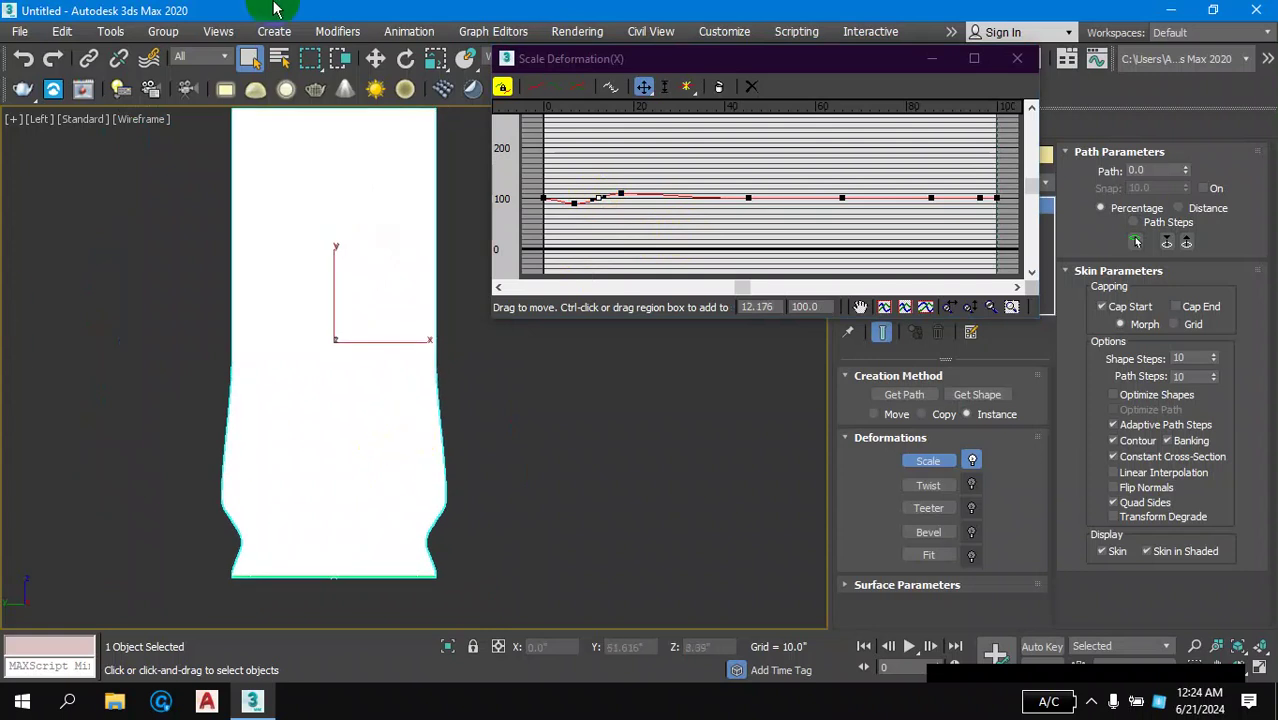
# - Raise the point near 45 to 150 and lower the point near 66 to 90
pyautogui.click(737, 172)
pyautogui.click(750, 197)
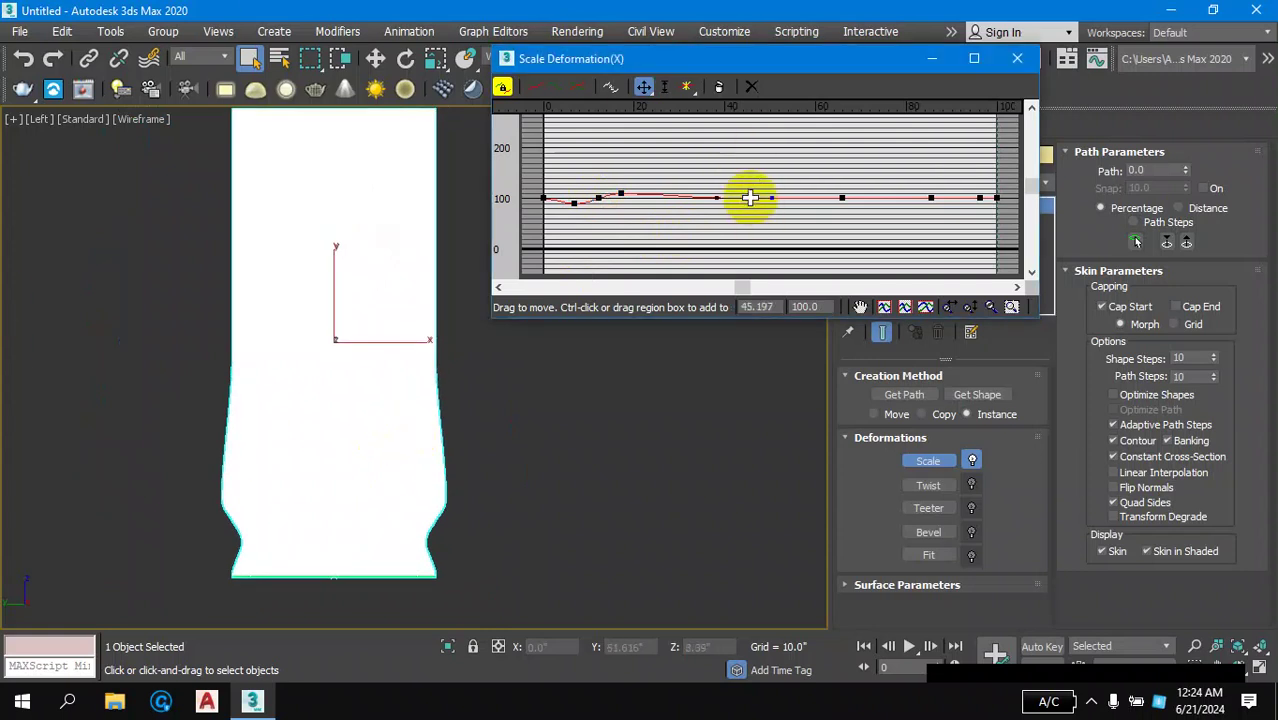
pyautogui.moveTo(750, 196); pyautogui.dragTo(752, 179)
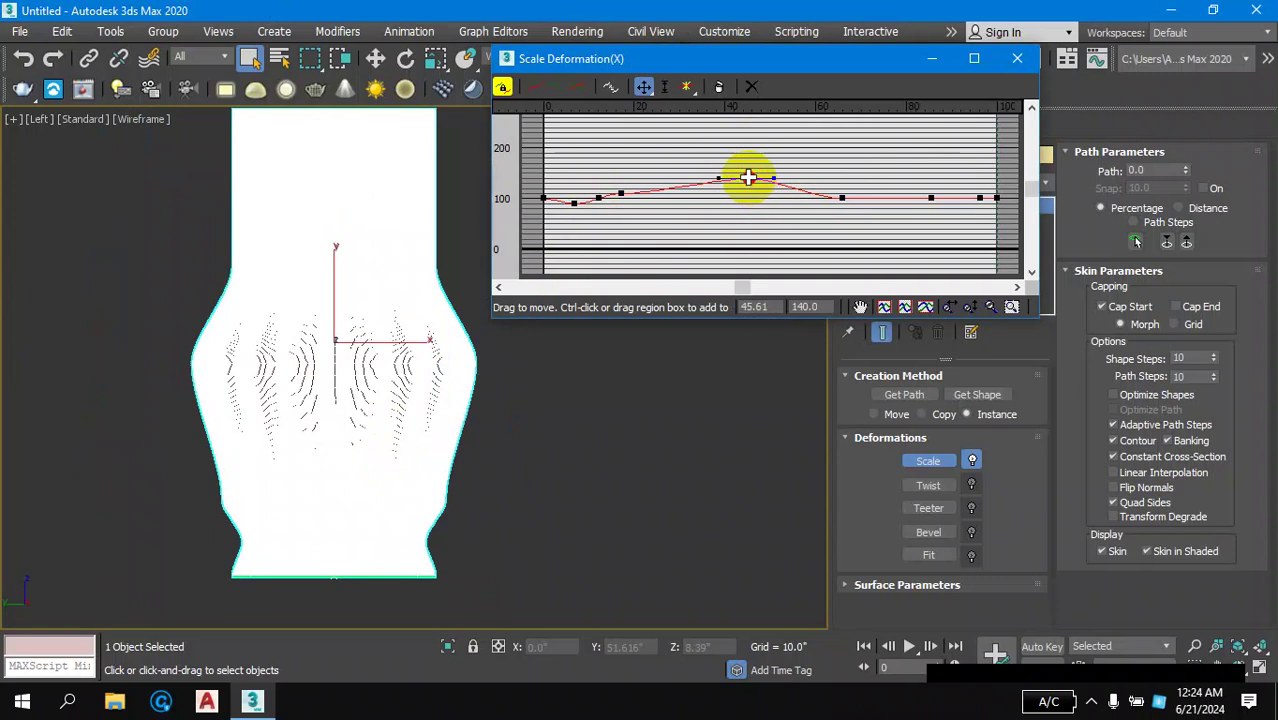
pyautogui.moveTo(748, 178); pyautogui.dragTo(748, 174)
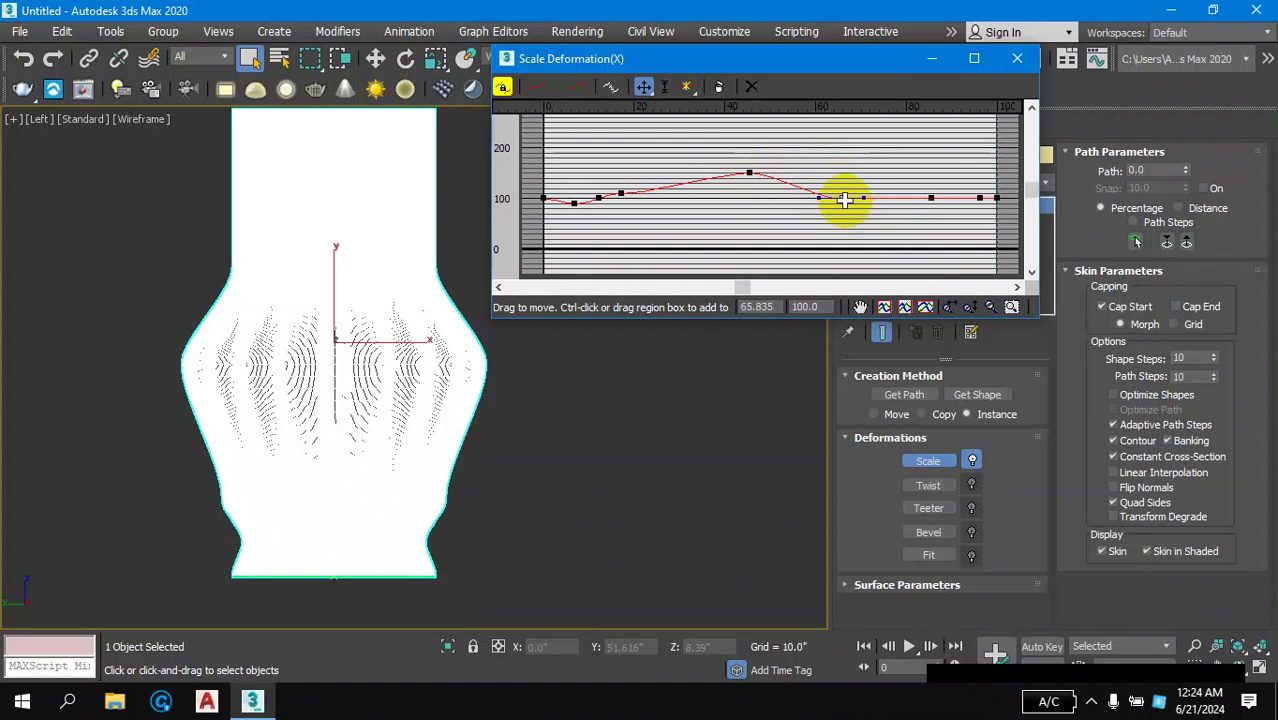
pyautogui.moveTo(842, 198); pyautogui.dragTo(840, 202)
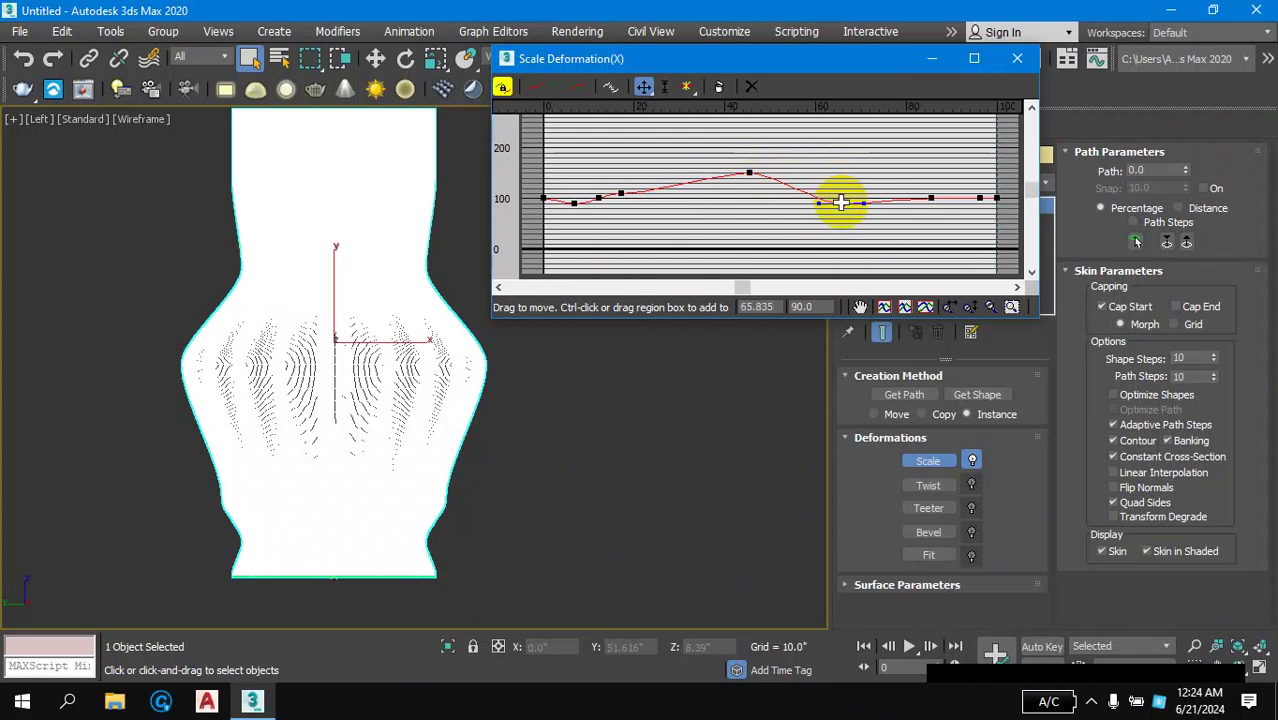
pyautogui.moveTo(428, 251)
pyautogui.mouseDown(button='middle')
pyautogui.moveTo(394, 357)
pyautogui.moveTo(365, 366)
pyautogui.mouseUp(button='middle')
# - Try values on the points near 85 and the end, settling the 85 point at 80
pyautogui.scroll(2, 357, 342)
pyautogui.click(930, 198)
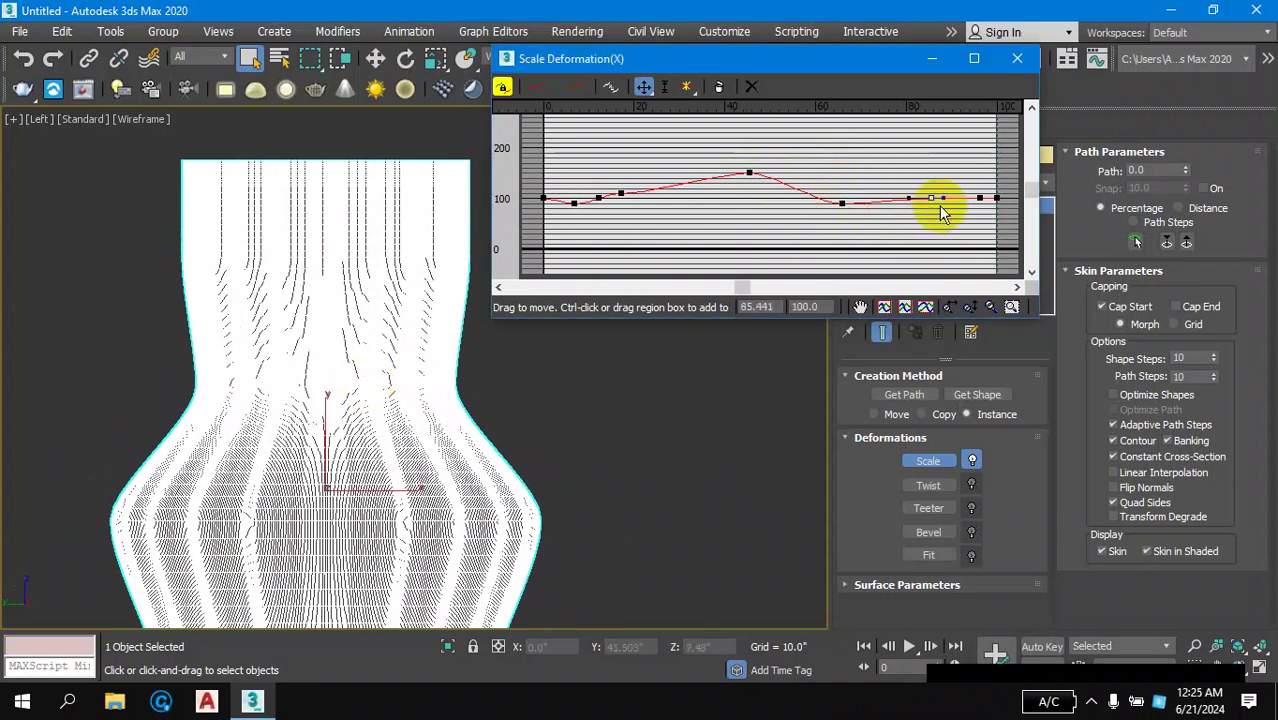
pyautogui.moveTo(930, 196); pyautogui.dragTo(930, 188)
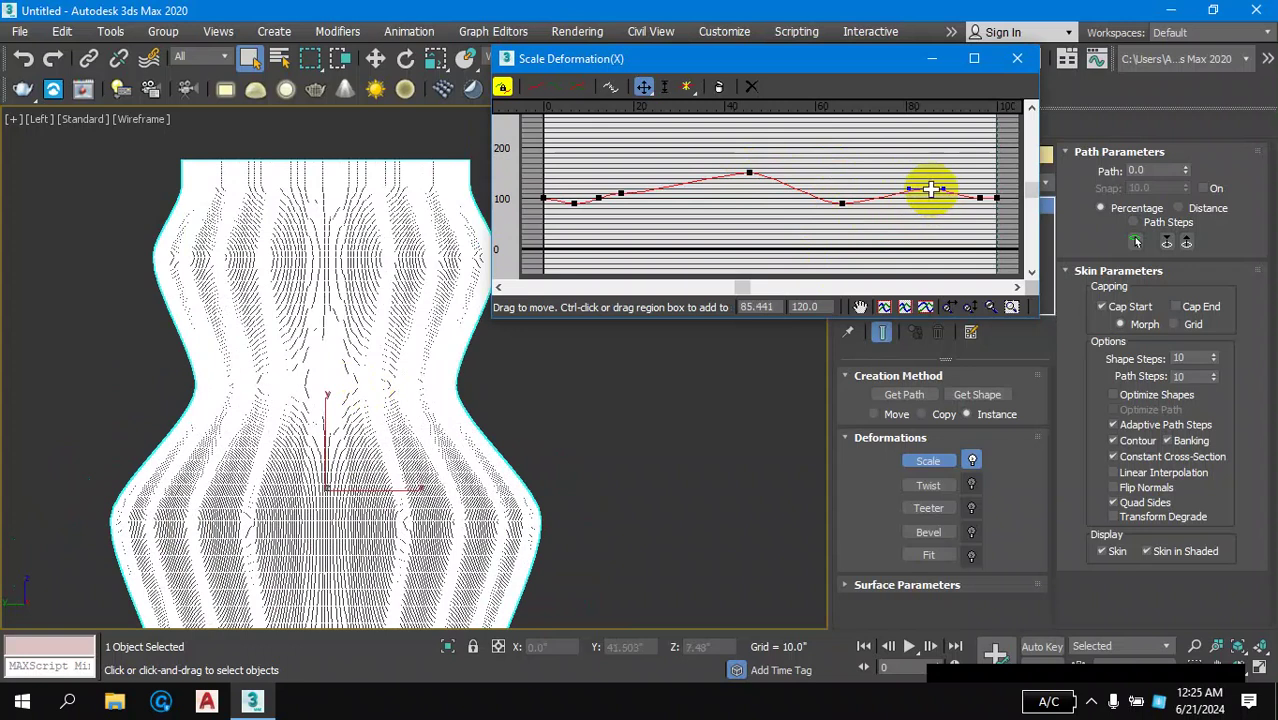
pyautogui.moveTo(930, 188)
pyautogui.mouseDown()
pyautogui.moveTo(932, 203)
pyautogui.moveTo(985, 198)
pyautogui.mouseUp()
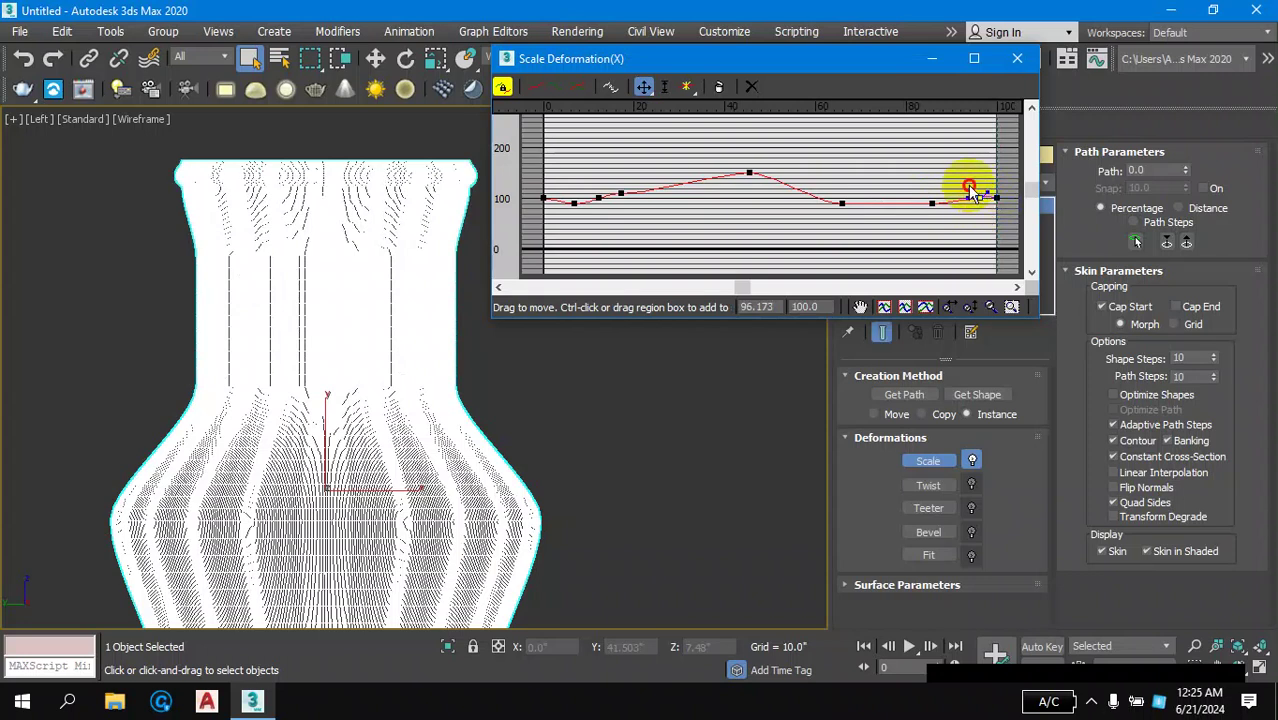
pyautogui.moveTo(979, 197); pyautogui.dragTo(997, 191)
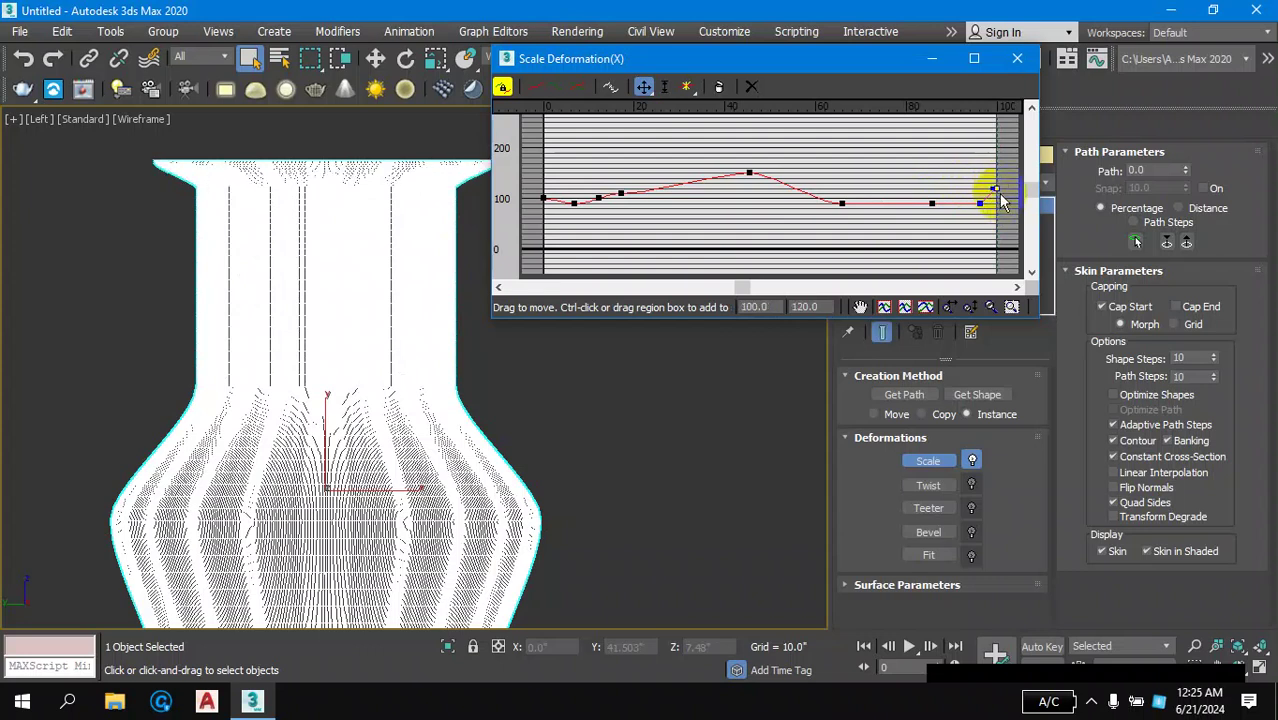
pyautogui.moveTo(998, 193); pyautogui.dragTo(986, 198)
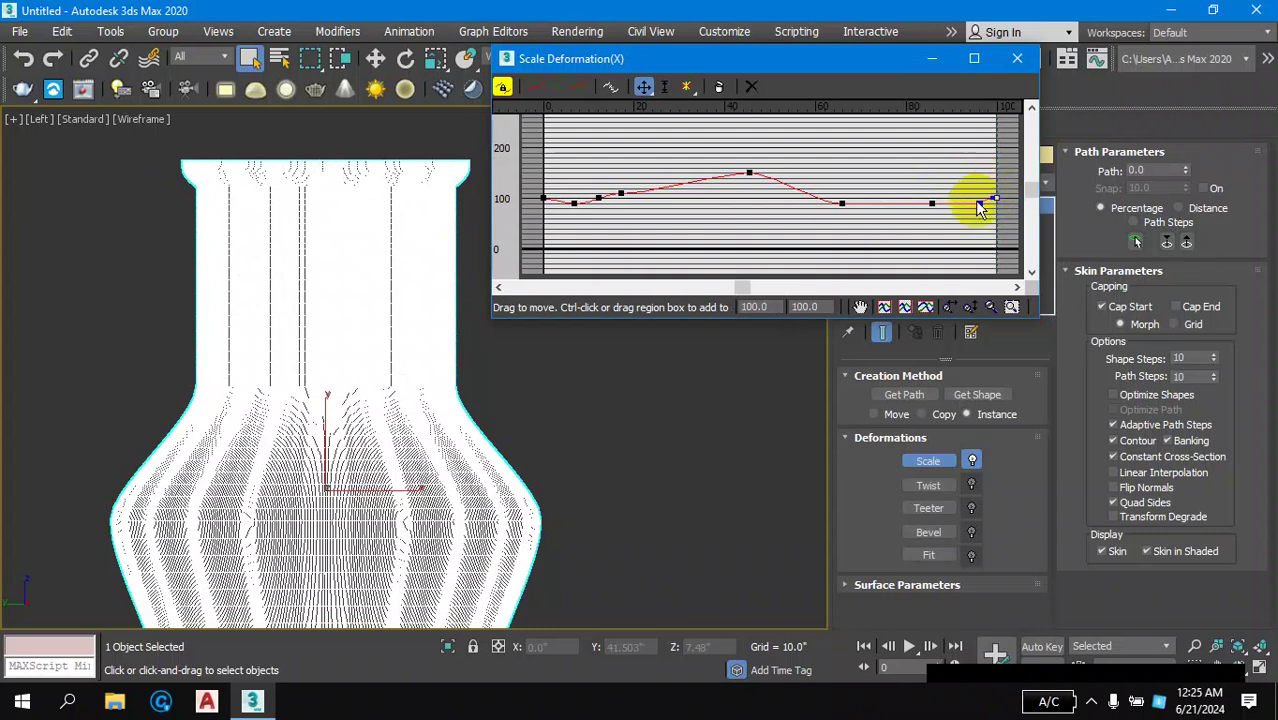
pyautogui.moveTo(965, 193)
pyautogui.mouseDown()
pyautogui.moveTo(985, 222)
pyautogui.moveTo(979, 208)
pyautogui.mouseUp()
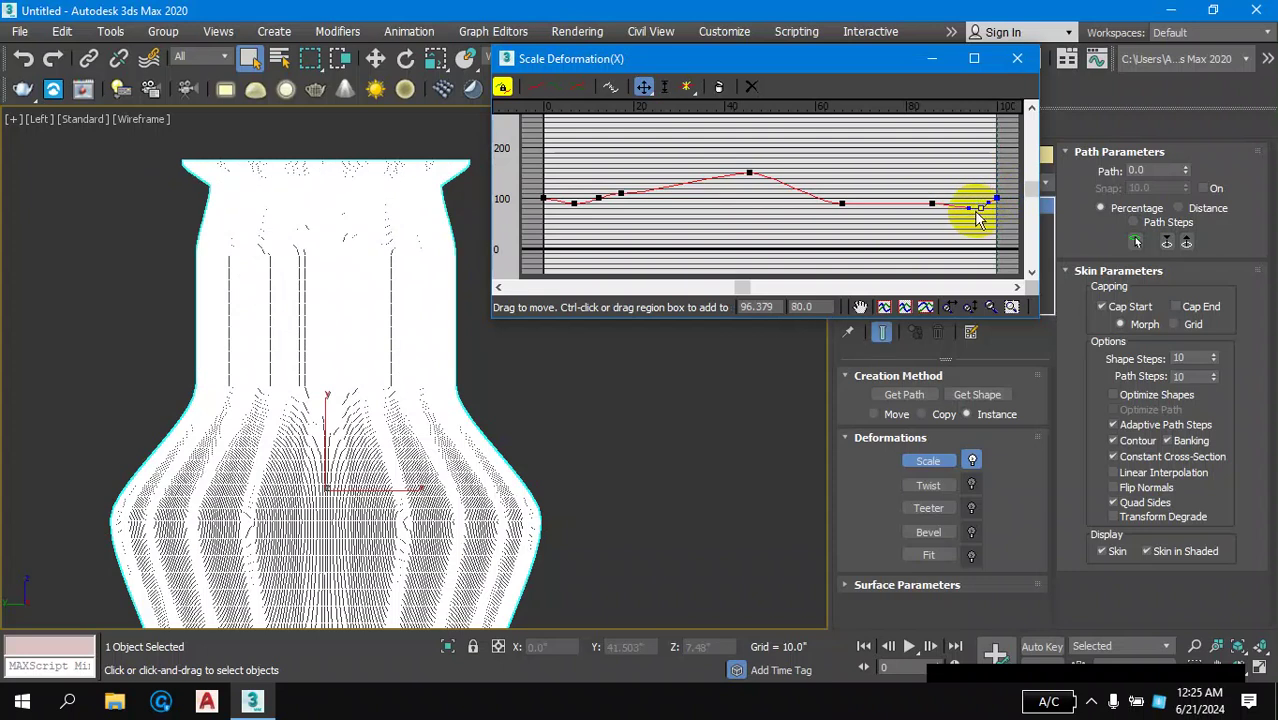
pyautogui.click(931, 203)
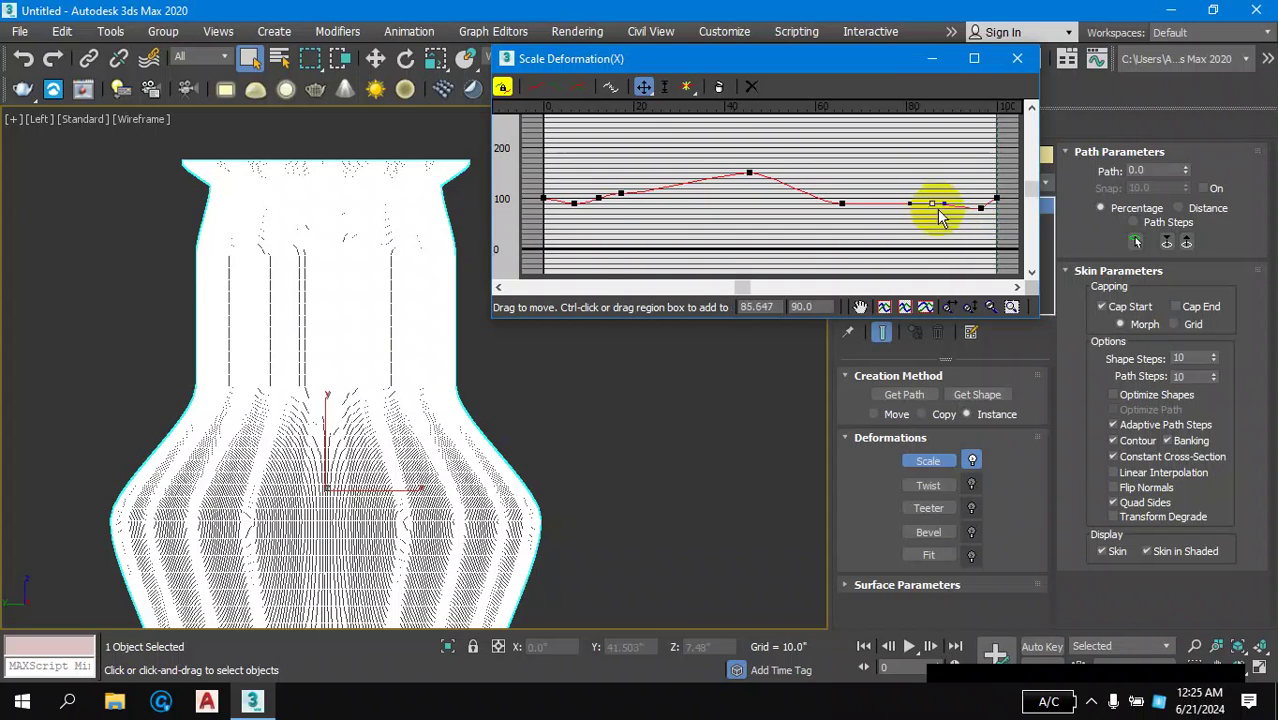
pyautogui.moveTo(932, 205); pyautogui.dragTo(977, 201)
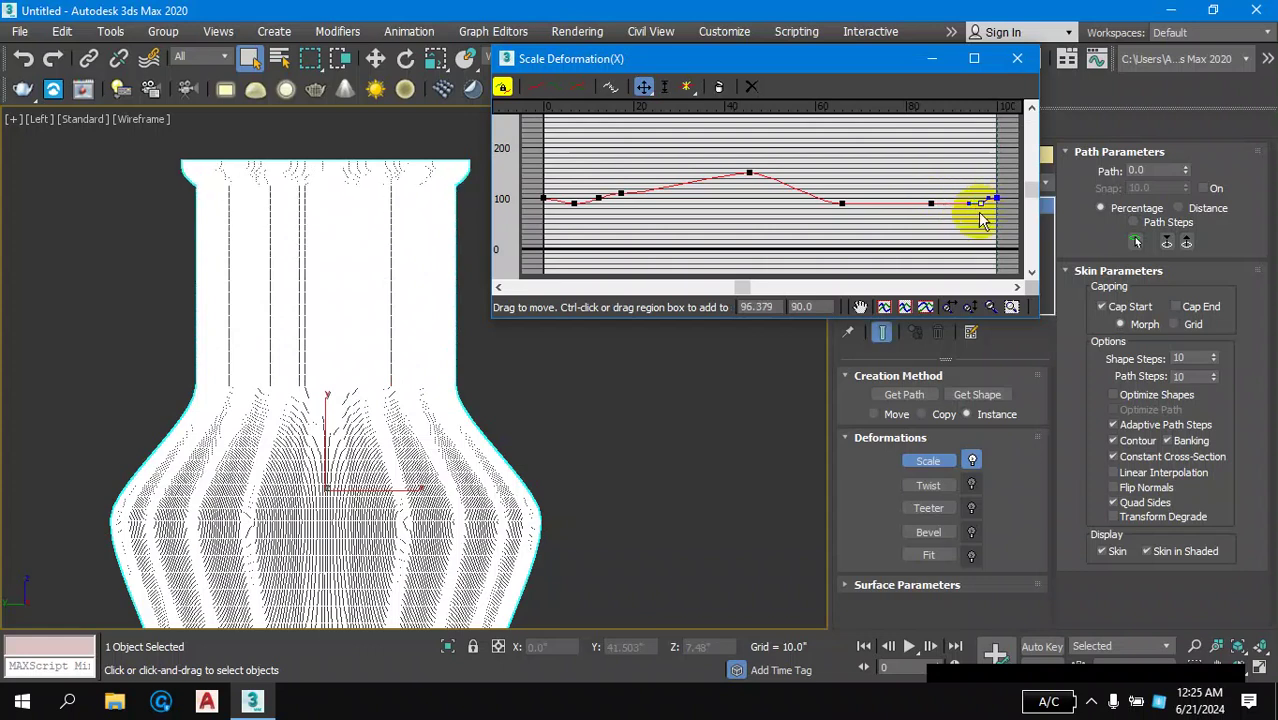
# - Insert a scale curve point at about 90.6 and make it Bezier-Corner
pyautogui.click(688, 90)
pyautogui.click(688, 90)
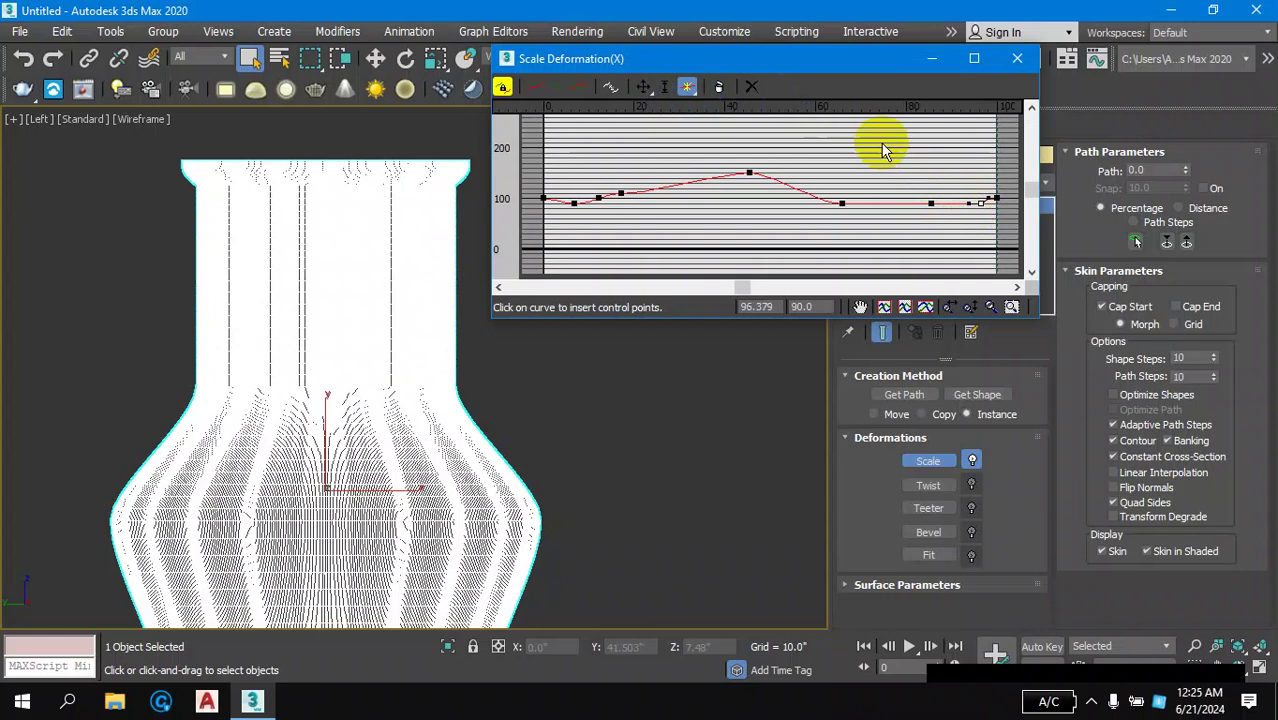
pyautogui.click(954, 203)
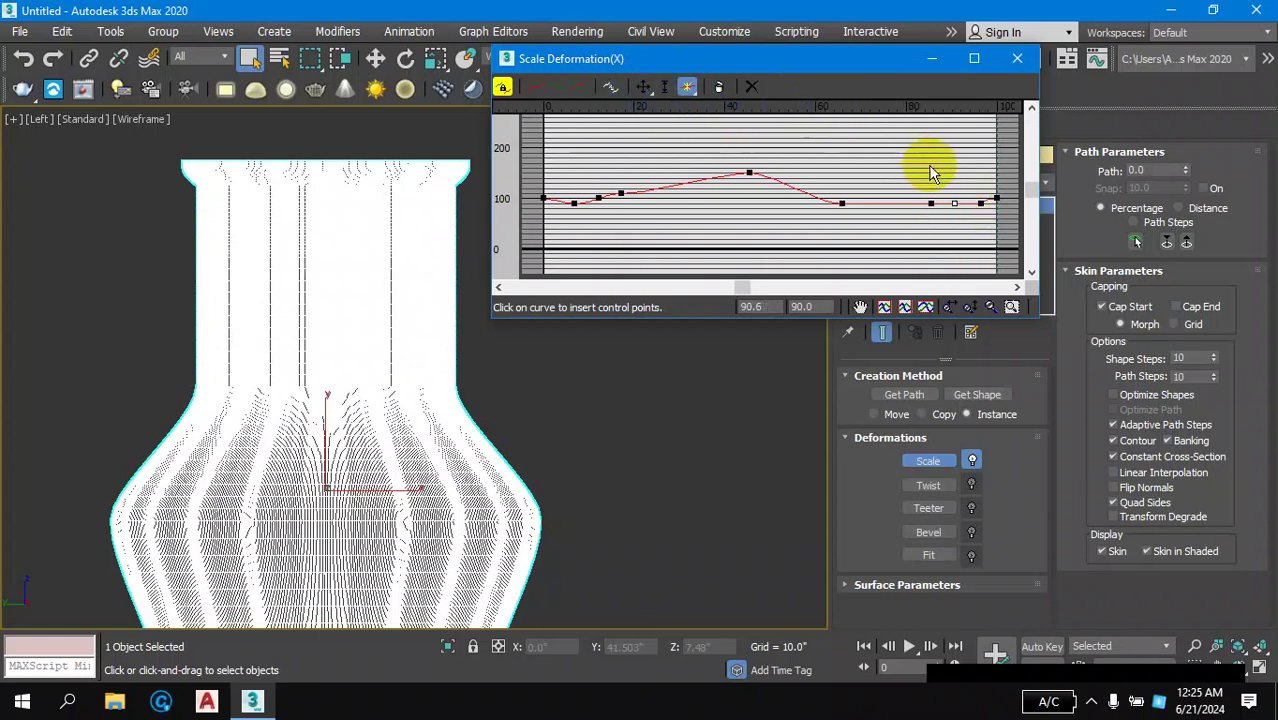
pyautogui.click(957, 203)
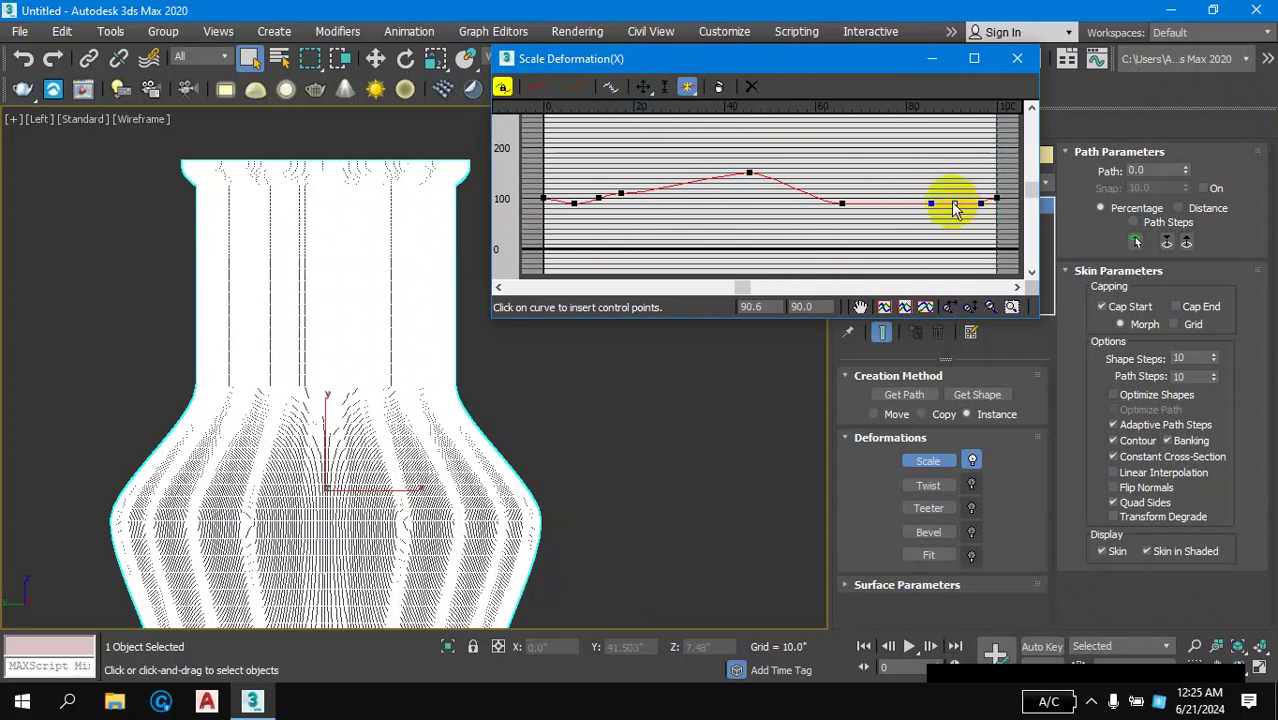
pyautogui.click(665, 87)
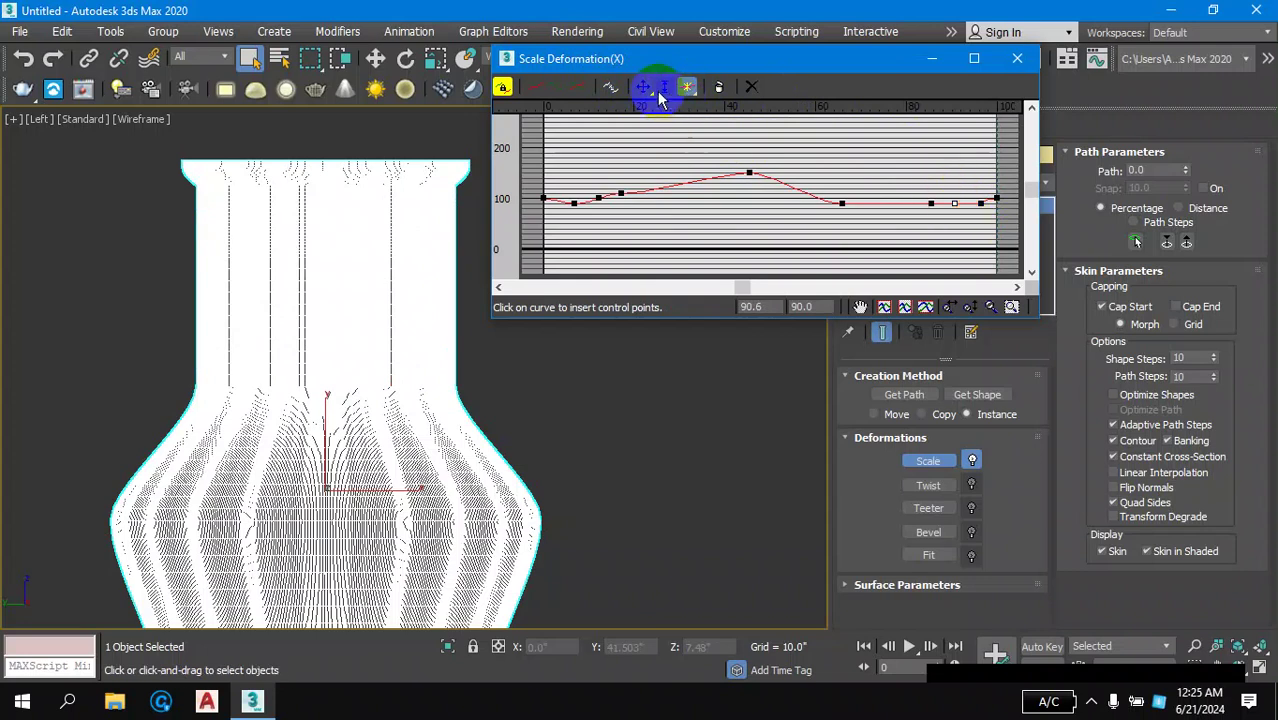
pyautogui.rightClick(955, 207)
pyautogui.click(985, 257)
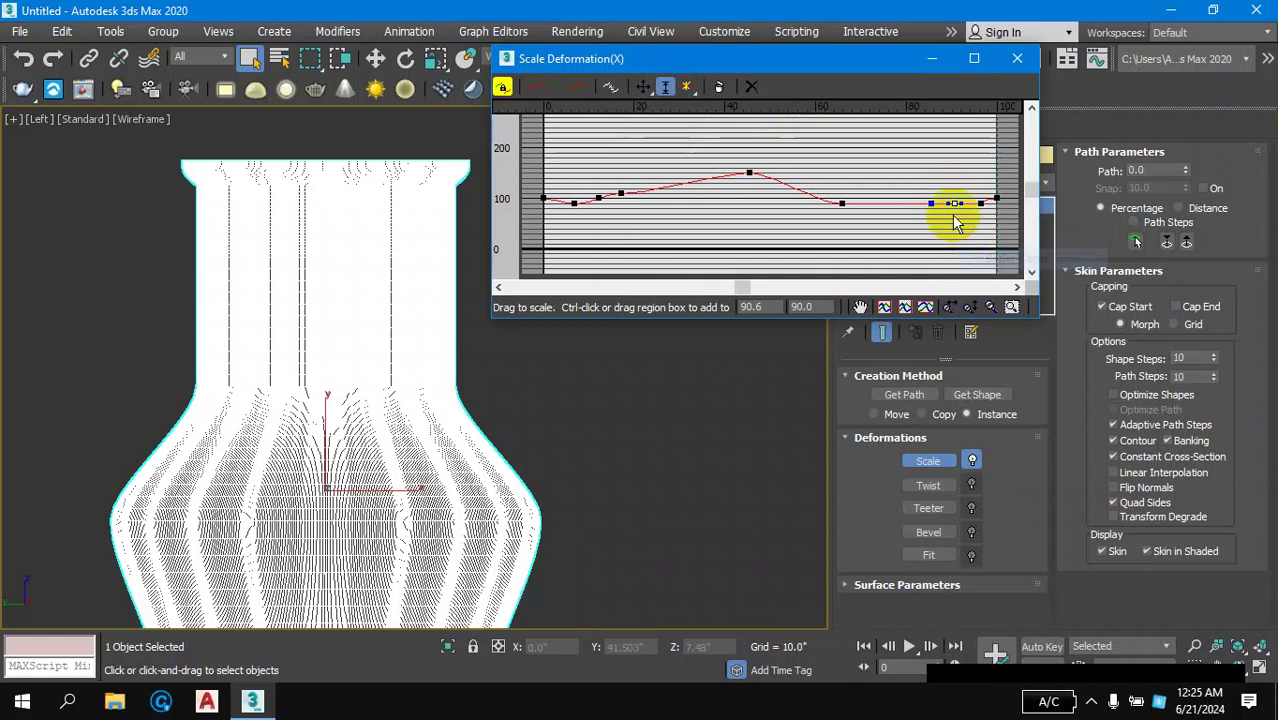
pyautogui.moveTo(953, 195); pyautogui.dragTo(954, 204)
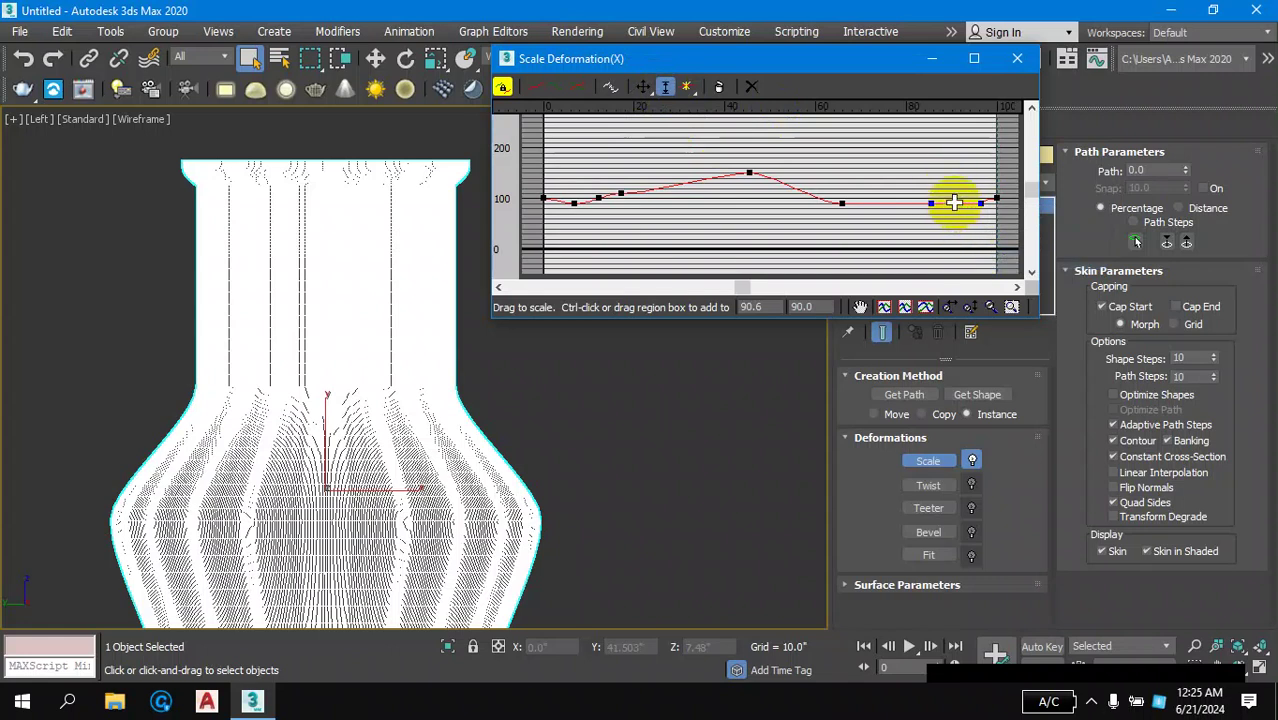
# - Lower the new point to 80 and adjust the point near 96, undoing its raise
pyautogui.click(645, 89)
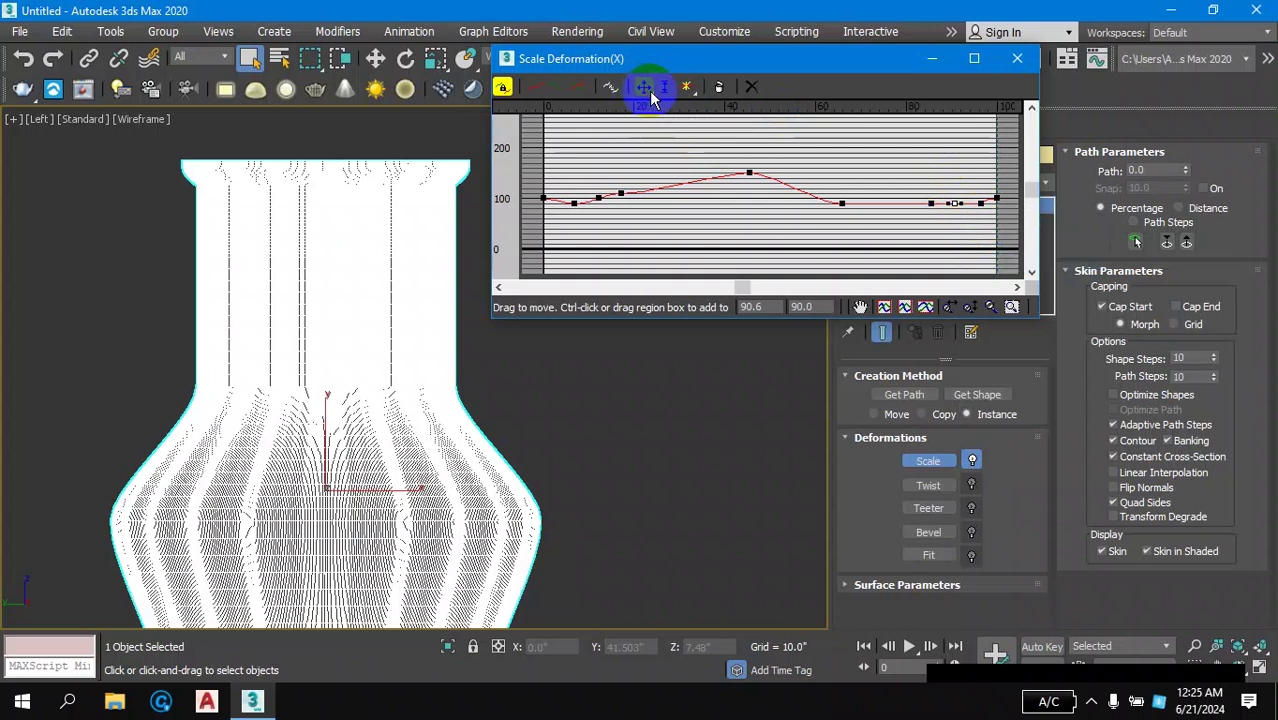
pyautogui.moveTo(953, 203); pyautogui.dragTo(982, 199)
pyautogui.click(982, 202)
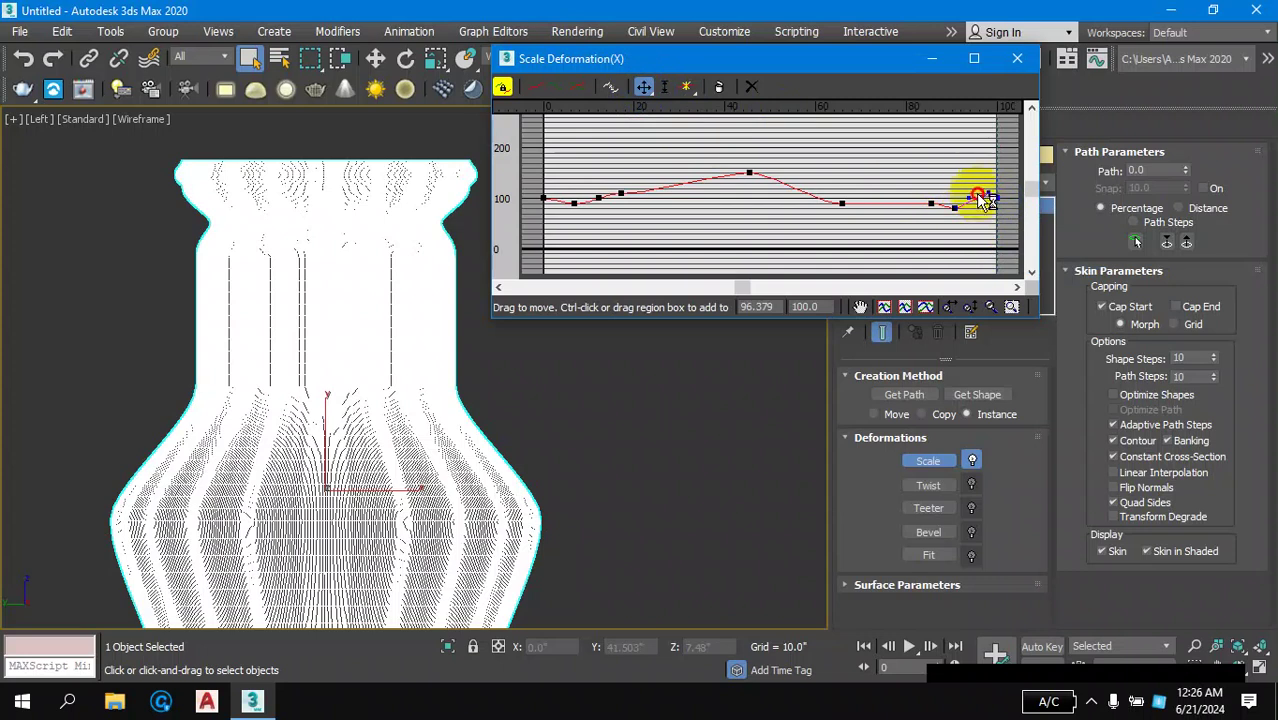
pyautogui.moveTo(982, 199); pyautogui.dragTo(983, 206)
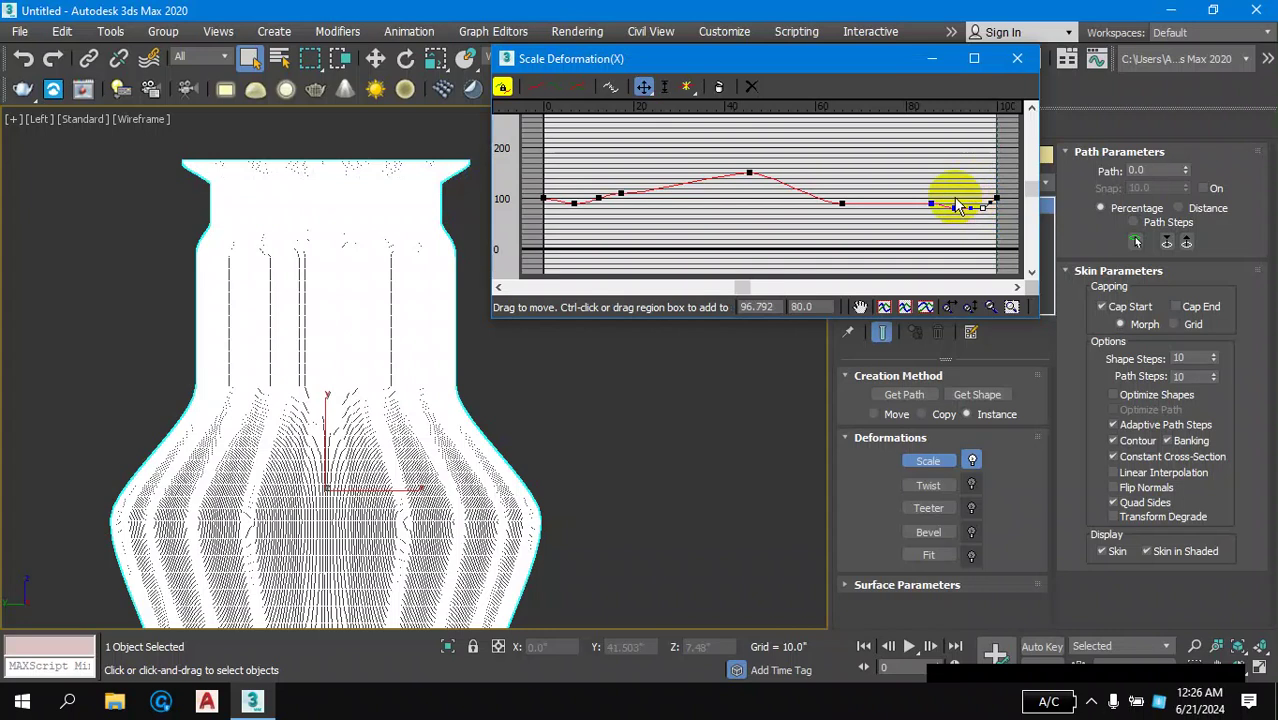
pyautogui.moveTo(983, 207); pyautogui.dragTo(933, 203)
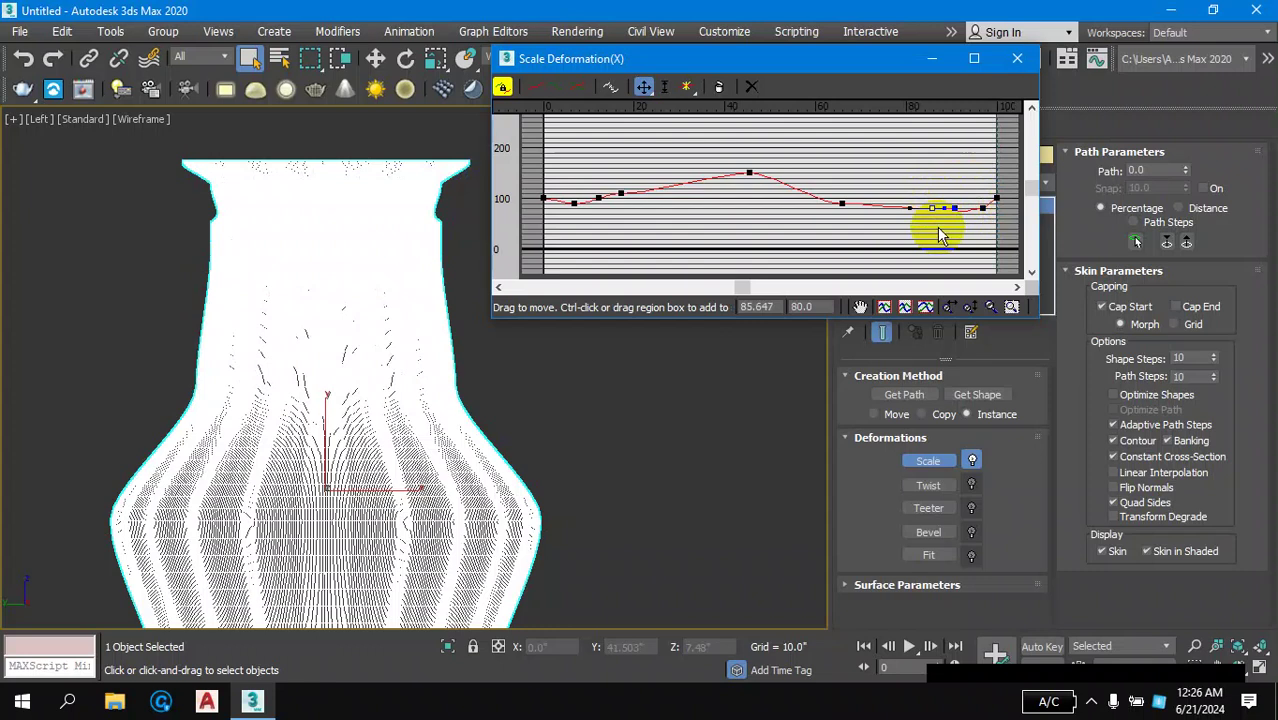
pyautogui.moveTo(983, 208); pyautogui.dragTo(981, 197)
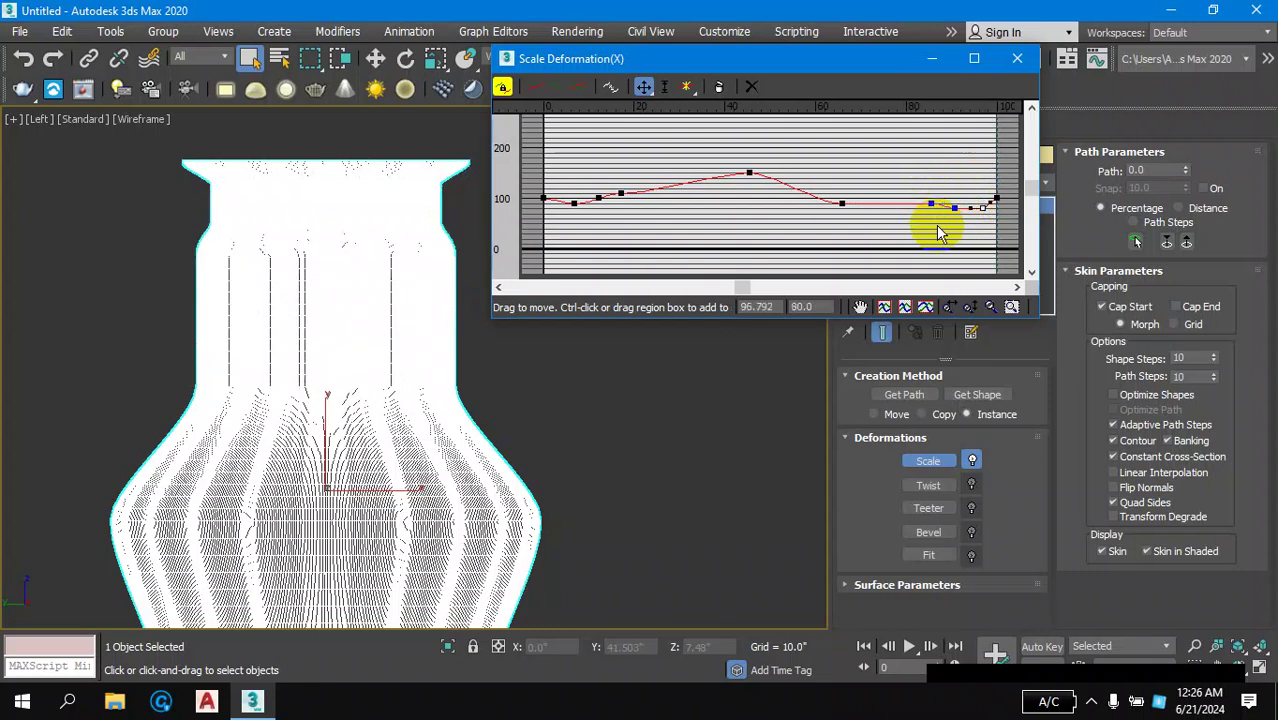
pyautogui.hotkey('ctrl', 'z')
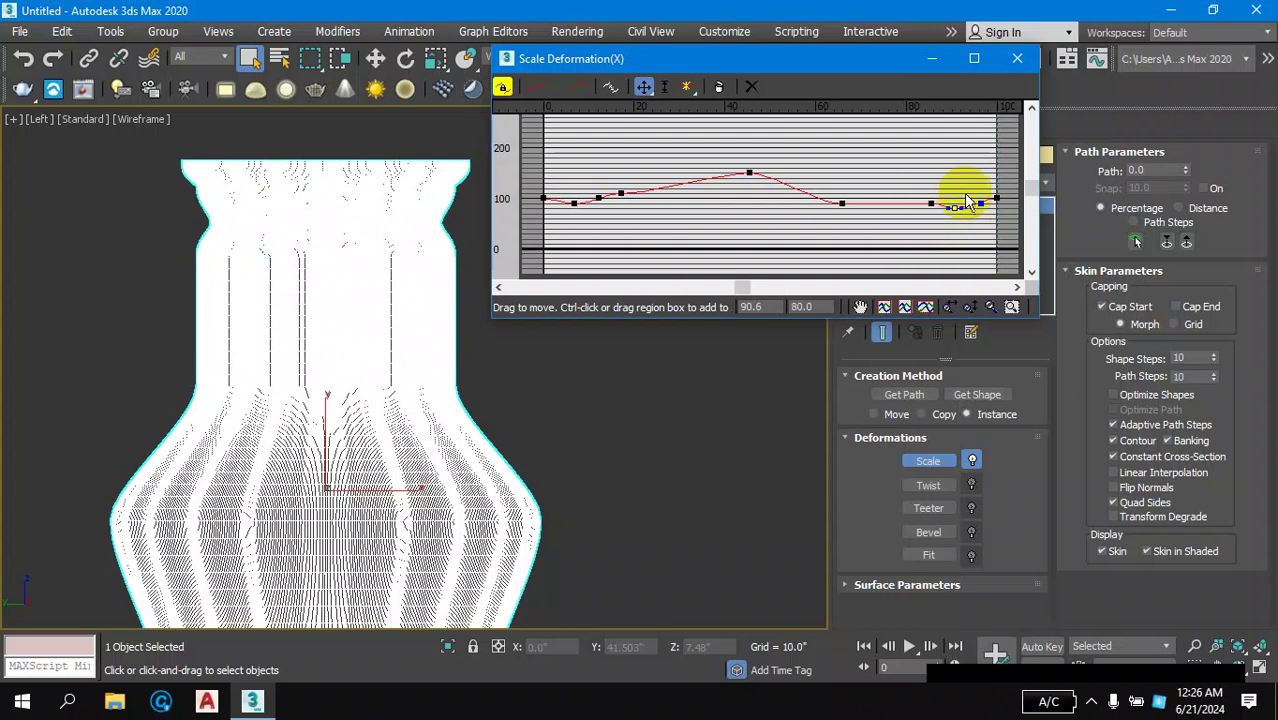
pyautogui.click(975, 200)
pyautogui.click(981, 203)
# - Nudge the 150 peak point upward to widen the vase's belly
pyautogui.scroll(-2, 352, 344)
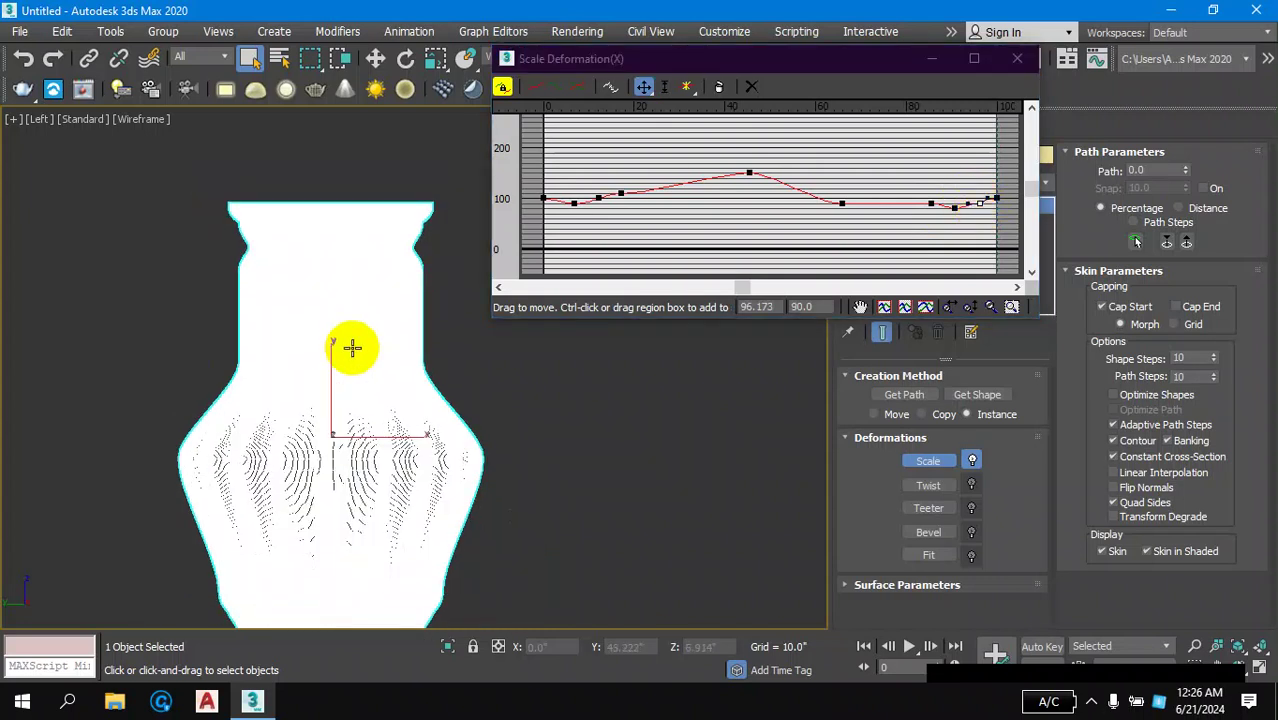
pyautogui.scroll(-2, 335, 300)
pyautogui.scroll(2, 358, 297)
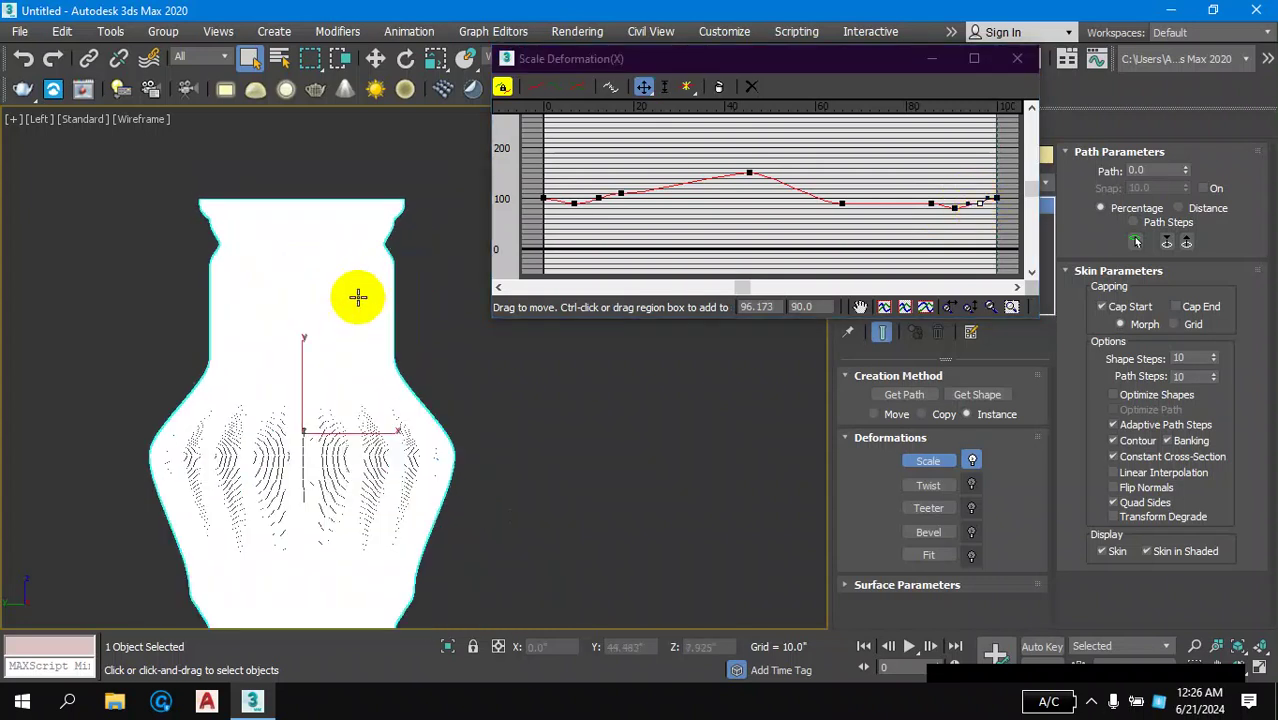
pyautogui.scroll(2, 375, 297)
pyautogui.scroll(-1, 400, 330)
pyautogui.scroll(2, 380, 360)
pyautogui.scroll(-2, 300, 390)
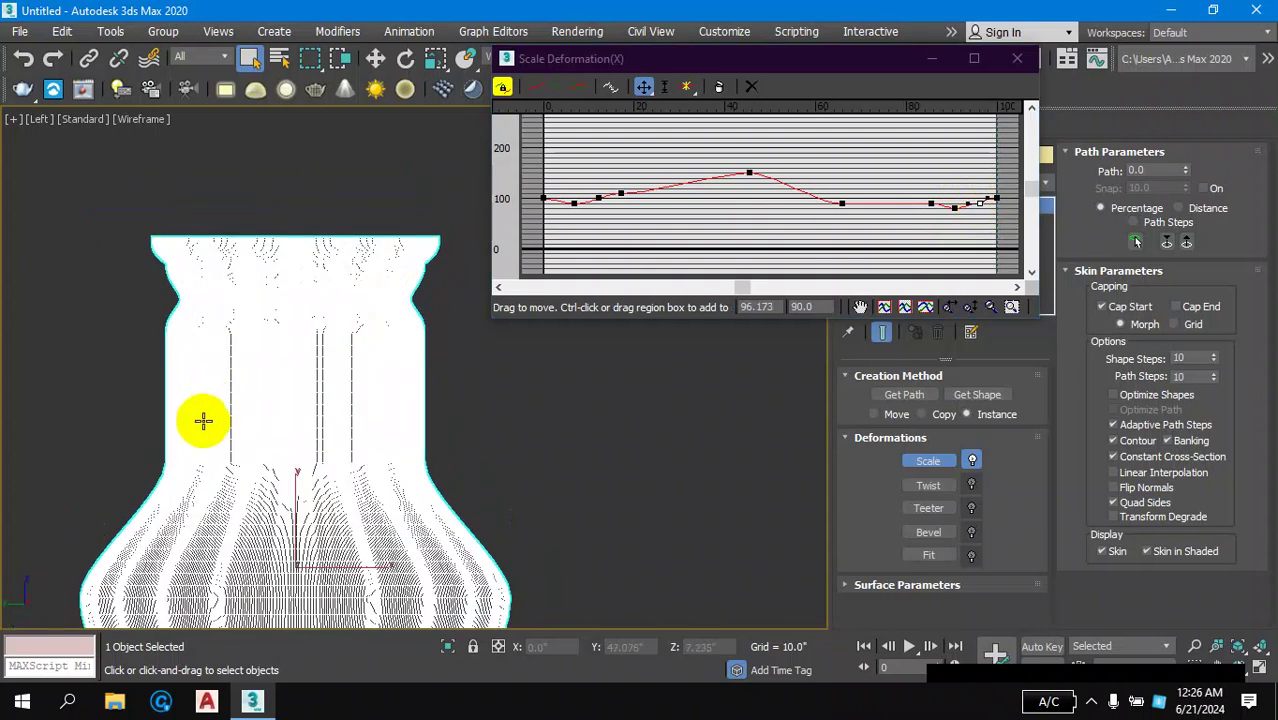
pyautogui.moveTo(203, 420); pyautogui.dragTo(211, 391, button='middle')
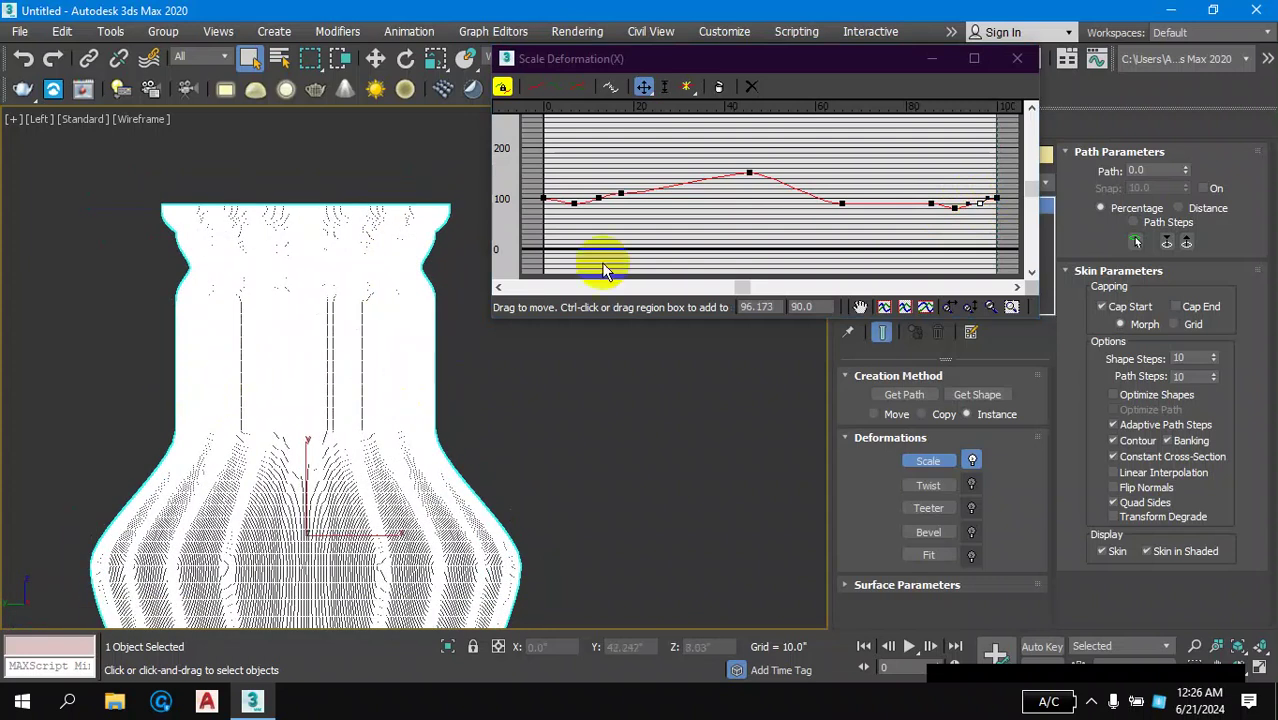
pyautogui.click(748, 173)
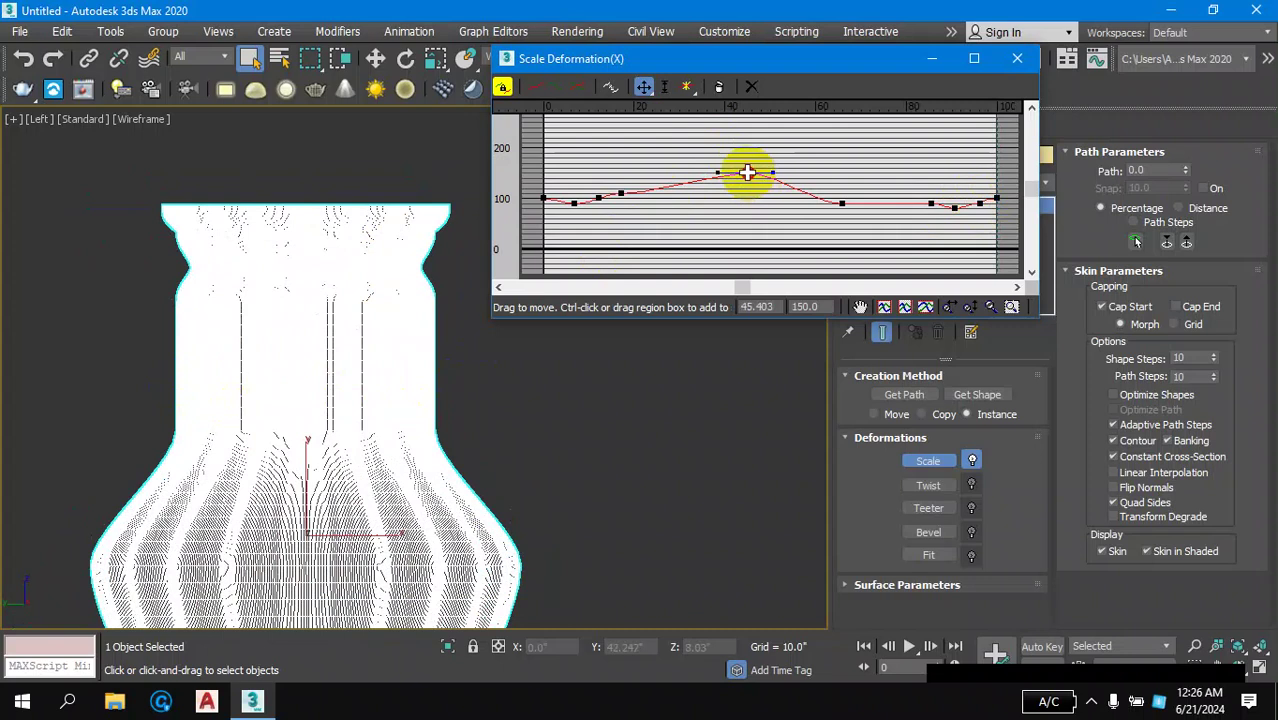
pyautogui.moveTo(747, 173); pyautogui.dragTo(748, 175)
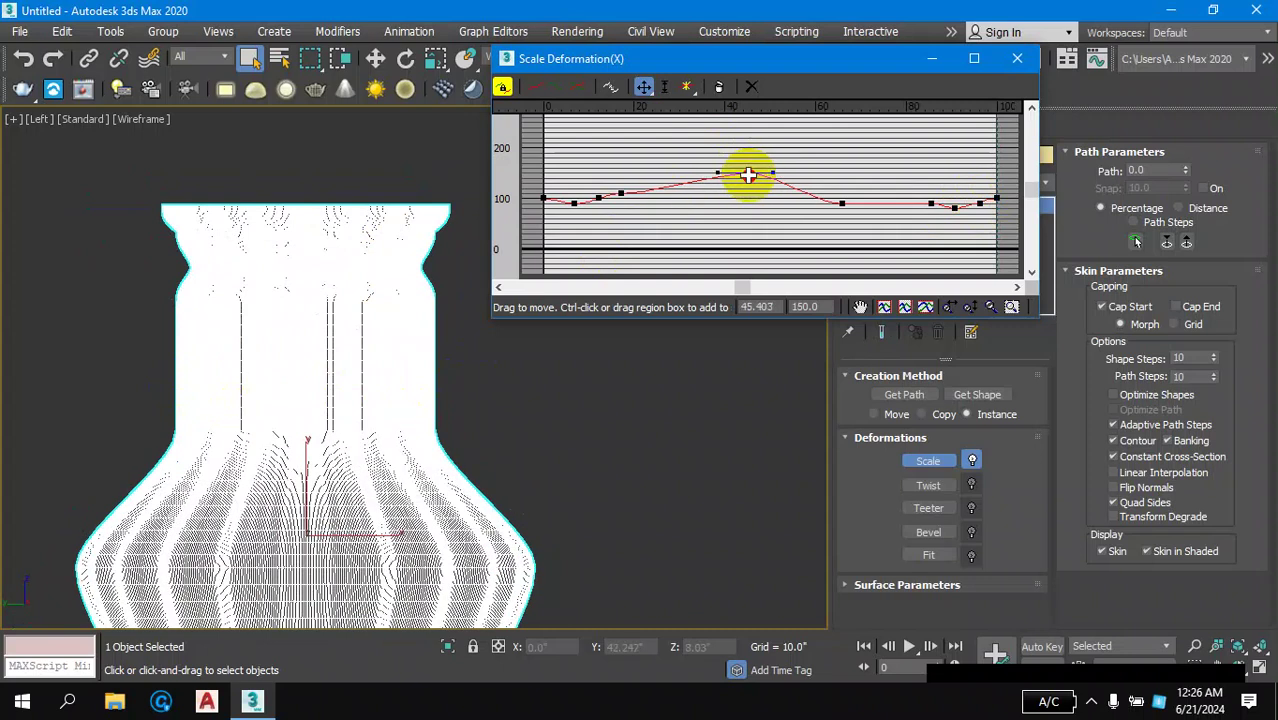
pyautogui.click(271, 392)
pyautogui.scroll(-3, 285, 380)
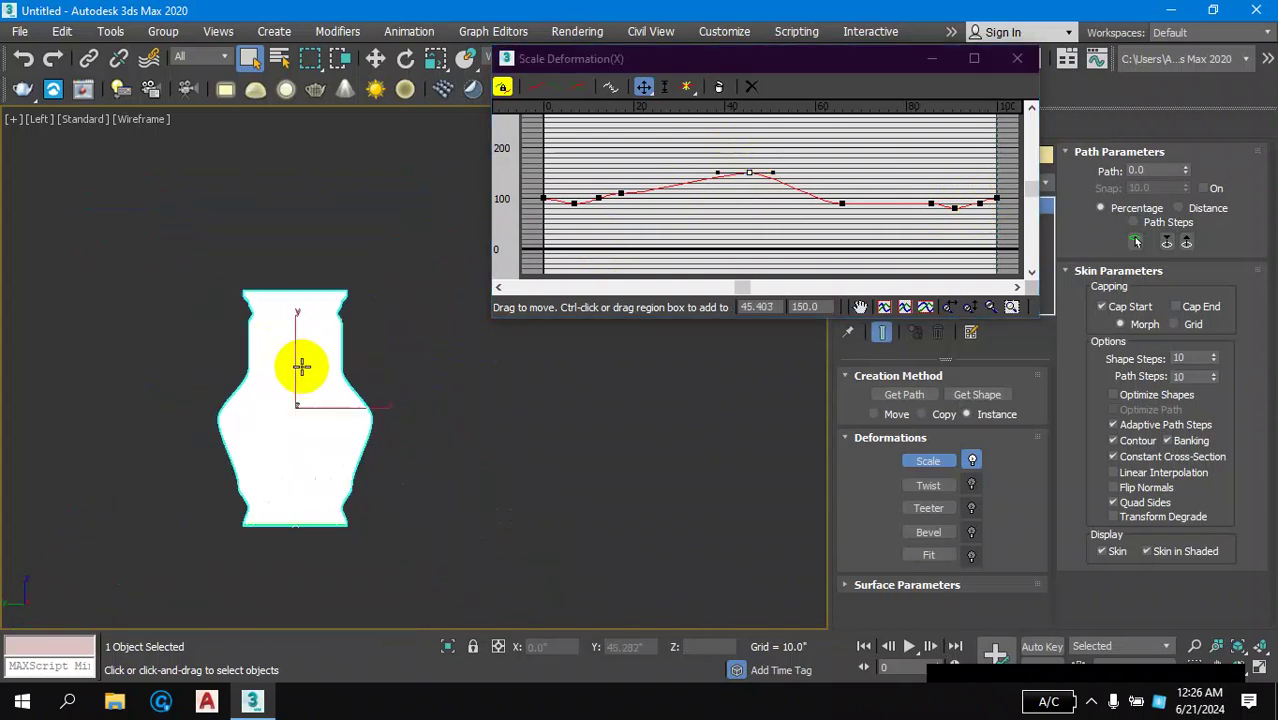
pyautogui.scroll(3, 336, 322)
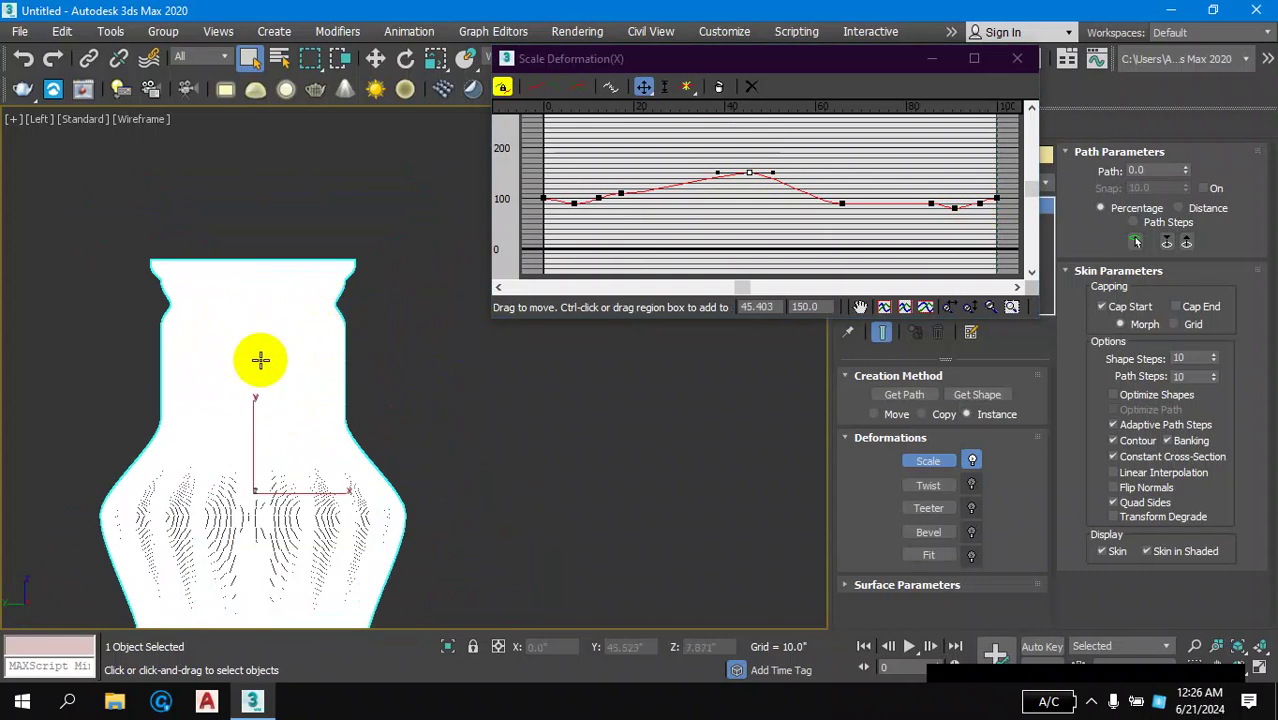
# - Shift the point near 85 to about 82 and set the 90.6 neck point to 80
pyautogui.click(930, 203)
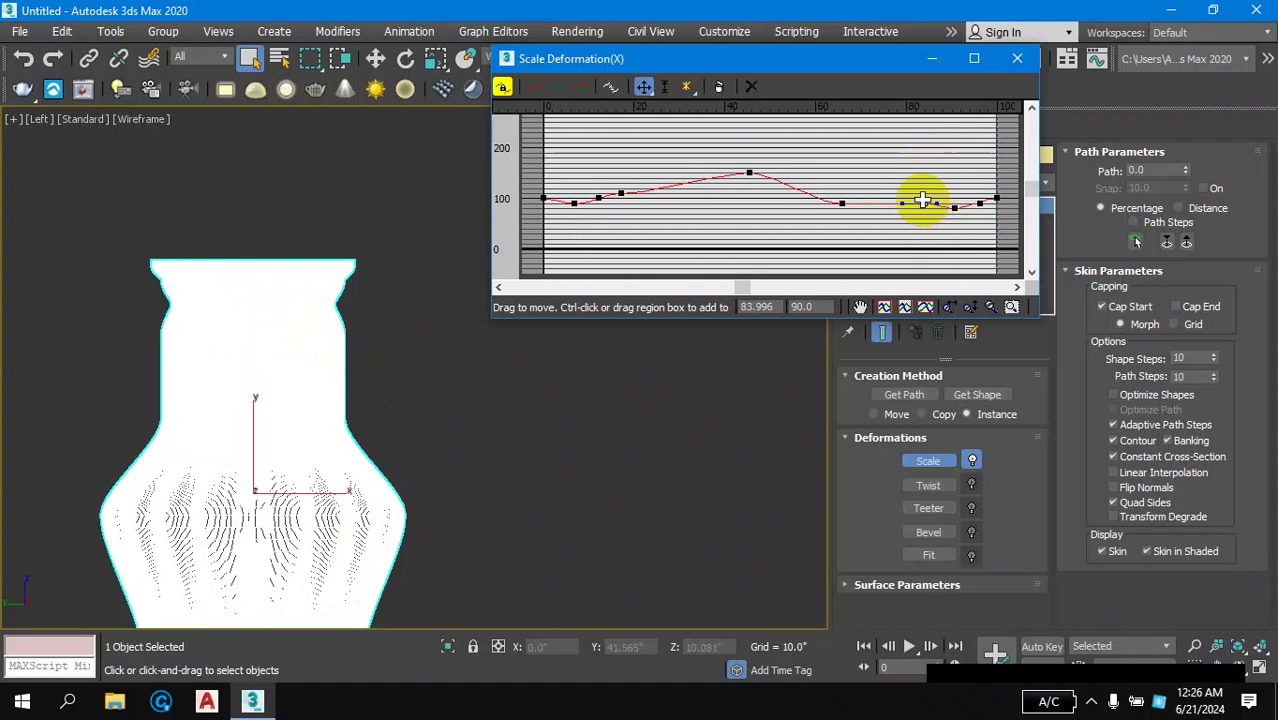
pyautogui.moveTo(922, 200); pyautogui.dragTo(913, 198)
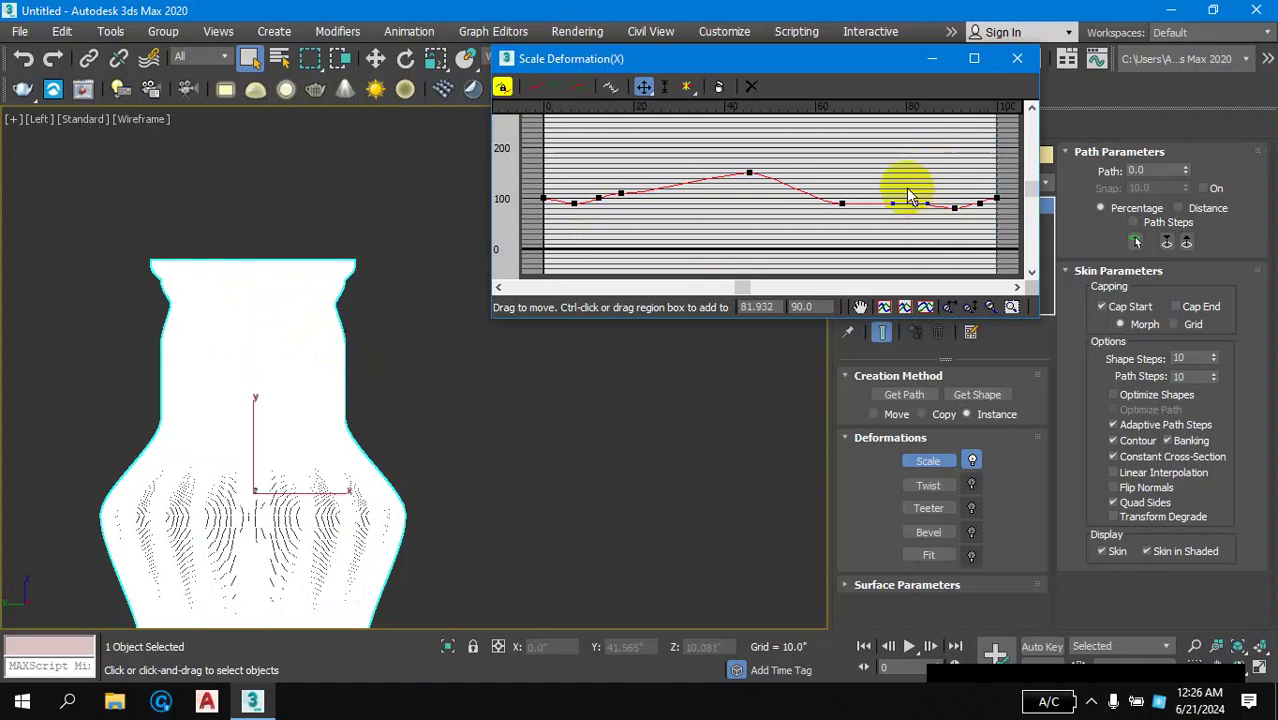
pyautogui.click(948, 207)
pyautogui.moveTo(948, 207); pyautogui.dragTo(955, 210)
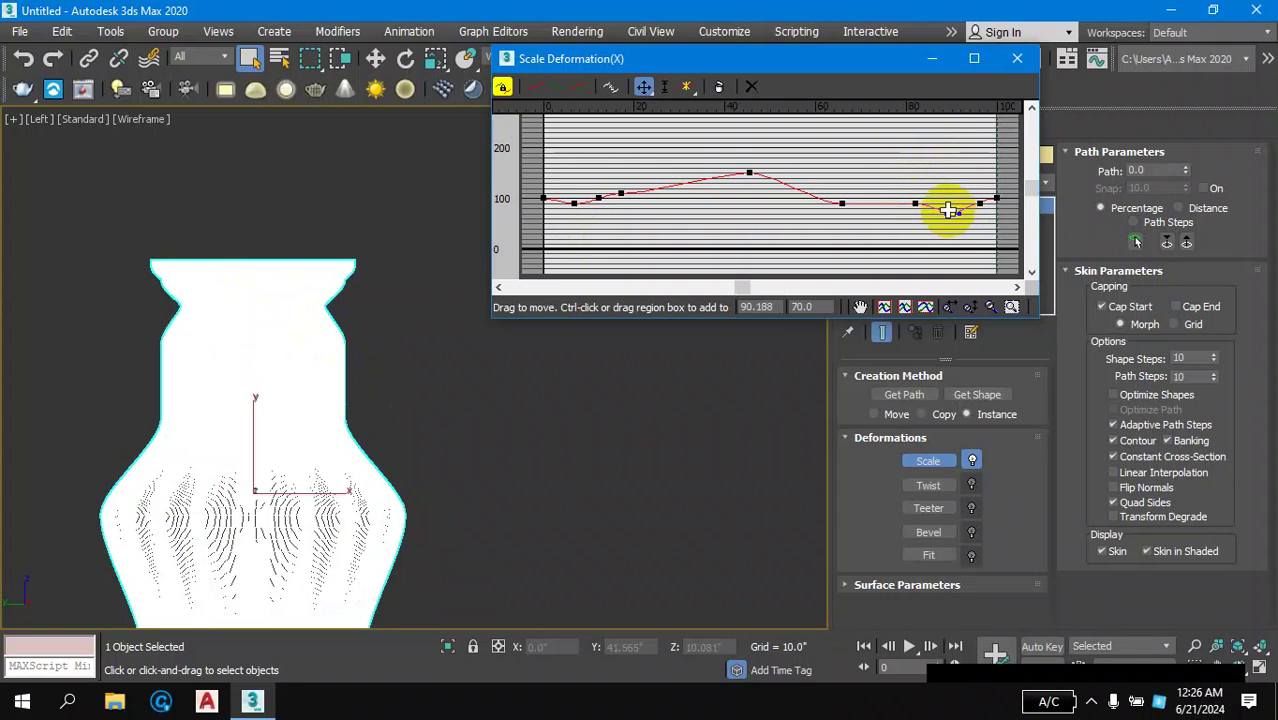
pyautogui.moveTo(951, 212); pyautogui.dragTo(952, 204)
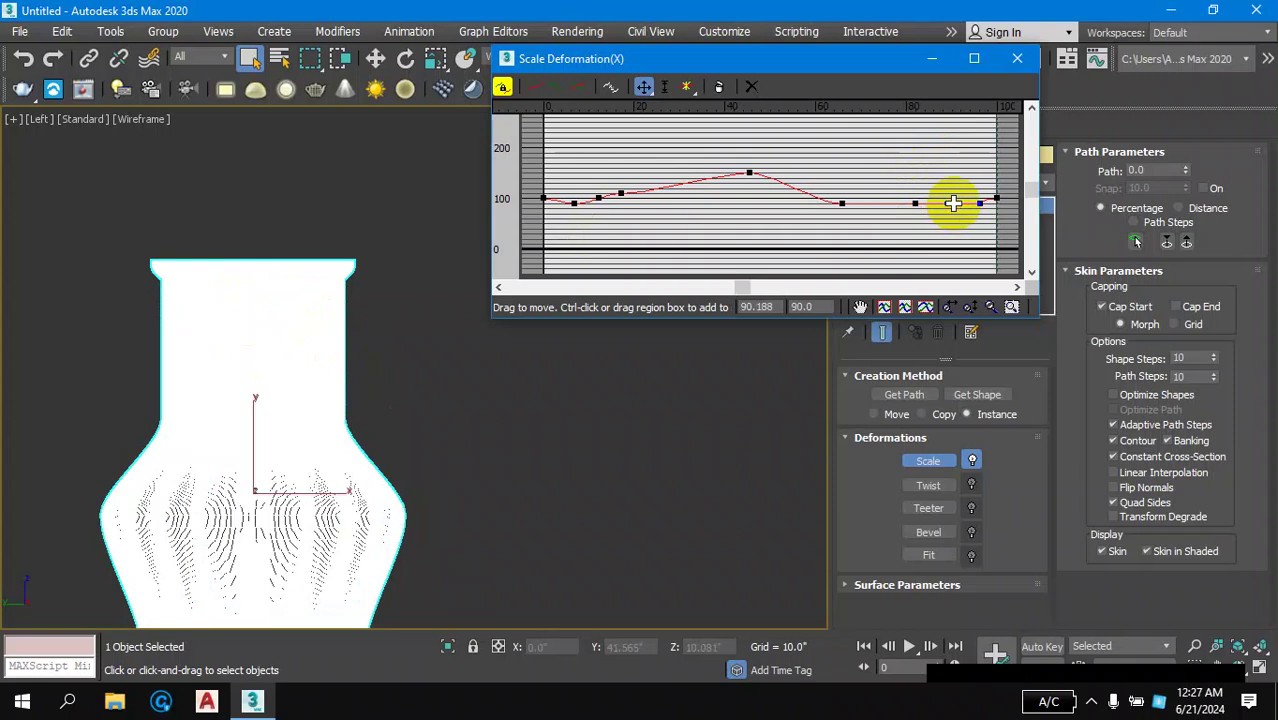
pyautogui.moveTo(953, 204); pyautogui.dragTo(955, 207)
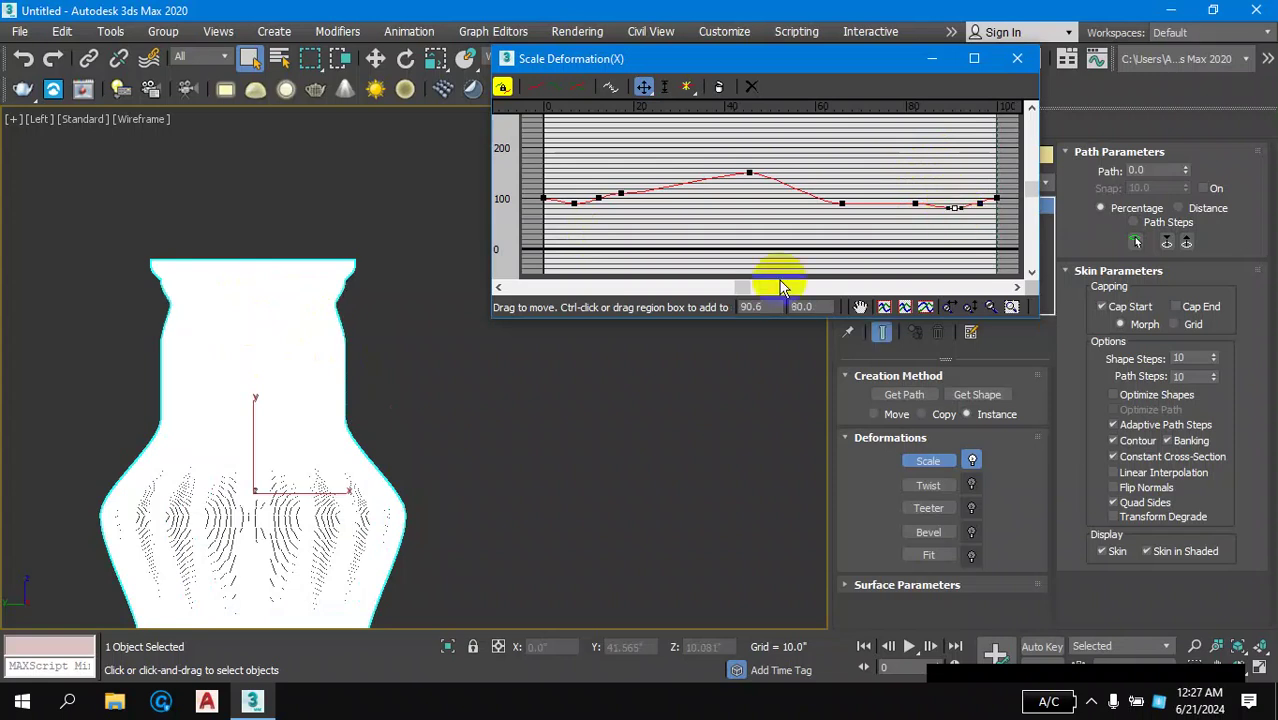
pyautogui.click(366, 425)
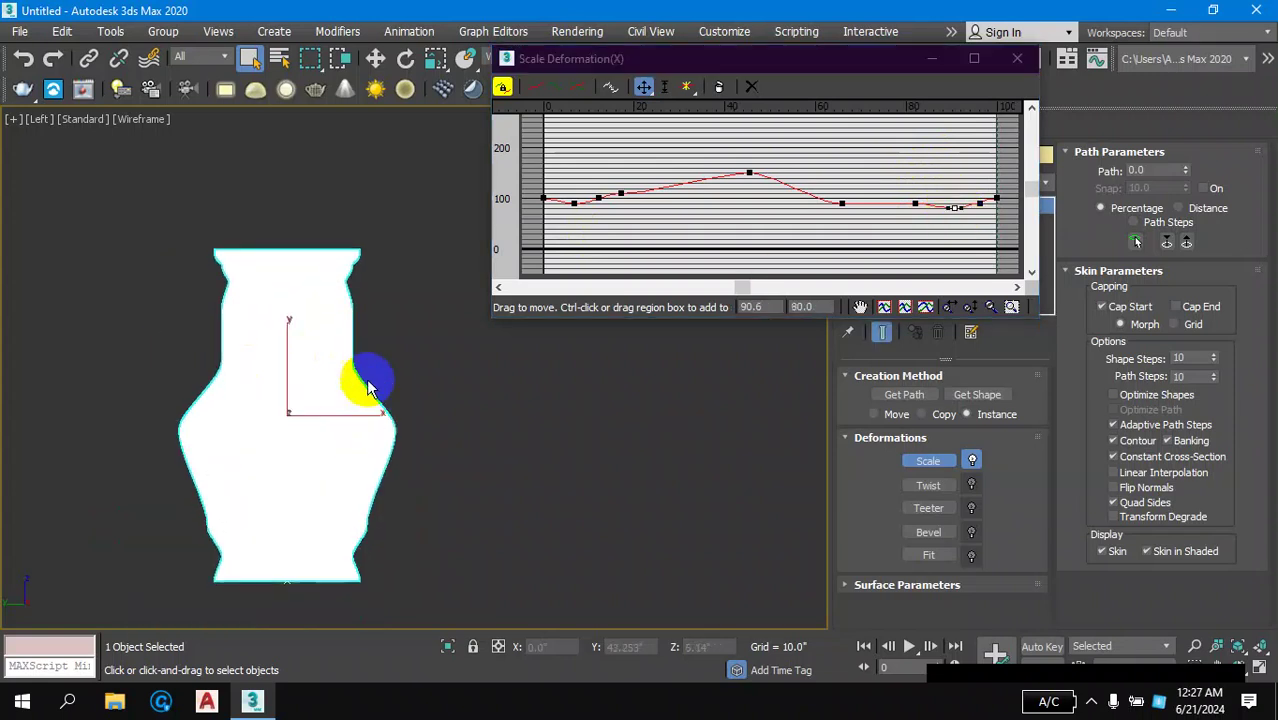
# - Close the Scale Deformation graph
pyautogui.click(1018, 58)
pyautogui.click(445, 437)
pyautogui.scroll(5, 350, 430)
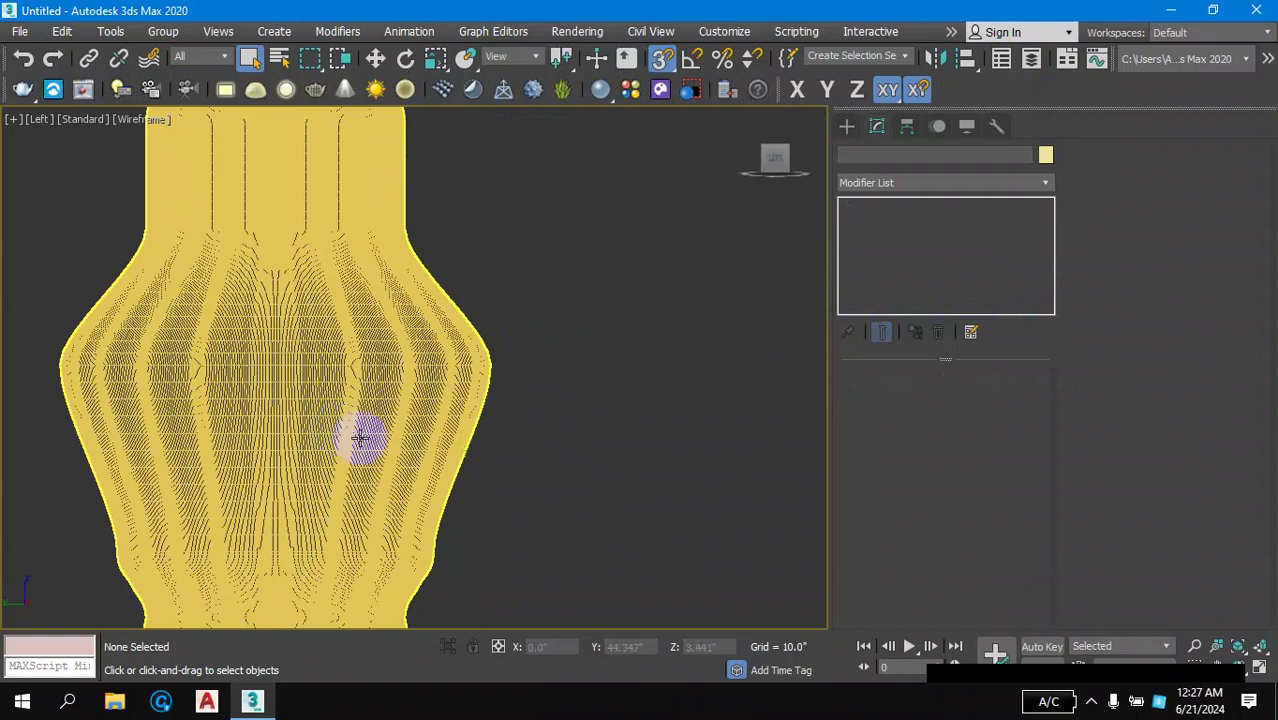
pyautogui.scroll(-3, 447, 435)
pyautogui.scroll(-2, 447, 430)
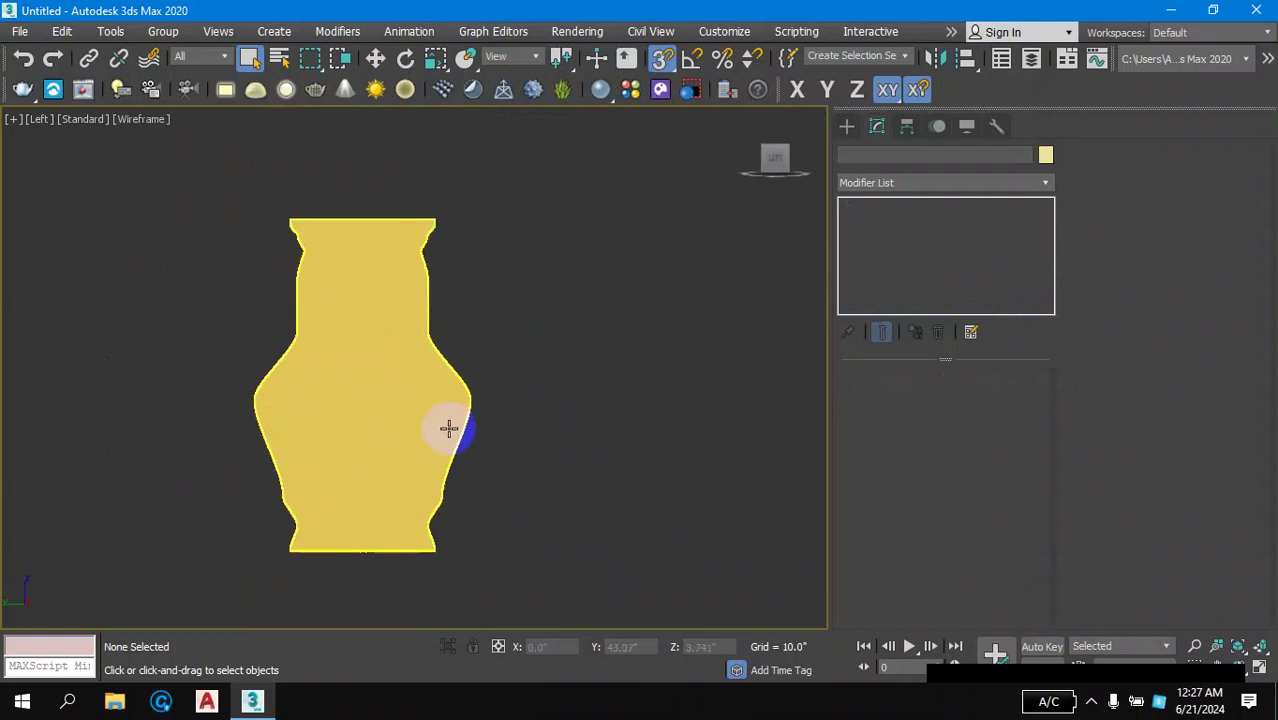
pyautogui.click(444, 432)
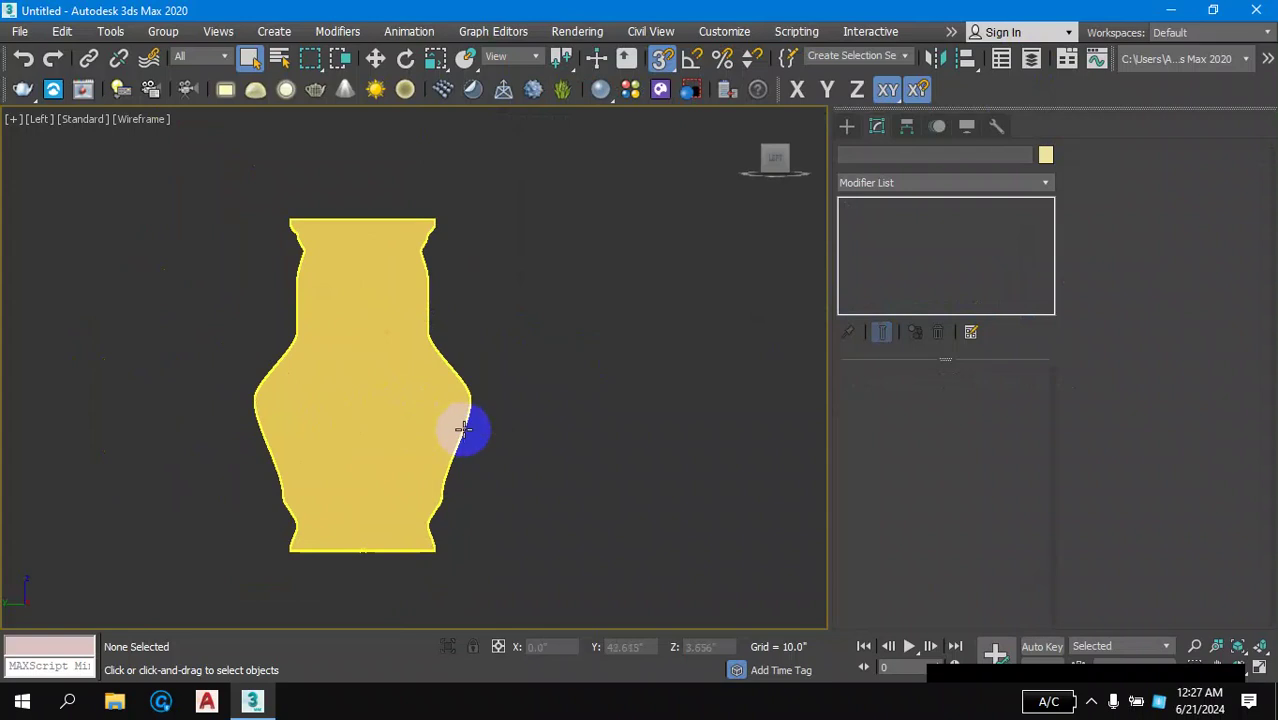
# - Restore the four-viewport layout and orbit the Perspective view to see the vase side-on
pyautogui.hotkey('alt', 'w')
pyautogui.click(562, 476)
pyautogui.scroll(3, 599, 534)
pyautogui.scroll(2, 601, 545)
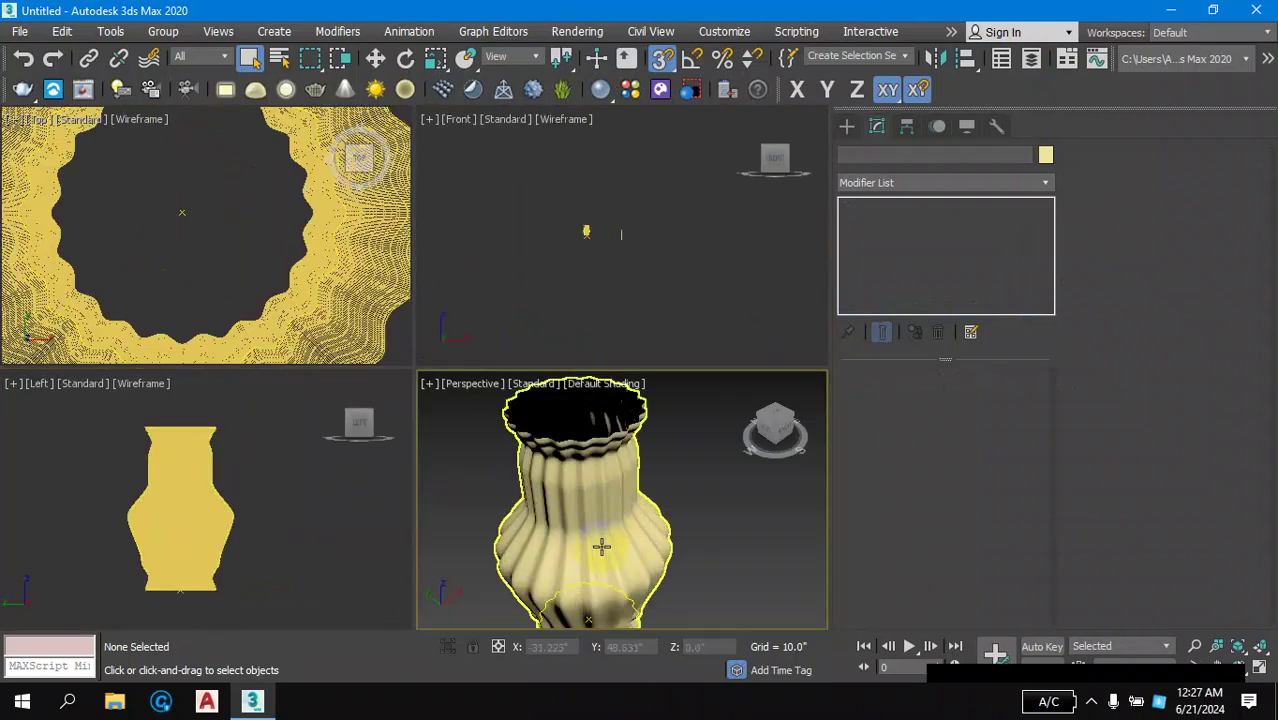
pyautogui.moveTo(636, 549)
pyautogui.keyDown('alt'); pyautogui.mouseDown(button='middle')
pyautogui.moveTo(650, 499)
pyautogui.moveTo(585, 434)
pyautogui.moveTo(591, 447)
pyautogui.mouseUp(button='middle'); pyautogui.keyUp('alt')
pyautogui.scroll(2, 595, 449)
pyautogui.scroll(-4, 665, 452)
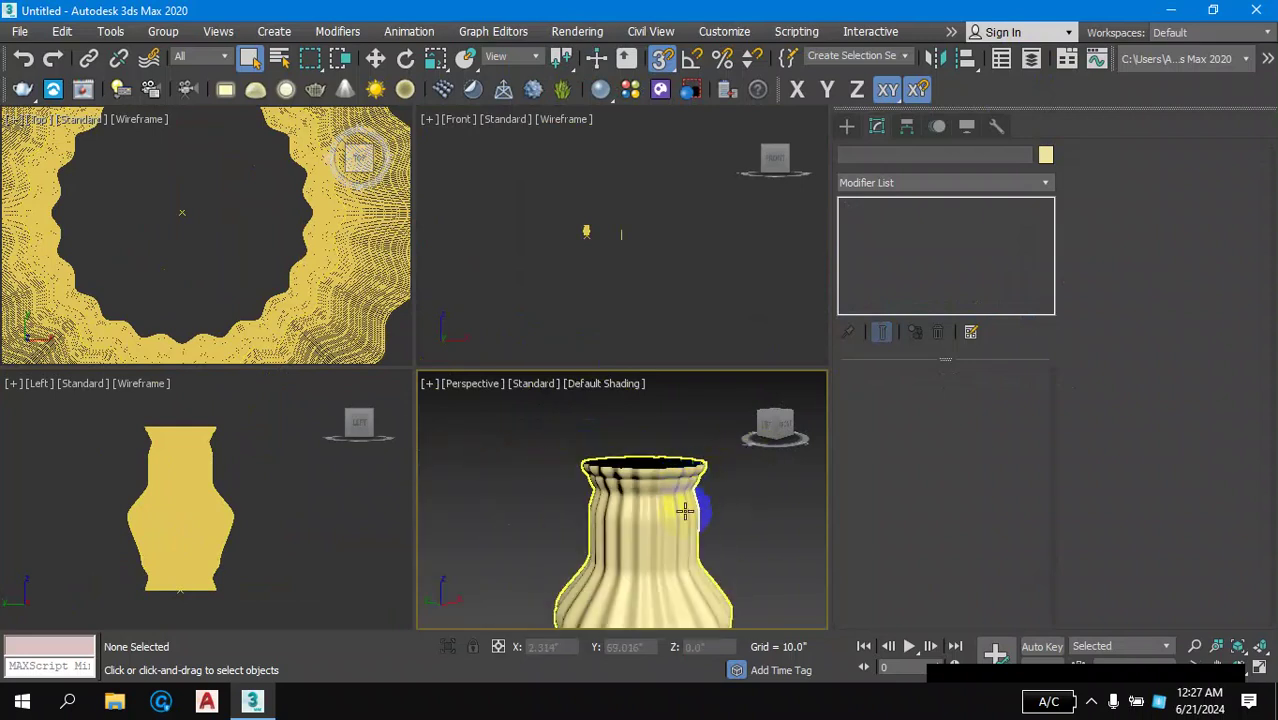
# - Reposition the vase in Perspective, then maximize the Left viewport and select Loft001
pyautogui.moveTo(684, 505); pyautogui.dragTo(691, 458, button='middle')
pyautogui.scroll(2, 662, 519)
pyautogui.scroll(-3, 650, 533)
pyautogui.scroll(3, 633, 556)
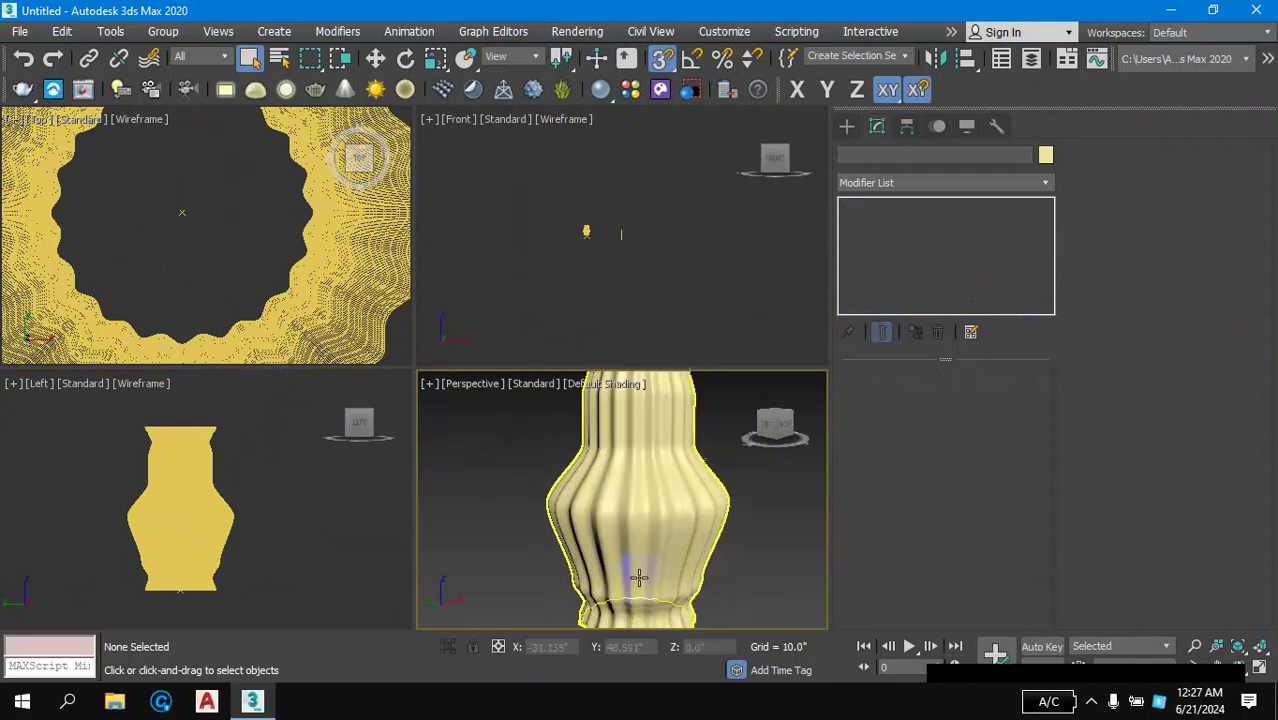
pyautogui.scroll(1, 638, 575)
pyautogui.scroll(-2, 590, 524)
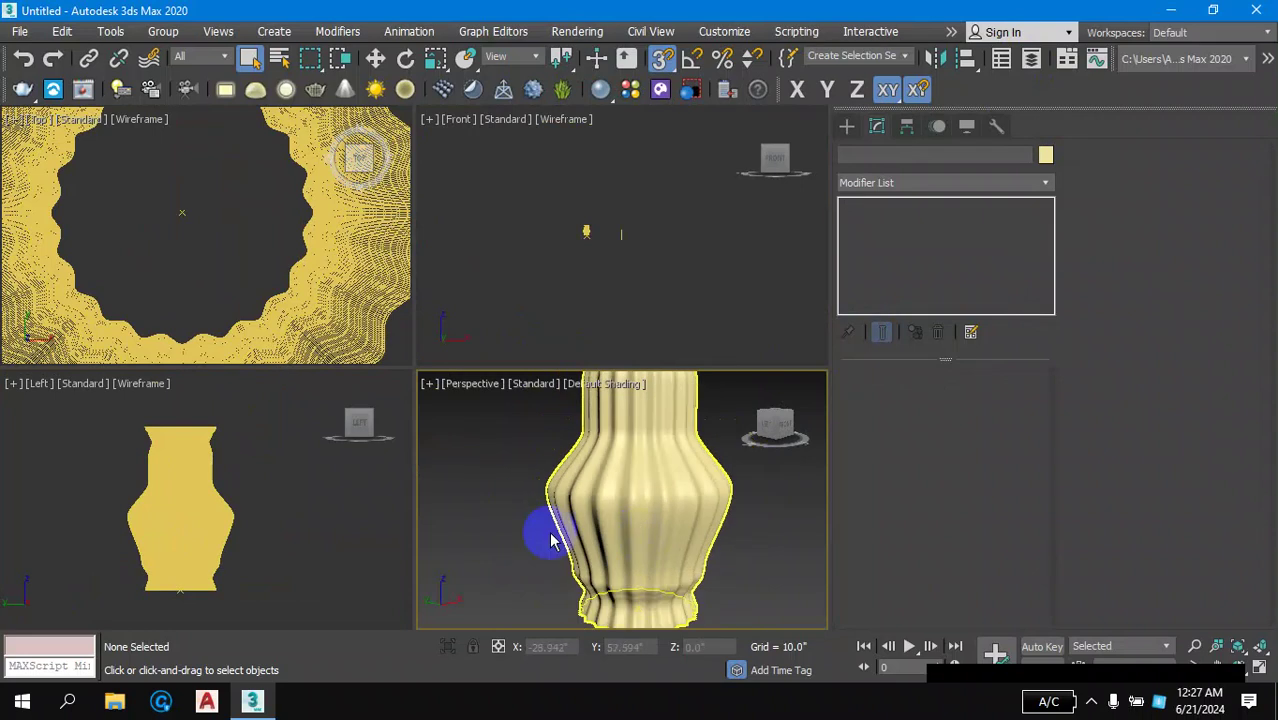
pyautogui.scroll(1, 218, 485)
pyautogui.scroll(1, 217, 481)
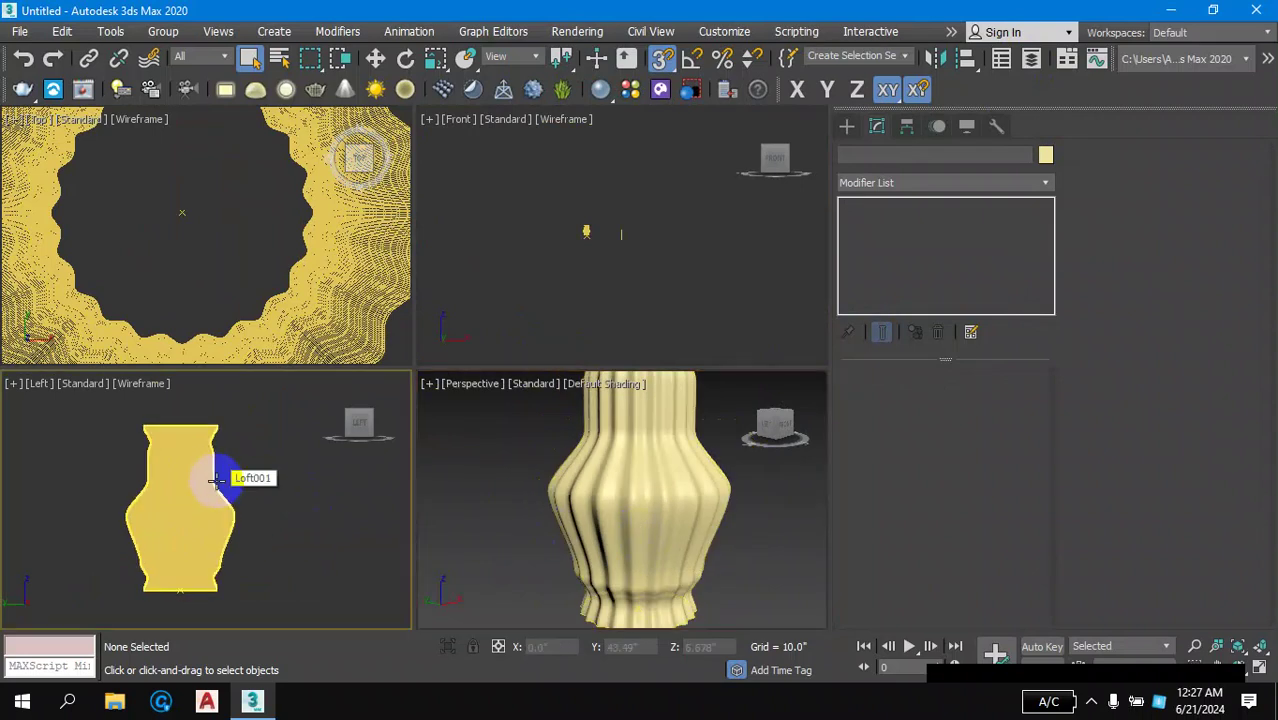
pyautogui.hotkey('alt', 'w')
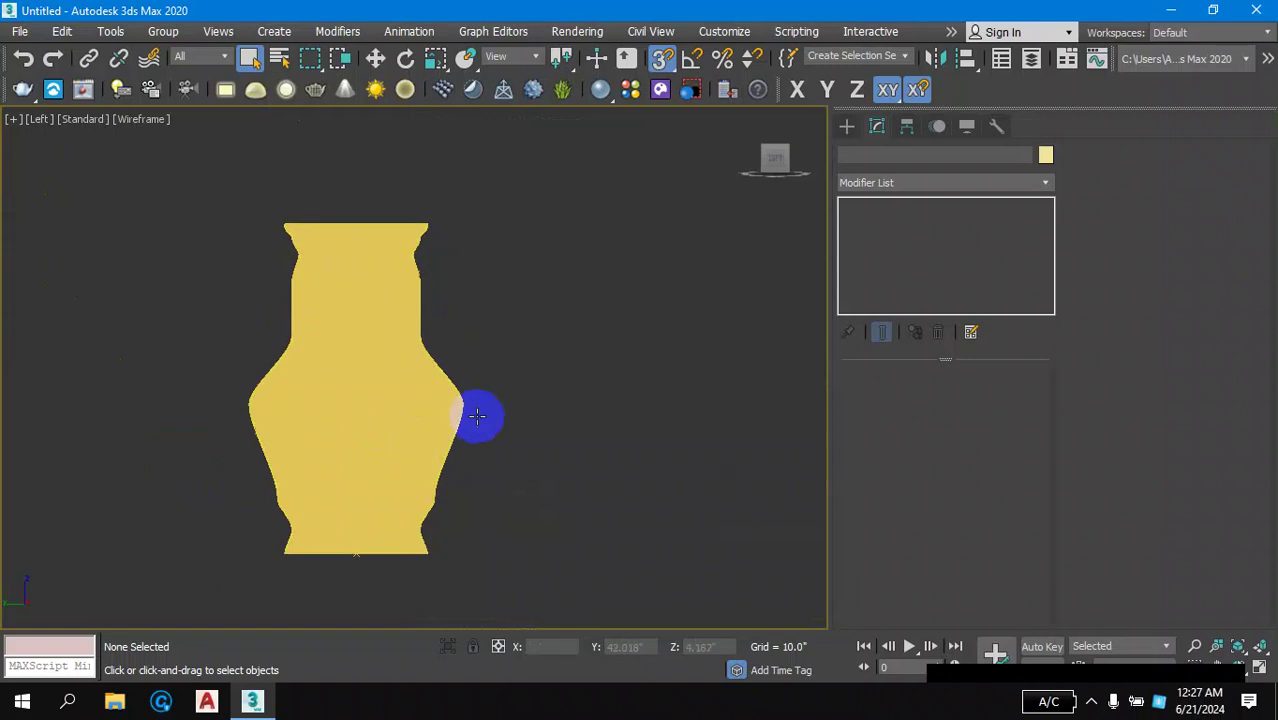
pyautogui.click(376, 413)
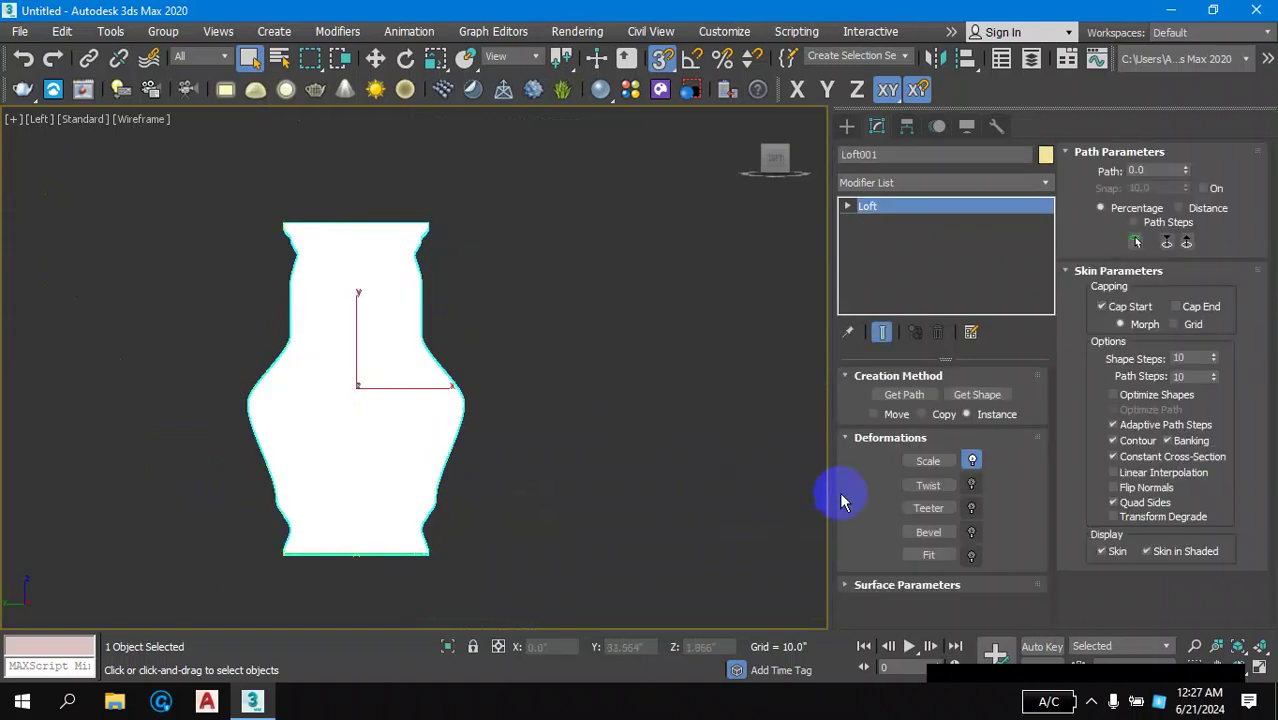
# - Open the Twist Deformation graph, move it aside, and add a point near 14 percent
pyautogui.click(922, 488)
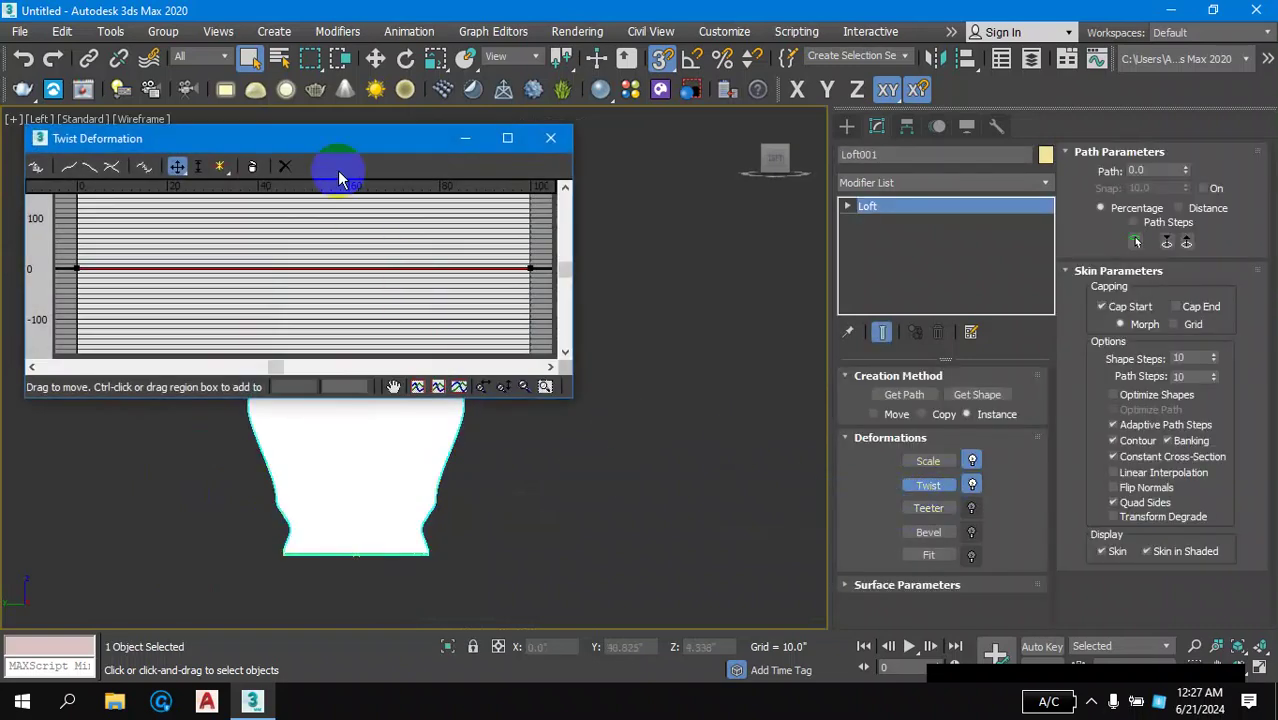
pyautogui.moveTo(336, 140); pyautogui.dragTo(675, 122)
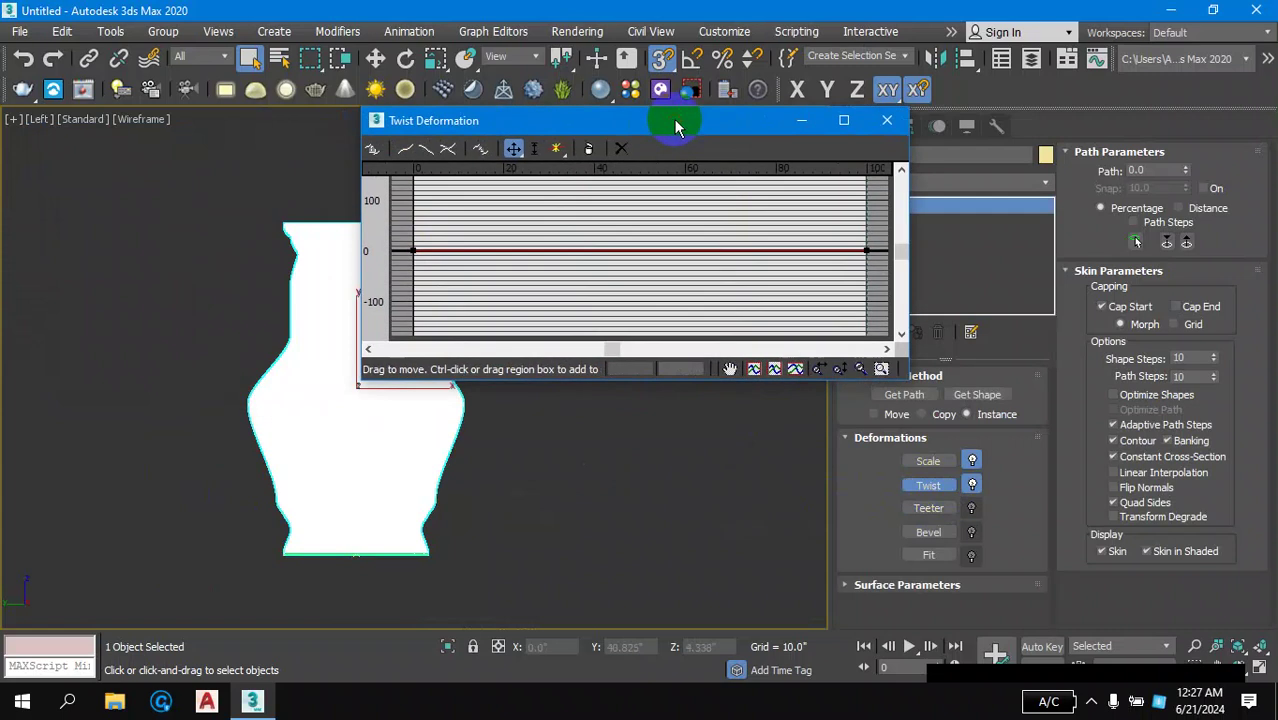
pyautogui.click(557, 148)
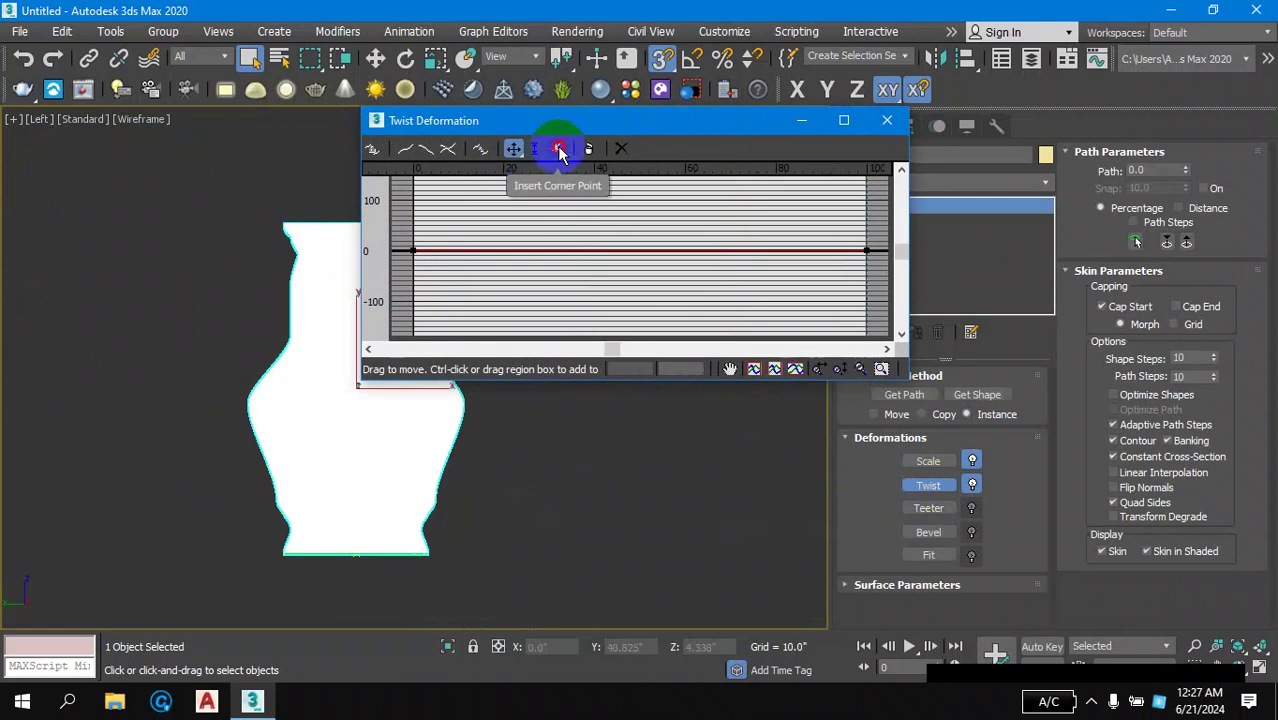
pyautogui.click(474, 250)
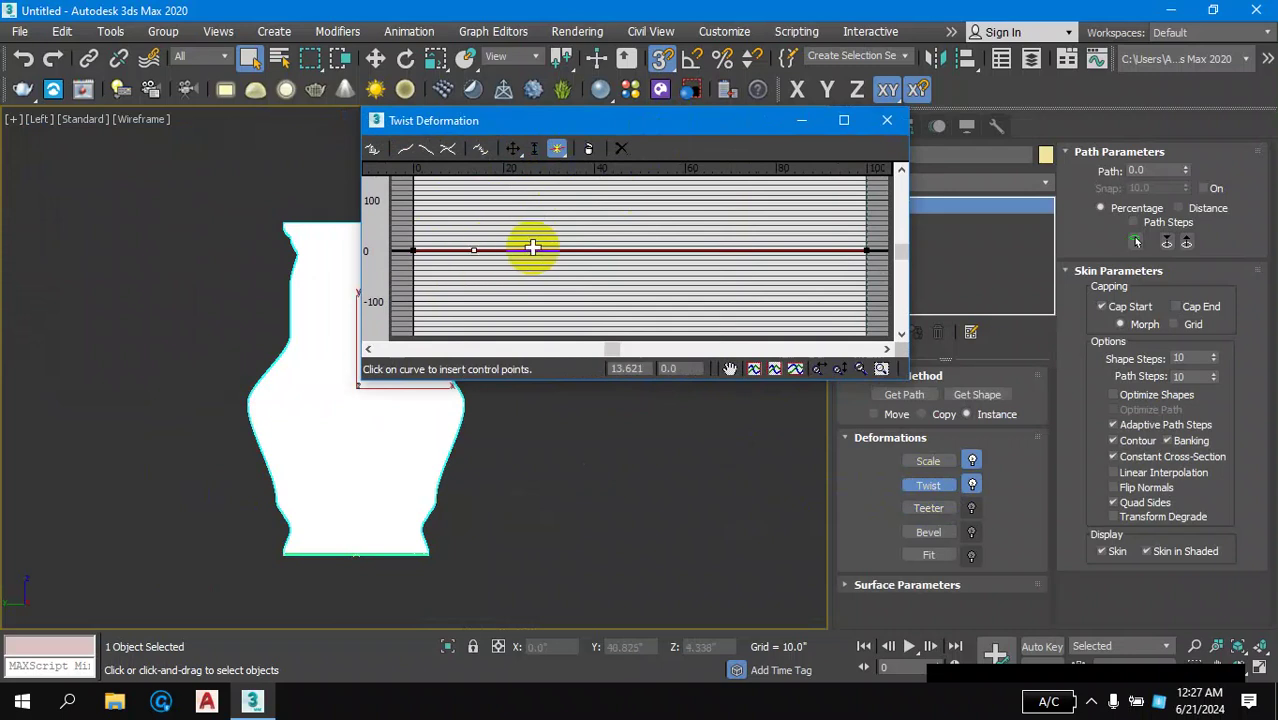
# - Add twist points near 47, 70 and 91 percent, then select the 14 percent point
pyautogui.click(624, 250)
pyautogui.click(730, 250)
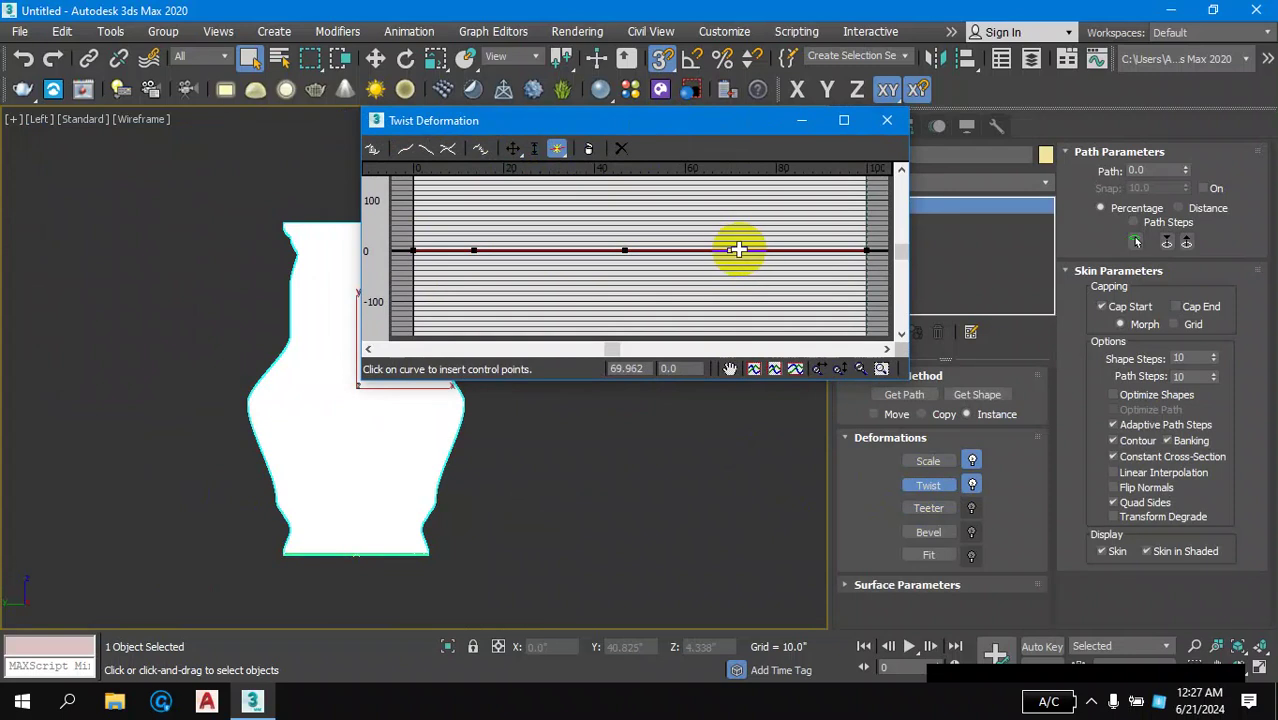
pyautogui.click(824, 250)
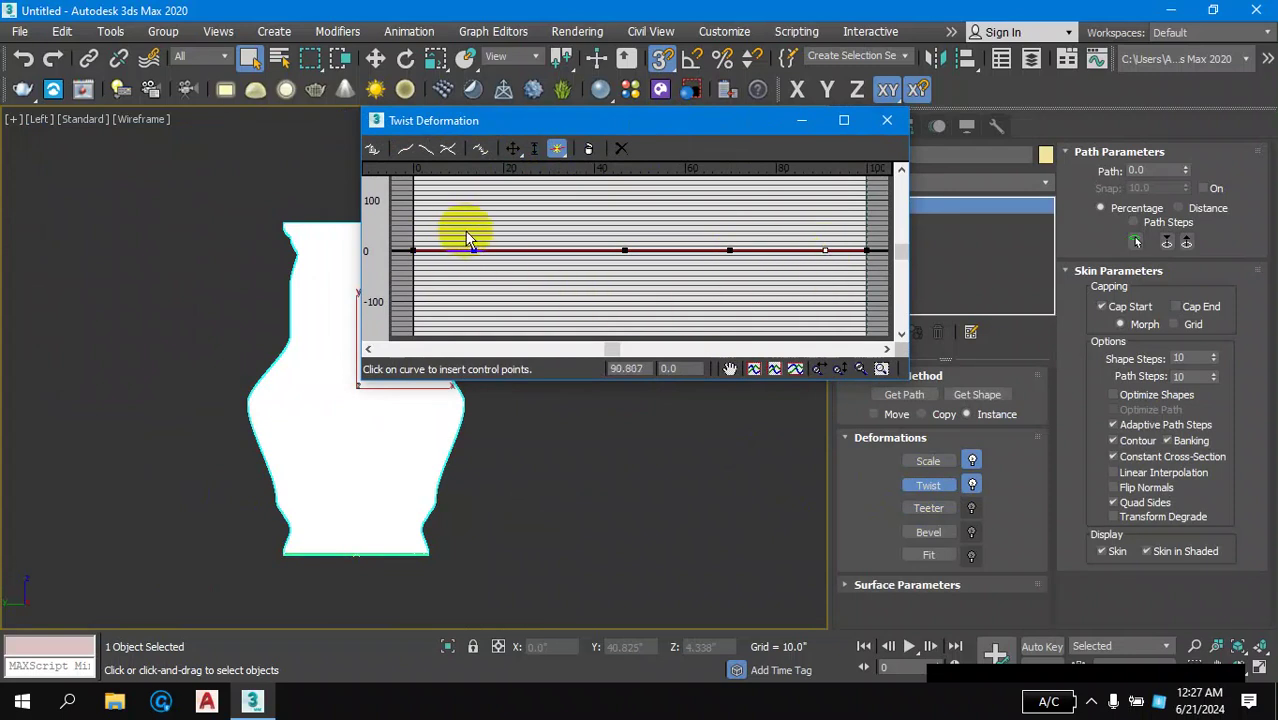
pyautogui.click(513, 148)
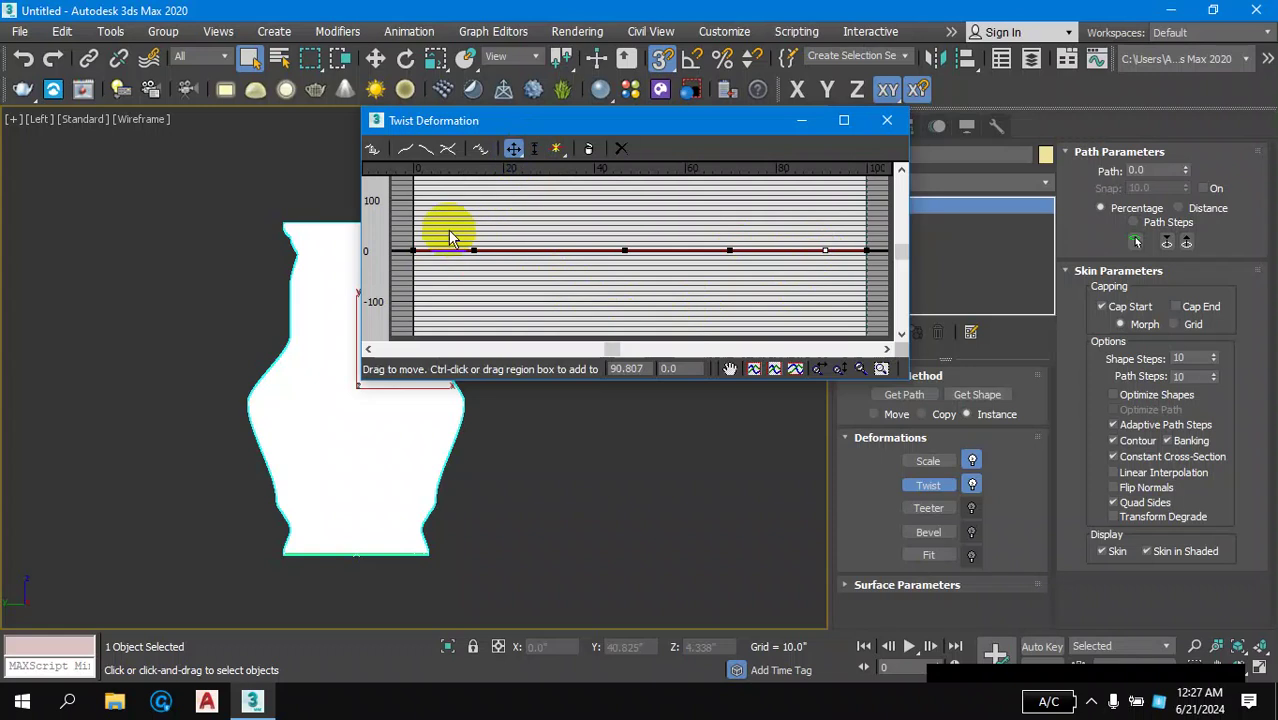
pyautogui.moveTo(455, 230); pyautogui.dragTo(496, 274)
pyautogui.moveTo(622, 120); pyautogui.dragTo(659, 96)
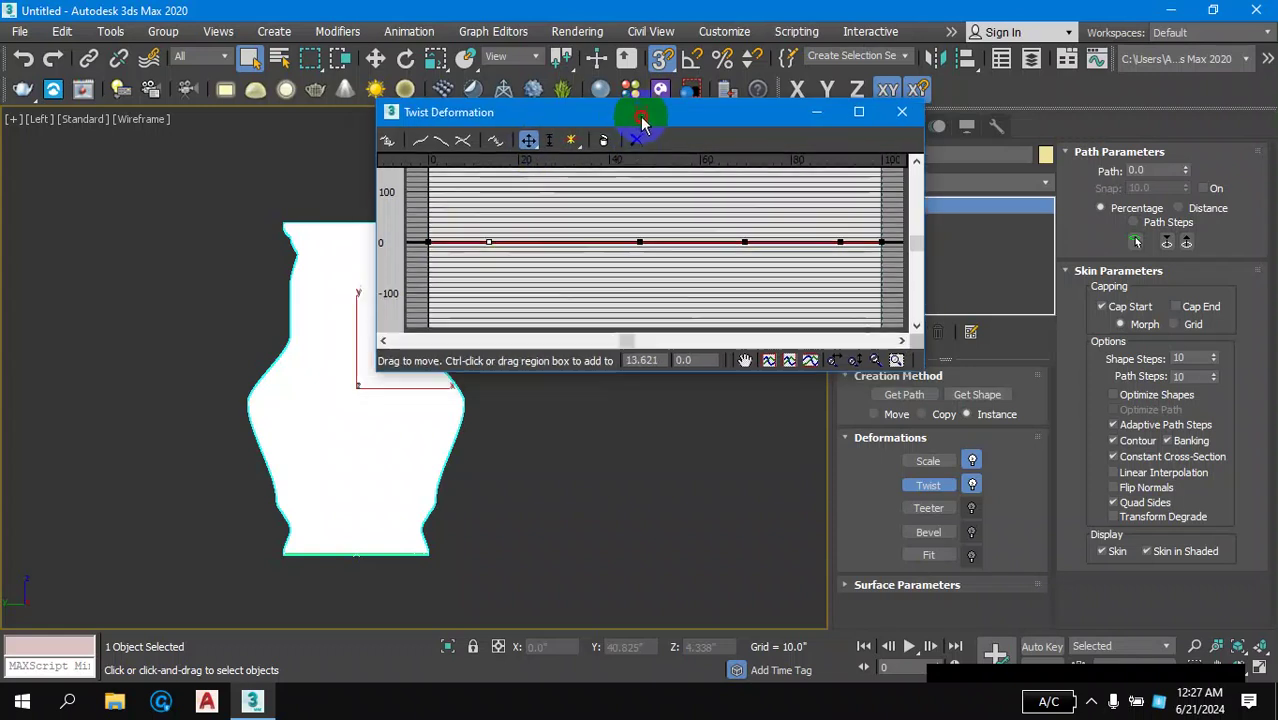
pyautogui.scroll(2, 390, 456)
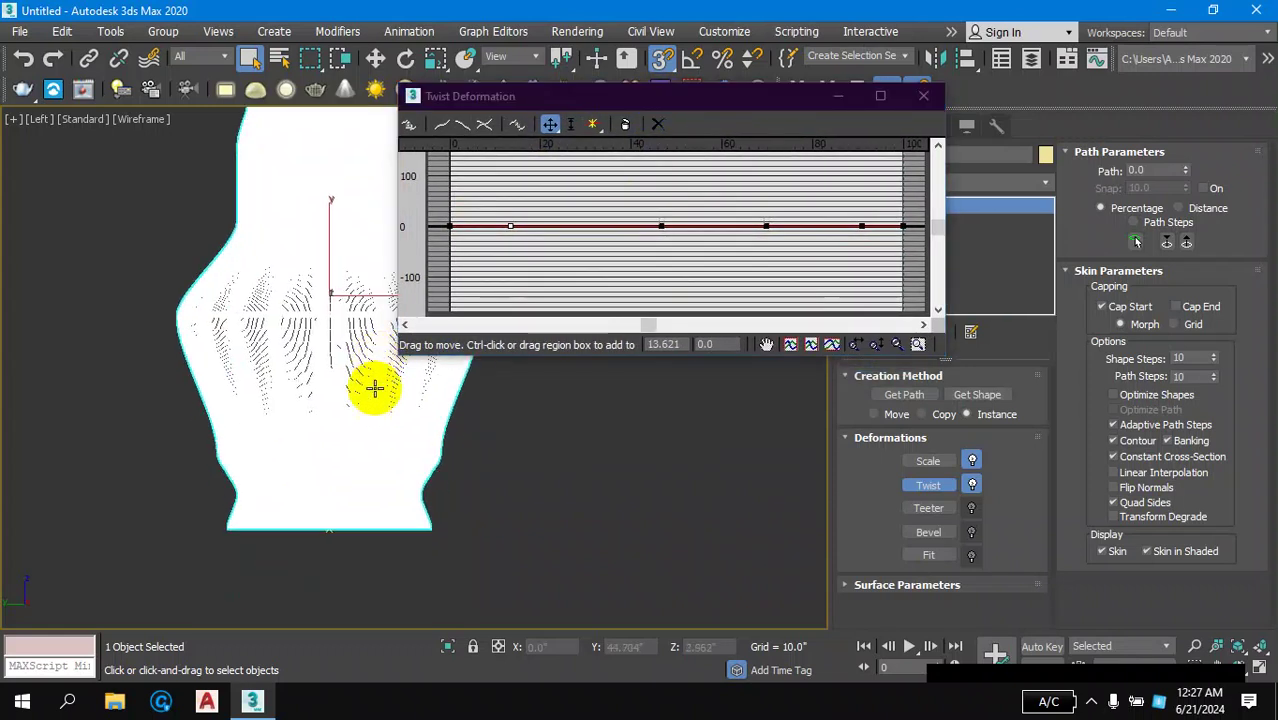
pyautogui.scroll(2, 371, 385)
# - Lower the twist curve point at 14 percent to -10
pyautogui.click(508, 227)
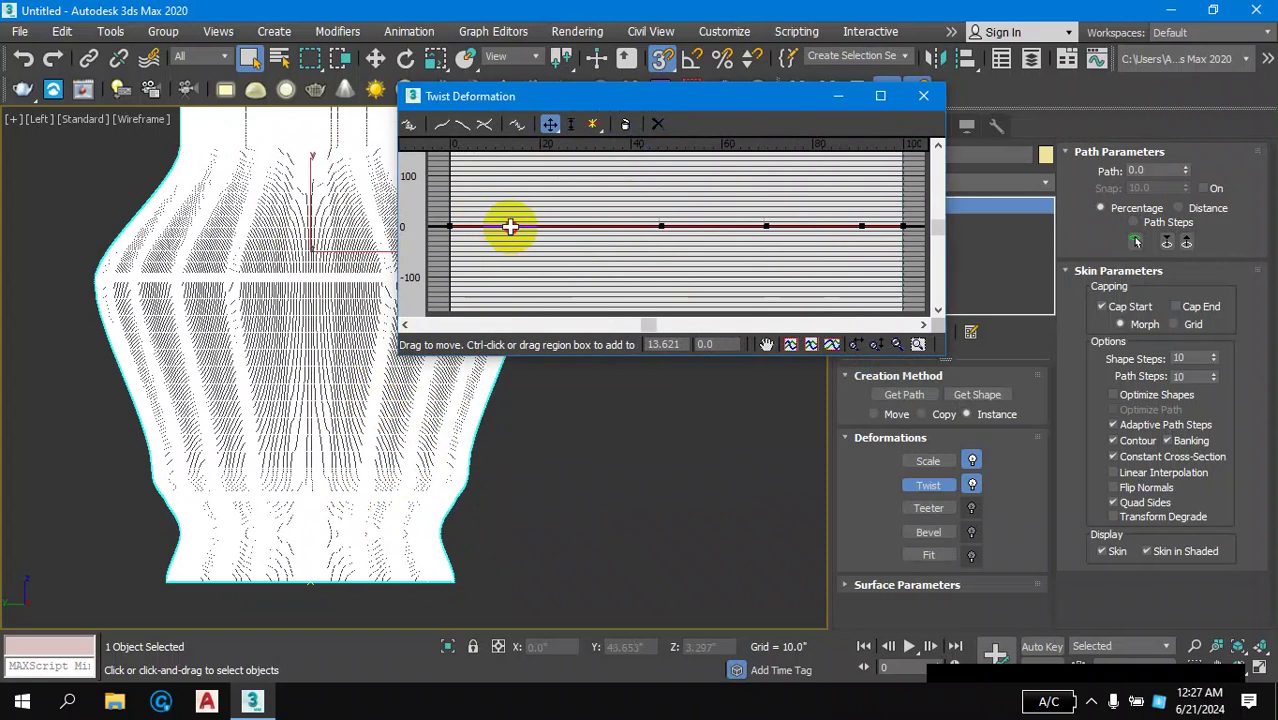
pyautogui.moveTo(510, 227); pyautogui.dragTo(511, 232)
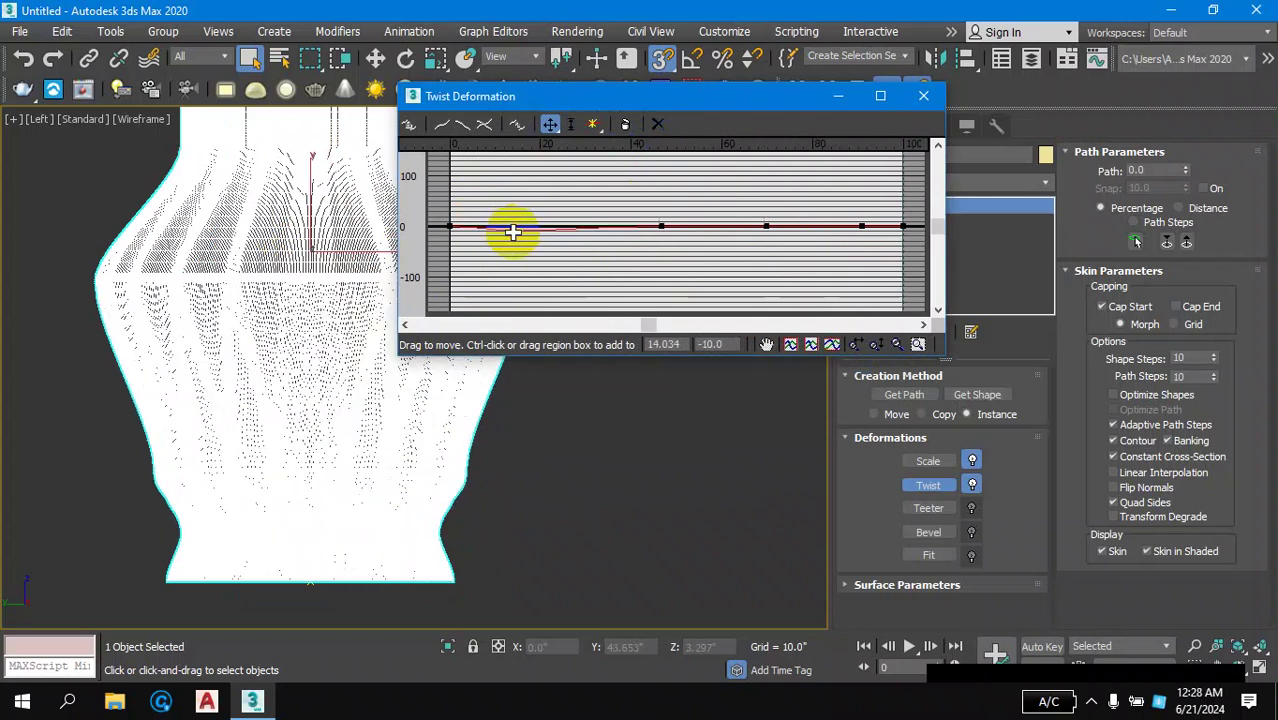
pyautogui.scroll(5, 316, 428)
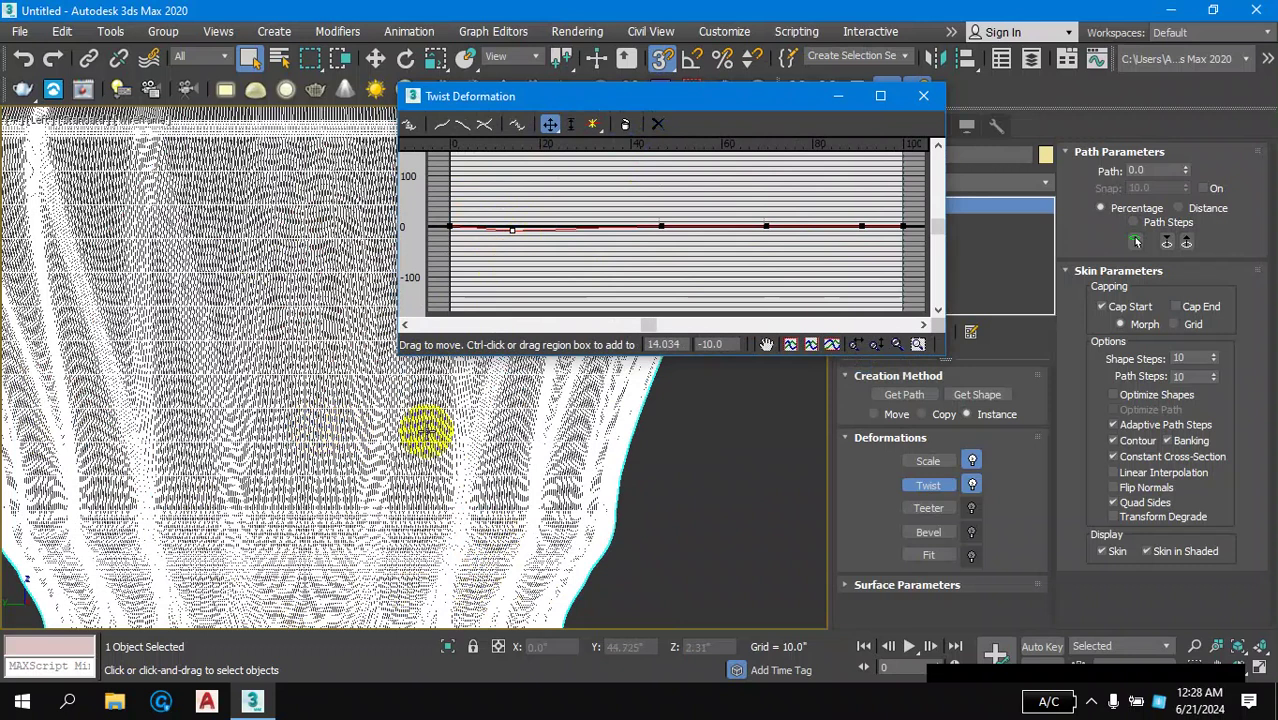
pyautogui.scroll(2, 470, 458)
pyautogui.scroll(2, 485, 475)
pyautogui.scroll(-3, 485, 478)
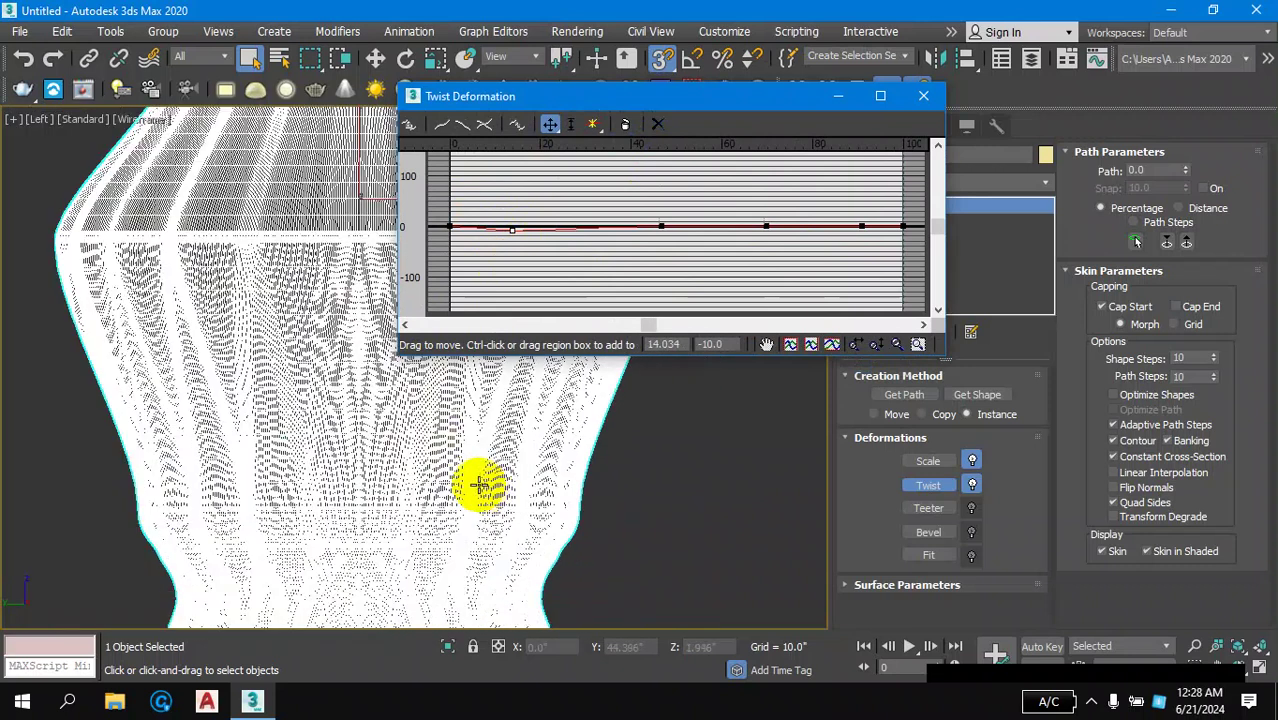
pyautogui.scroll(1, 342, 479)
pyautogui.scroll(2, 322, 394)
pyautogui.scroll(2, 322, 394)
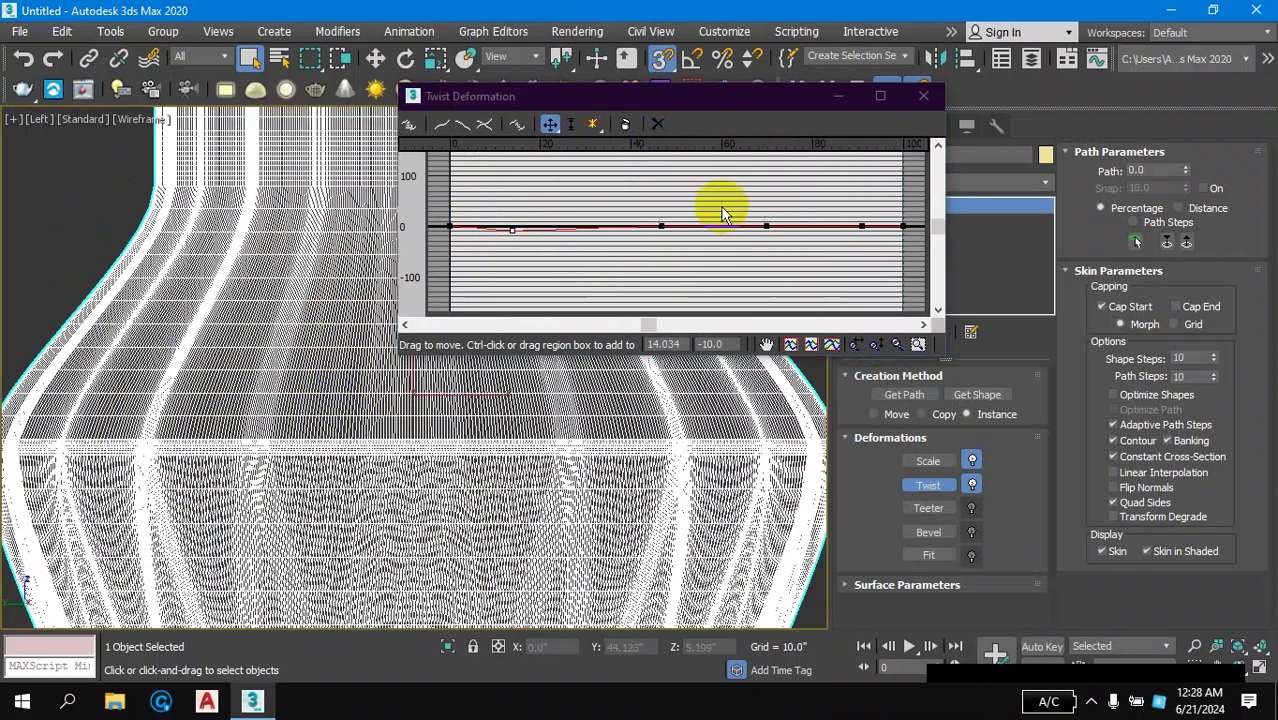
# - Raise the 46 and 91 percent points to 20 and drop the 70 percent point to -10
pyautogui.click(661, 226)
pyautogui.moveTo(662, 226); pyautogui.dragTo(661, 216)
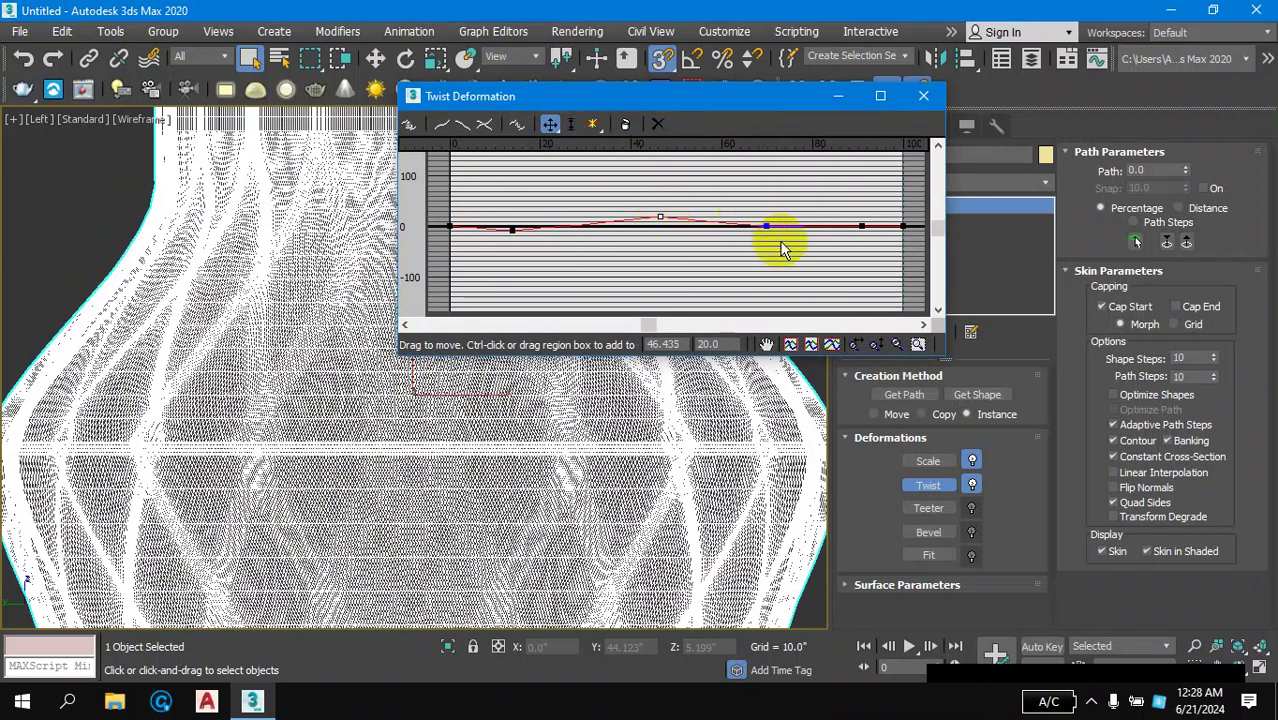
pyautogui.moveTo(765, 225); pyautogui.dragTo(765, 230)
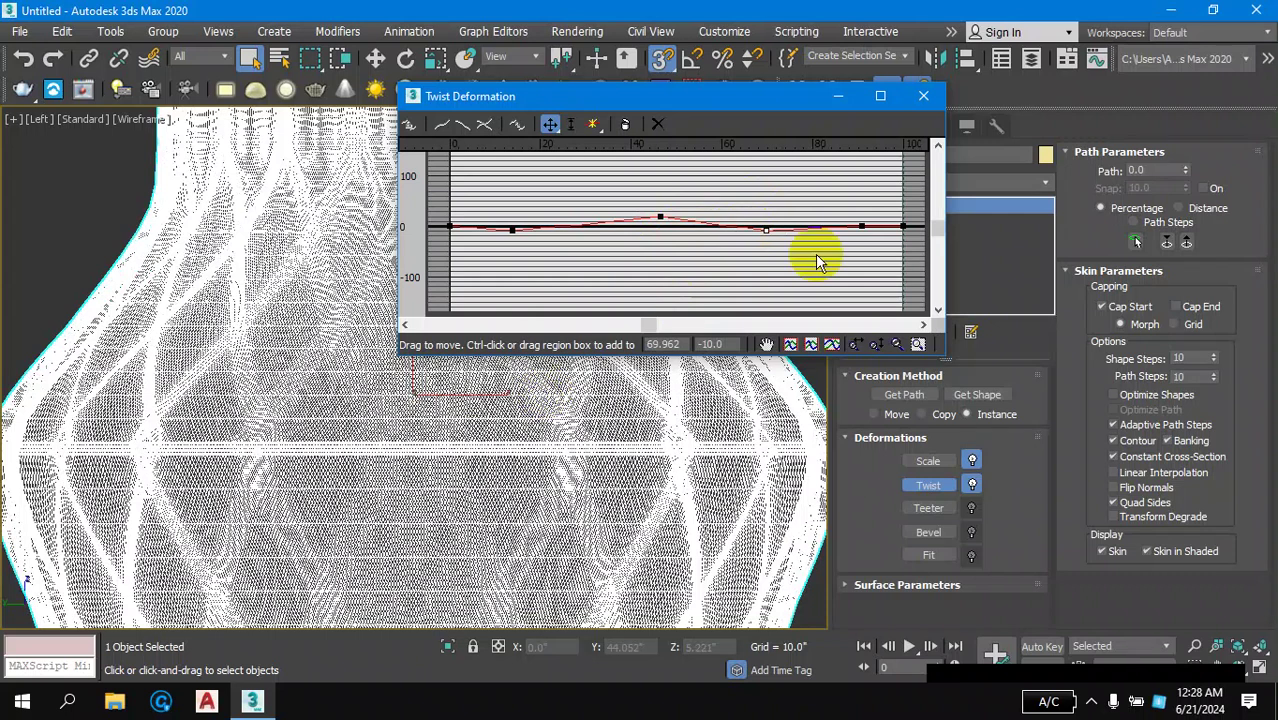
pyautogui.moveTo(862, 226); pyautogui.dragTo(862, 215)
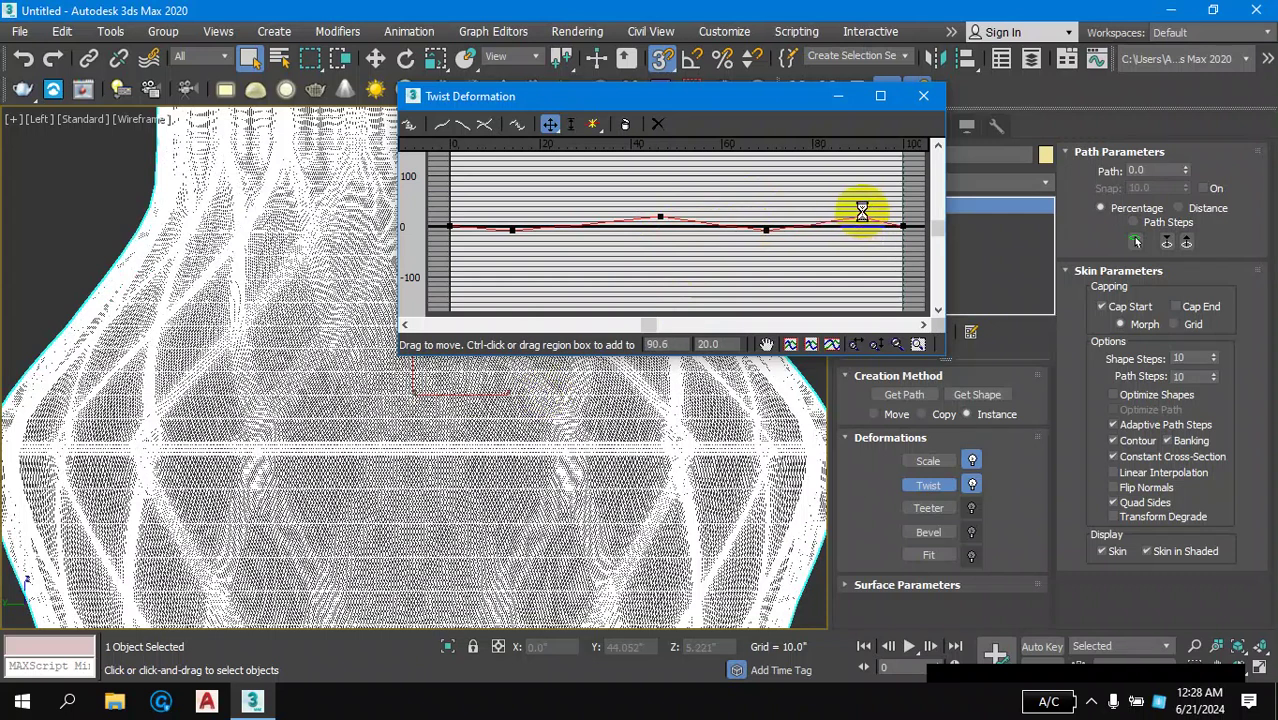
pyautogui.click(426, 452)
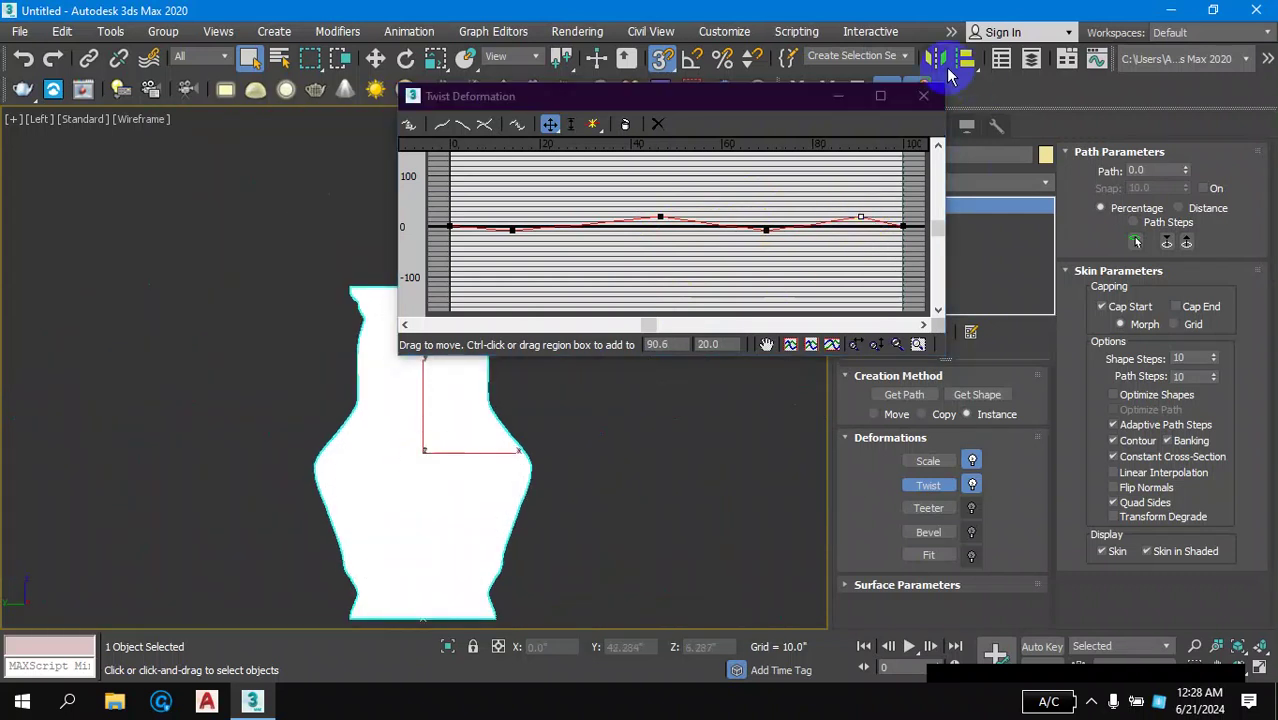
# - Close the Twist Deformation window and return to the four-viewport layout, panning the vase lower in Perspective
pyautogui.click(923, 95)
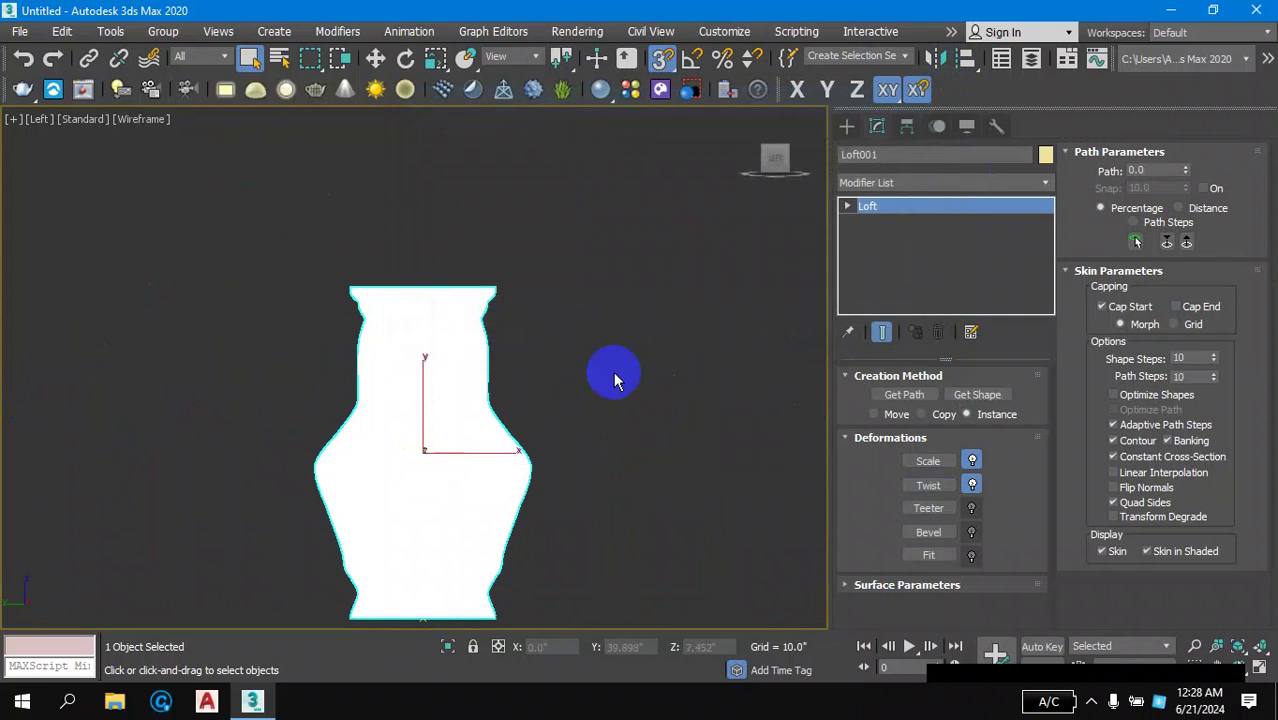
pyautogui.click(680, 443)
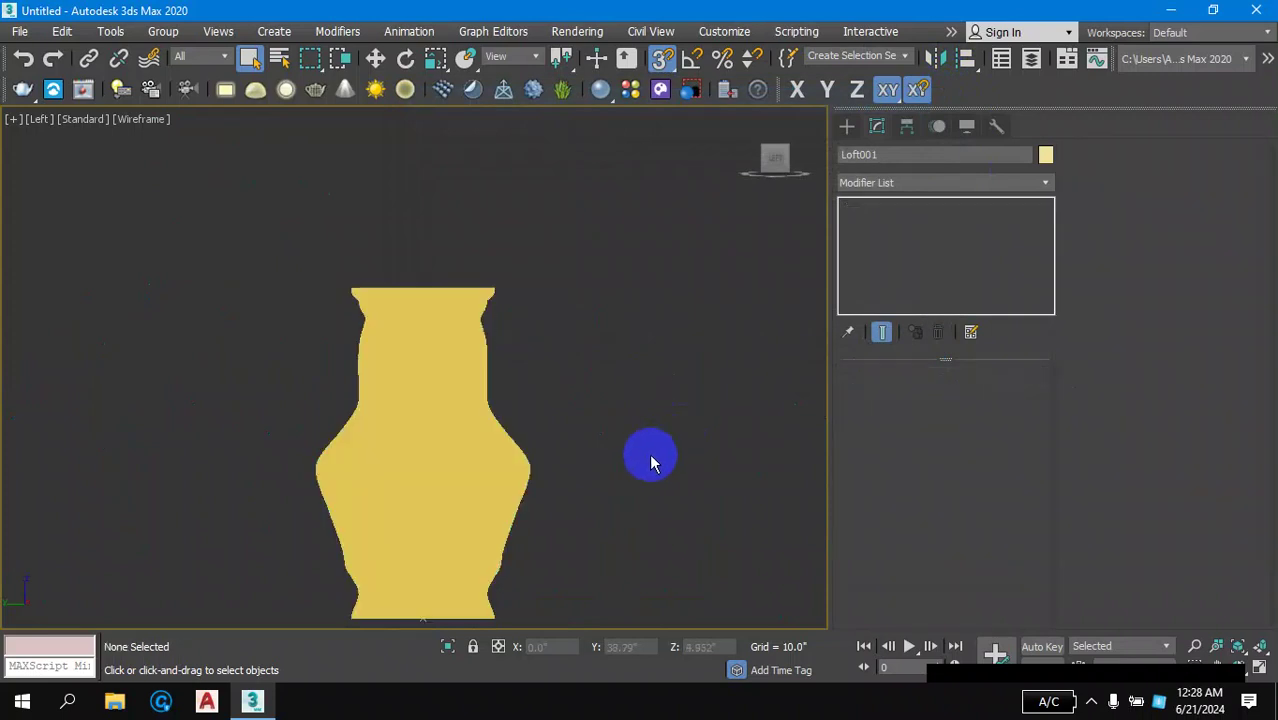
pyautogui.hotkey('alt', 'w')
pyautogui.click(541, 485)
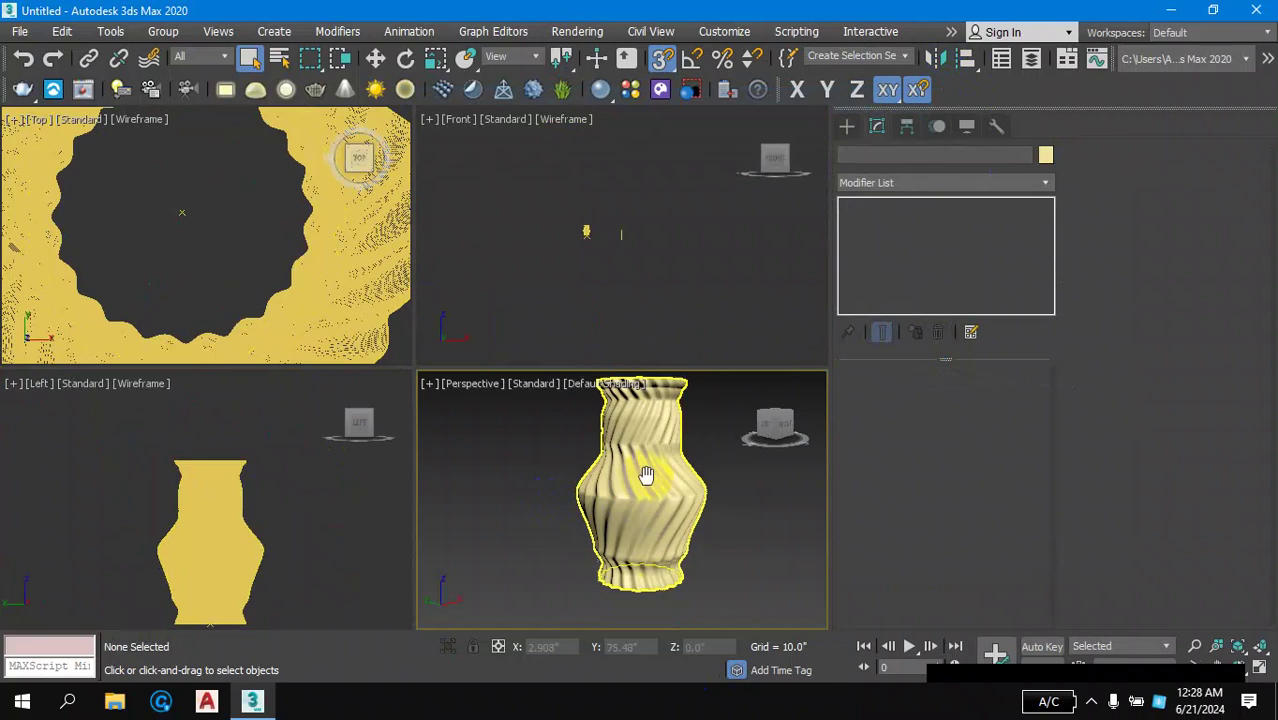
pyautogui.moveTo(646, 475); pyautogui.dragTo(662, 534, button='middle')
# - Maximize the Perspective view, orbit around the spiral-fluted vase, and reselect it
pyautogui.hotkey('alt', 'w')
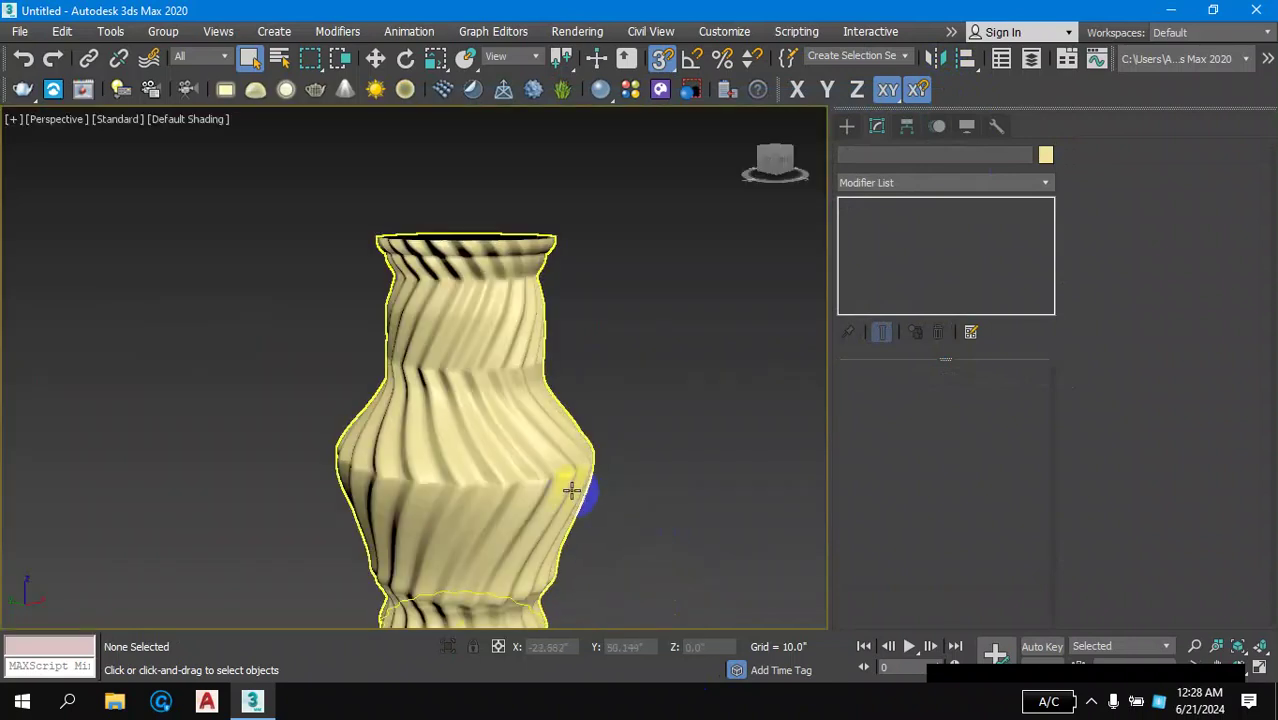
pyautogui.moveTo(571, 489)
pyautogui.mouseDown(button='middle')
pyautogui.moveTo(573, 428)
pyautogui.moveTo(591, 462)
pyautogui.moveTo(642, 488)
pyautogui.moveTo(650, 428)
pyautogui.moveTo(508, 428)
pyautogui.moveTo(379, 465)
pyautogui.moveTo(539, 414)
pyautogui.moveTo(553, 340)
pyautogui.moveTo(585, 459)
pyautogui.moveTo(602, 451)
pyautogui.moveTo(494, 377)
pyautogui.moveTo(497, 428)
pyautogui.moveTo(539, 451)
pyautogui.moveTo(451, 422)
pyautogui.moveTo(472, 272)
pyautogui.moveTo(499, 402)
pyautogui.moveTo(536, 425)
pyautogui.moveTo(533, 442)
pyautogui.moveTo(516, 408)
pyautogui.mouseUp(button='middle')
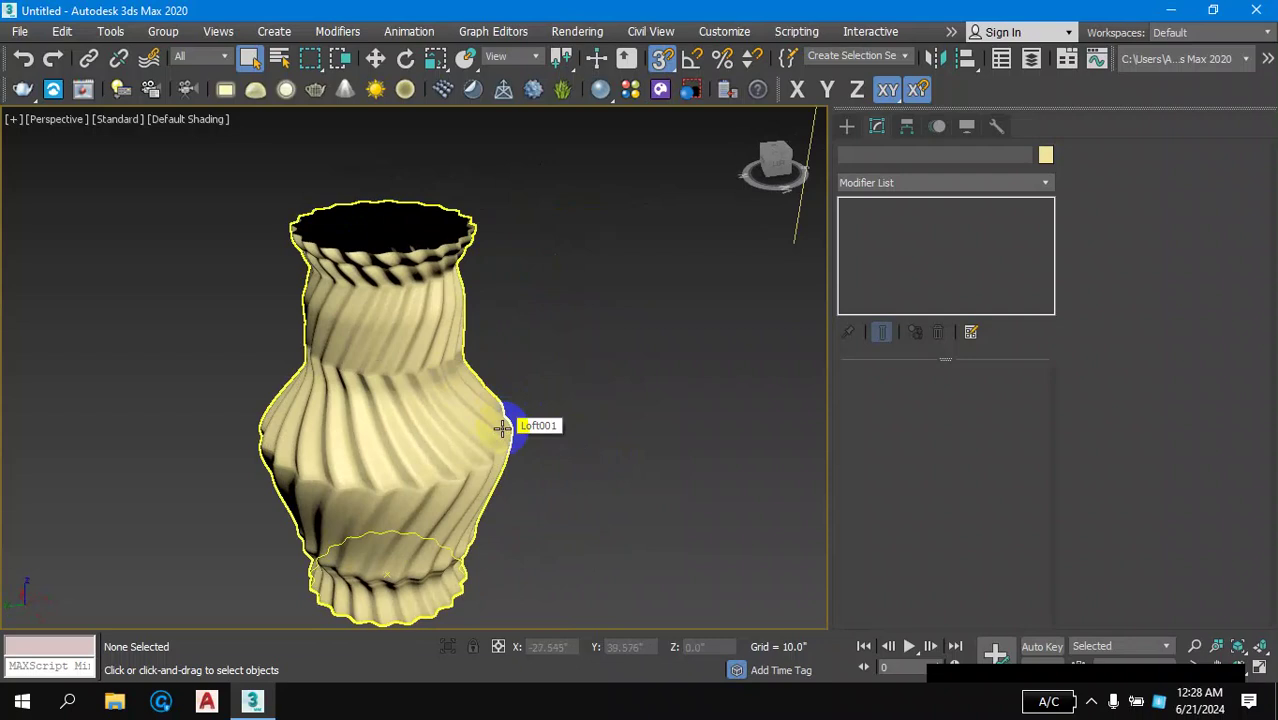
pyautogui.click(374, 316)
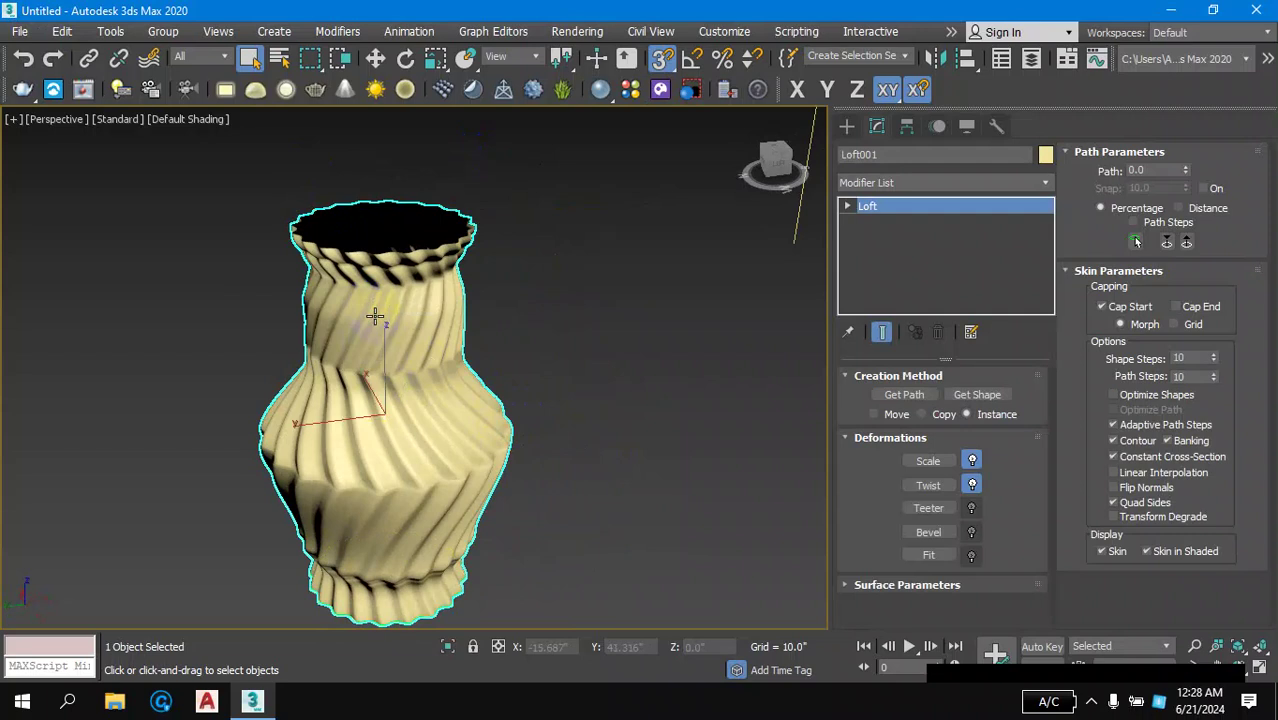
# - Add a Shell modifier to the twisted vase from the Modifier List
pyautogui.click(1041, 187)
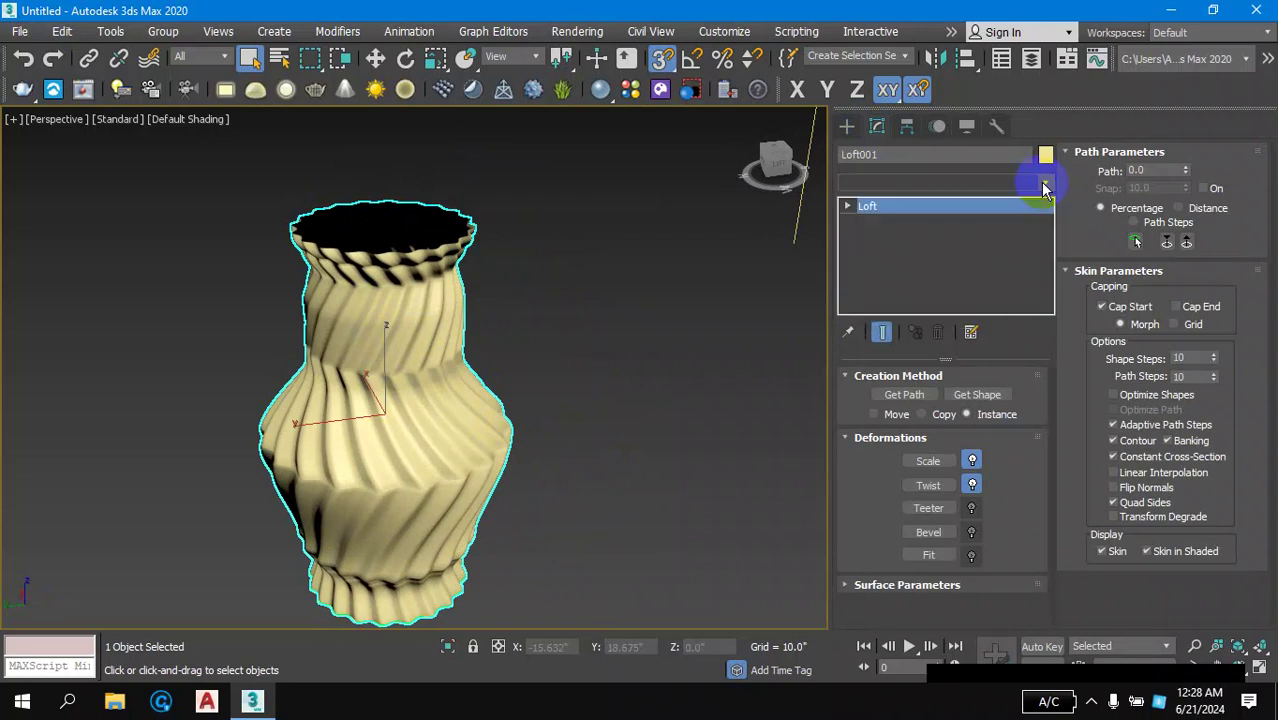
pyautogui.click(1044, 190)
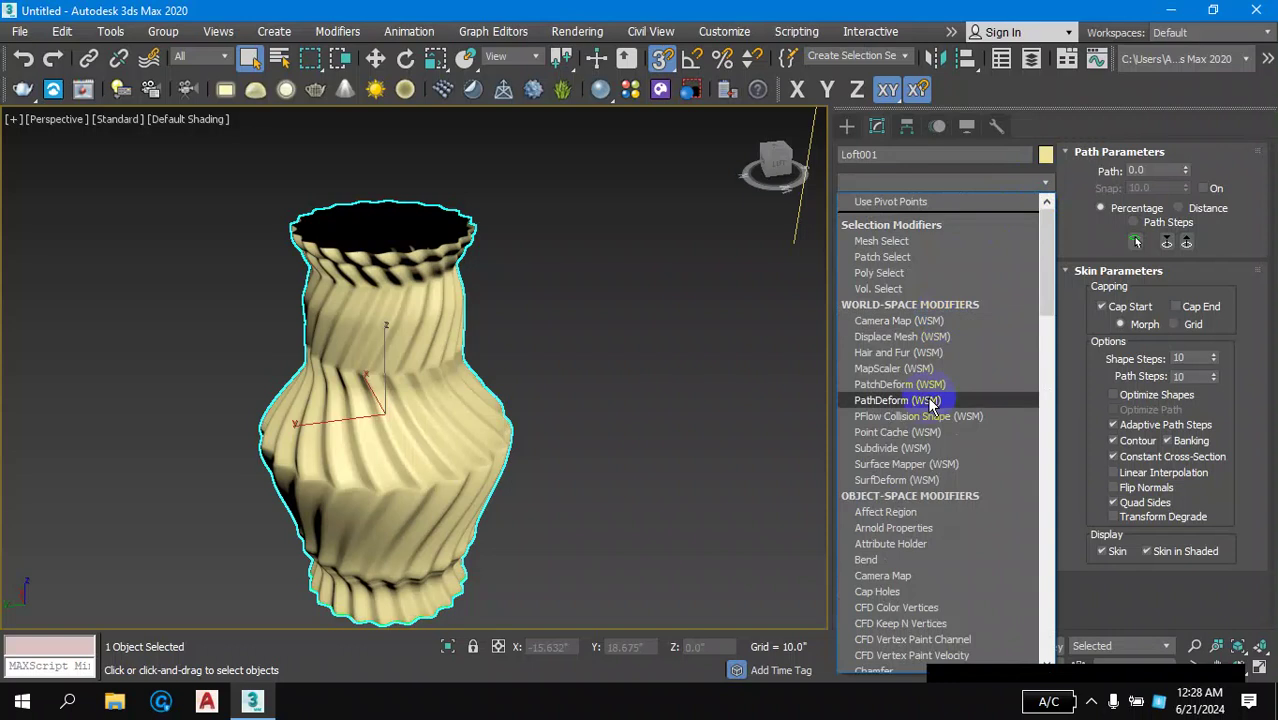
pyautogui.press('s')
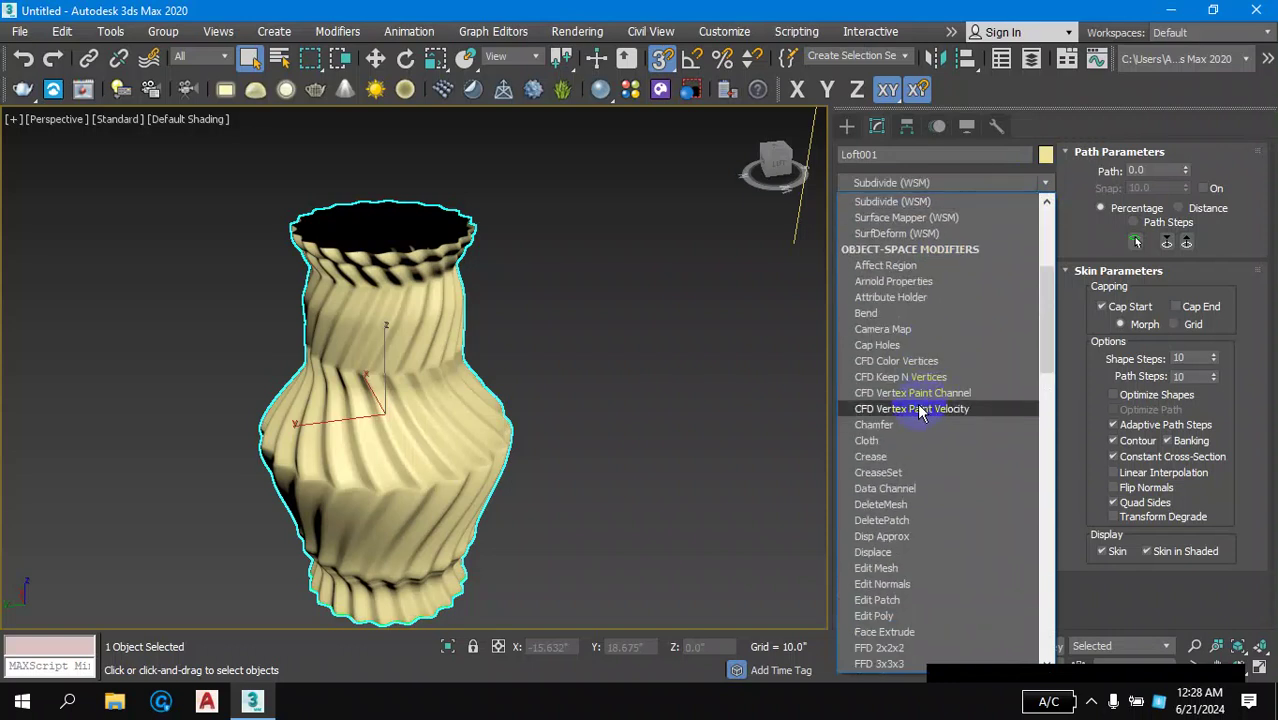
pyautogui.press('s')
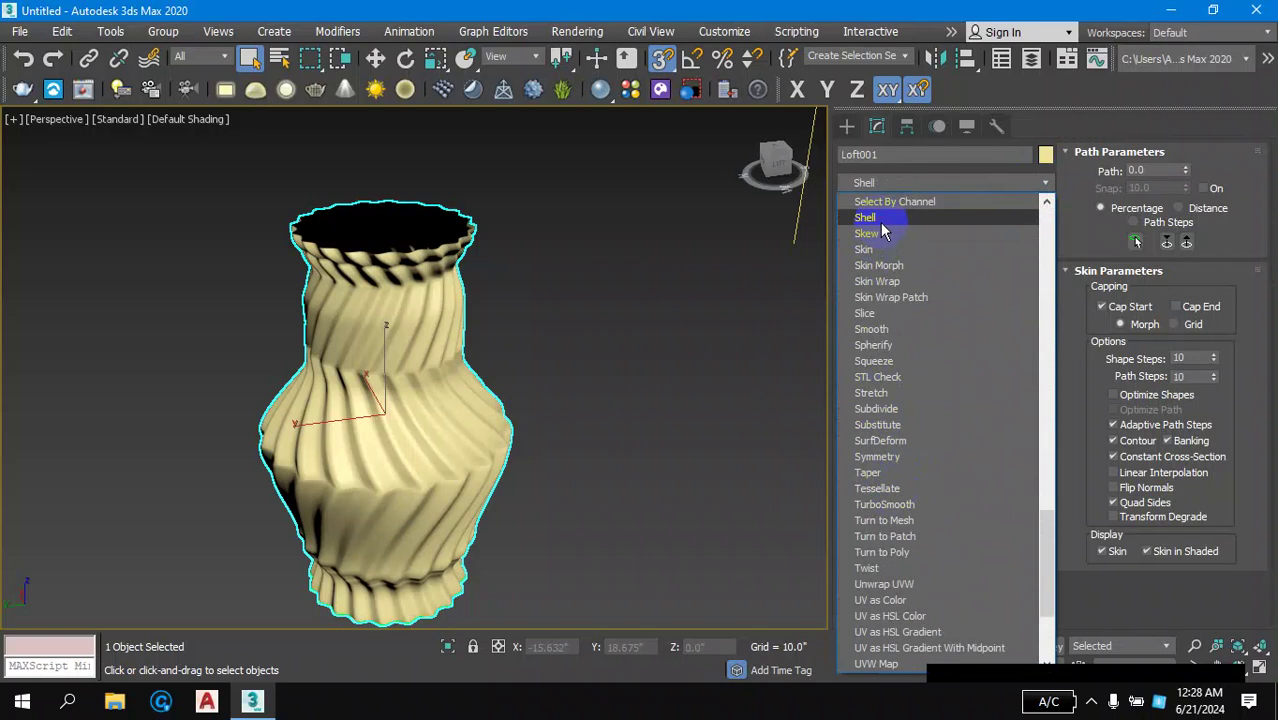
pyautogui.press('Return')
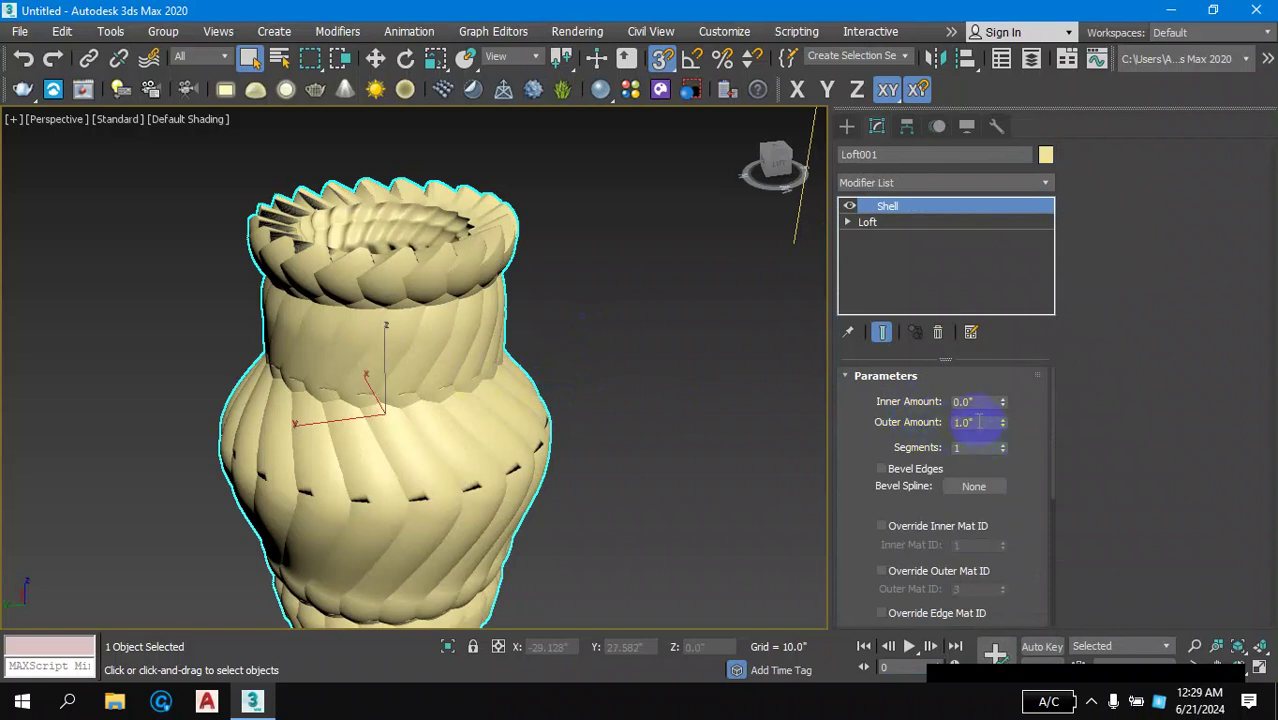
# - Set the Shell's Outer Amount to 0.1 and deselect the vase
pyautogui.moveTo(985, 422)
pyautogui.mouseDown()
pyautogui.moveTo(924, 432)
pyautogui.moveTo(946, 422)
pyautogui.mouseUp()
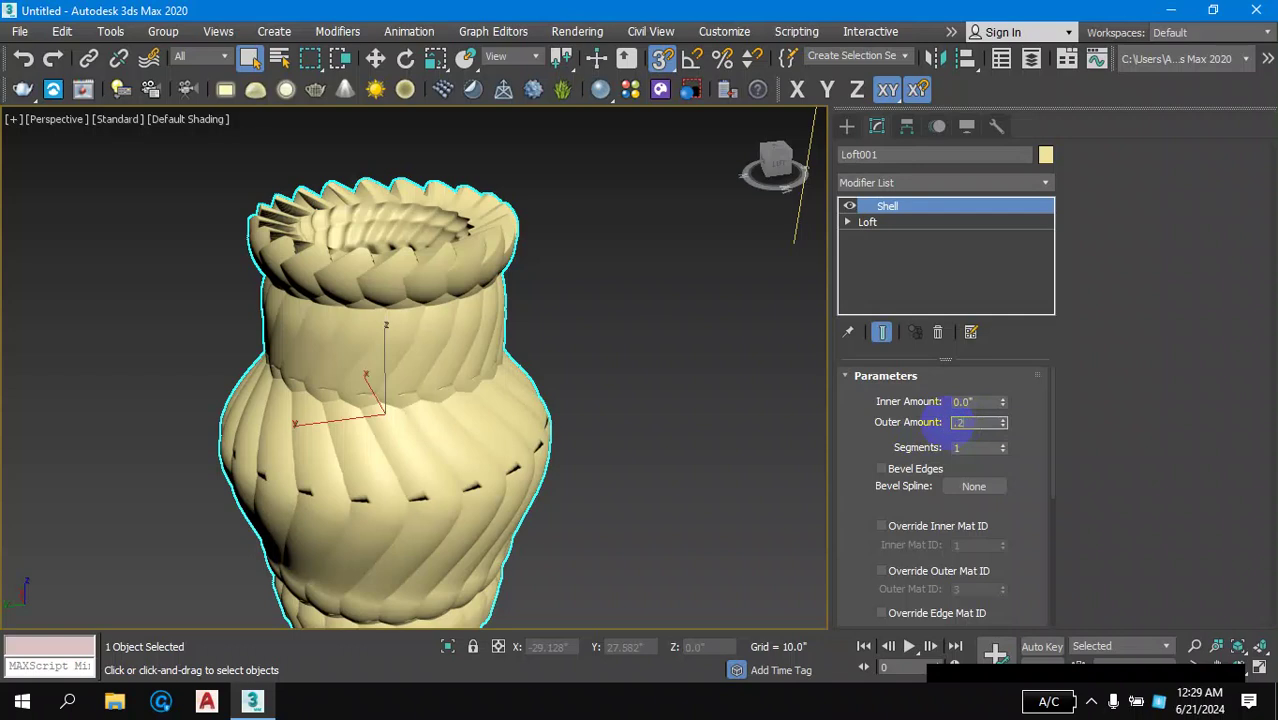
pyautogui.press('Return')
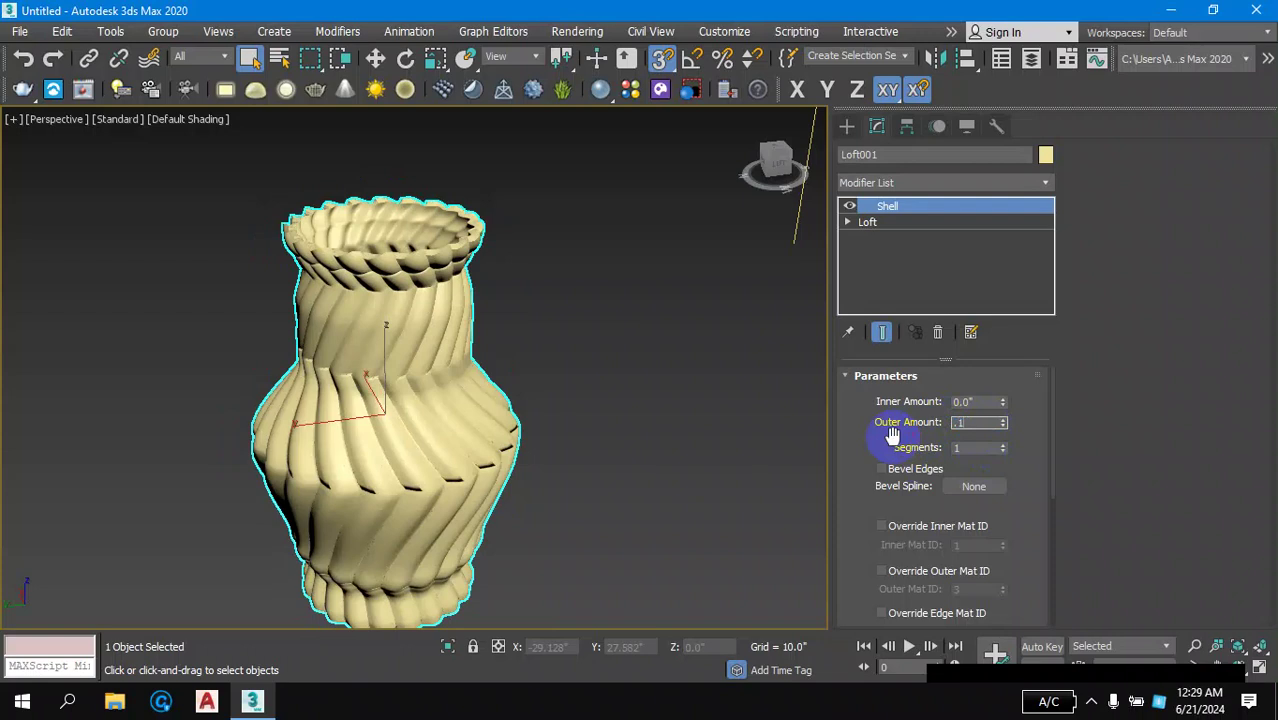
pyautogui.press('Return')
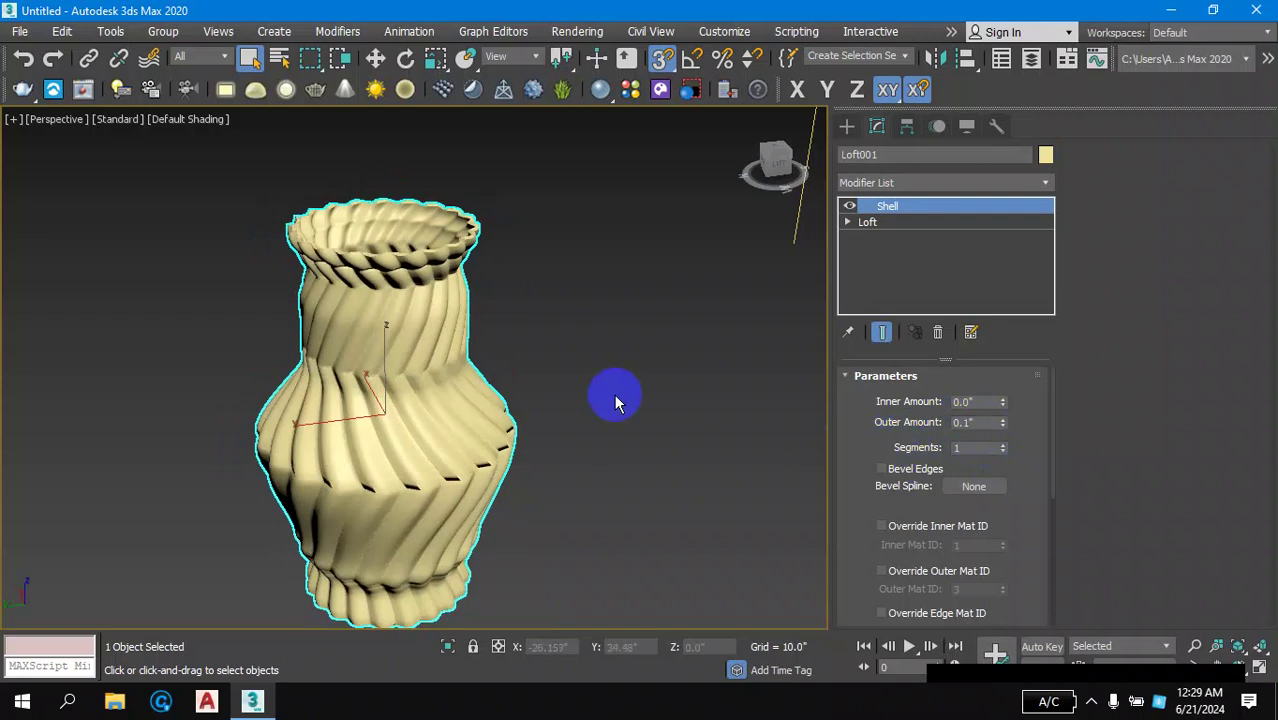
pyautogui.click(617, 401)
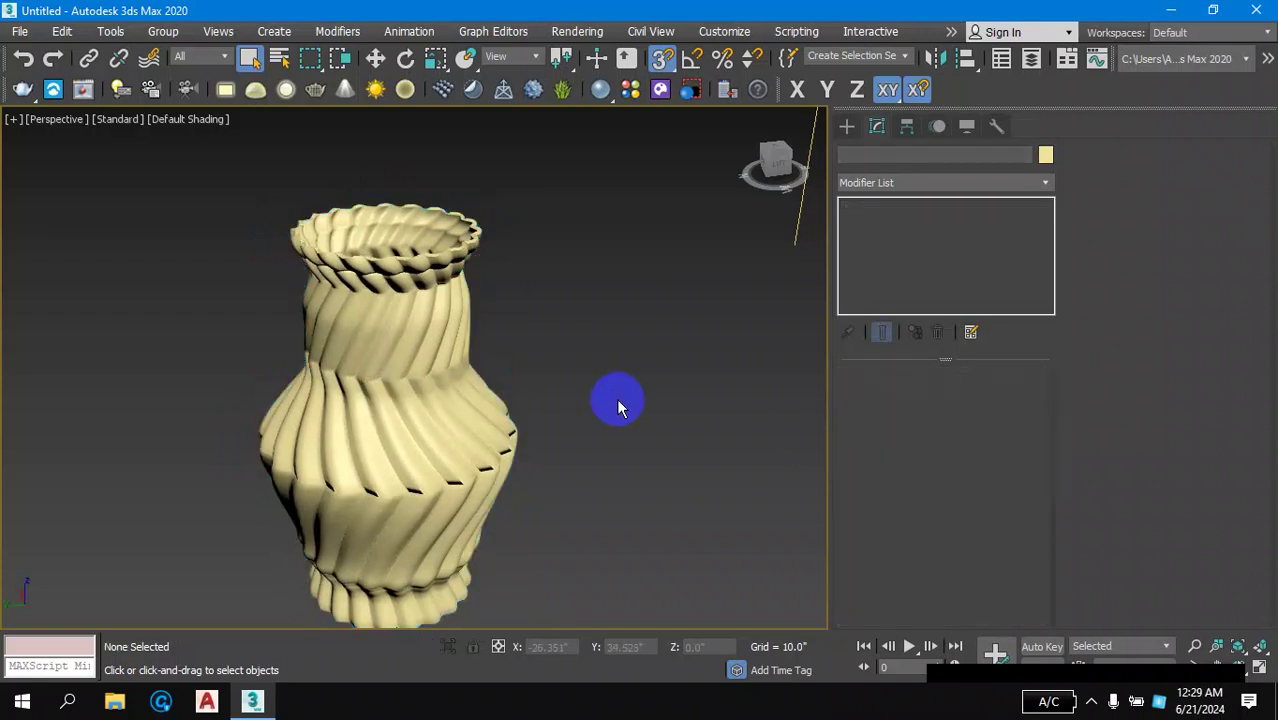
# - Orbit to look into the vase's opening and render a test view
pyautogui.moveTo(593, 360)
pyautogui.keyDown('alt'); pyautogui.mouseDown(button='middle')
pyautogui.moveTo(452, 262)
pyautogui.moveTo(497, 371)
pyautogui.moveTo(428, 251)
pyautogui.moveTo(445, 192)
pyautogui.moveTo(502, 337)
pyautogui.moveTo(491, 245)
pyautogui.moveTo(513, 405)
pyautogui.moveTo(559, 436)
pyautogui.moveTo(522, 419)
pyautogui.moveTo(556, 449)
pyautogui.moveTo(516, 334)
pyautogui.moveTo(528, 422)
pyautogui.mouseUp(button='middle'); pyautogui.keyUp('alt')
pyautogui.moveTo(585, 342); pyautogui.dragTo(587, 322)
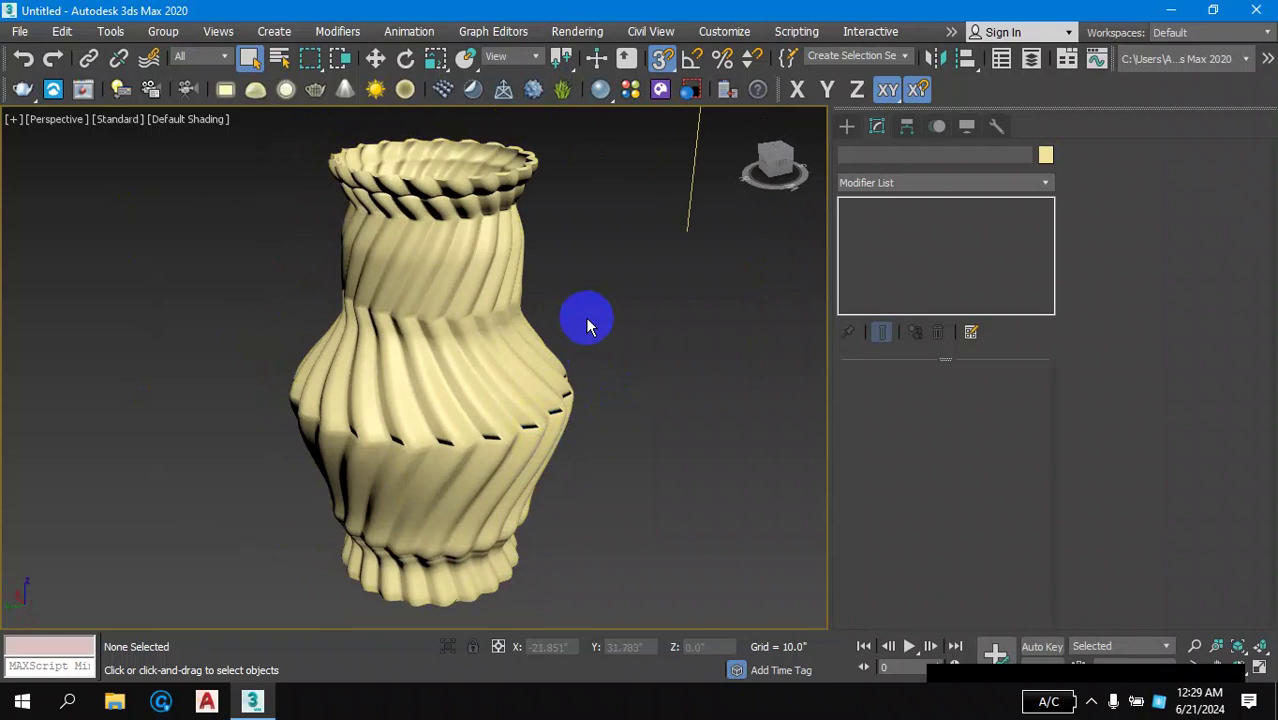
pyautogui.hotkey('shift', 'q')
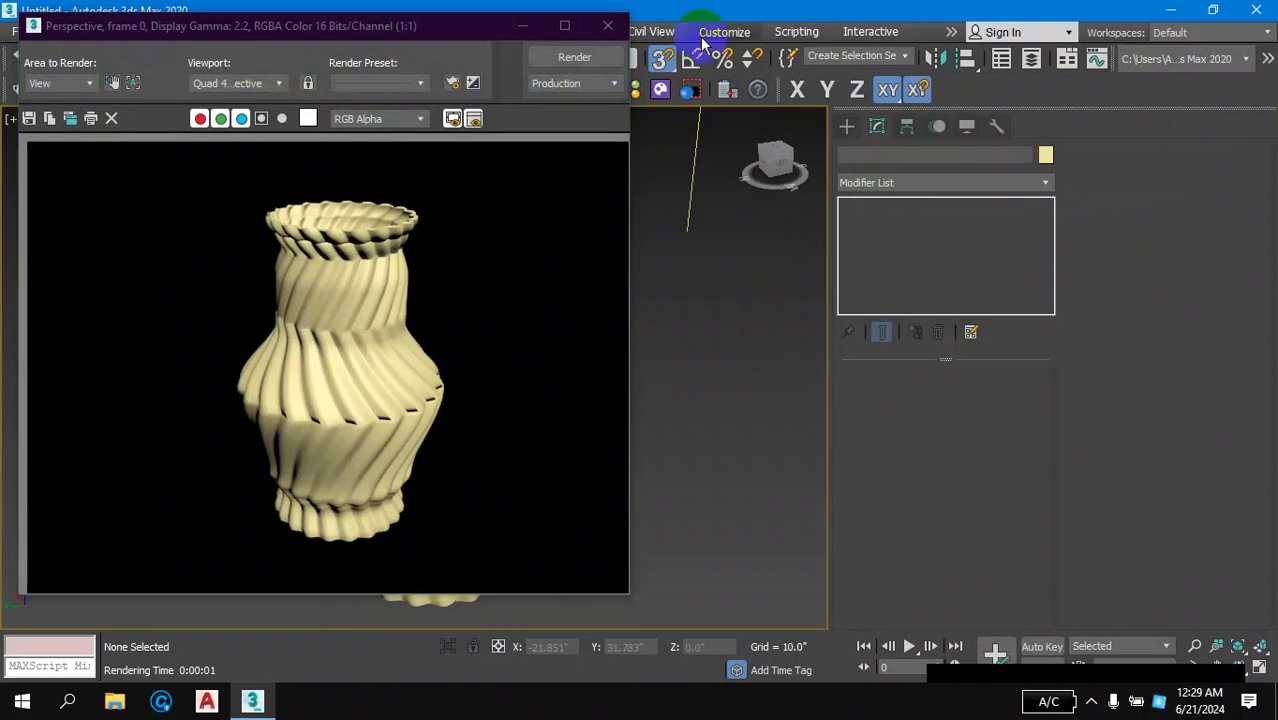
pyautogui.click(607, 25)
# - Render the vase twice more from a new angle, then open the Material Editor
pyautogui.moveTo(548, 371)
pyautogui.keyDown('alt'); pyautogui.mouseDown(button='middle')
pyautogui.moveTo(571, 391)
pyautogui.moveTo(628, 366)
pyautogui.mouseUp(button='middle'); pyautogui.keyUp('alt')
pyautogui.moveTo(457, 380)
pyautogui.keyDown('alt'); pyautogui.mouseDown(button='middle')
pyautogui.moveTo(514, 440)
pyautogui.moveTo(519, 508)
pyautogui.moveTo(428, 297)
pyautogui.moveTo(528, 365)
pyautogui.moveTo(531, 342)
pyautogui.mouseUp(button='middle'); pyautogui.keyUp('alt')
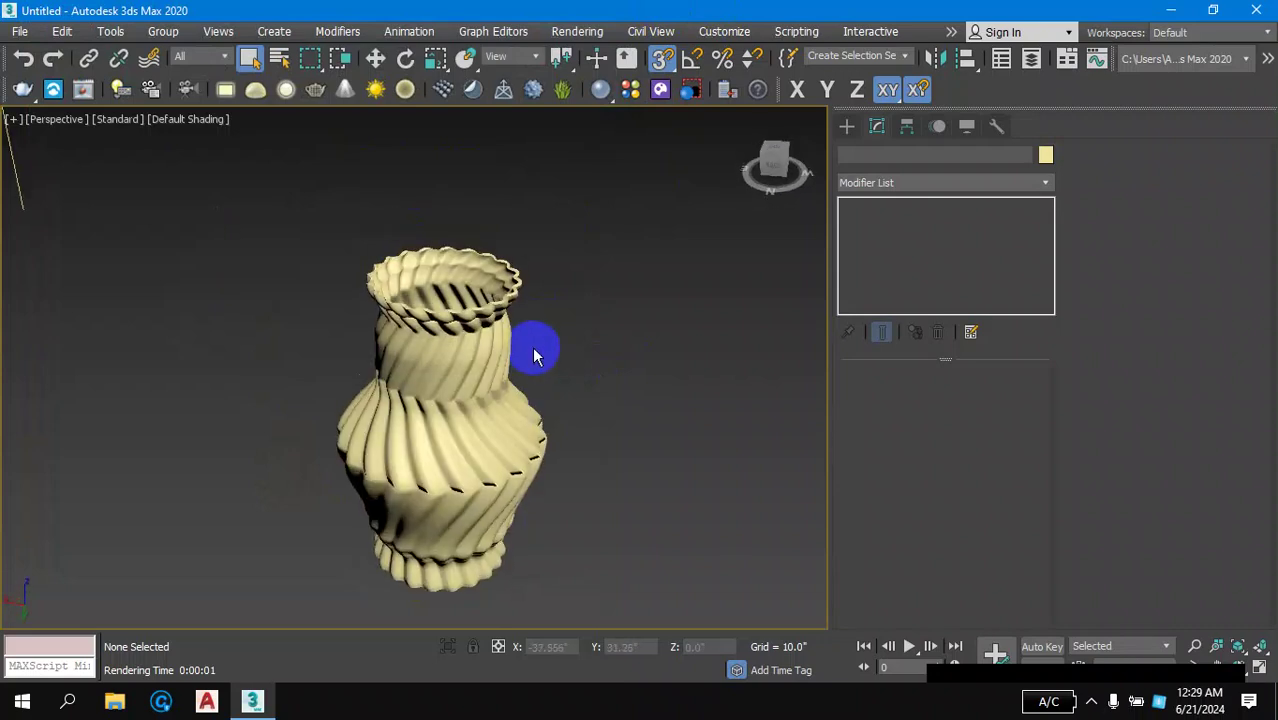
pyautogui.hotkey('shift', 'q')
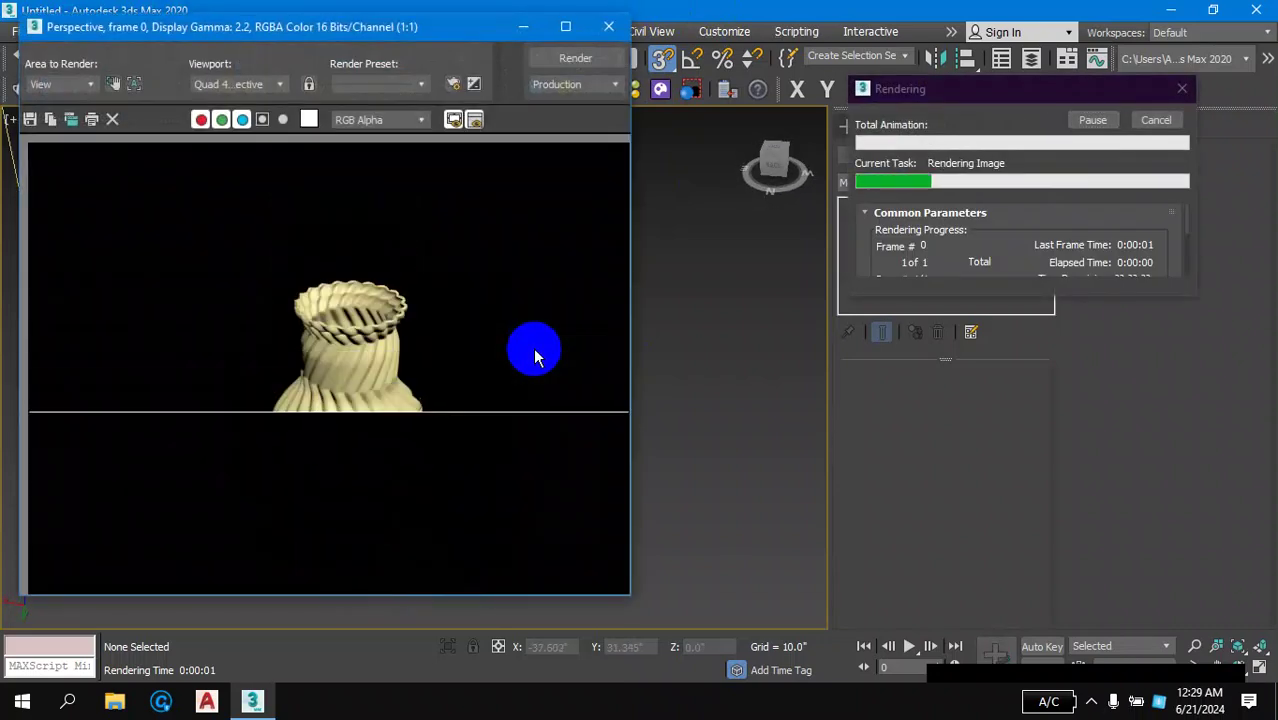
pyautogui.click(608, 26)
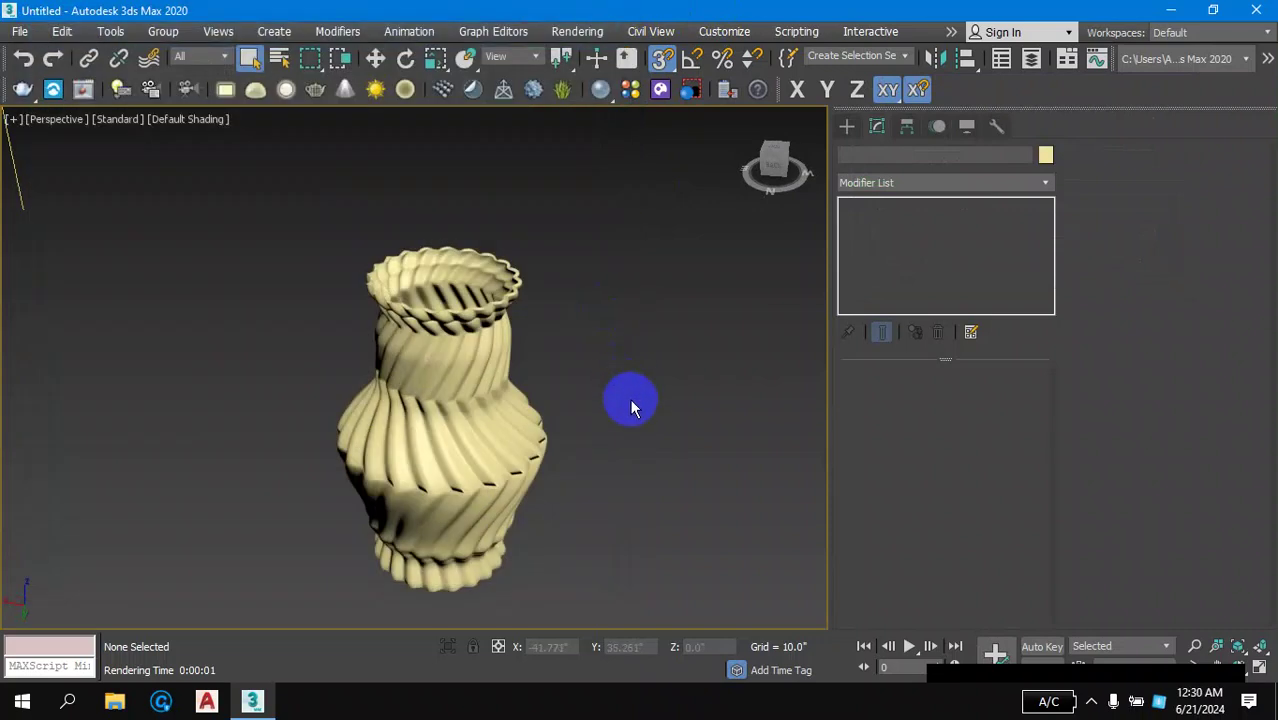
pyautogui.hotkey('shift', 'q')
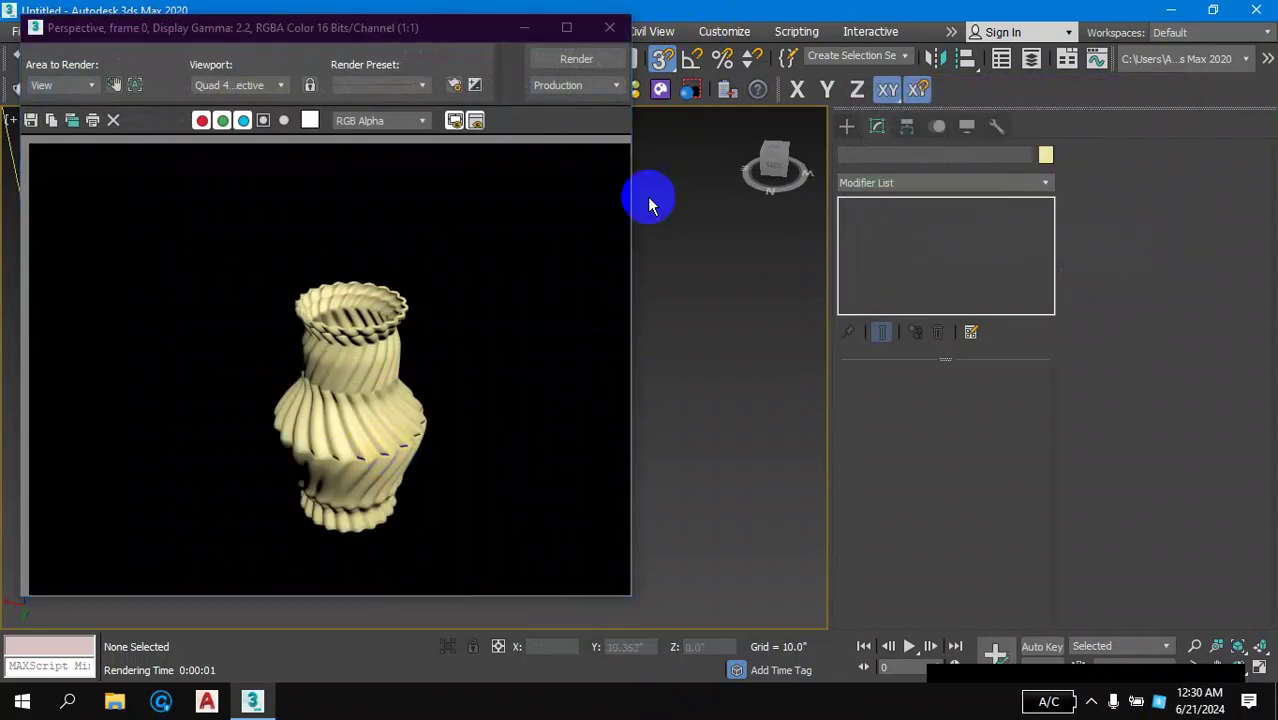
pyautogui.click(610, 28)
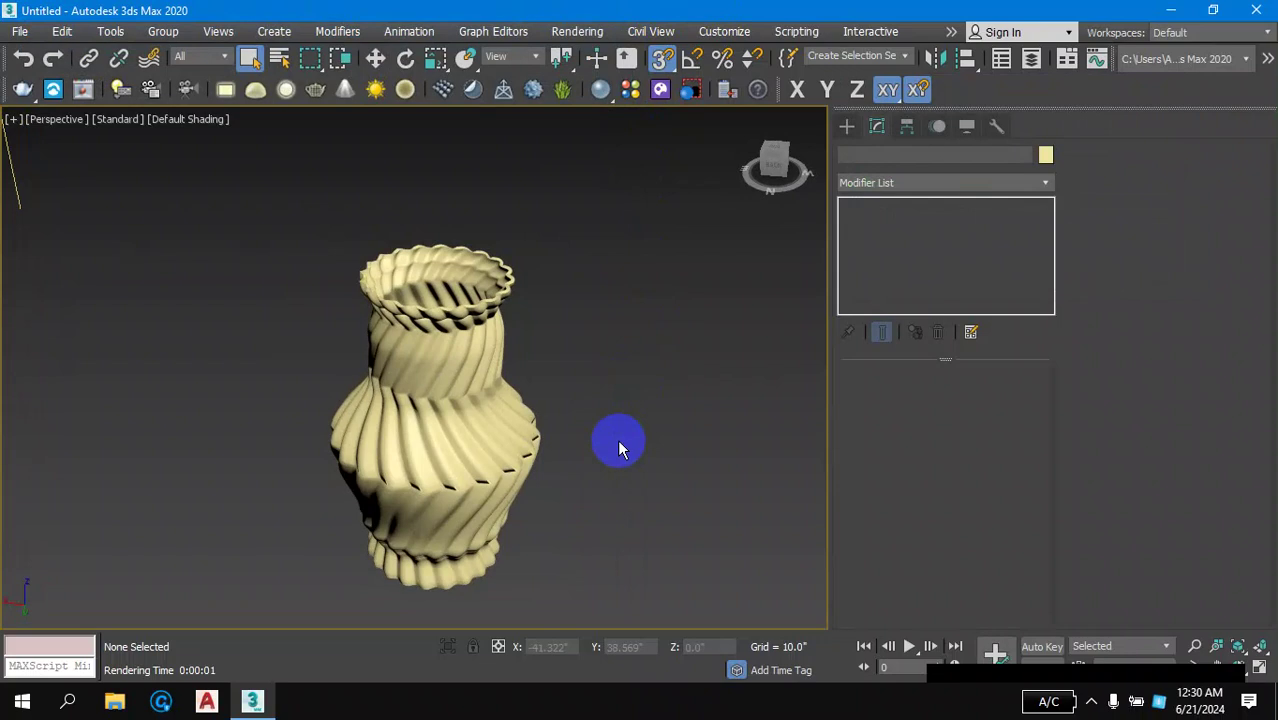
pyautogui.press('m')
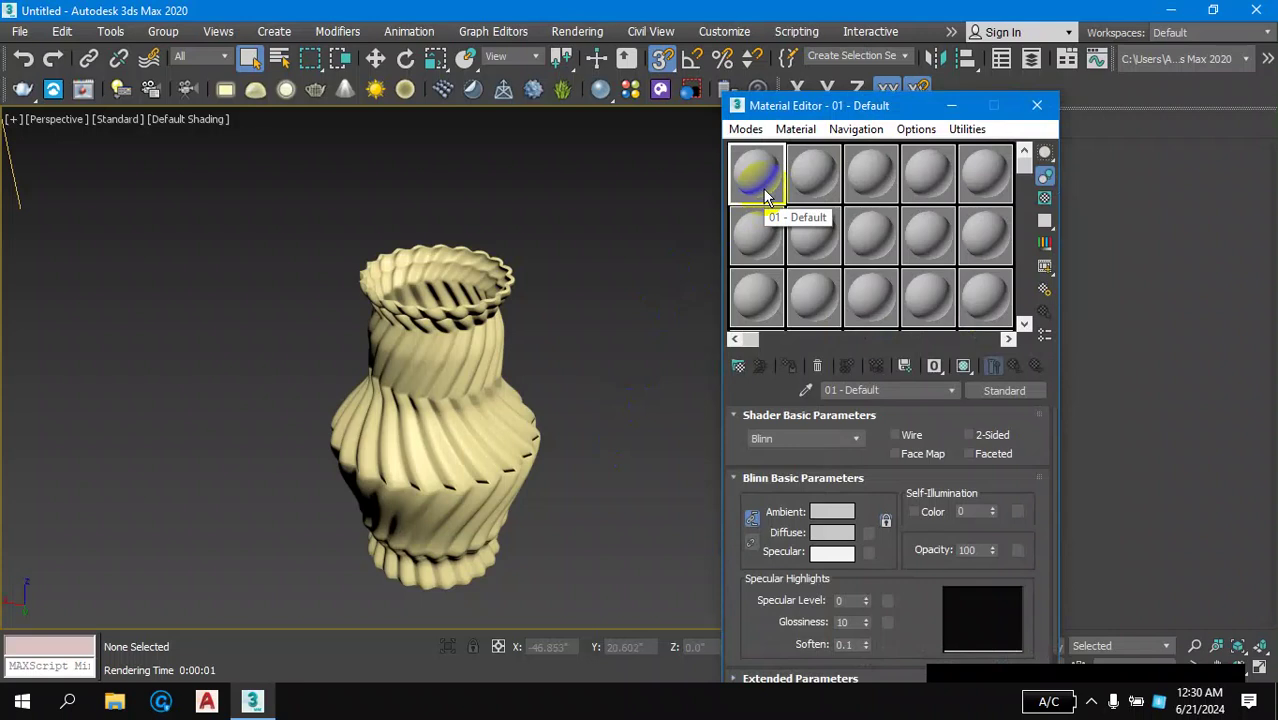
# - Assign a Bitmap map to the 01 - Default material's Diffuse colour
pyautogui.moveTo(840, 106); pyautogui.dragTo(843, 57)
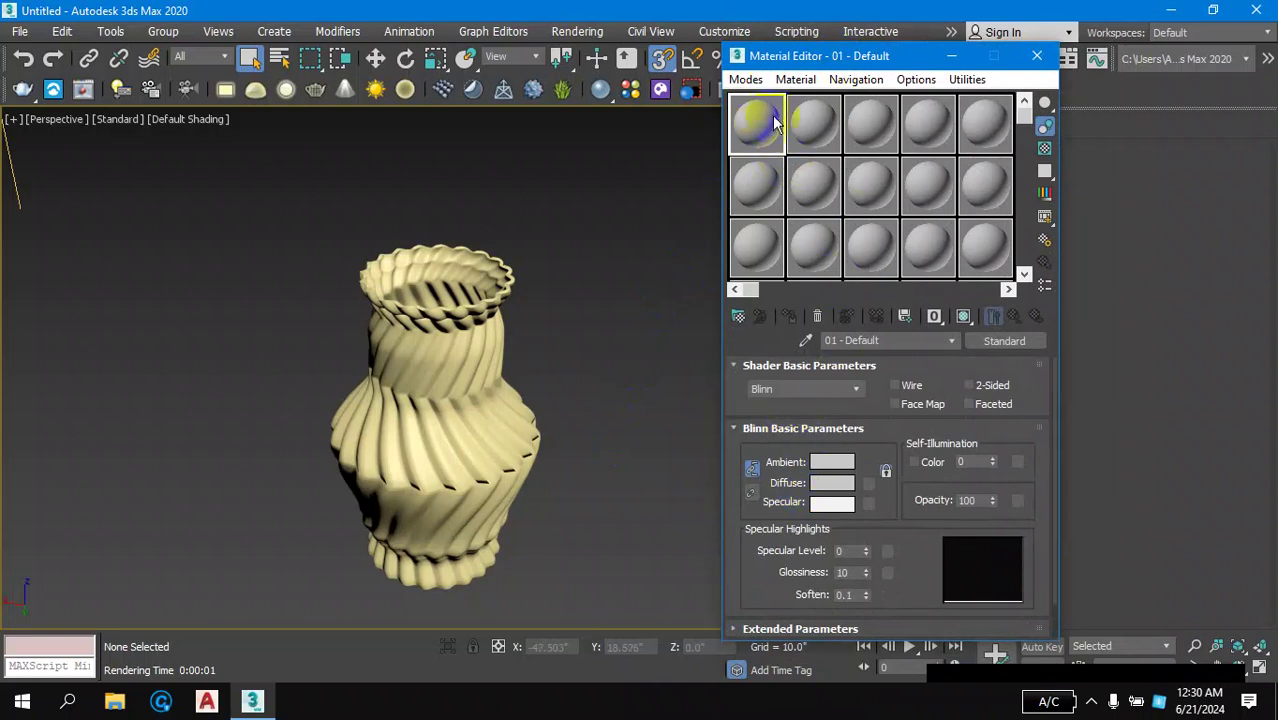
pyautogui.click(813, 503)
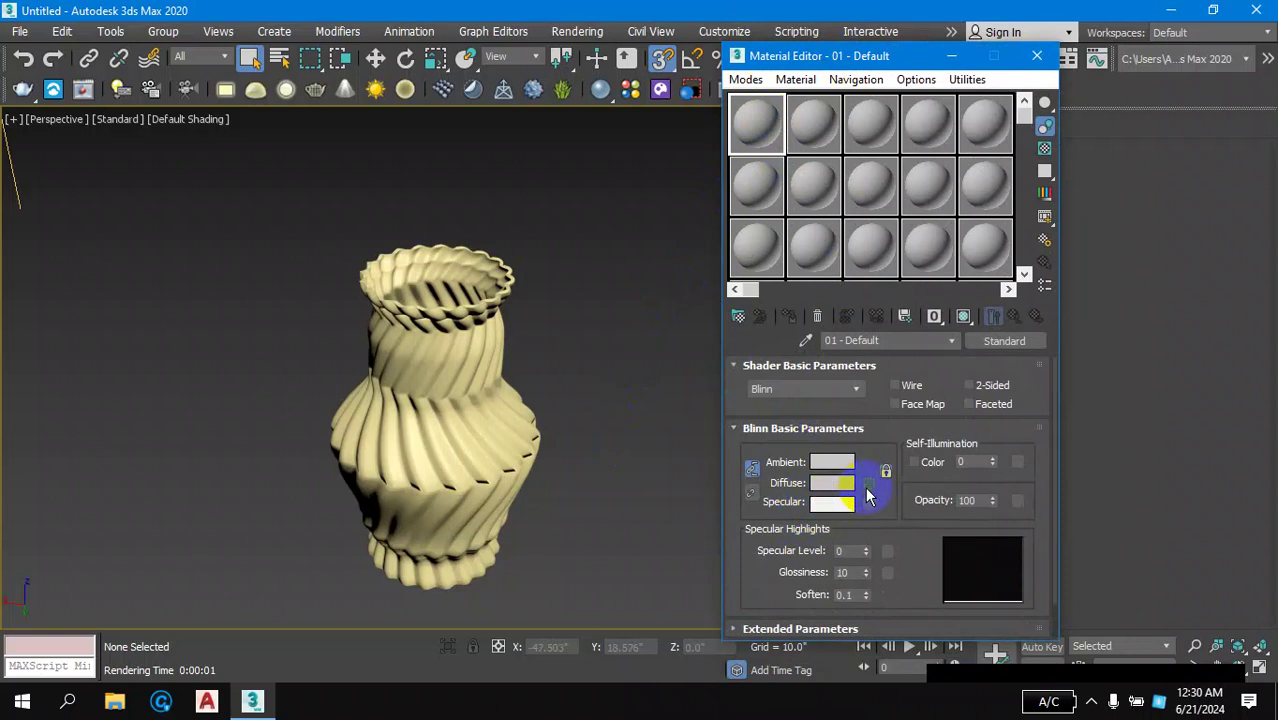
pyautogui.click(866, 487)
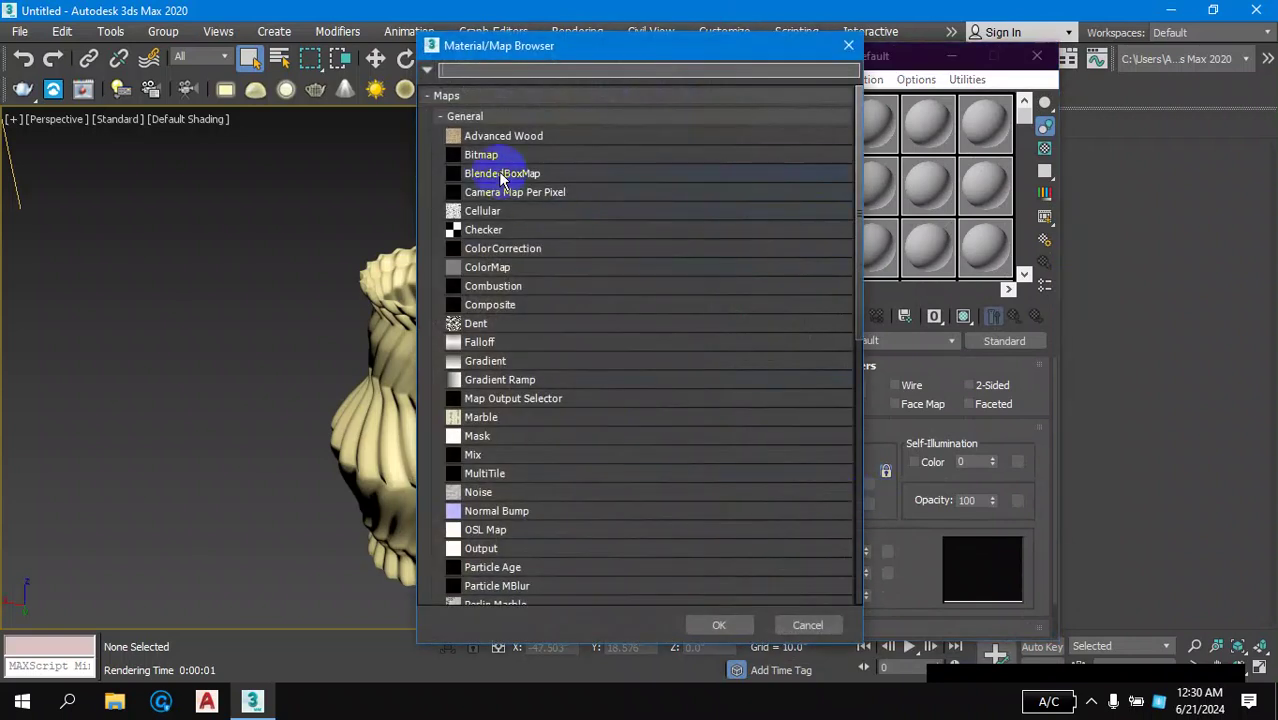
pyautogui.click(485, 156)
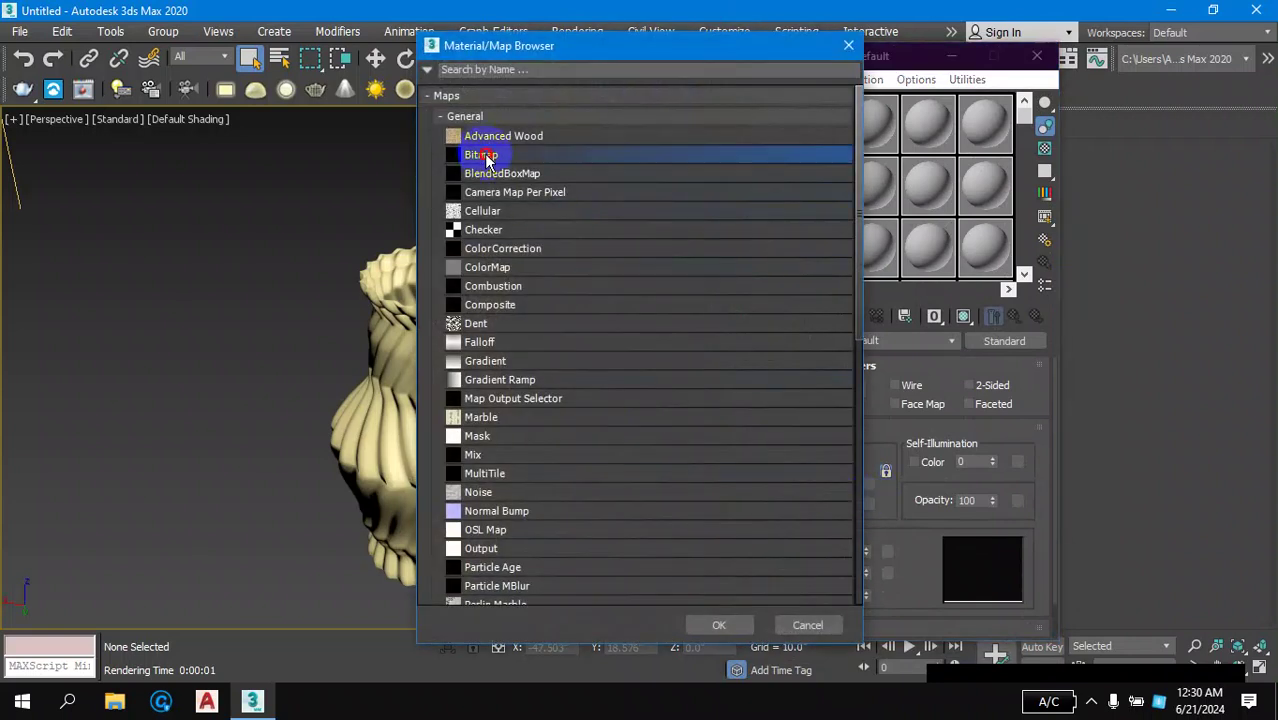
pyautogui.click(724, 625)
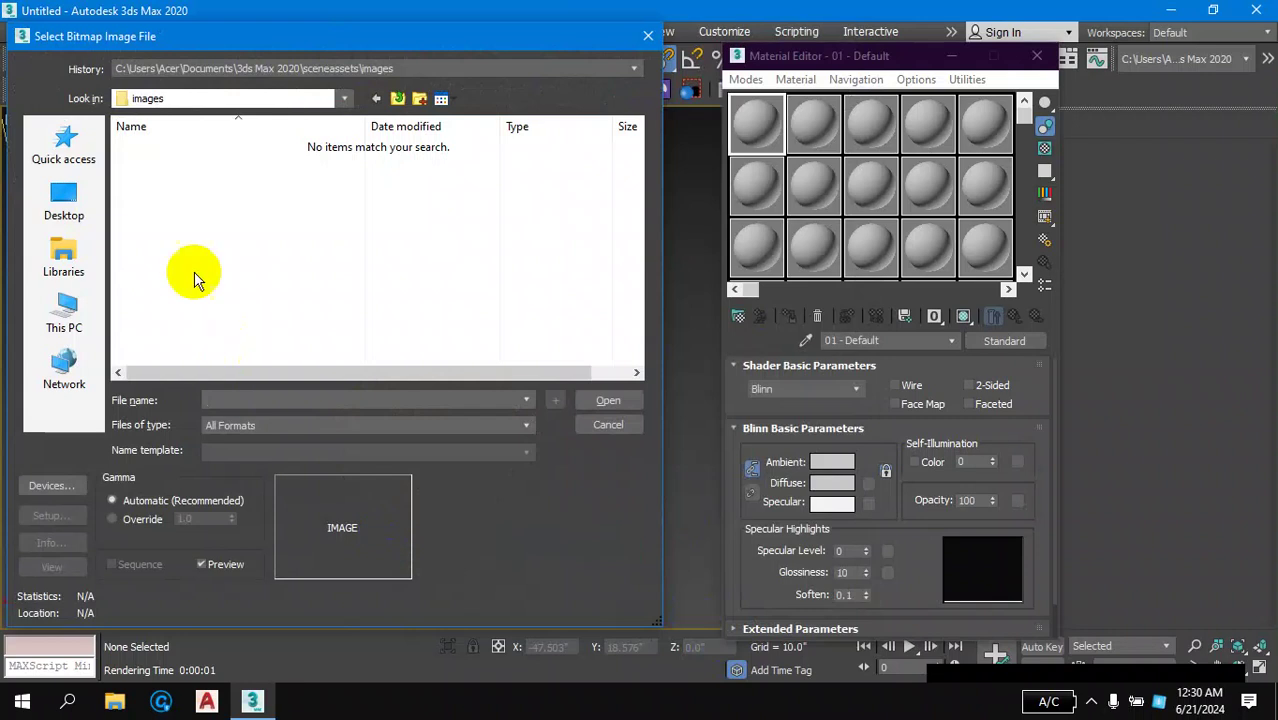
# - Load 662180.JPG from the Desktop as the diffuse bitmap and preview it
pyautogui.click(70, 215)
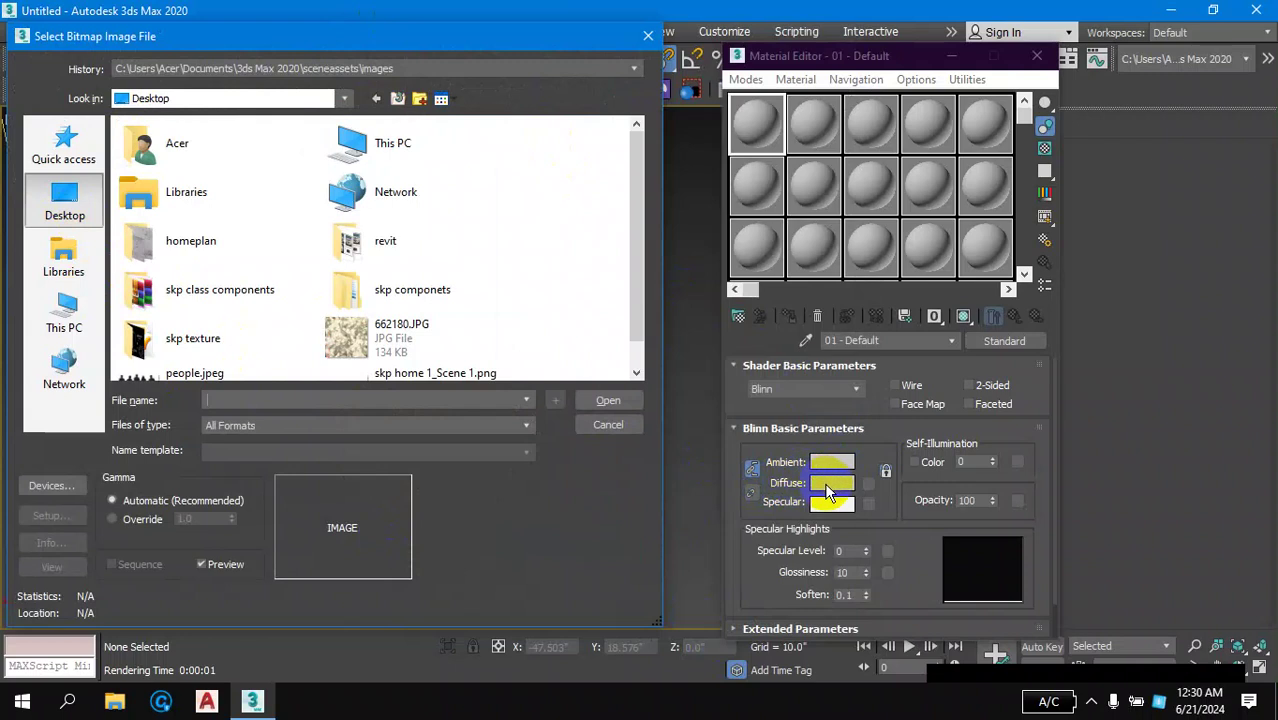
pyautogui.moveTo(640, 292); pyautogui.dragTo(637, 315)
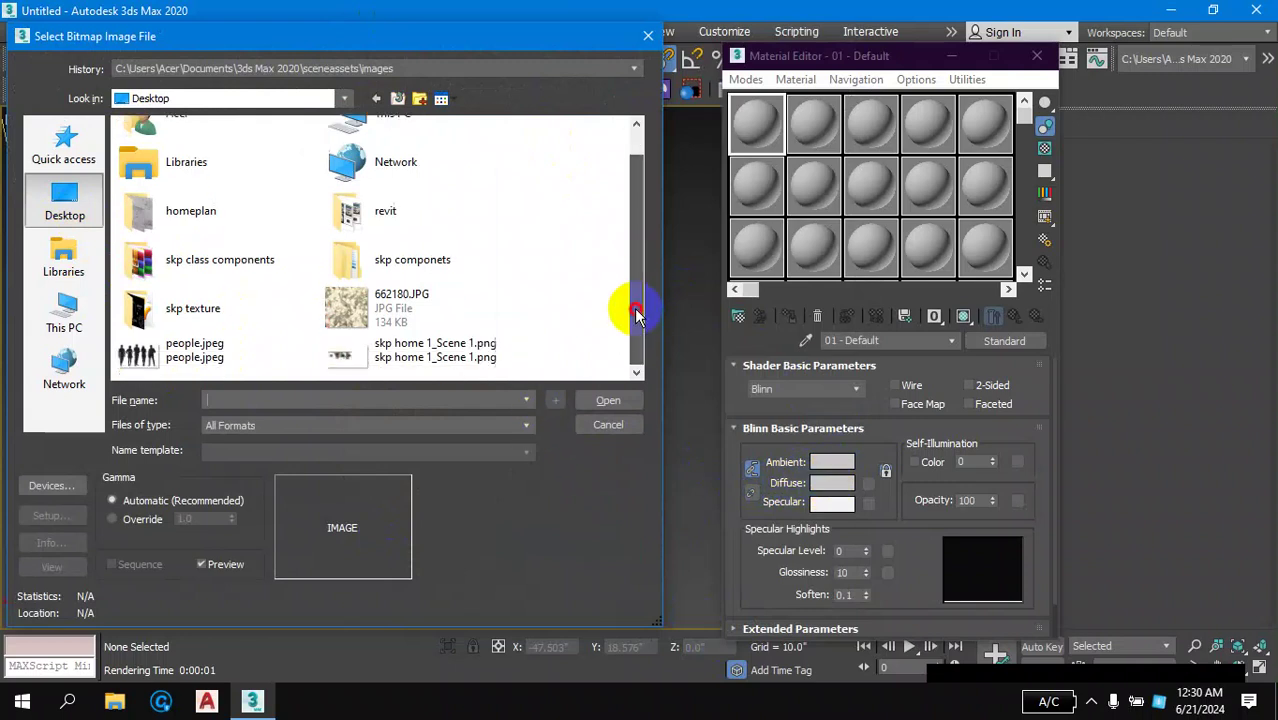
pyautogui.click(342, 302)
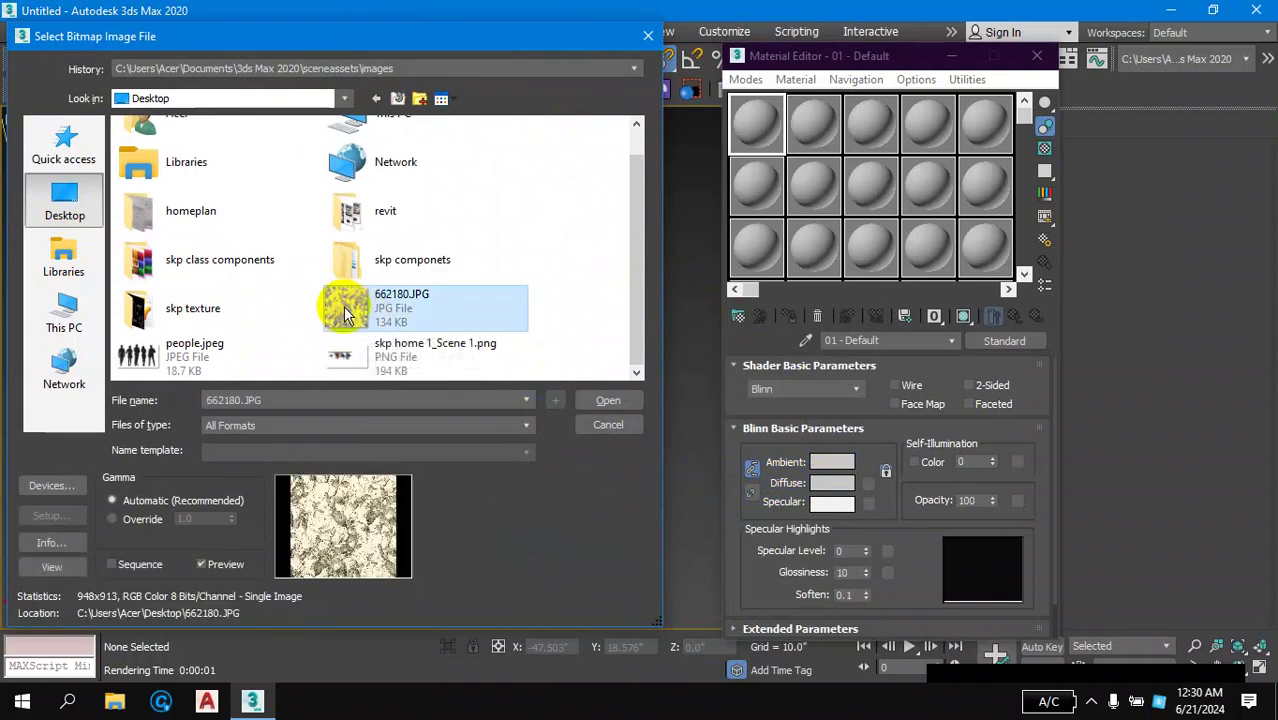
pyautogui.click(609, 400)
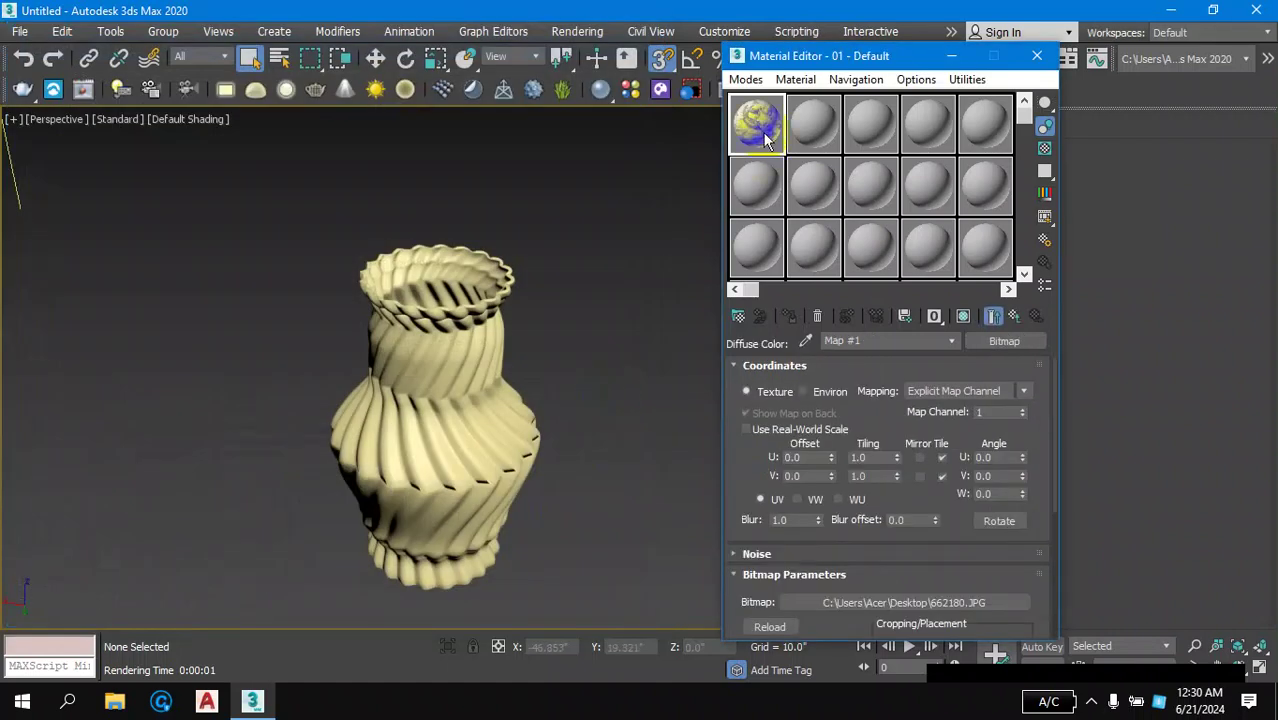
pyautogui.doubleClick(763, 136)
pyautogui.moveTo(404, 350)
pyautogui.mouseDown()
pyautogui.moveTo(222, 177)
pyautogui.moveTo(319, 334)
pyautogui.moveTo(347, 245)
pyautogui.mouseUp()
# - Select the vase and assign the floral material to it
pyautogui.moveTo(499, 234)
pyautogui.keyDown('alt'); pyautogui.mouseDown(button='middle')
pyautogui.moveTo(577, 405)
pyautogui.moveTo(713, 252)
pyautogui.mouseUp(button='middle'); pyautogui.keyUp('alt')
pyautogui.click(577, 405)
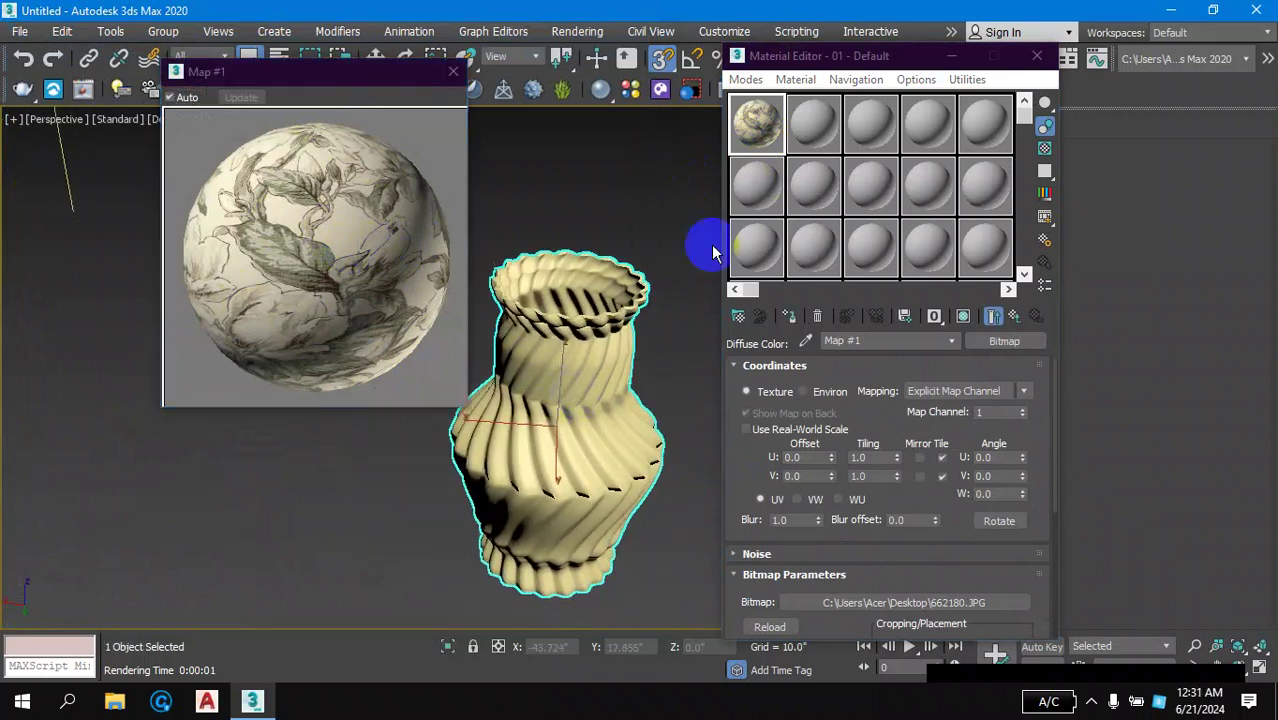
pyautogui.click(790, 317)
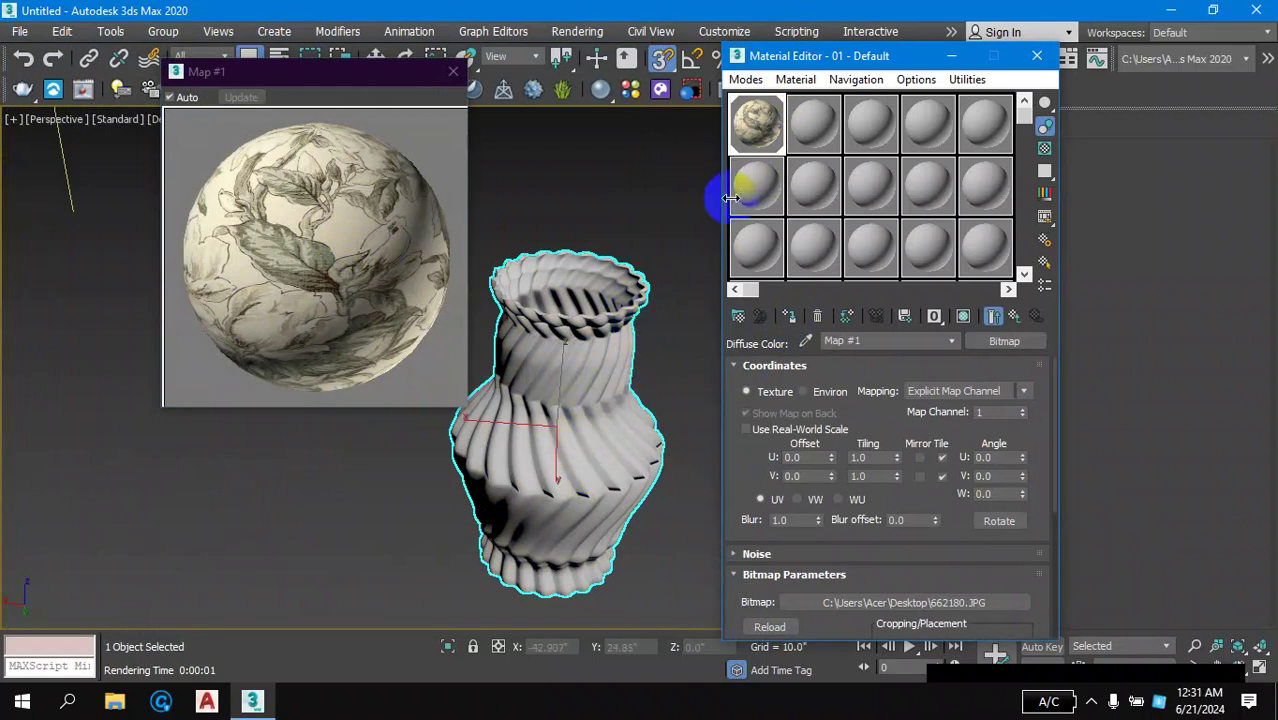
pyautogui.click(453, 71)
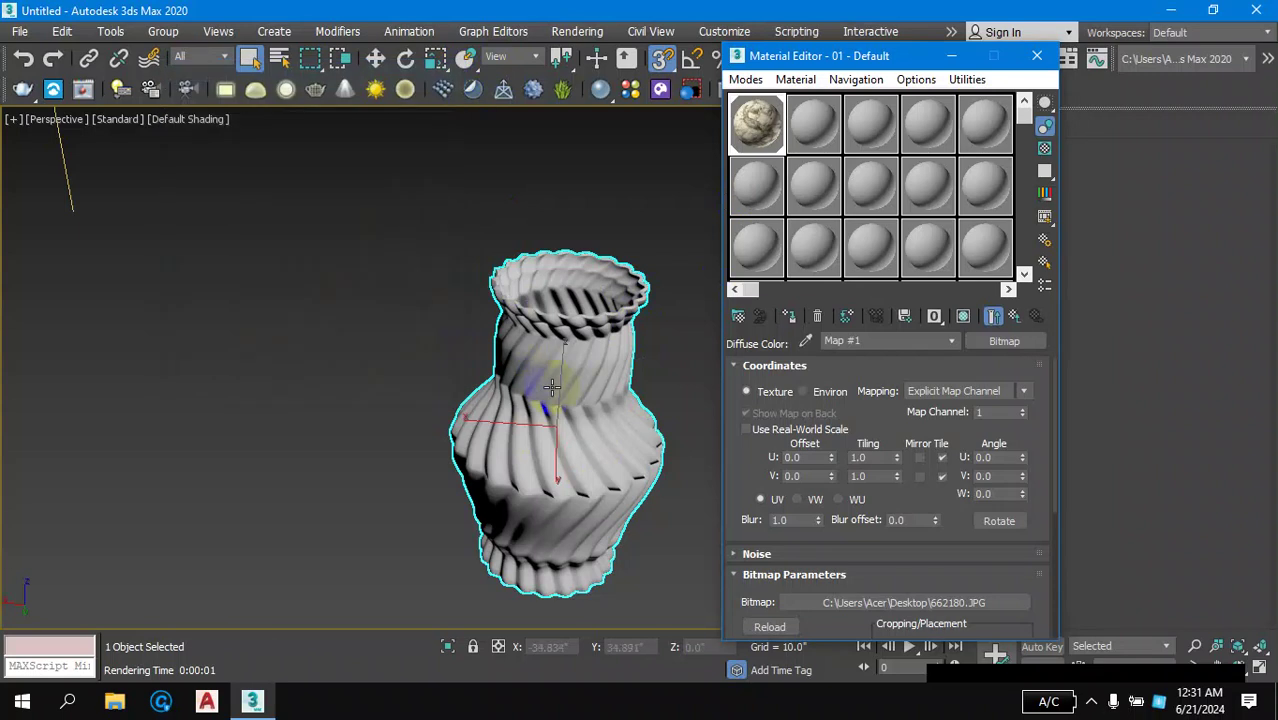
pyautogui.moveTo(552, 387); pyautogui.dragTo(450, 365, button='middle')
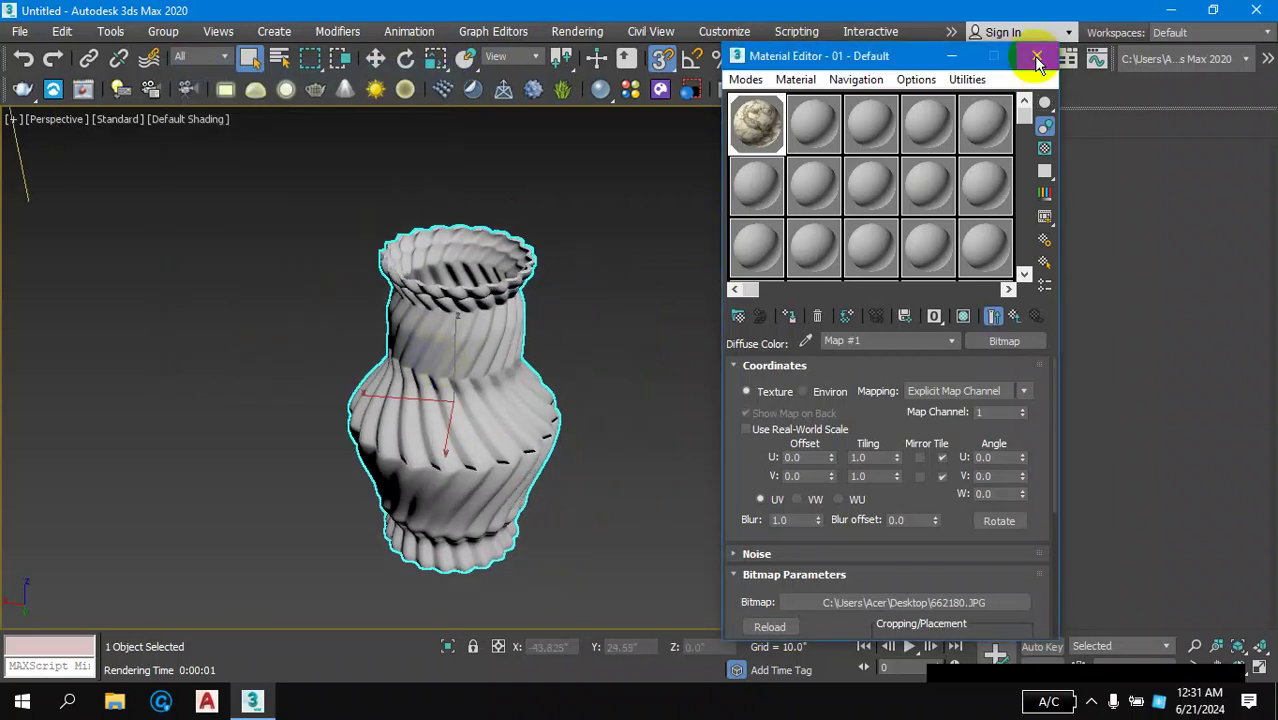
# - Close the Material Editor and add a UVW Map modifier above Shell on the vase
pyautogui.click(1037, 59)
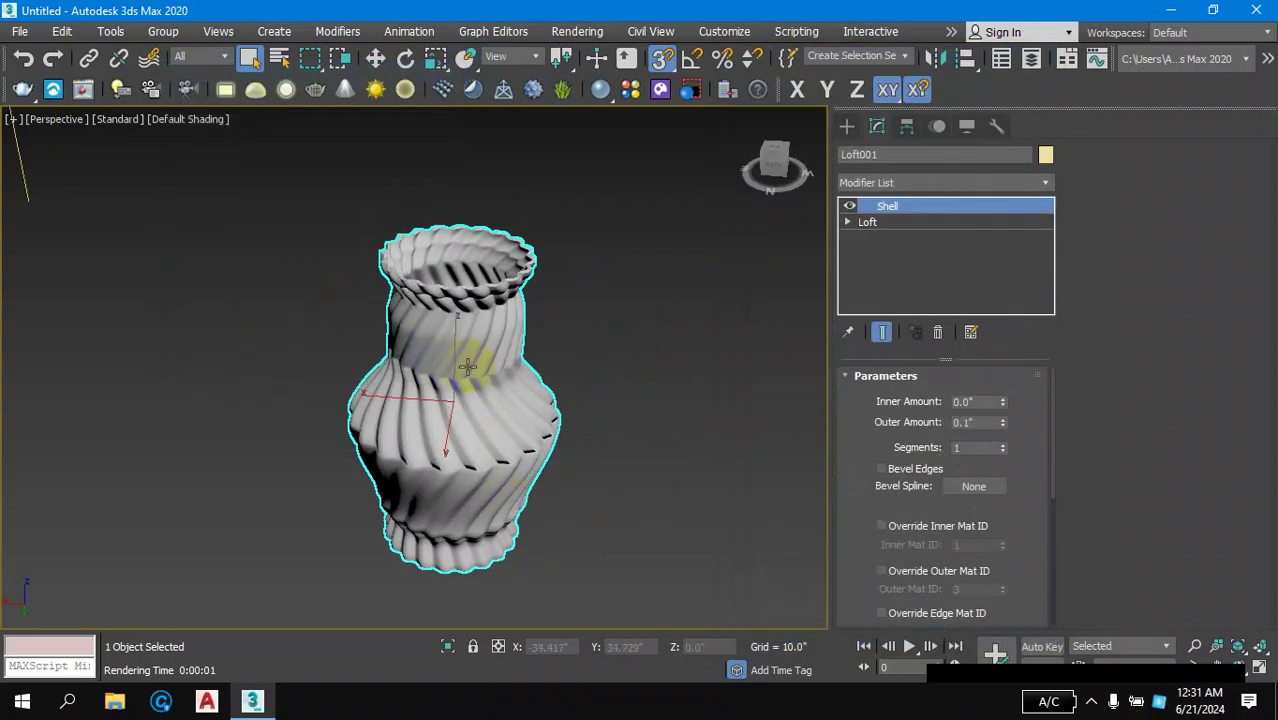
pyautogui.click(879, 126)
pyautogui.click(1039, 187)
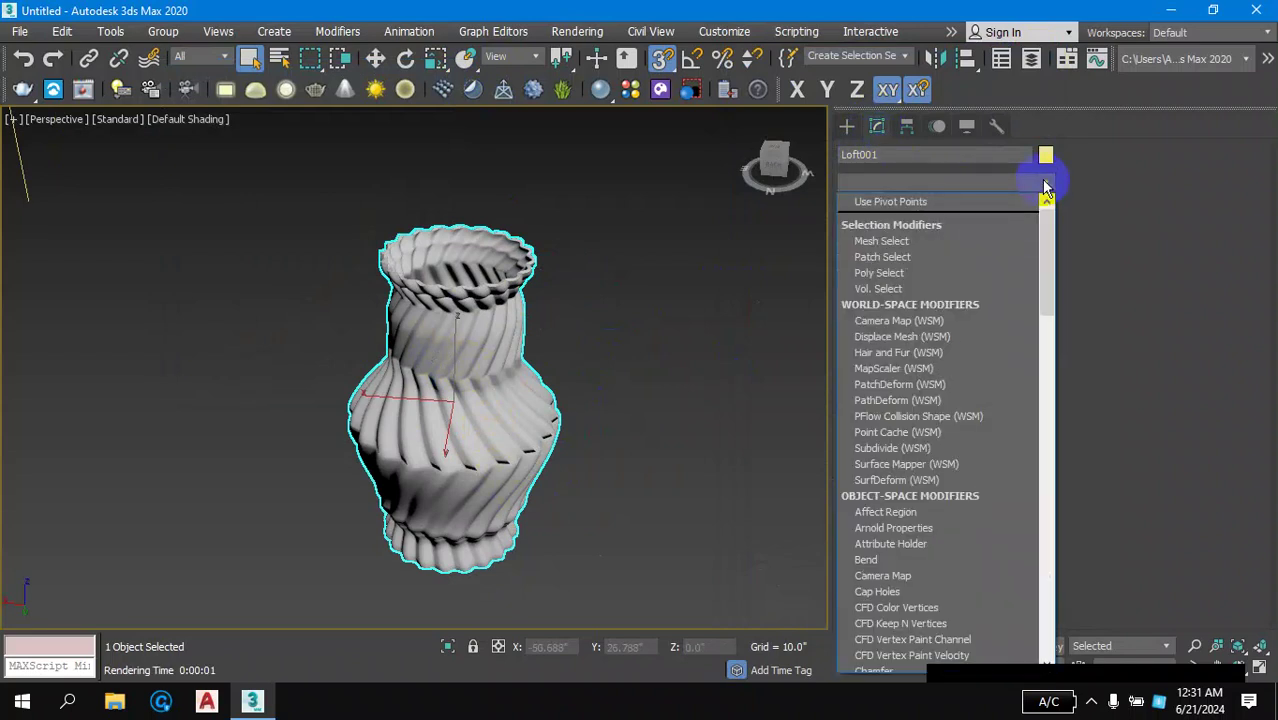
pyautogui.scroll(-10, 1000, 230)
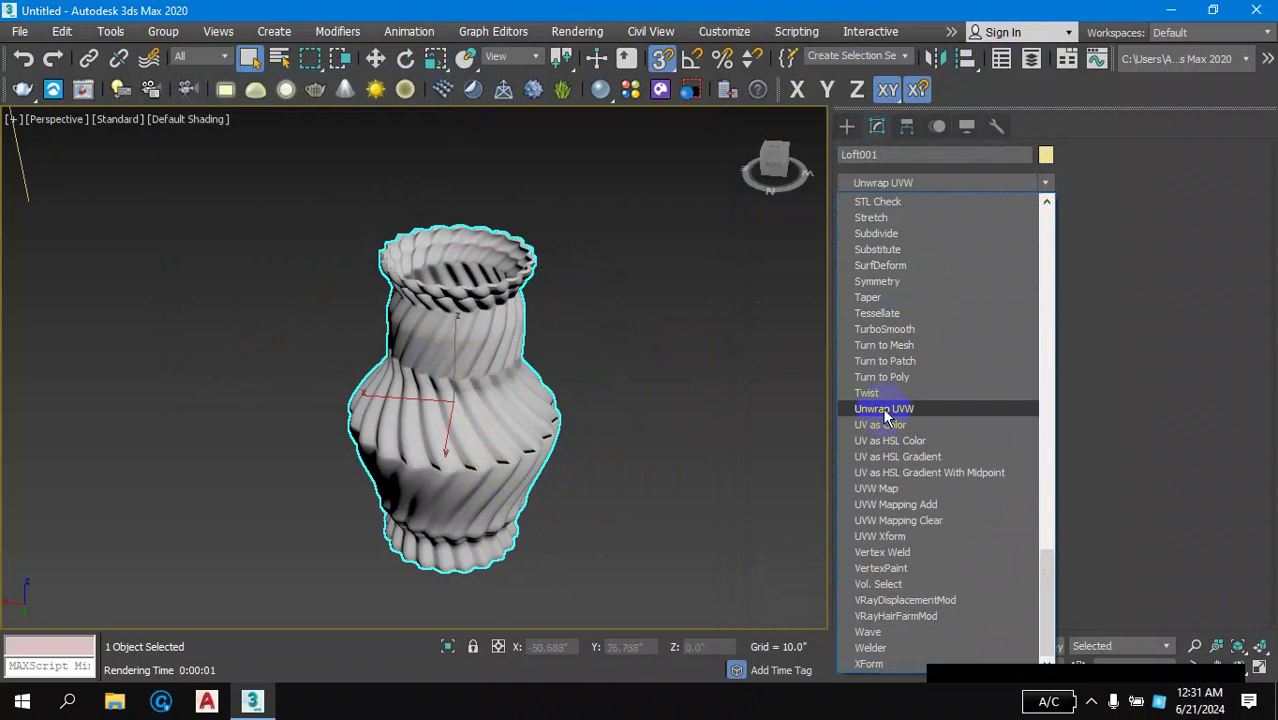
pyautogui.click(887, 489)
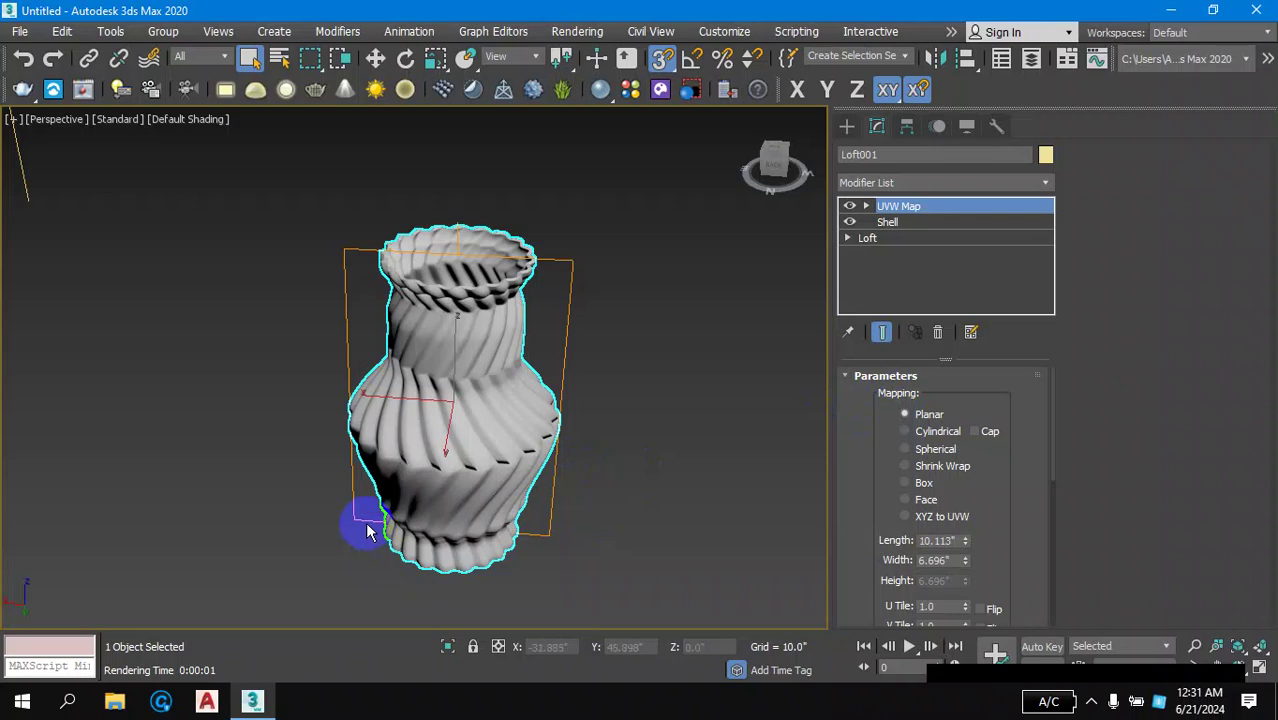
# - Switch the UVW Map projection from Planar to Box and deselect the vase
pyautogui.click(438, 553)
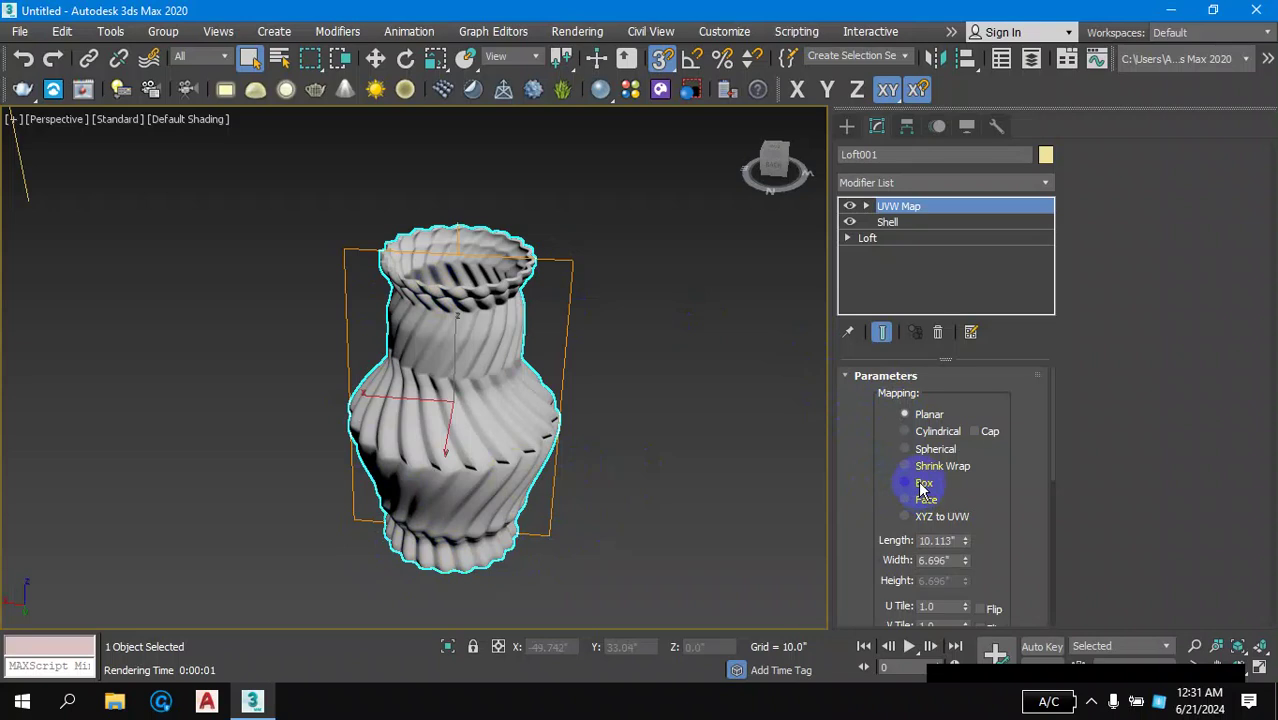
pyautogui.moveTo(592, 477)
pyautogui.mouseDown(button='middle')
pyautogui.moveTo(517, 507)
pyautogui.moveTo(556, 522)
pyautogui.moveTo(542, 448)
pyautogui.moveTo(552, 480)
pyautogui.mouseUp(button='middle')
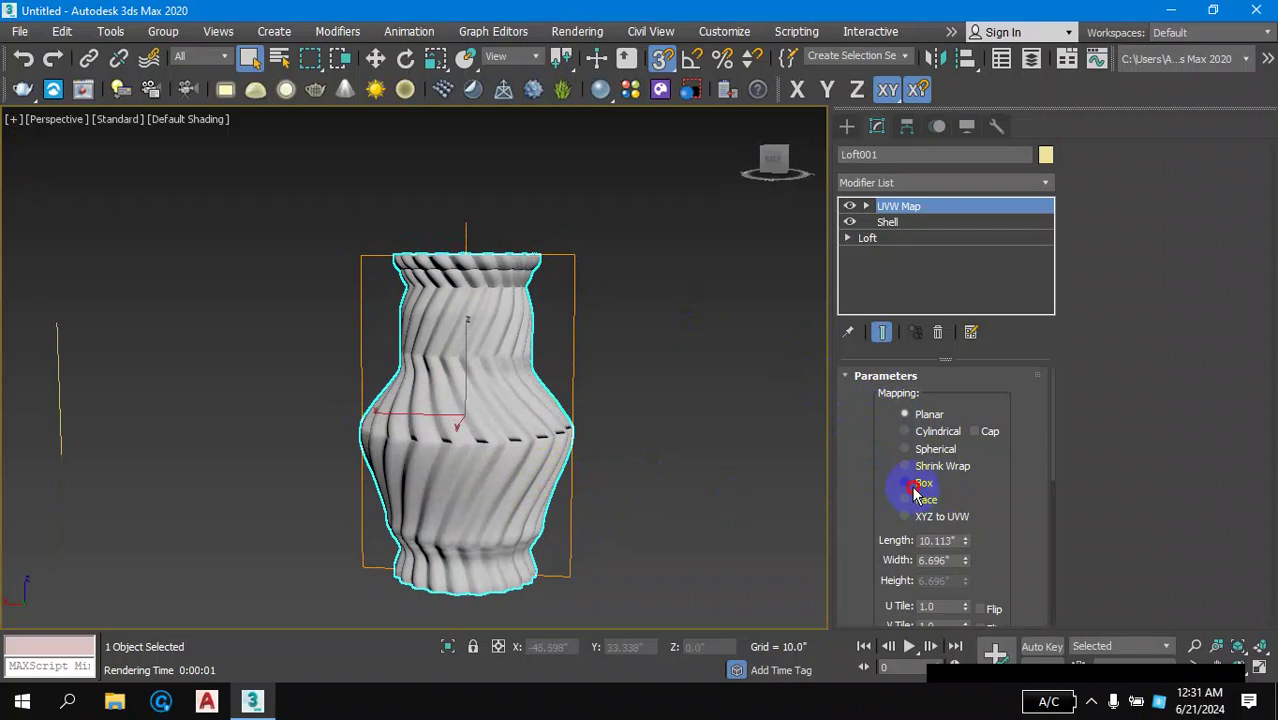
pyautogui.click(913, 490)
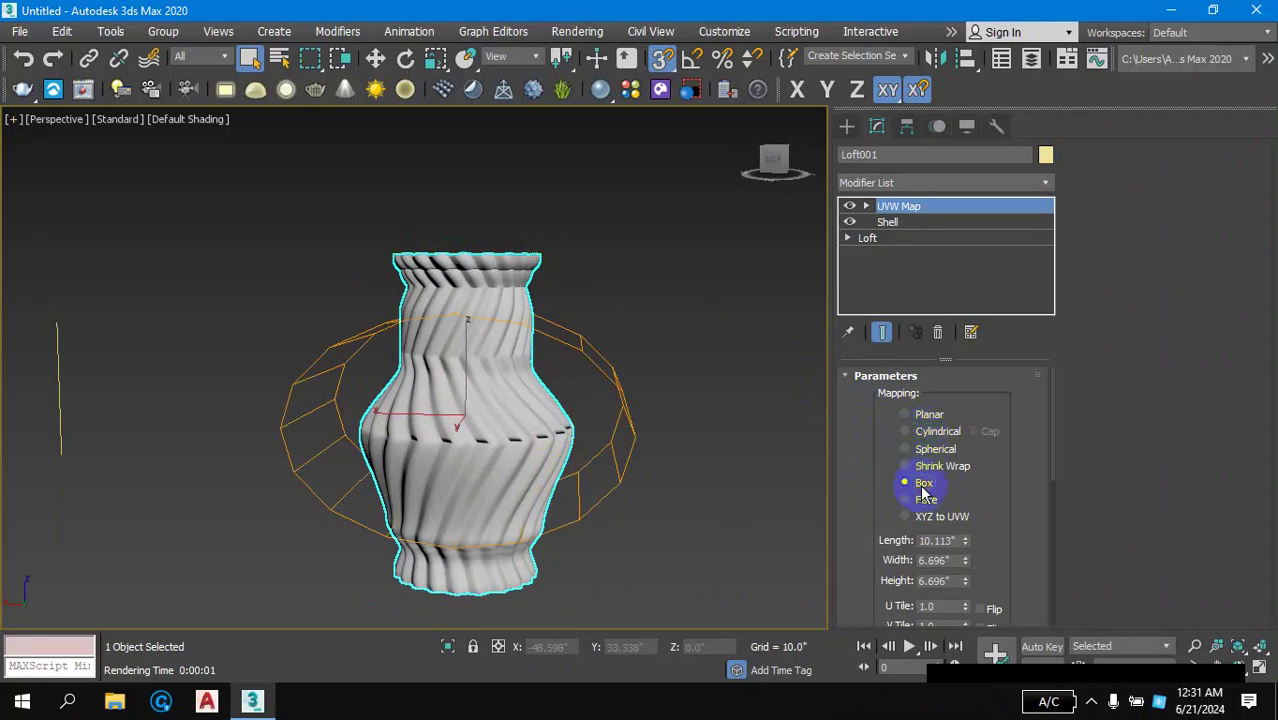
pyautogui.click(700, 517)
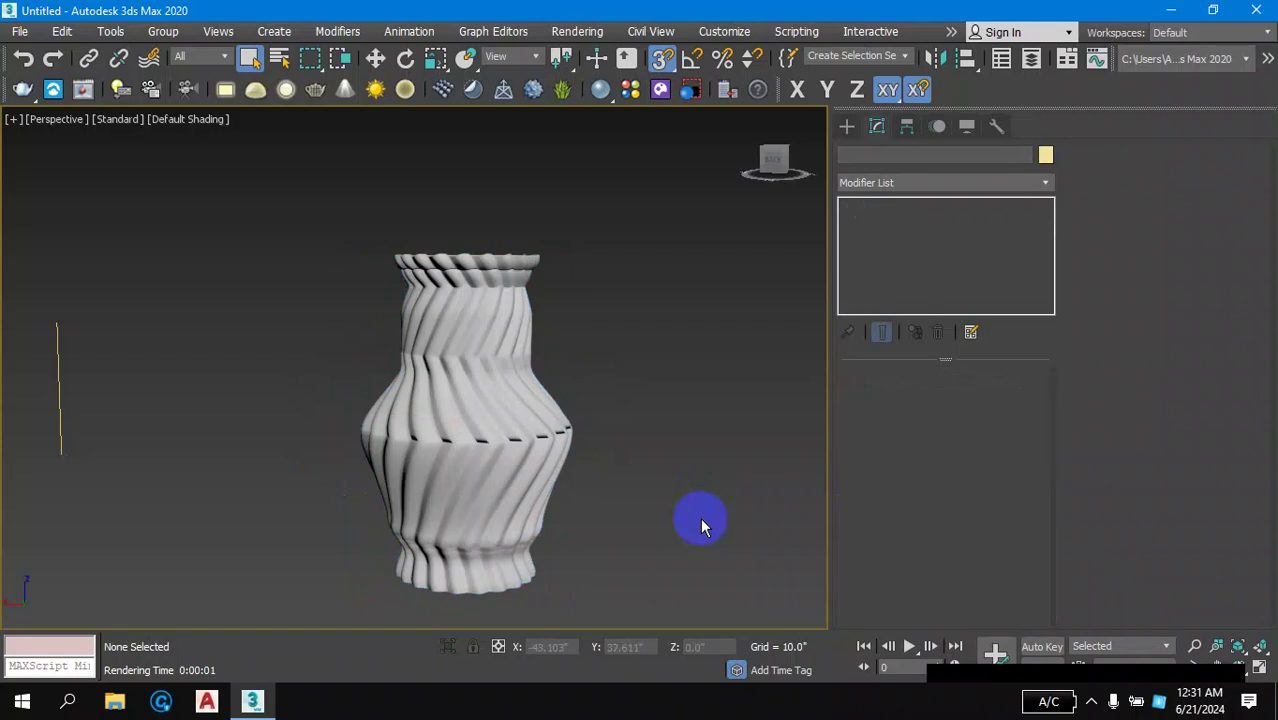
# - Render the box-mapped vase and reopen the Material Editor
pyautogui.hotkey('shift', 'q')
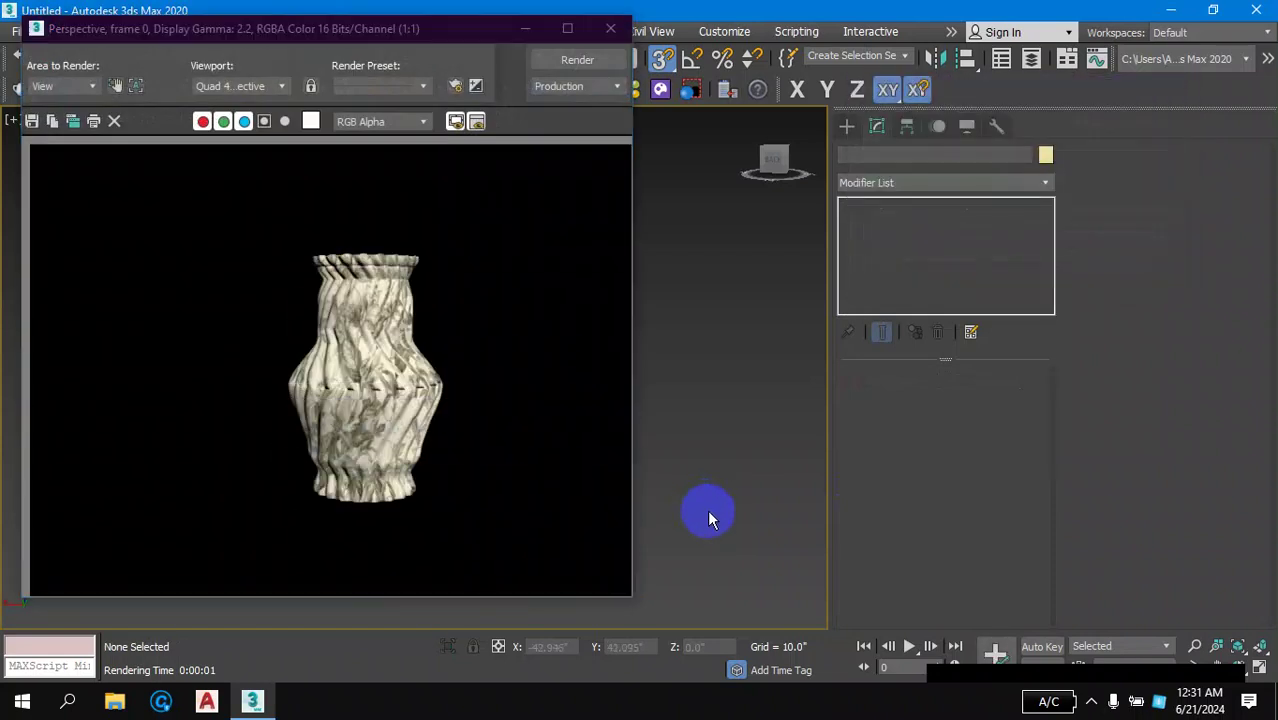
pyautogui.click(610, 30)
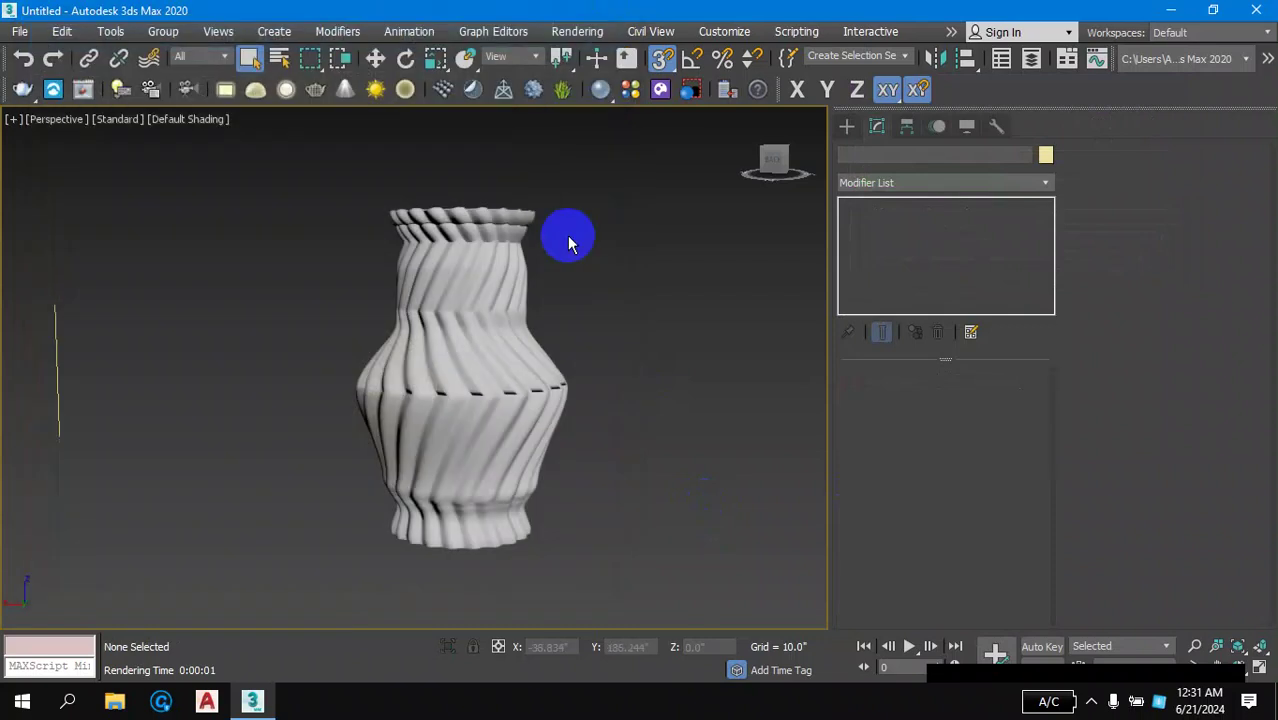
pyautogui.press('m')
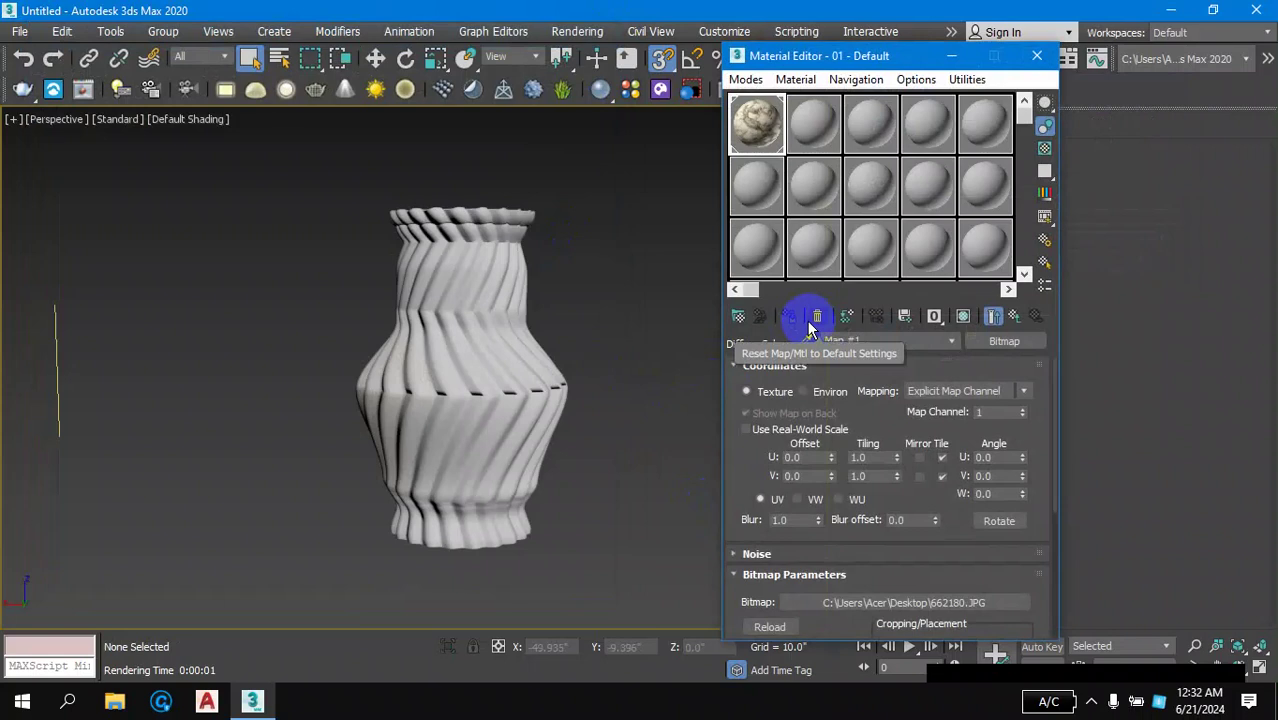
# - Orbit the view, render the textured vase again, and reframe it
pyautogui.scroll(3, 511, 375)
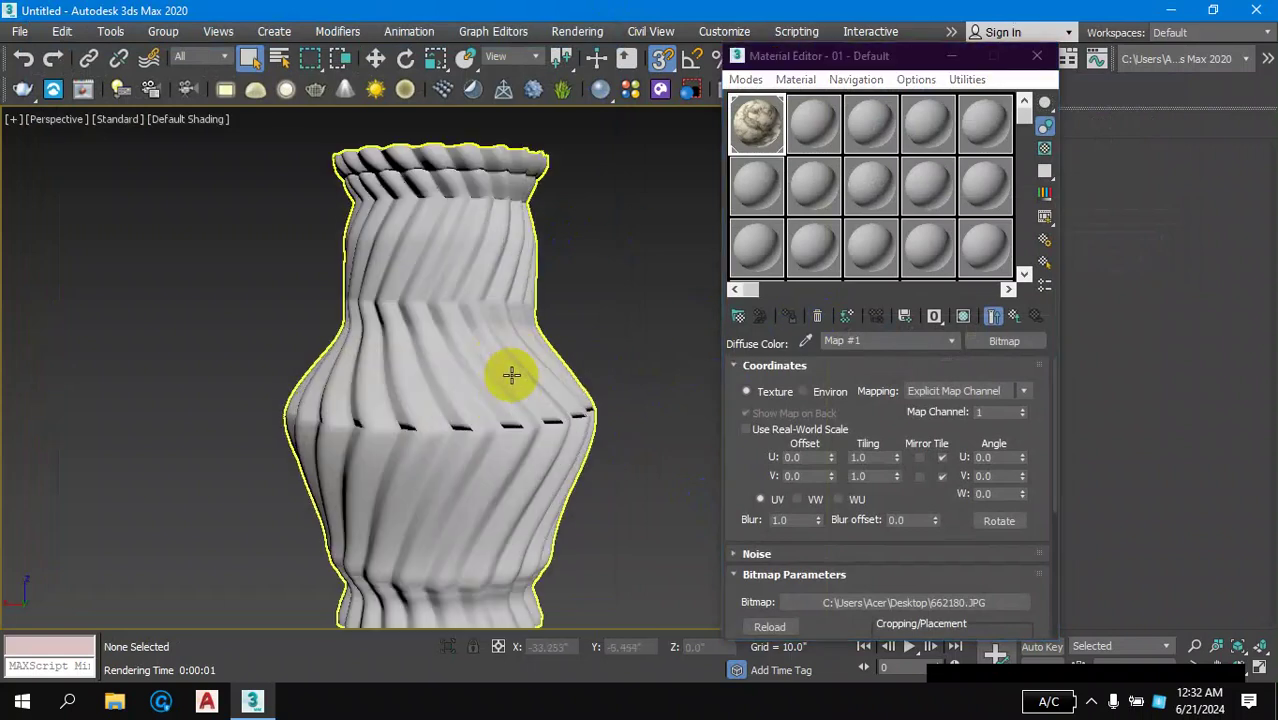
pyautogui.keyDown('alt'); pyautogui.moveTo(513, 375); pyautogui.dragTo(503, 366, button='middle'); pyautogui.keyUp('alt')
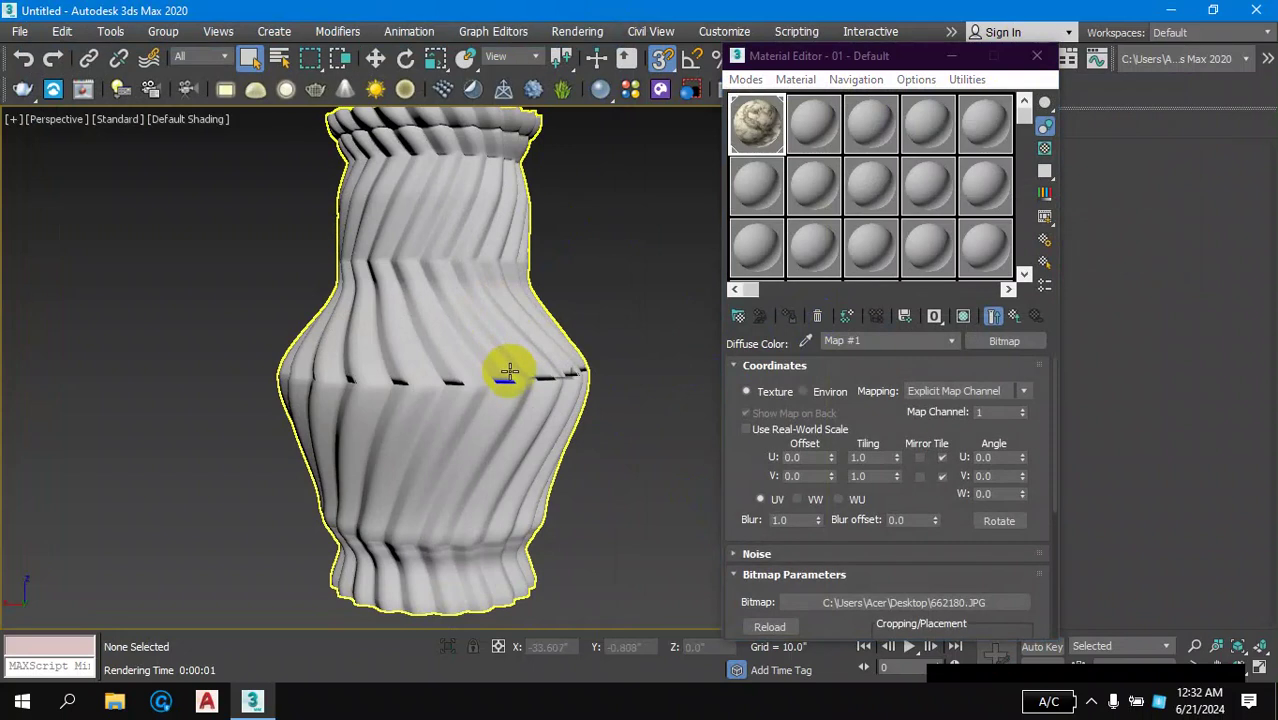
pyautogui.hotkey('shift', 'q')
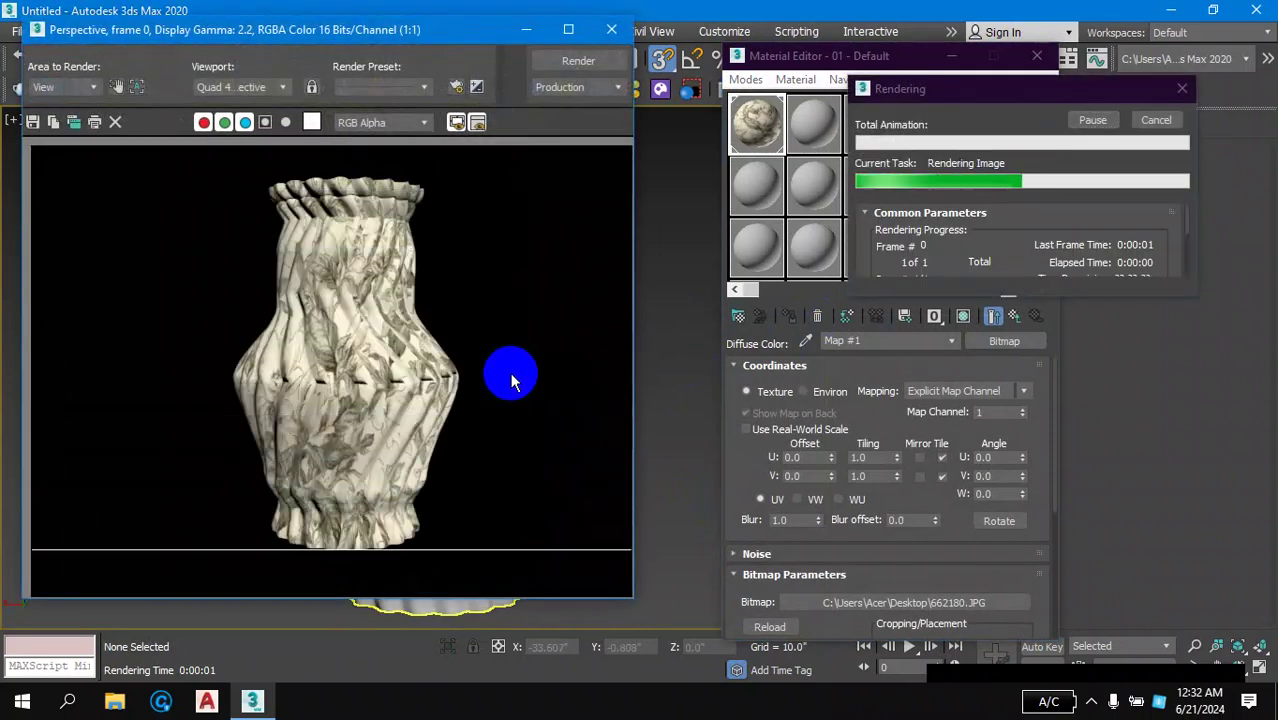
pyautogui.click(611, 29)
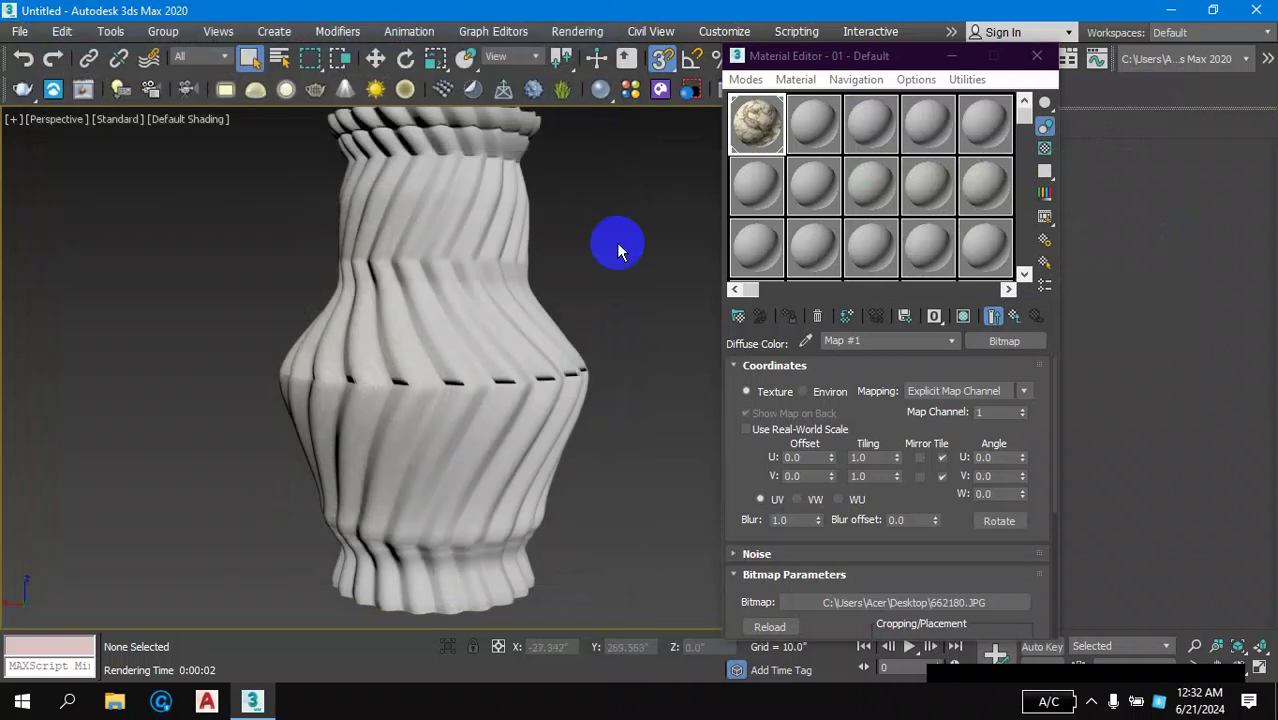
pyautogui.click(463, 343)
pyautogui.moveTo(465, 342); pyautogui.dragTo(470, 387, button='middle')
pyautogui.scroll(-3, 470, 387)
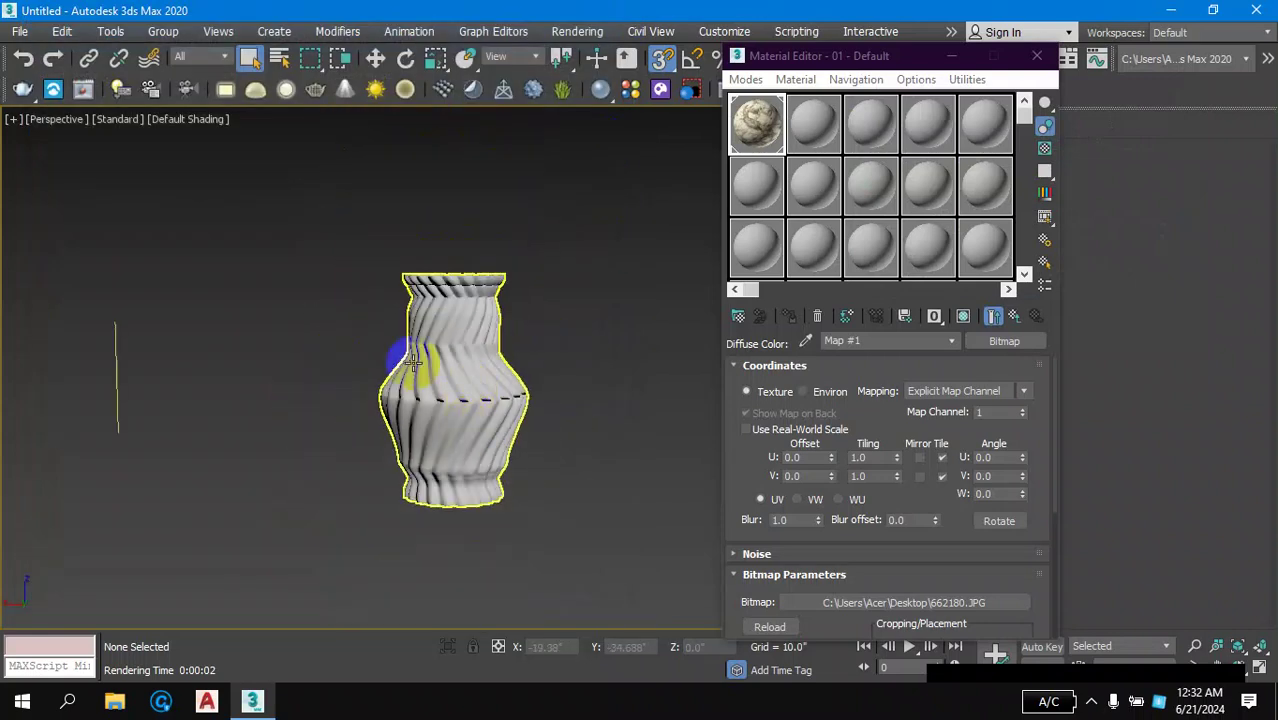
pyautogui.scroll(2, 475, 400)
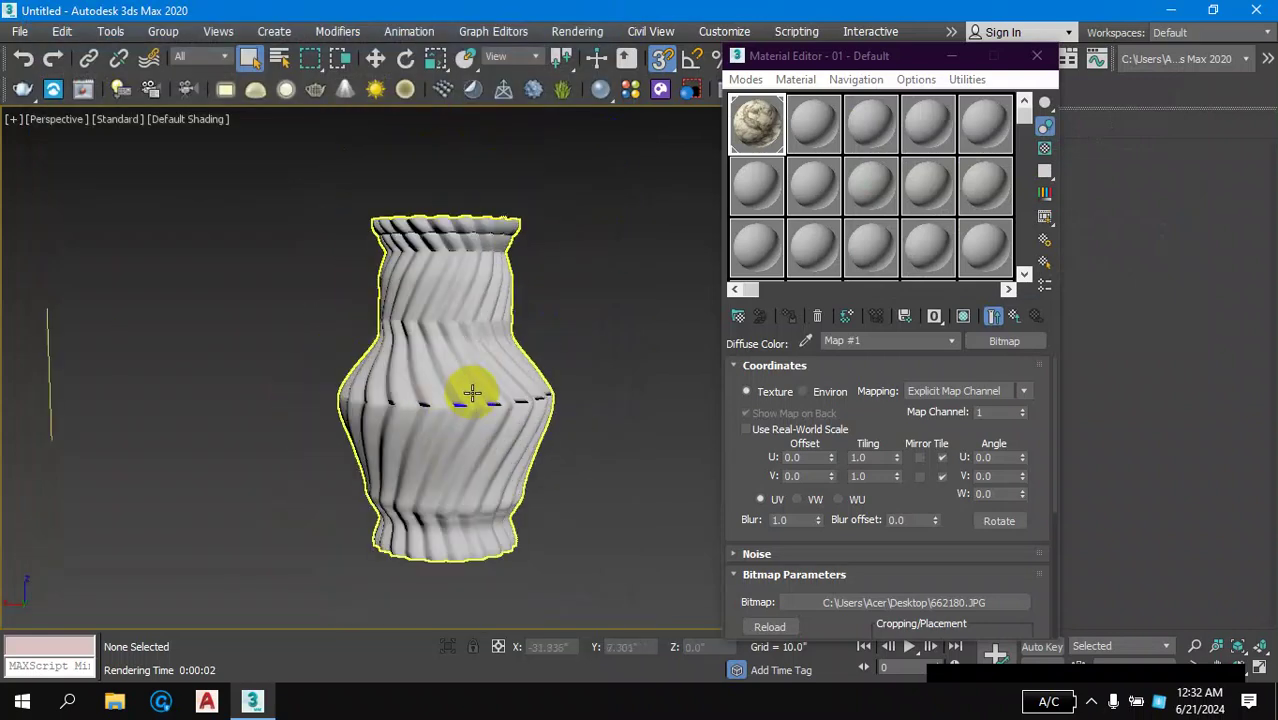
# - Show the floral material in the viewport and render the textured vase
pyautogui.click(963, 318)
pyautogui.scroll(-2, 548, 440)
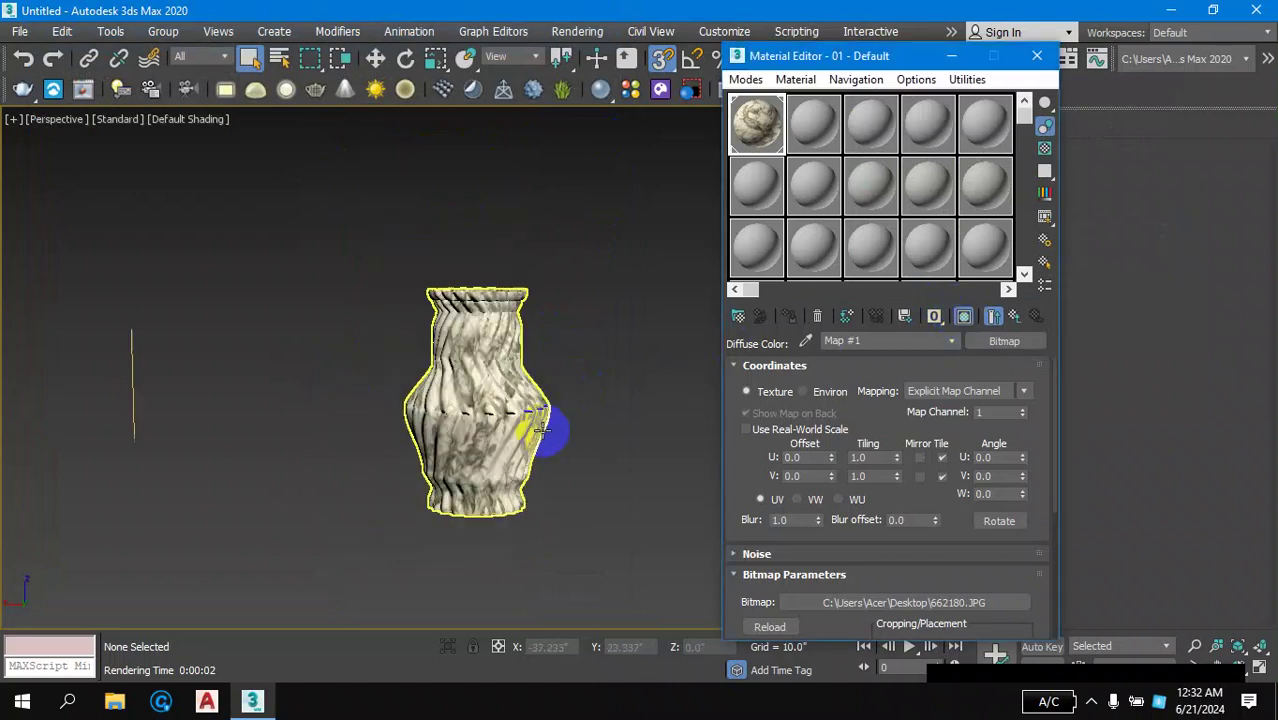
pyautogui.scroll(2, 548, 440)
pyautogui.scroll(1, 560, 428)
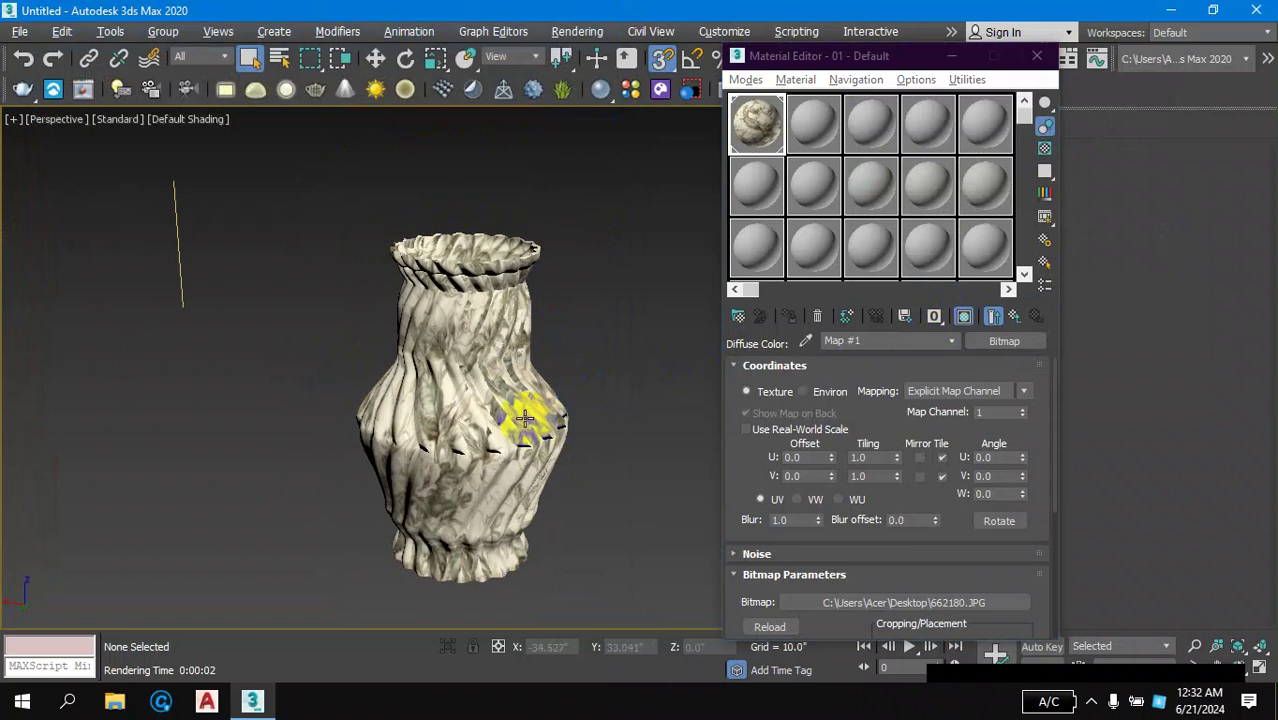
pyautogui.scroll(2, 568, 414)
pyautogui.moveTo(570, 413); pyautogui.dragTo(437, 437, button='middle')
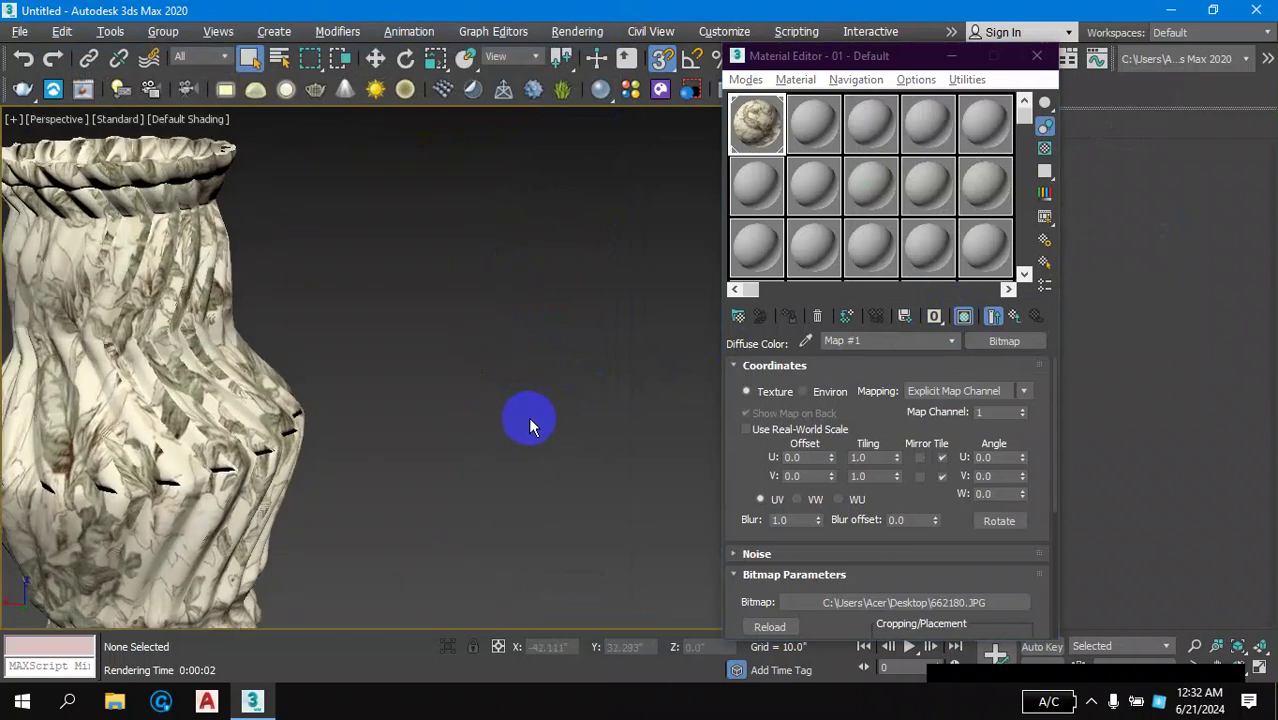
pyautogui.scroll(-2, 440, 437)
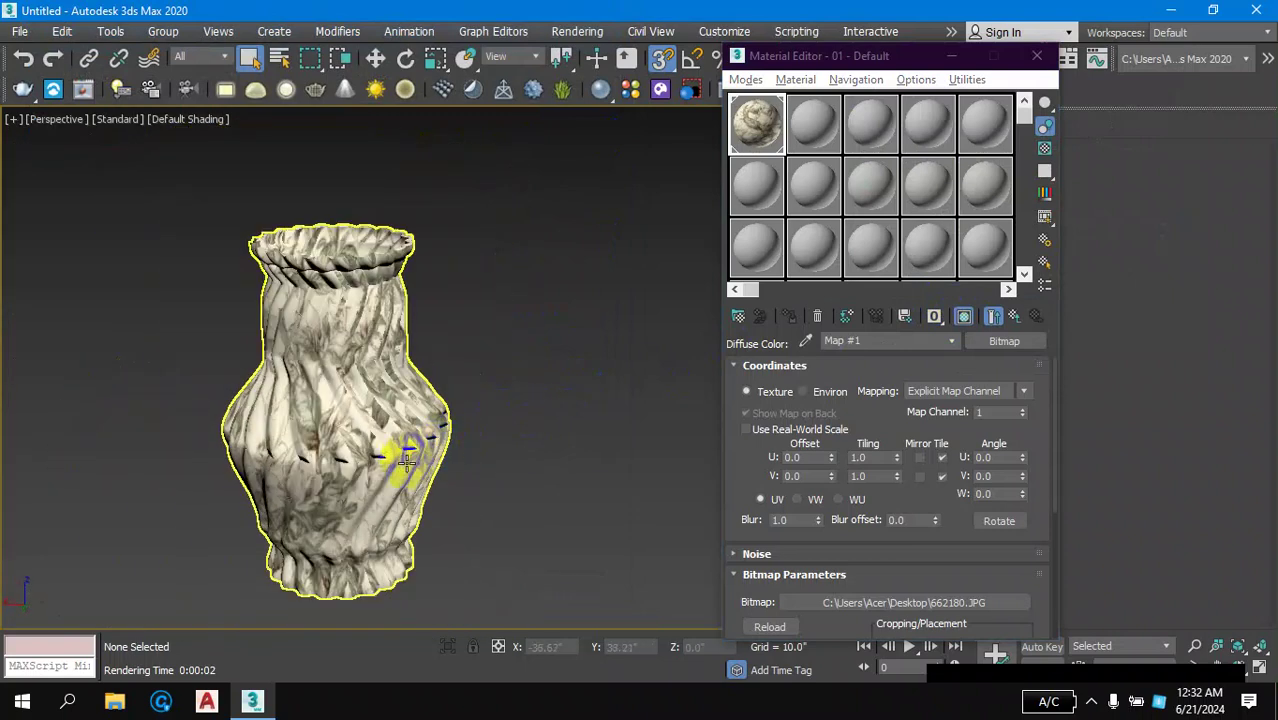
pyautogui.keyDown('alt'); pyautogui.moveTo(406, 460); pyautogui.dragTo(474, 479, button='middle'); pyautogui.keyUp('alt')
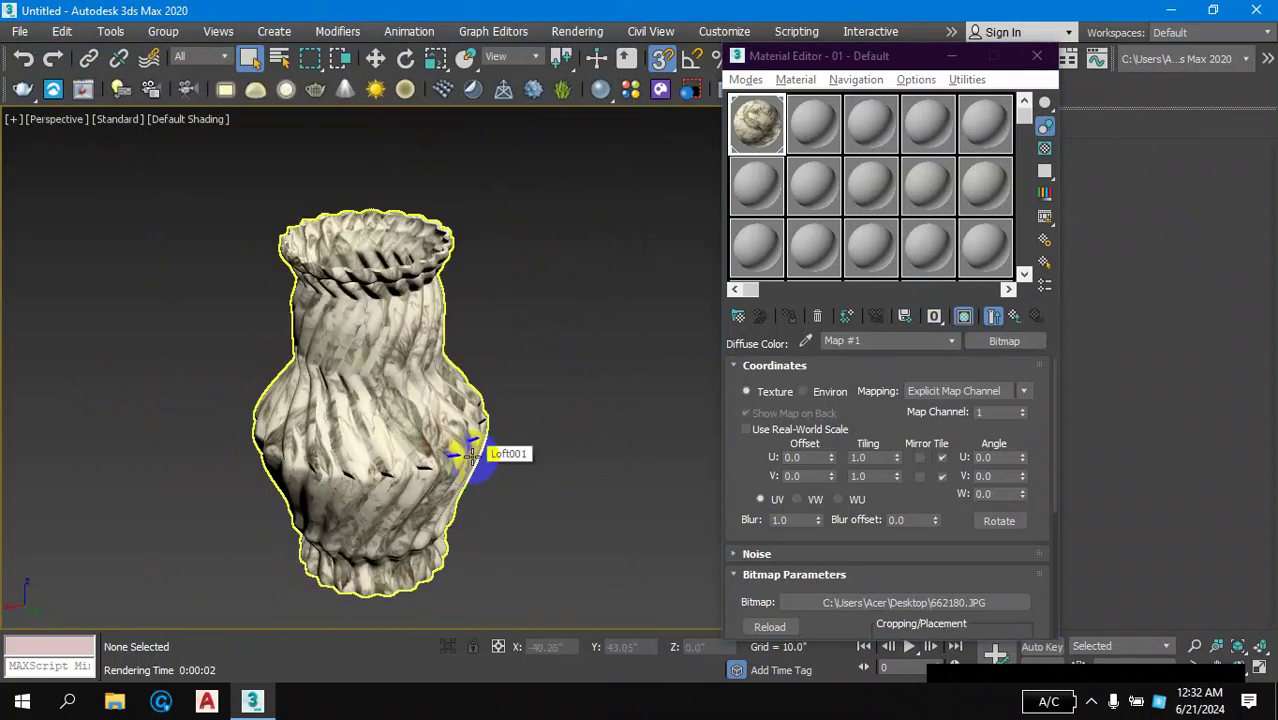
pyautogui.hotkey('shift', 'q')
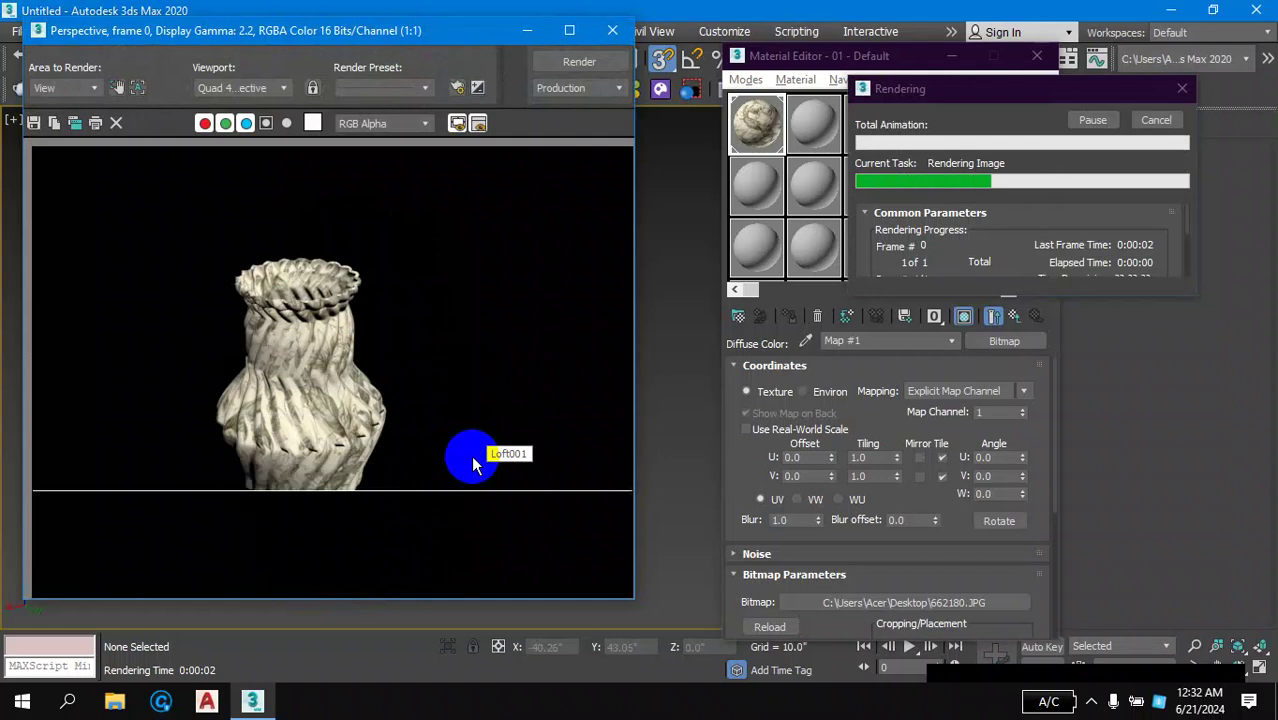
pyautogui.click(611, 31)
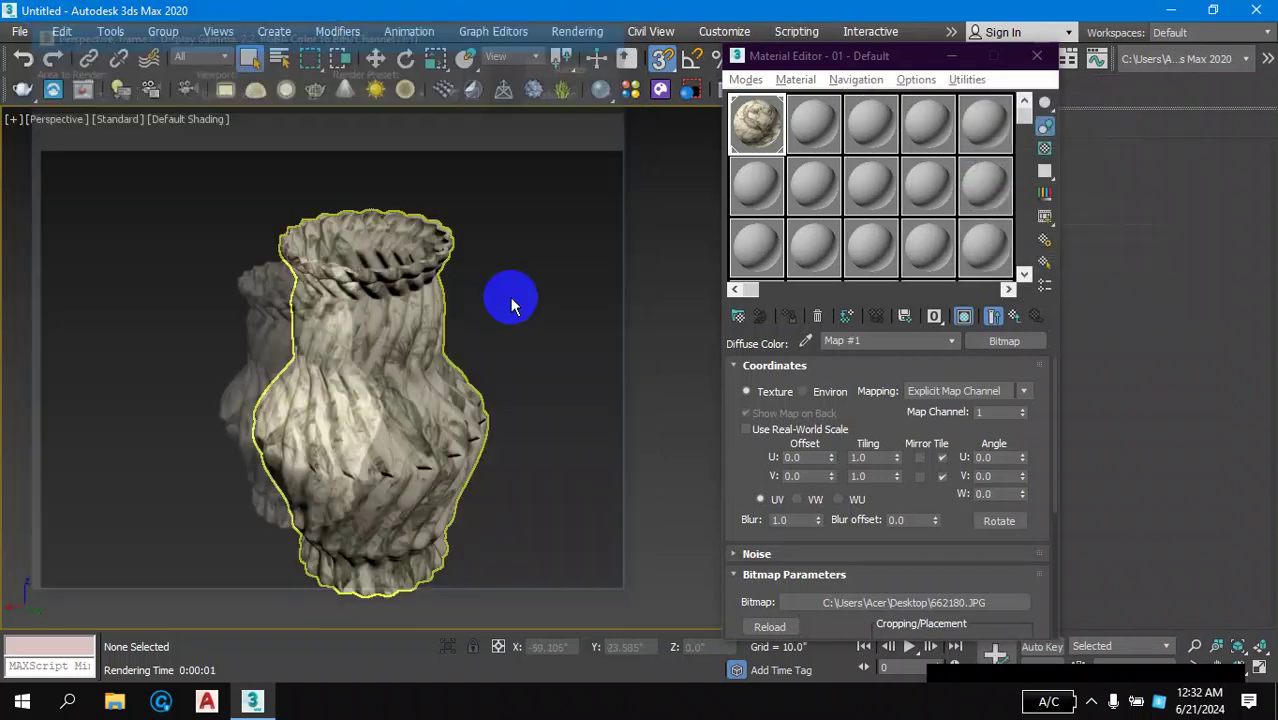
# - Orbit to a new angle and start the final render of the vase
pyautogui.keyDown('alt'); pyautogui.moveTo(508, 294); pyautogui.dragTo(517, 392, button='middle'); pyautogui.keyUp('alt')
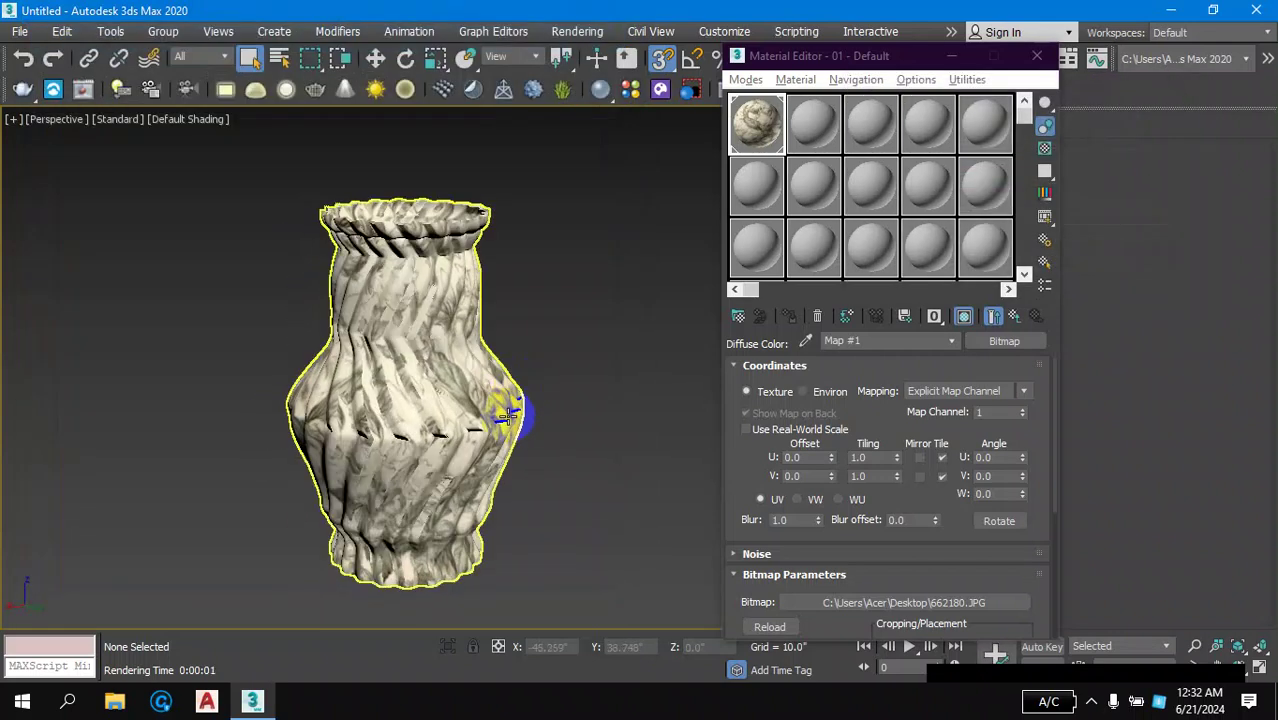
pyautogui.moveTo(517, 392)
pyautogui.keyDown('alt'); pyautogui.mouseDown(button='middle')
pyautogui.moveTo(514, 416)
pyautogui.moveTo(537, 363)
pyautogui.moveTo(562, 438)
pyautogui.moveTo(528, 406)
pyautogui.mouseUp(button='middle'); pyautogui.keyUp('alt')
pyautogui.scroll(2, 531, 394)
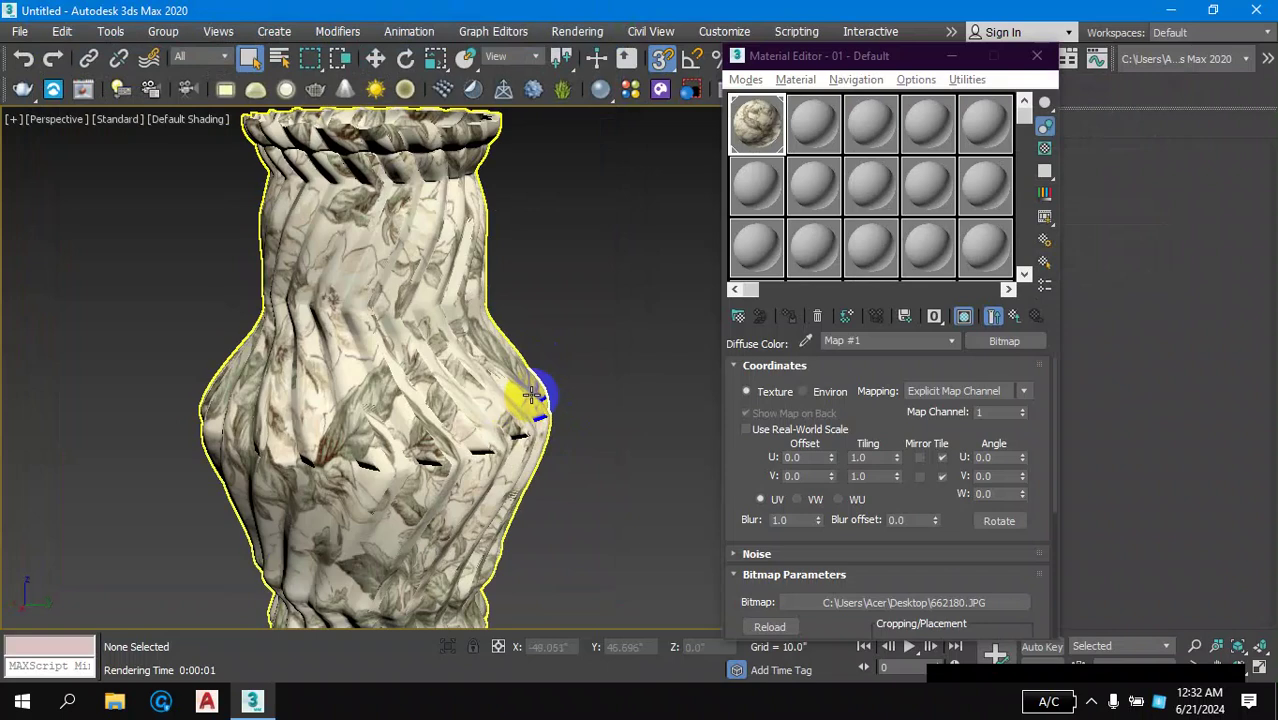
pyautogui.scroll(-2, 530, 396)
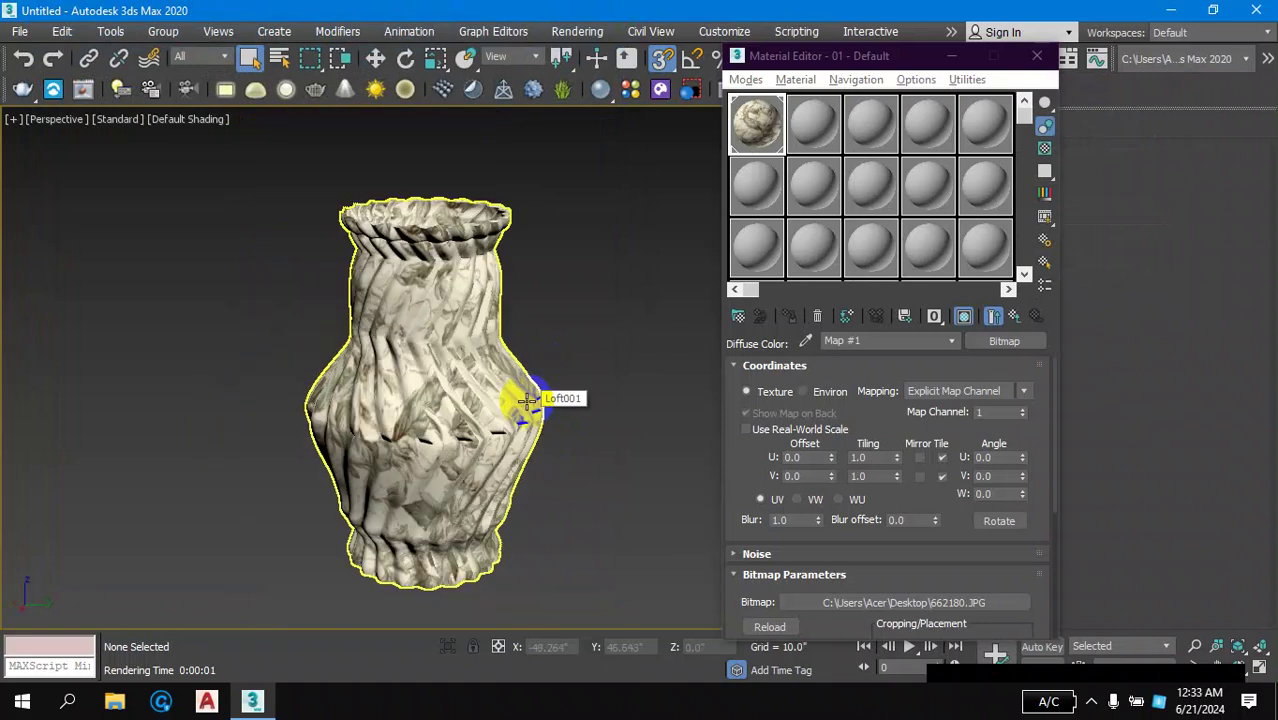
pyautogui.hotkey('shift', 'q')
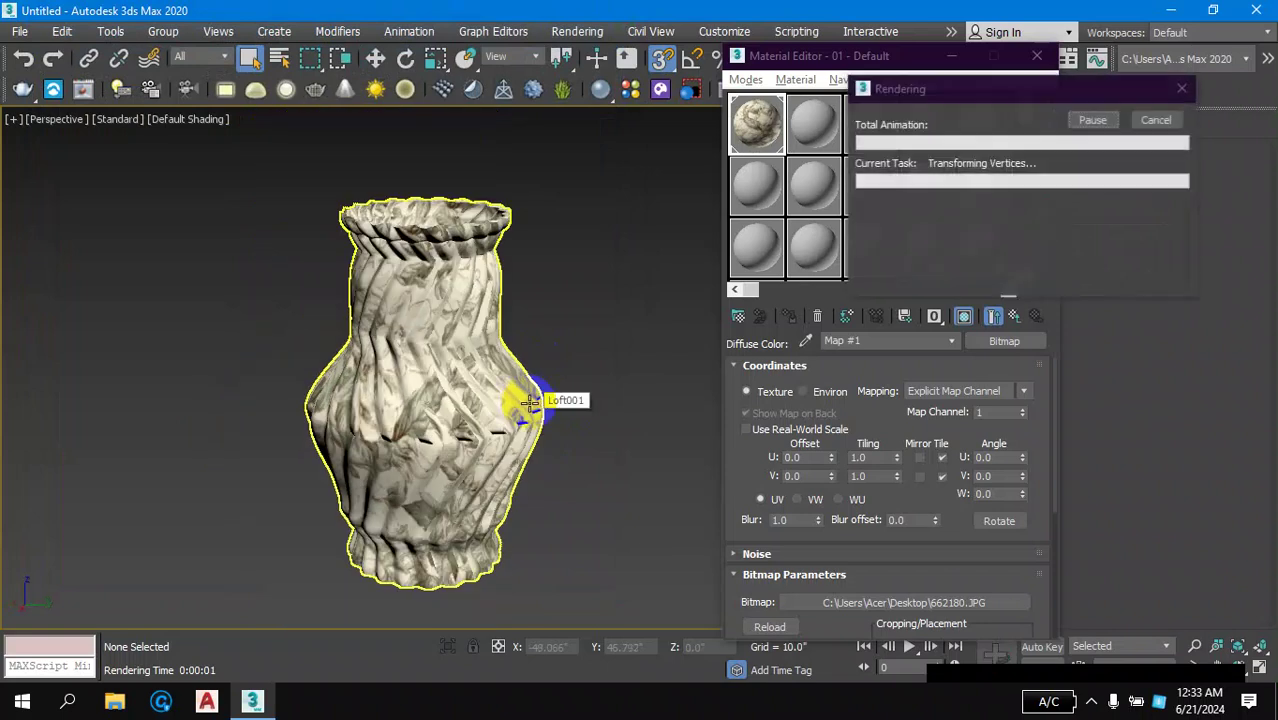